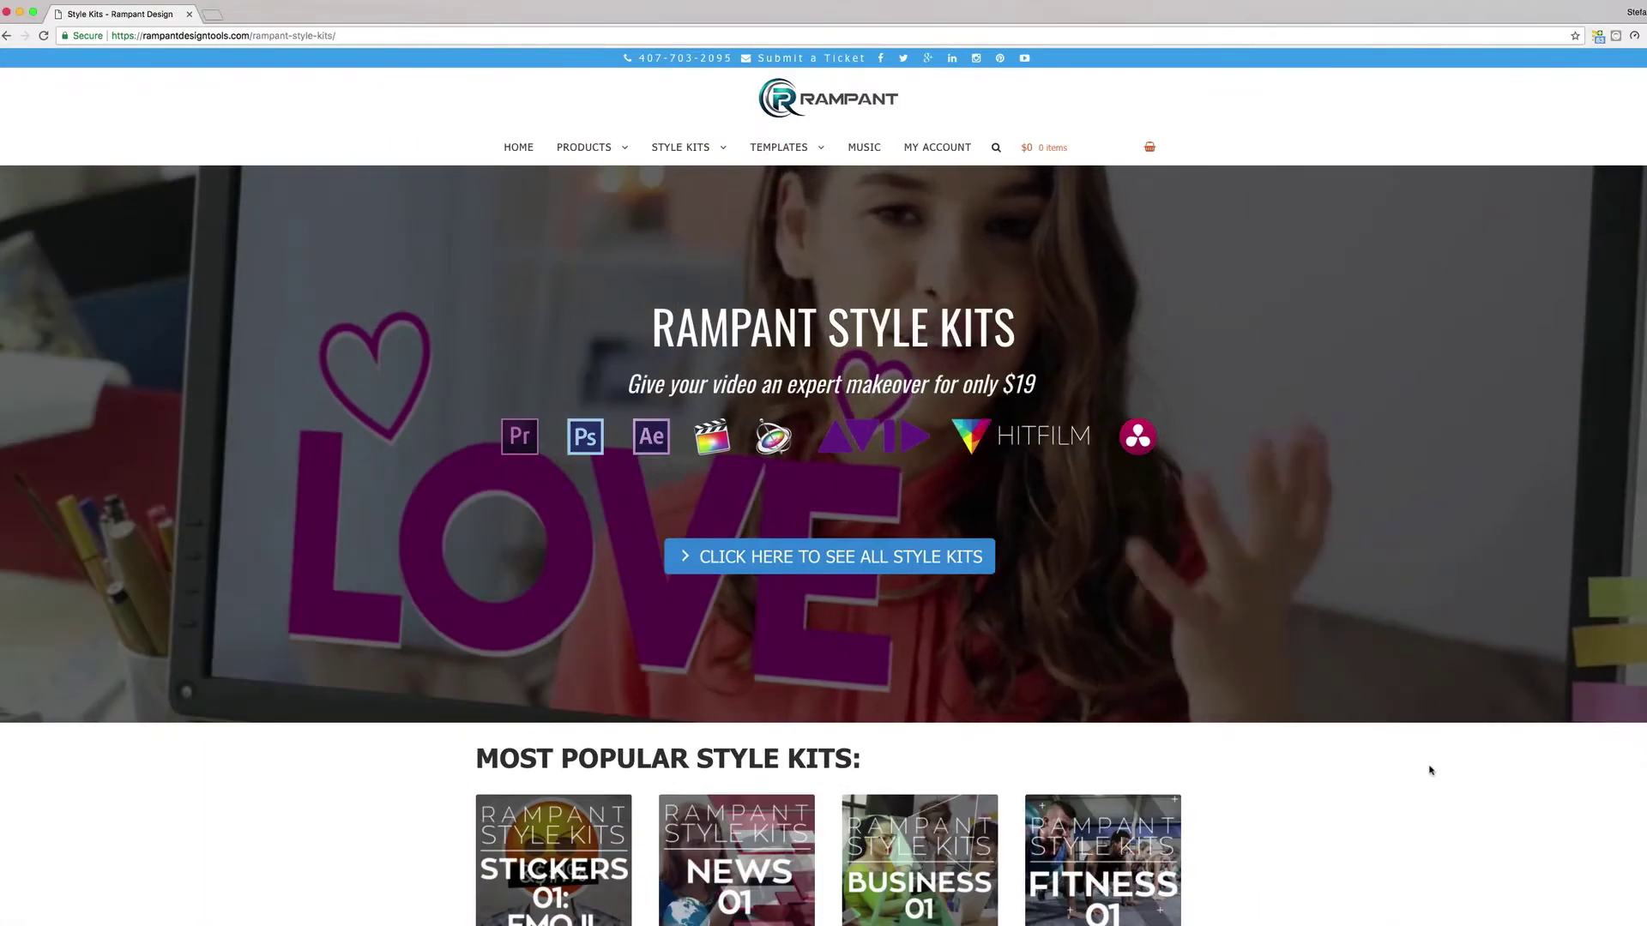
- Look through the Rampant Style Kits page, covering the most popular kits and the reasons to try them
scroll(1431, 770, down, 3)
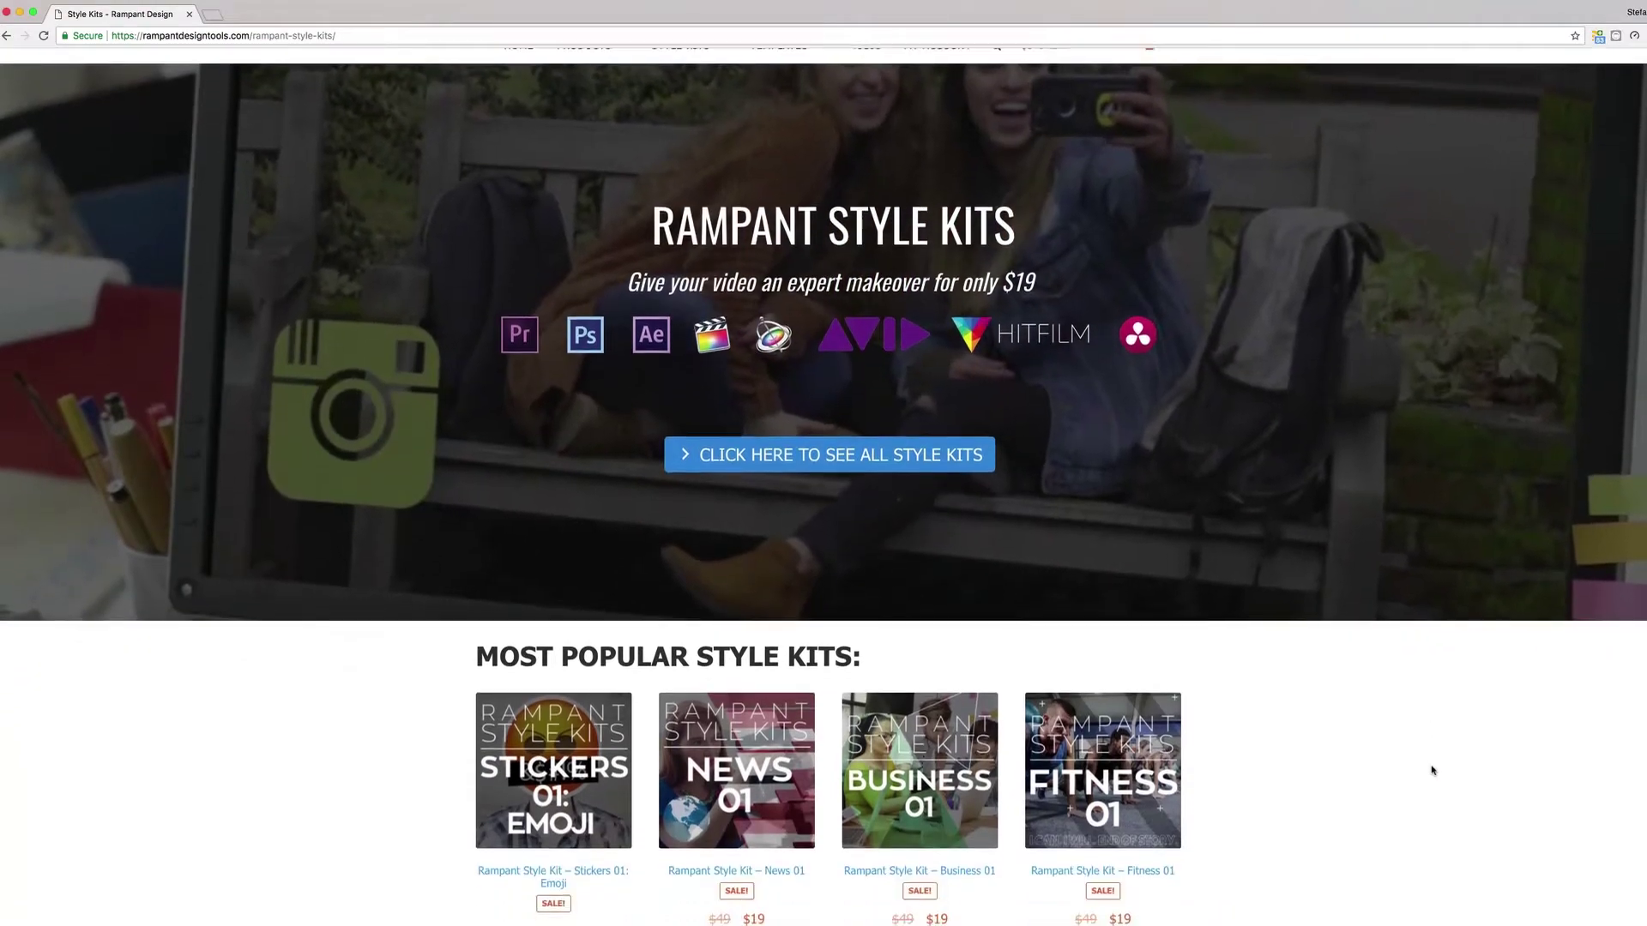
scroll(1431, 770, down, 7)
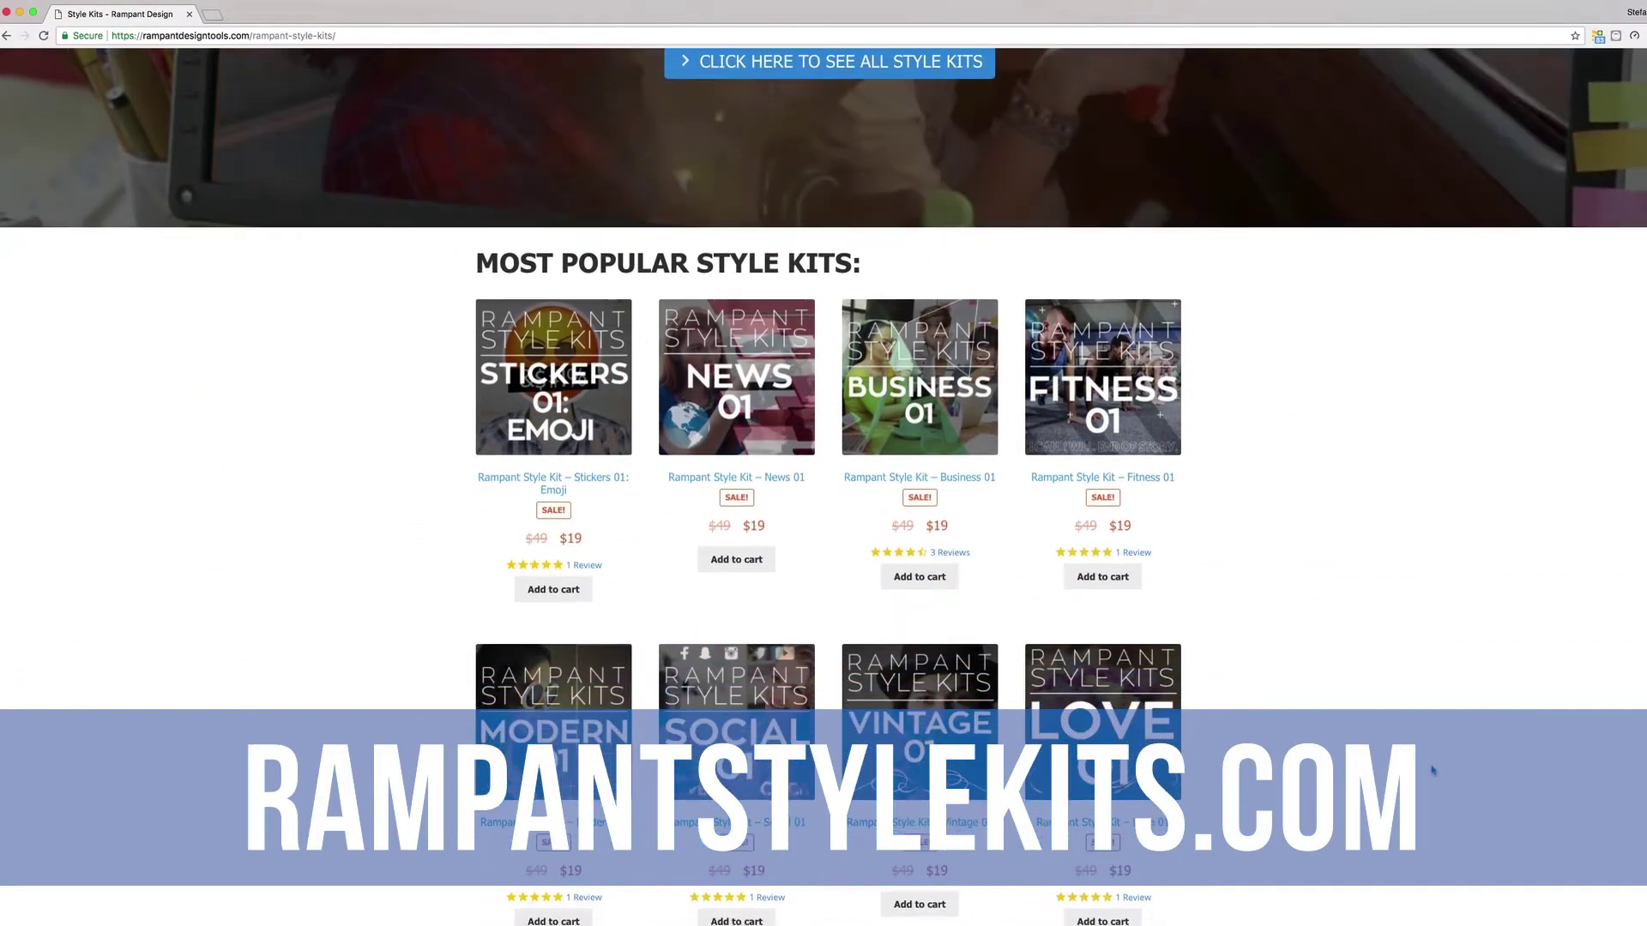
scroll(1431, 770, down, 7)
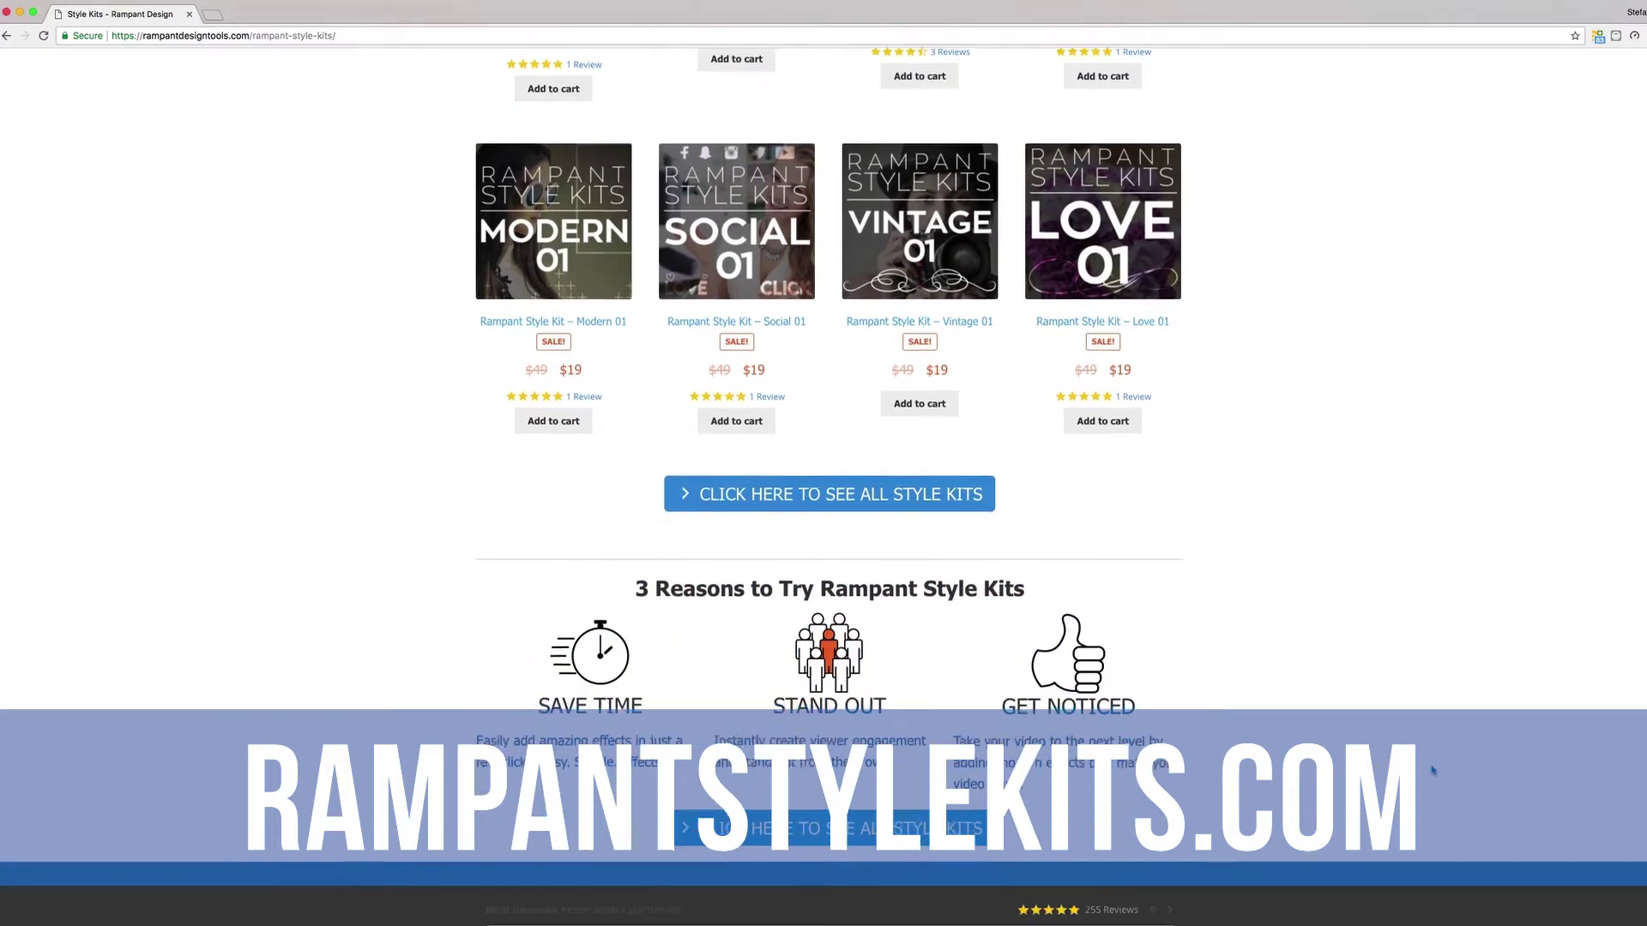
scroll(1431, 770, down, 3)
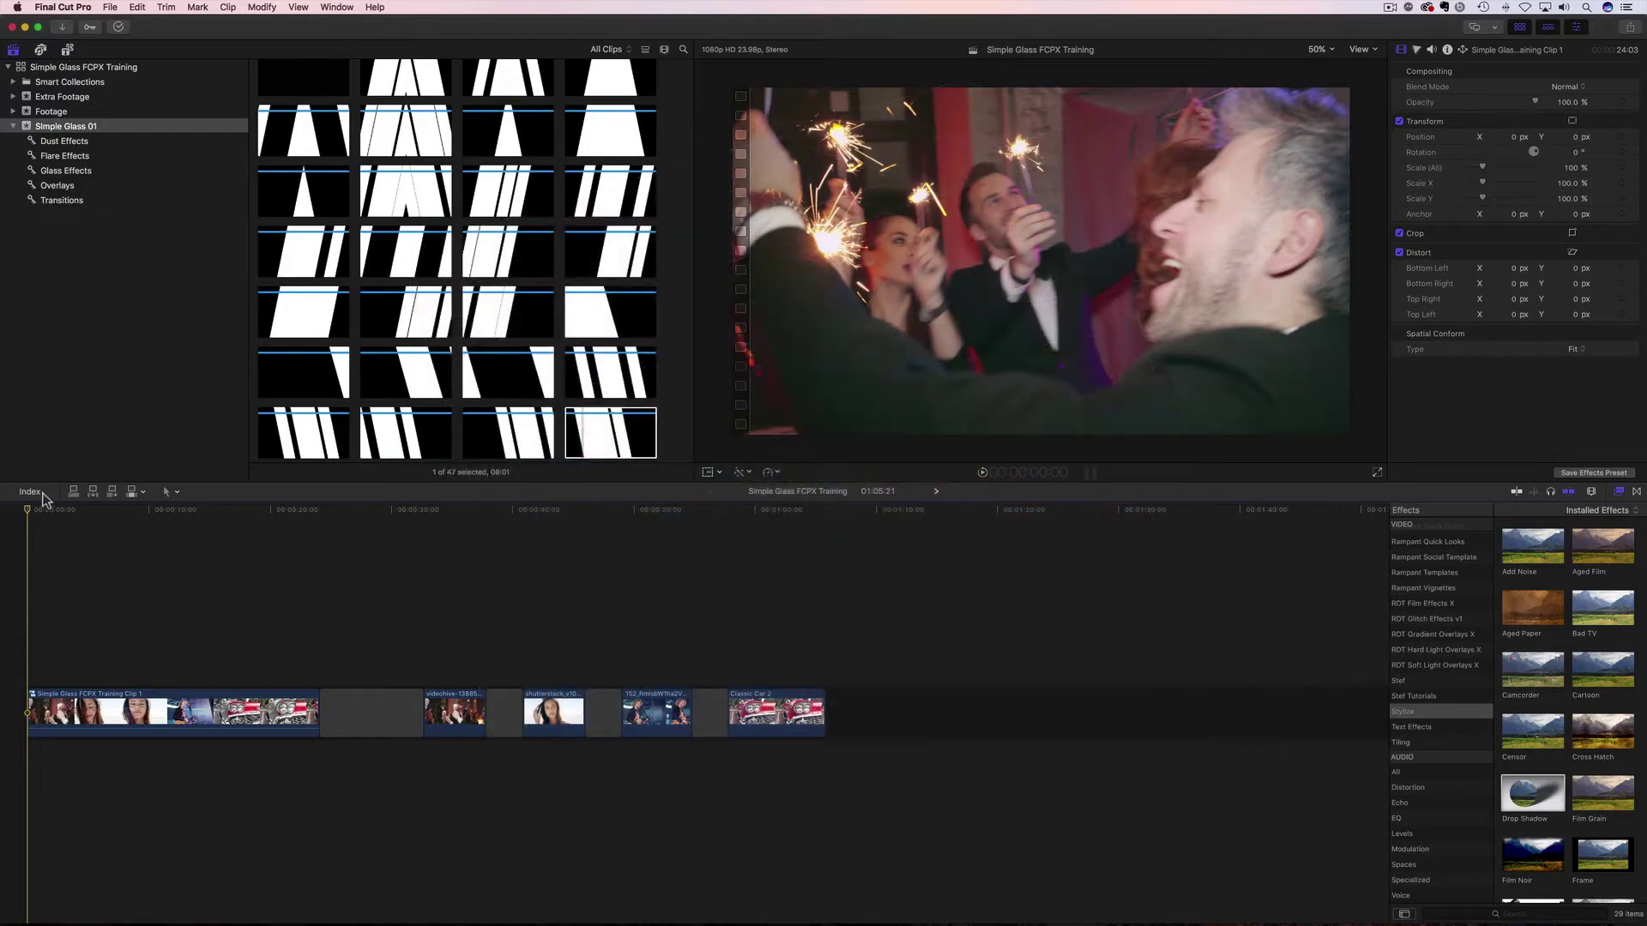
- Play back the finished sample edit and cue the playhead to the start of the New Year's Eve party clip
key(space)
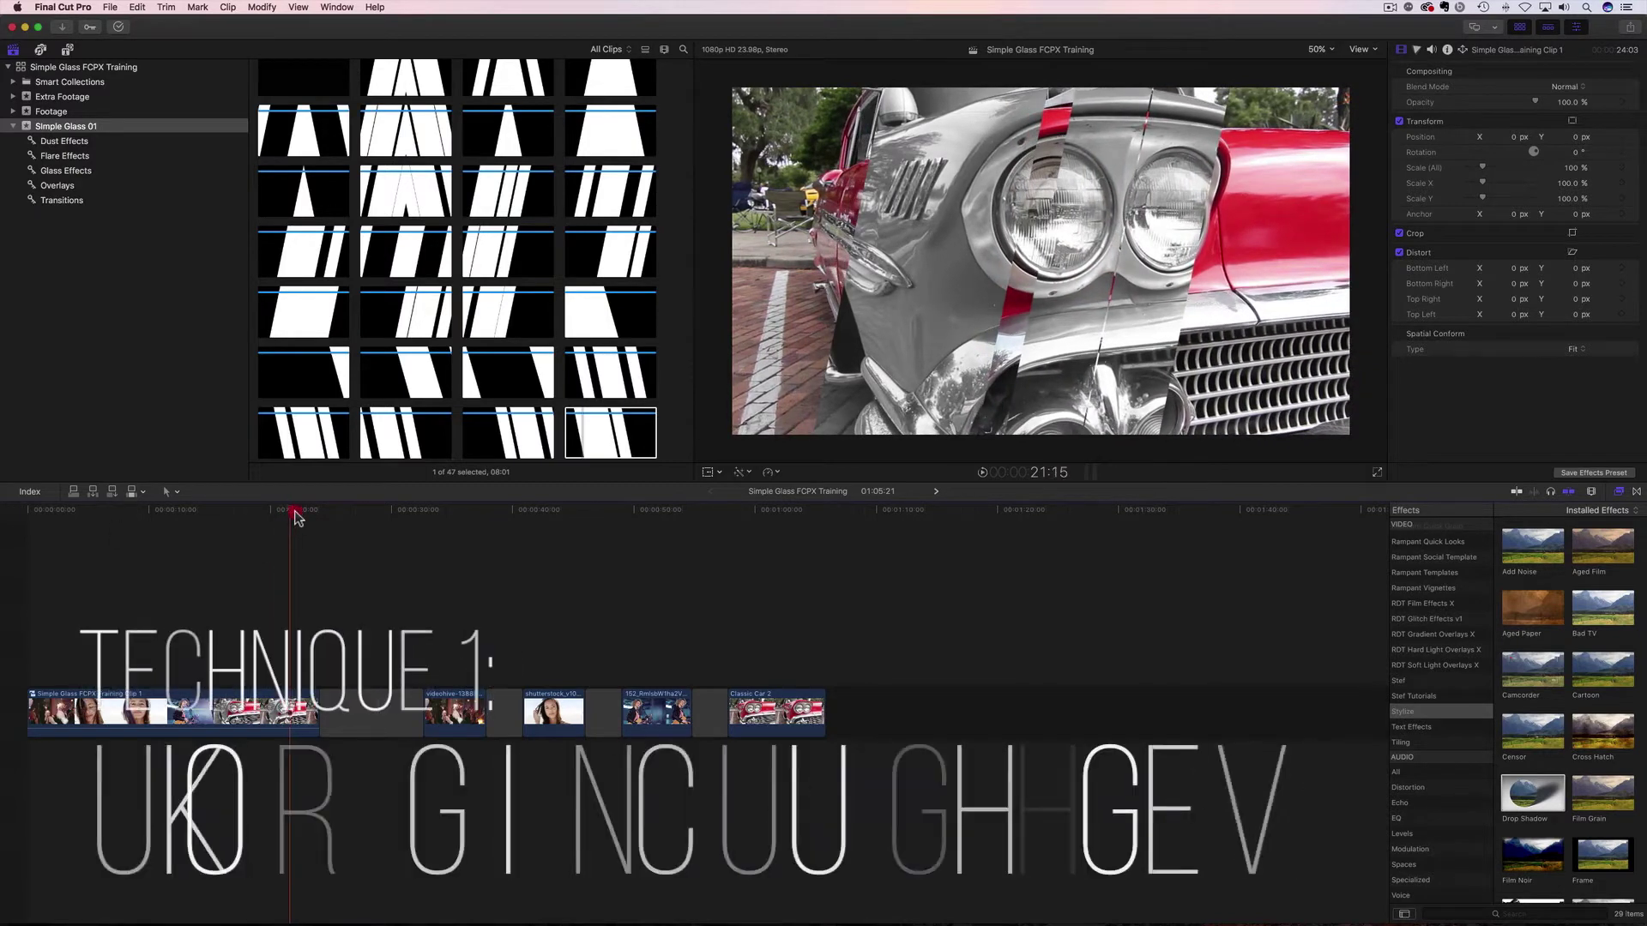
click(438, 530)
mouse_move(438, 530)
mouse_down()
mouse_move(465, 528)
mouse_move(424, 537)
mouse_up()
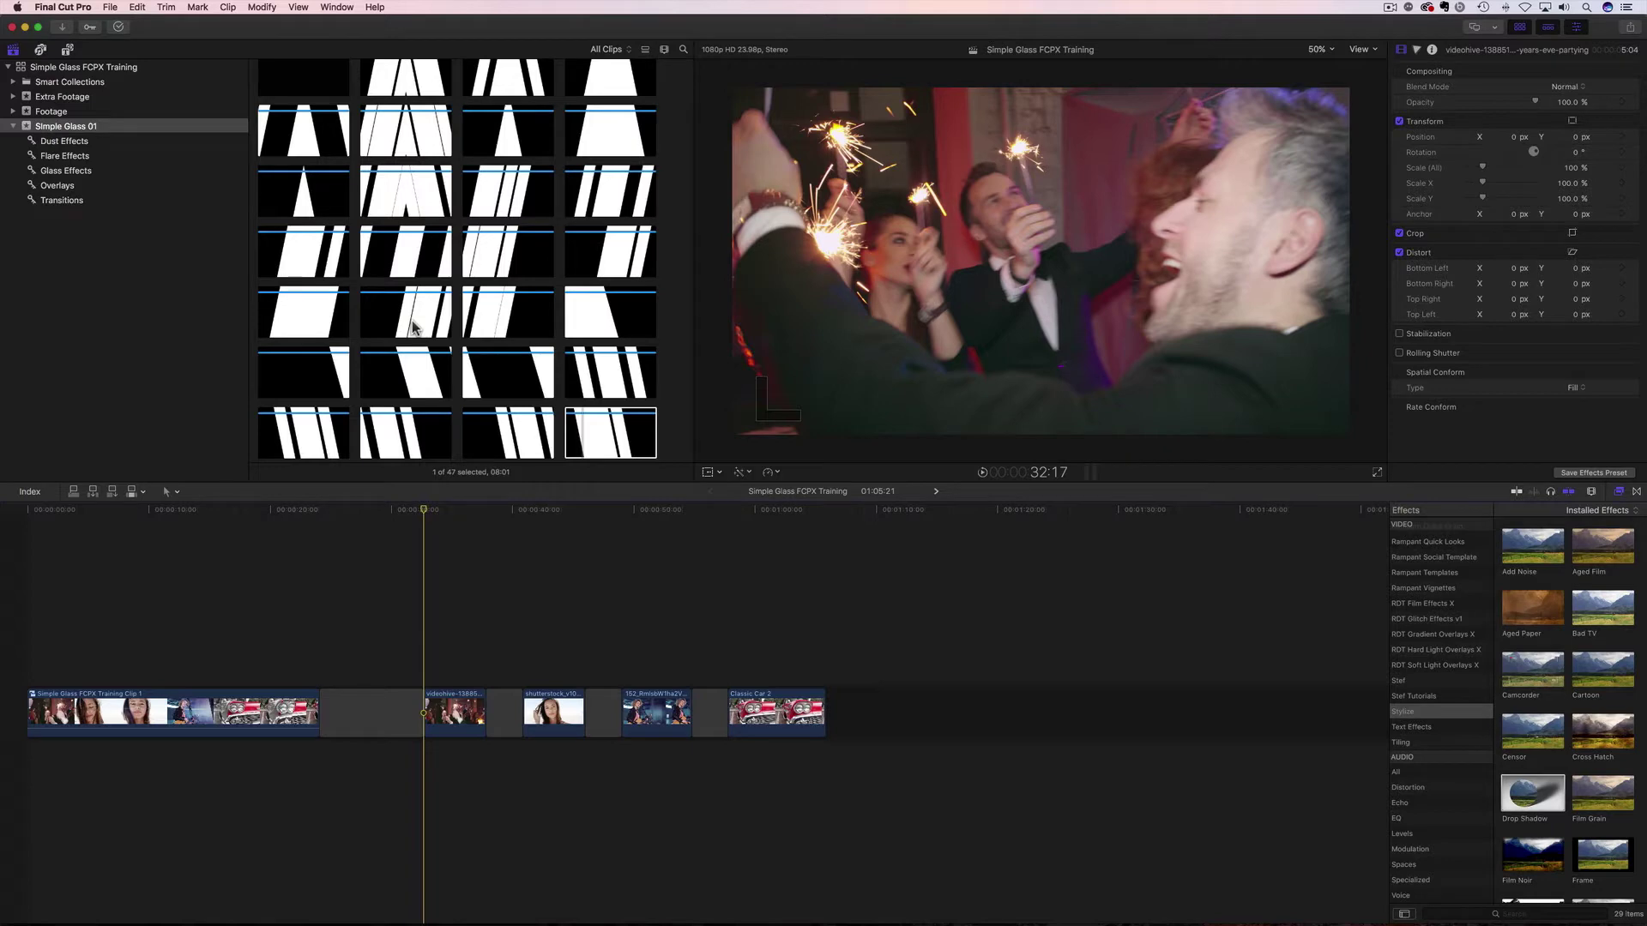
- Show the Simple Glass 01 clips as a list, with the playhead at the start of the party clip
click(366, 390)
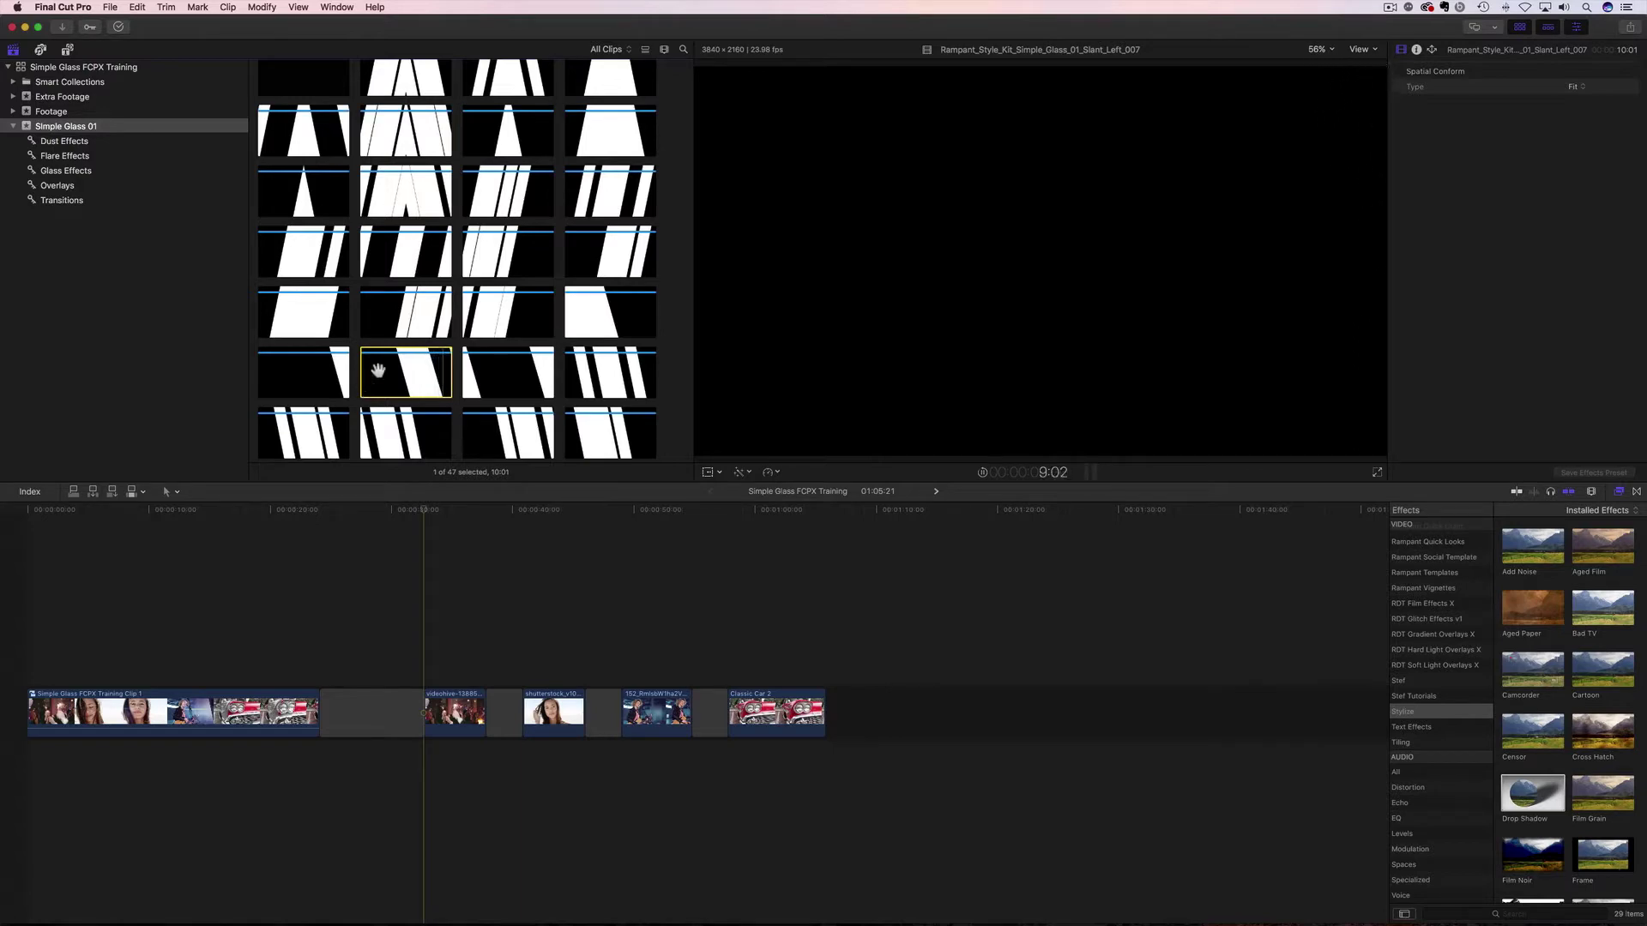
click(645, 50)
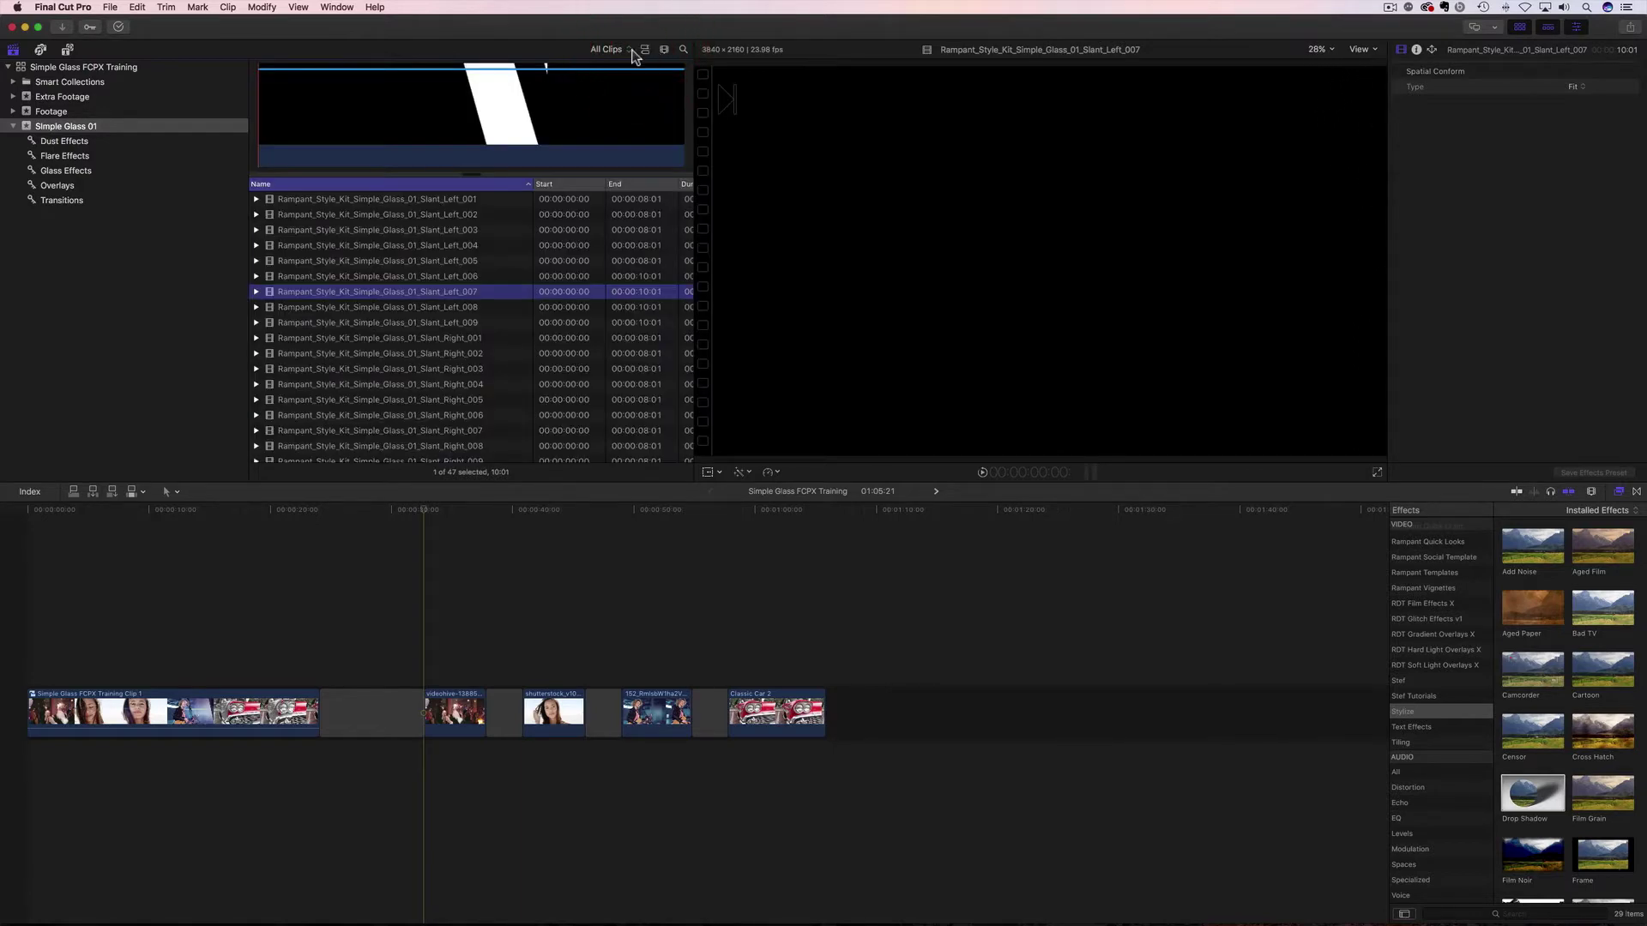
click(428, 511)
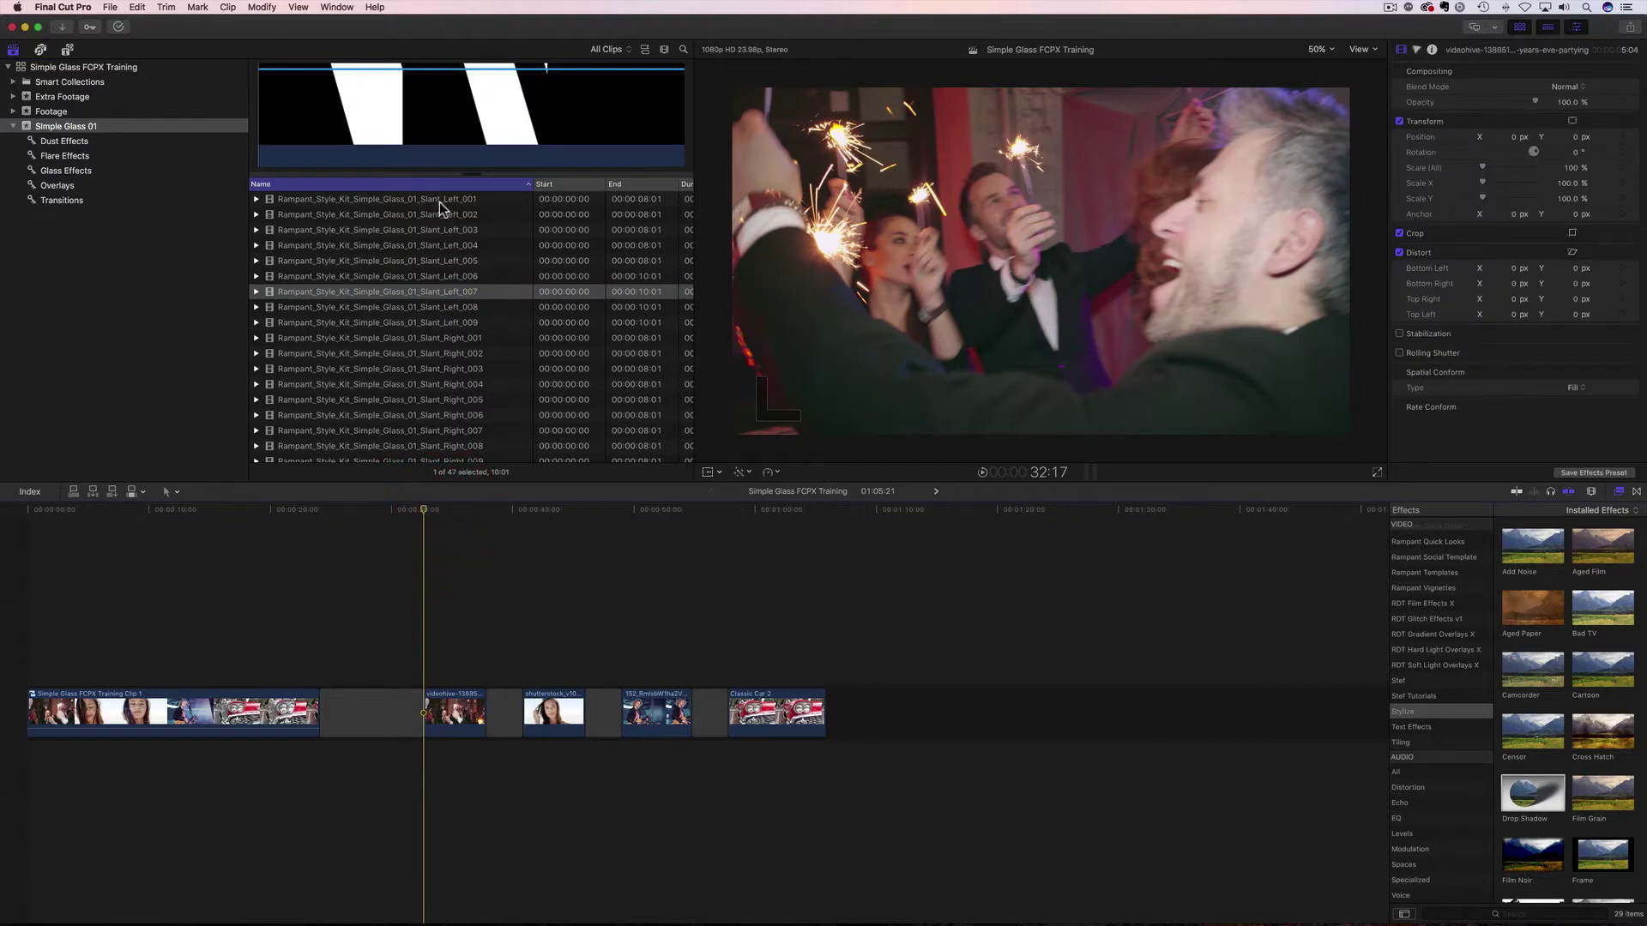
- Connect the Slant_Left_001 matte above the party clip, trim it to the party clip's length of 5:04, and preview it
click(310, 199)
drag(293, 244, 486, 654)
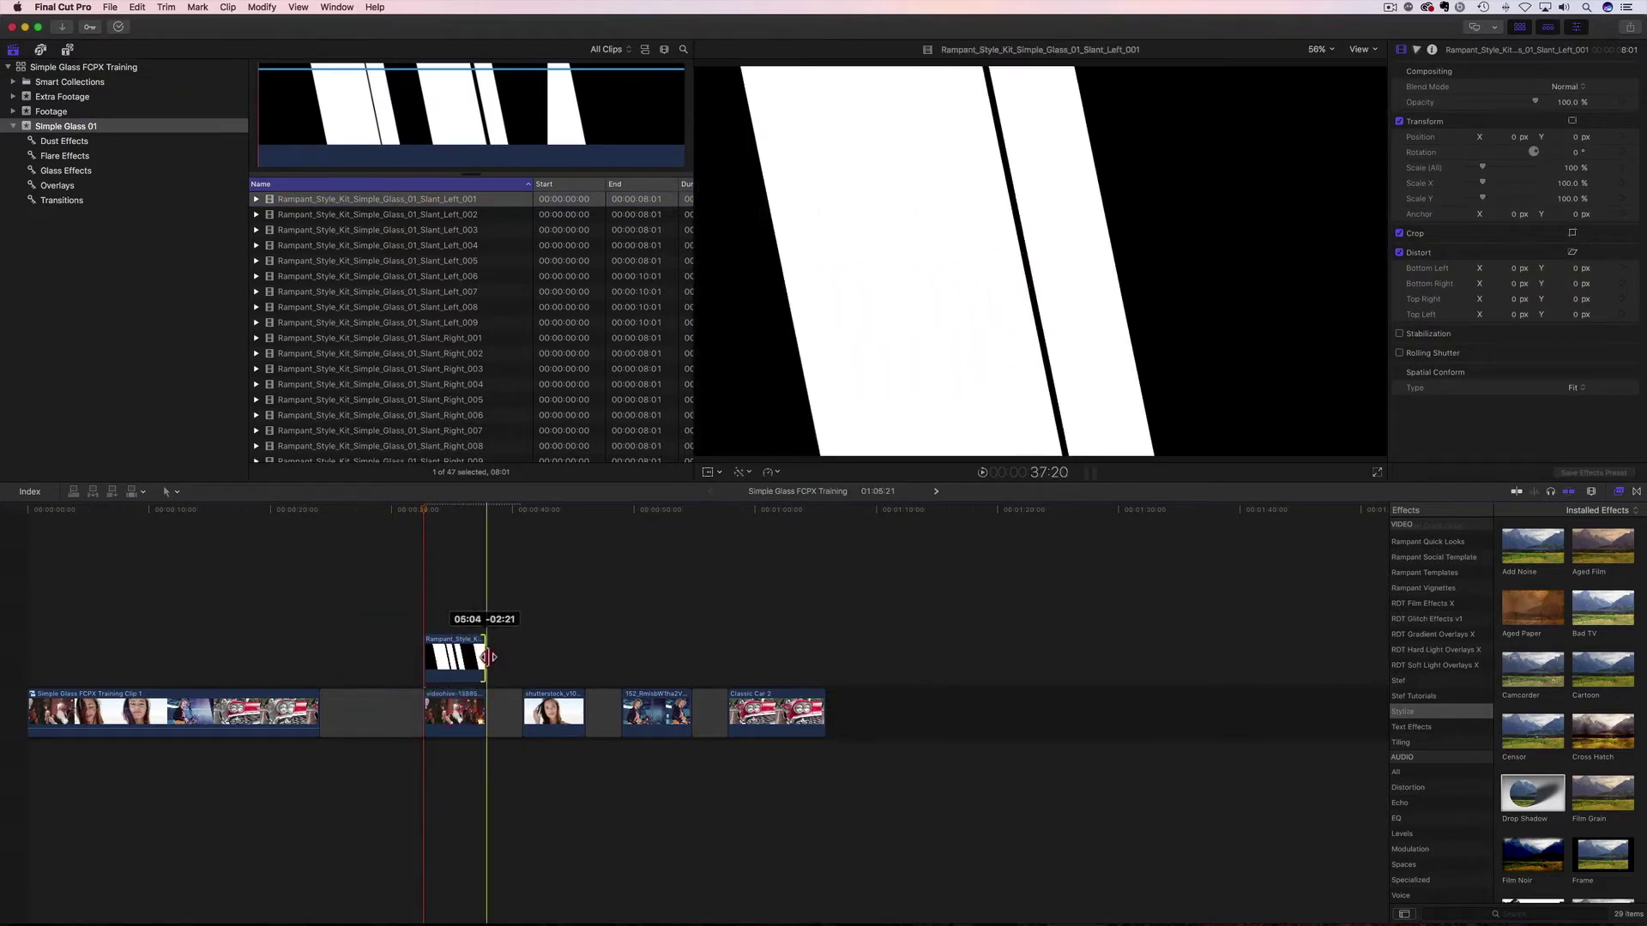
click(423, 512)
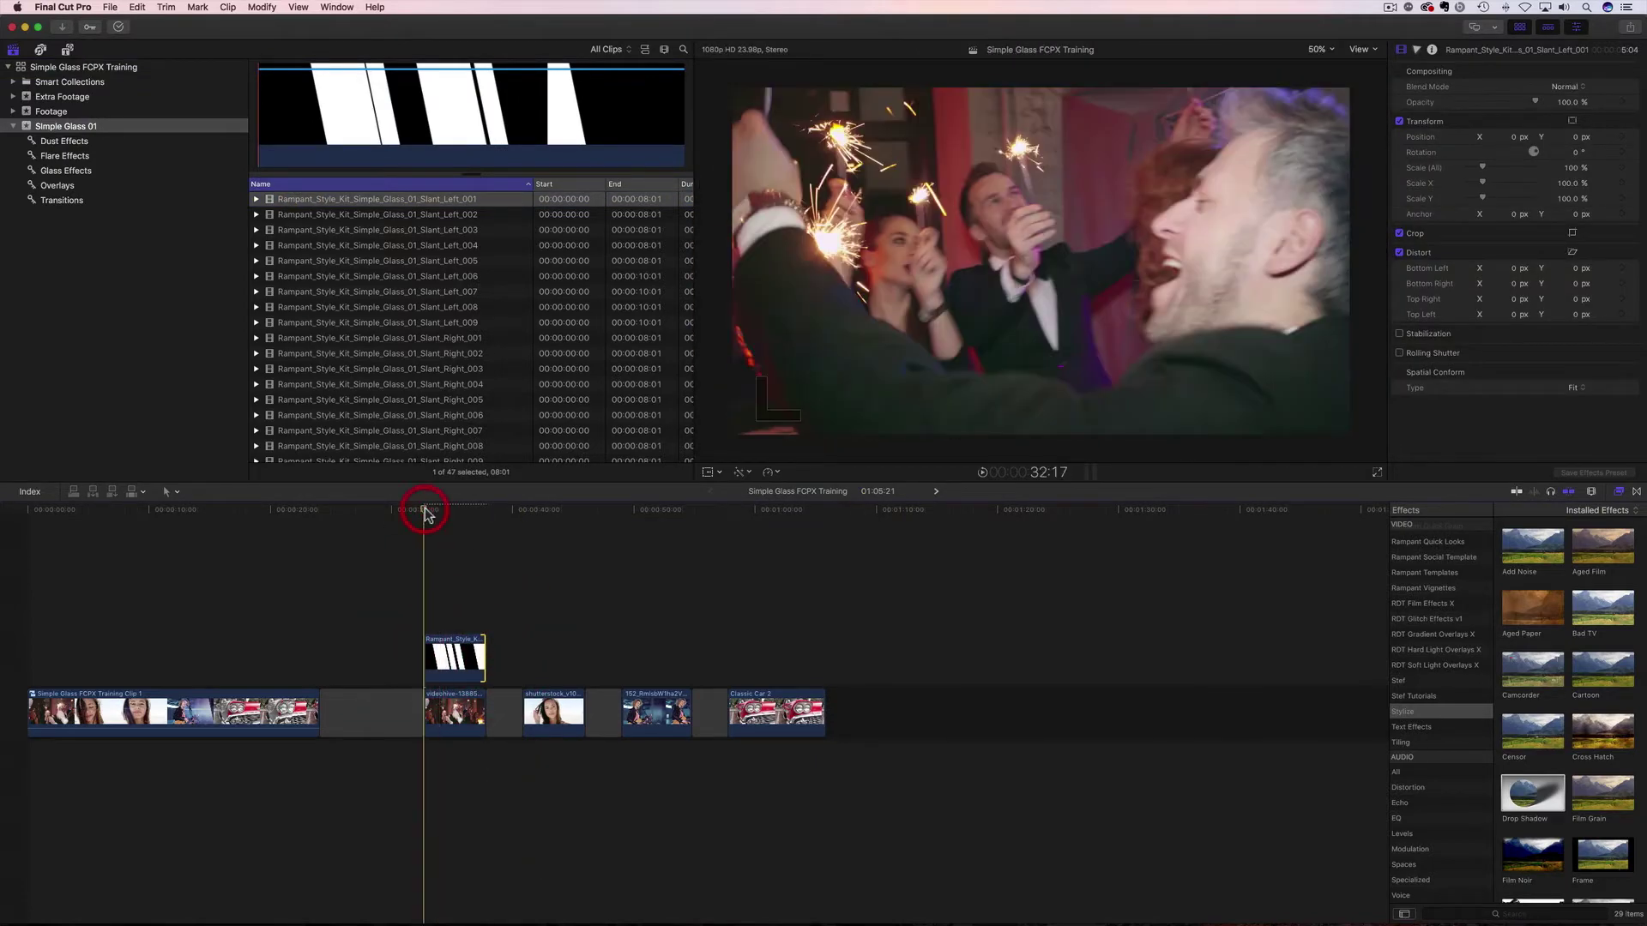
key(space)
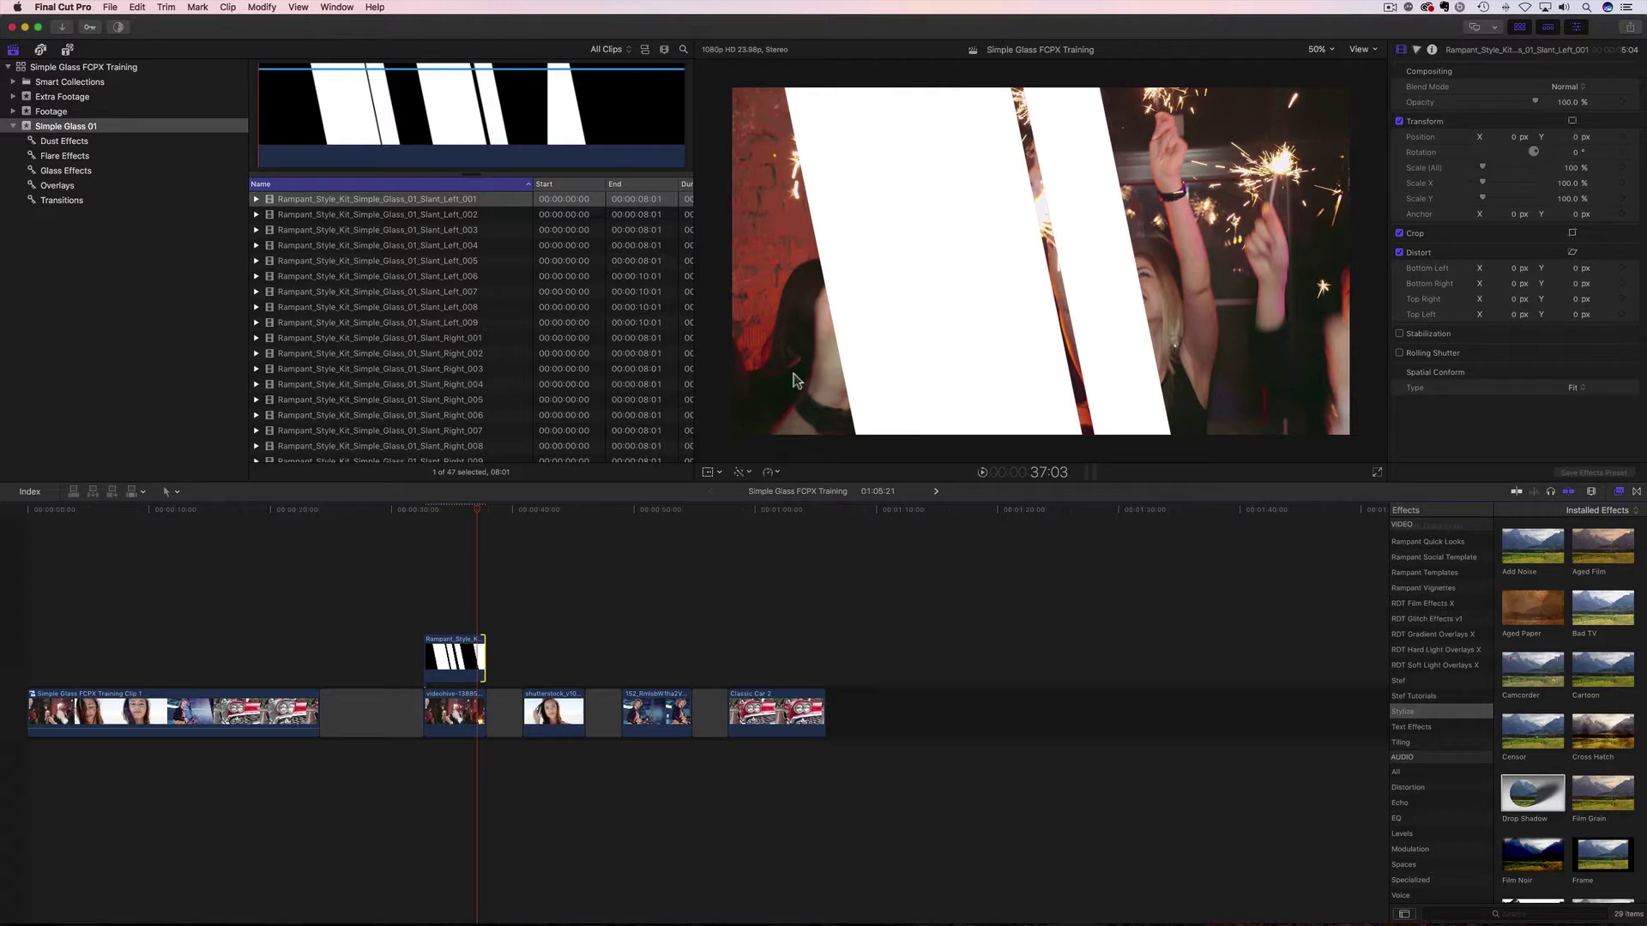
- Set the blend mode of the slanted matte clip to Stencil Alpha
click(455, 656)
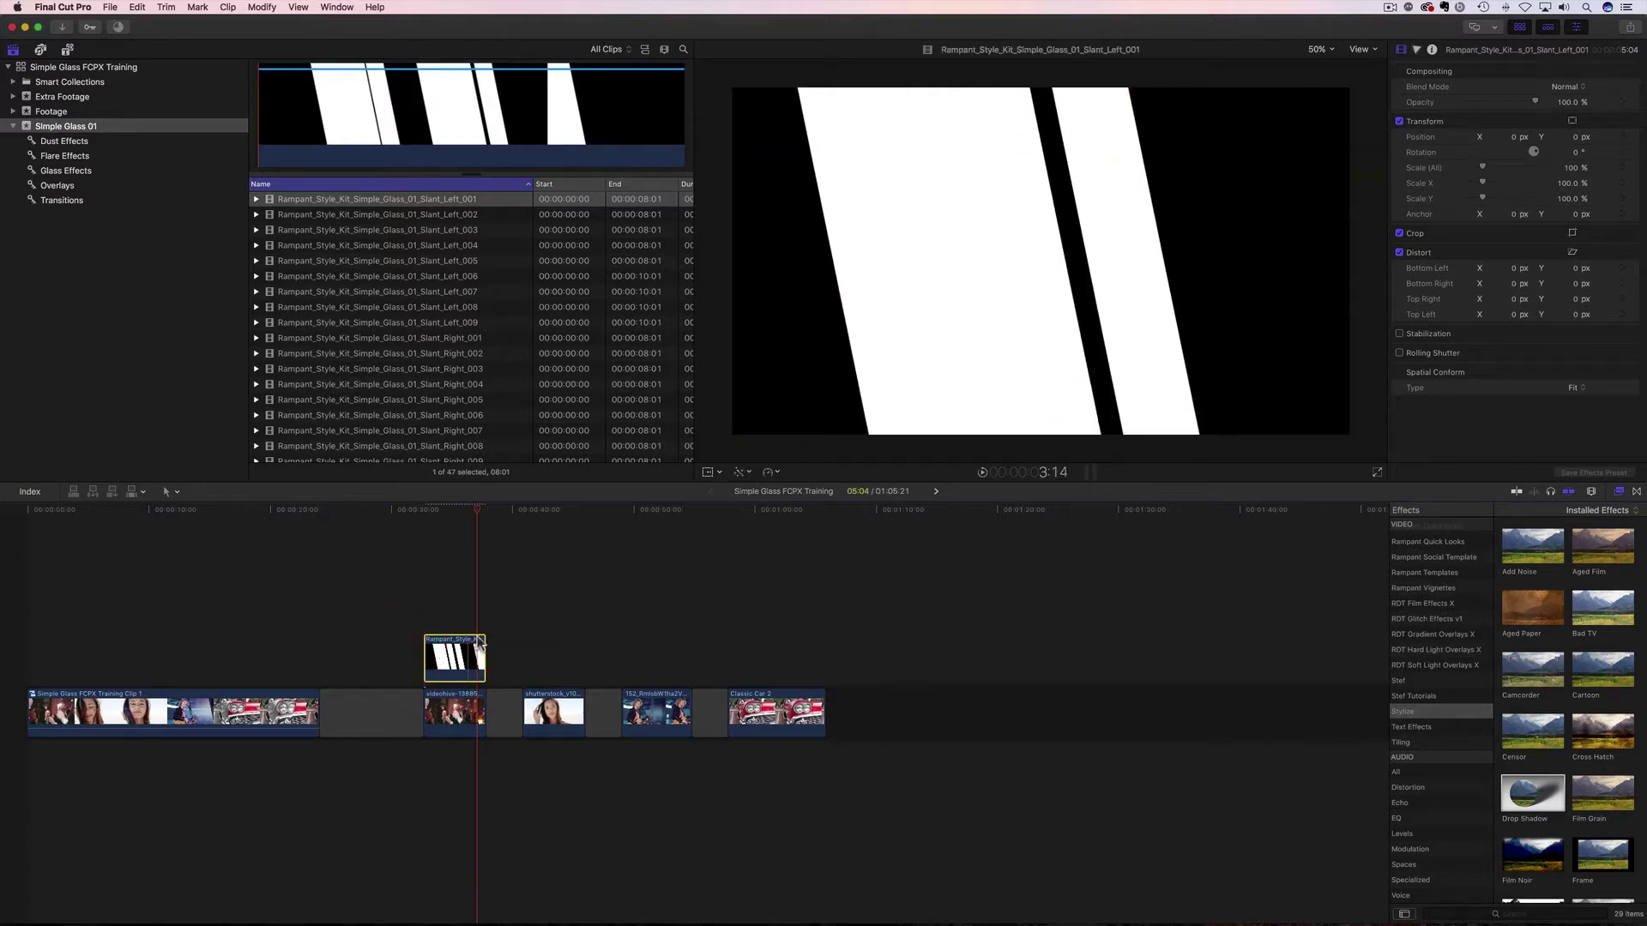
click(1575, 91)
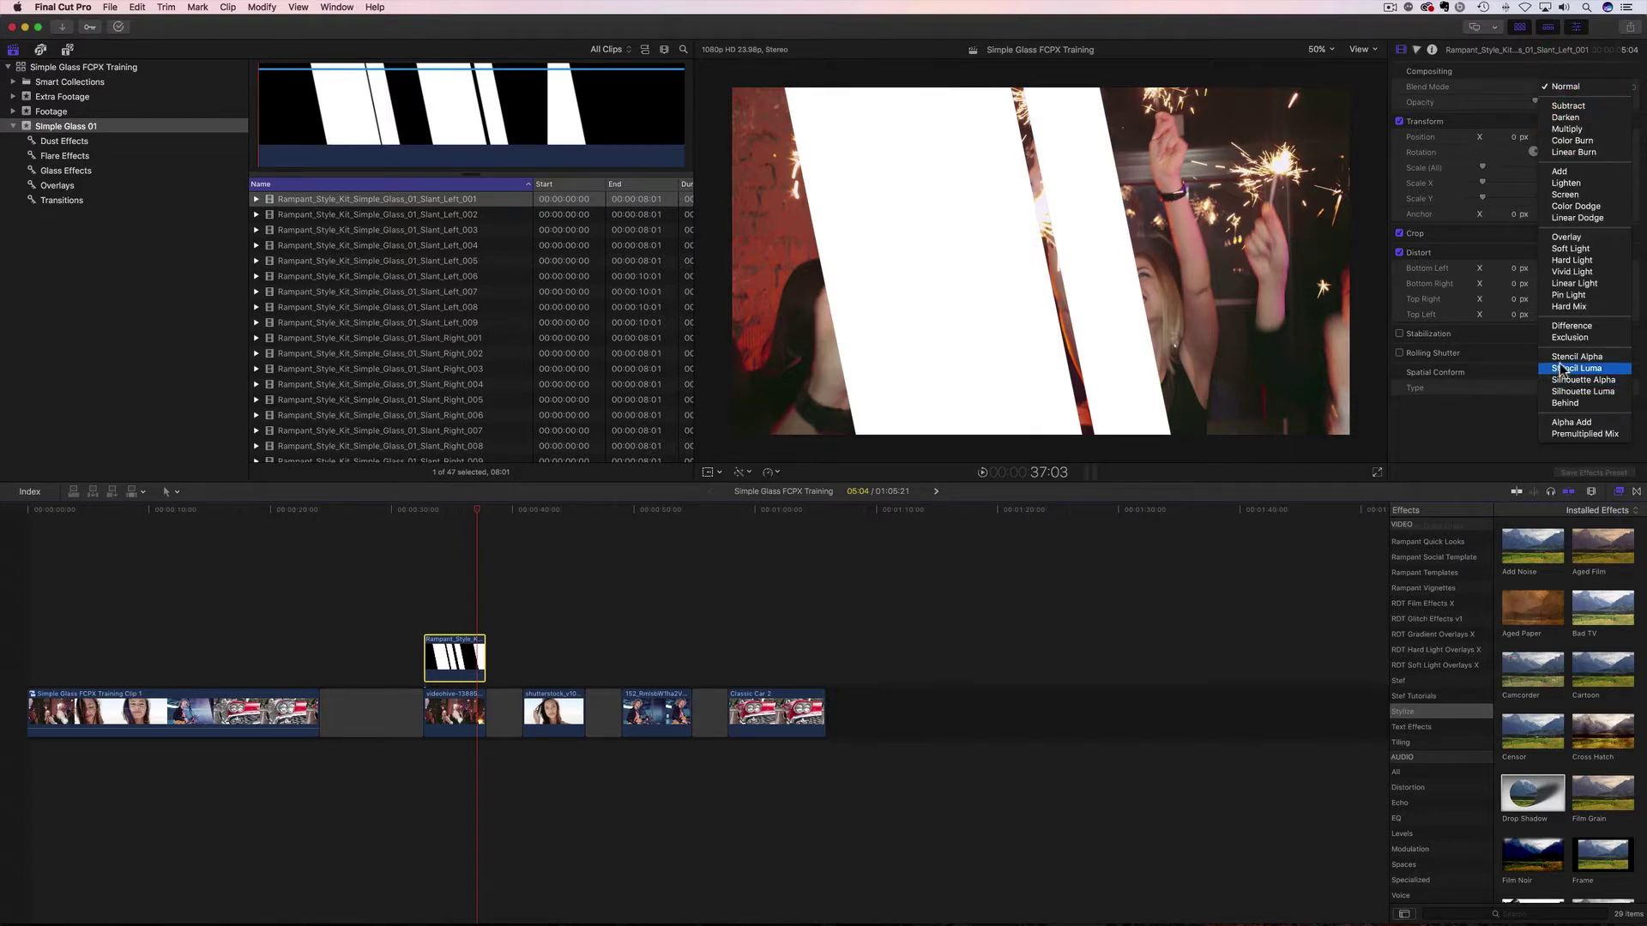
click(1562, 365)
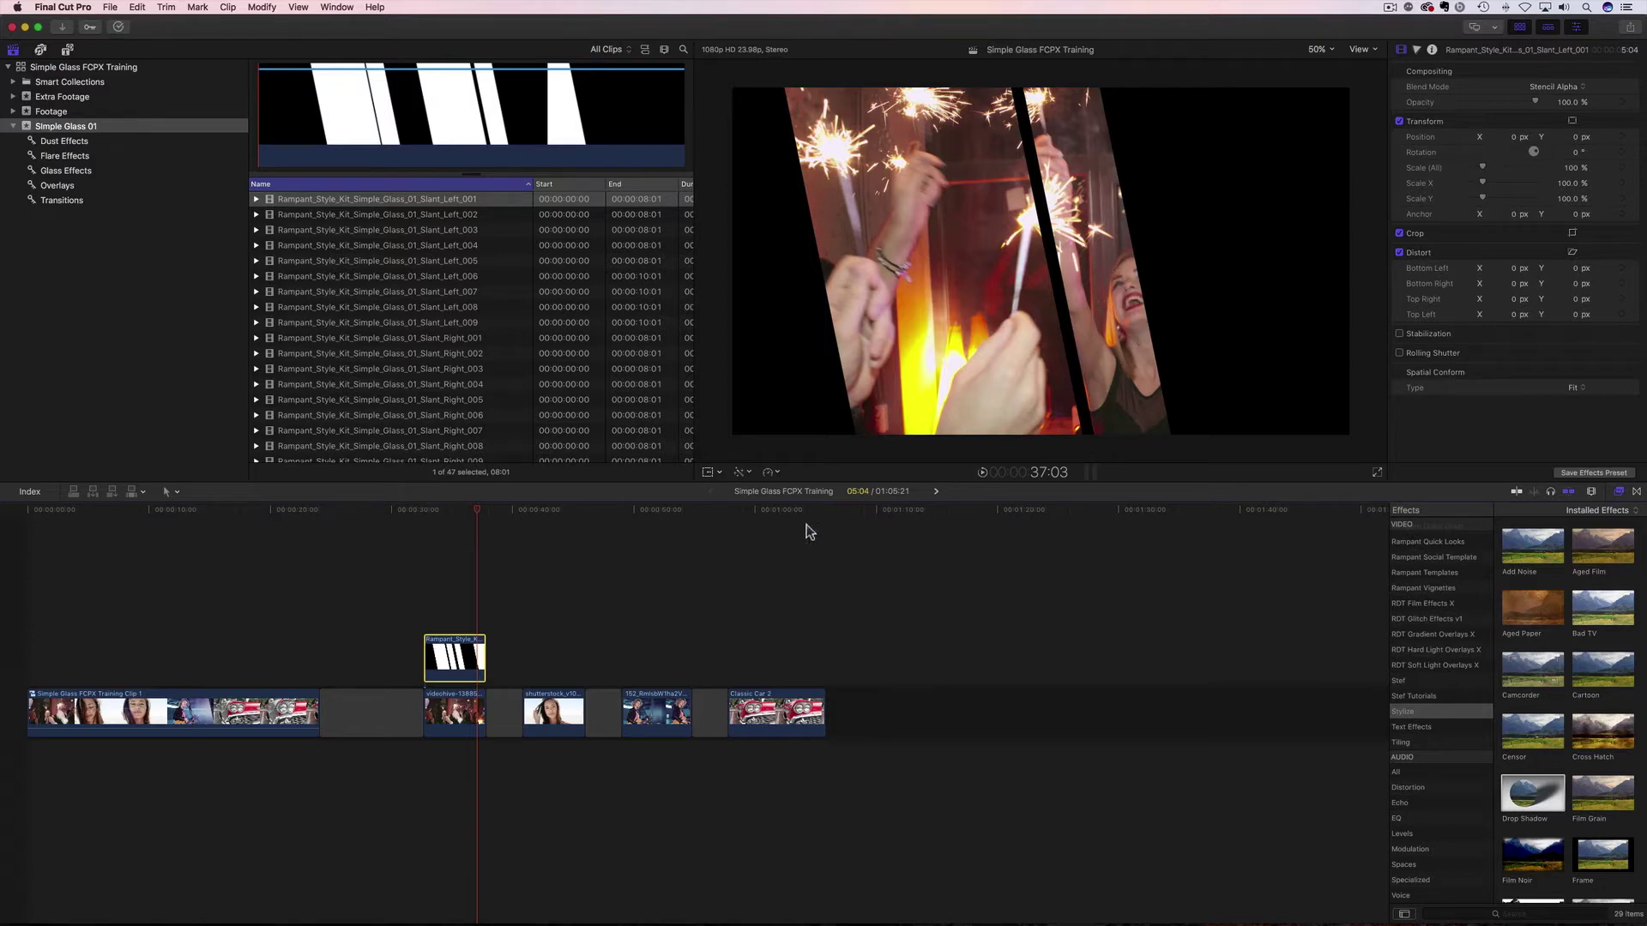
- Duplicate the party clip onto the layer above the matte and set the copy's blend mode to Behind
click(457, 712)
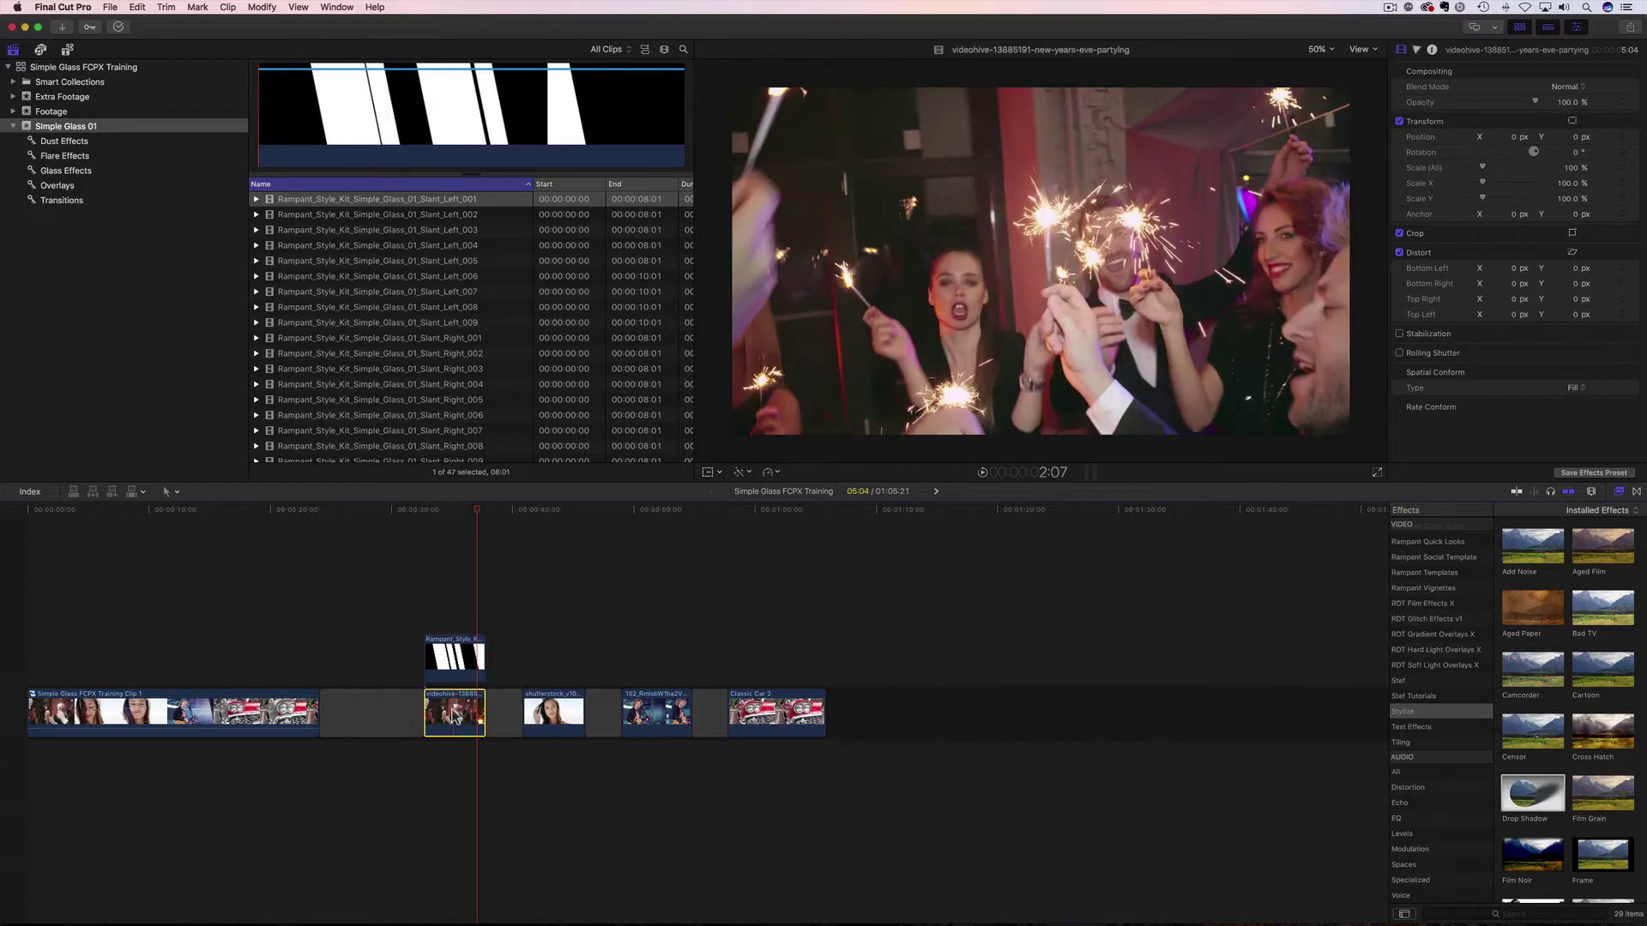
drag(454, 717, 453, 511)
click(457, 600)
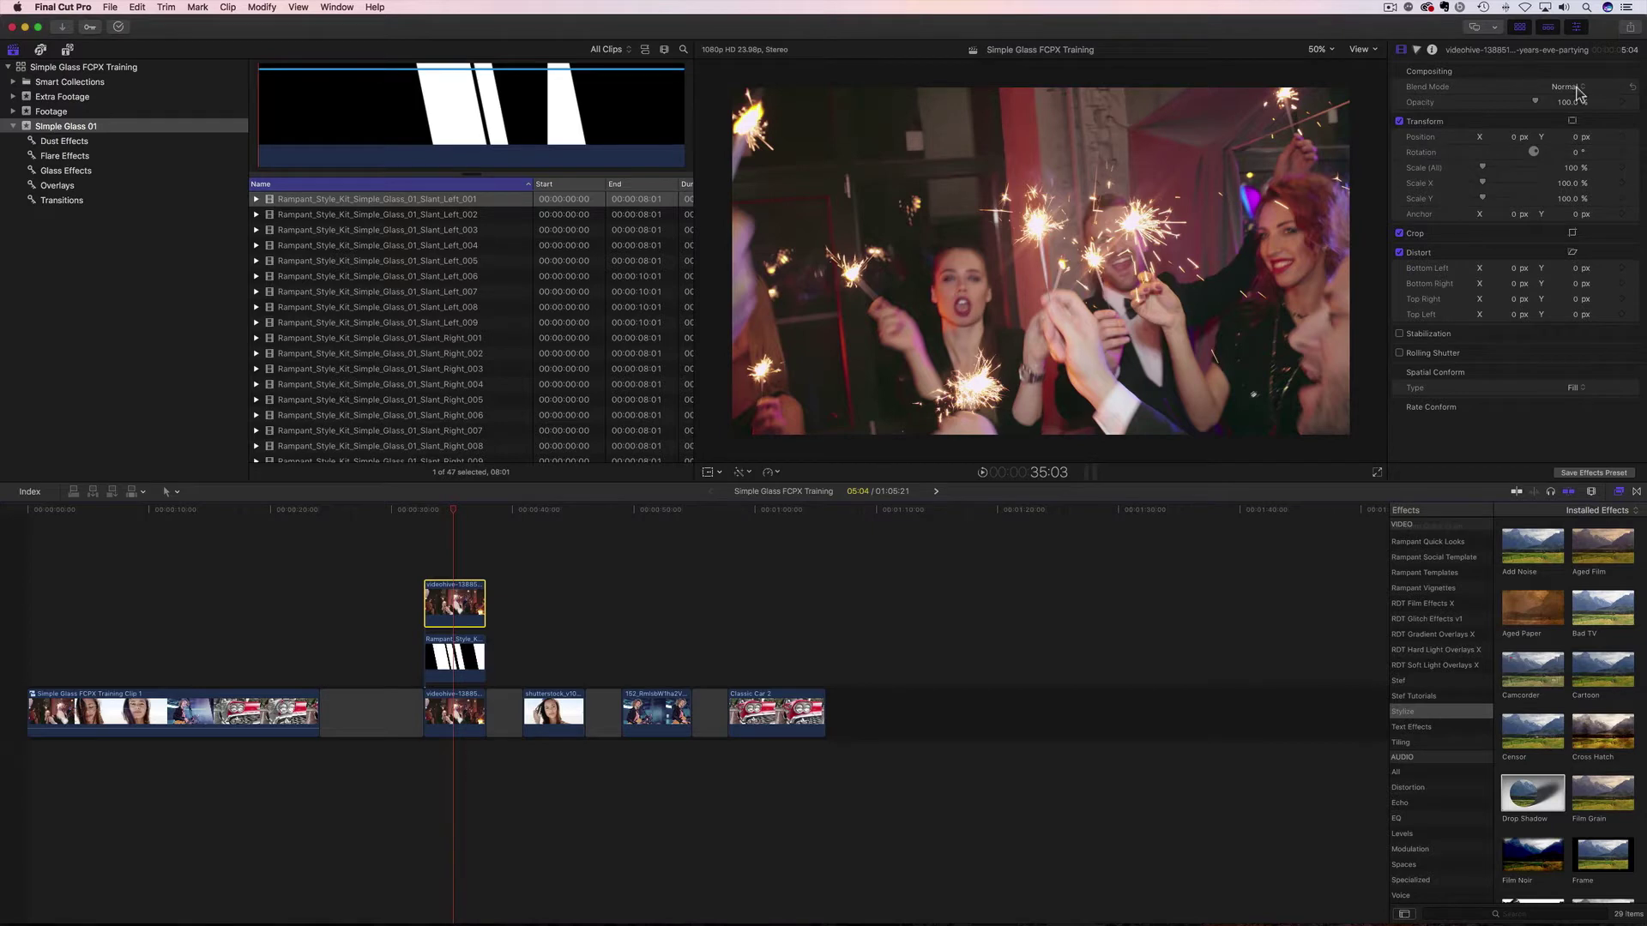
click(1576, 91)
click(1563, 409)
- Scale the original party clip below the matte to 116% and set its Y position to -40.5 px
click(454, 711)
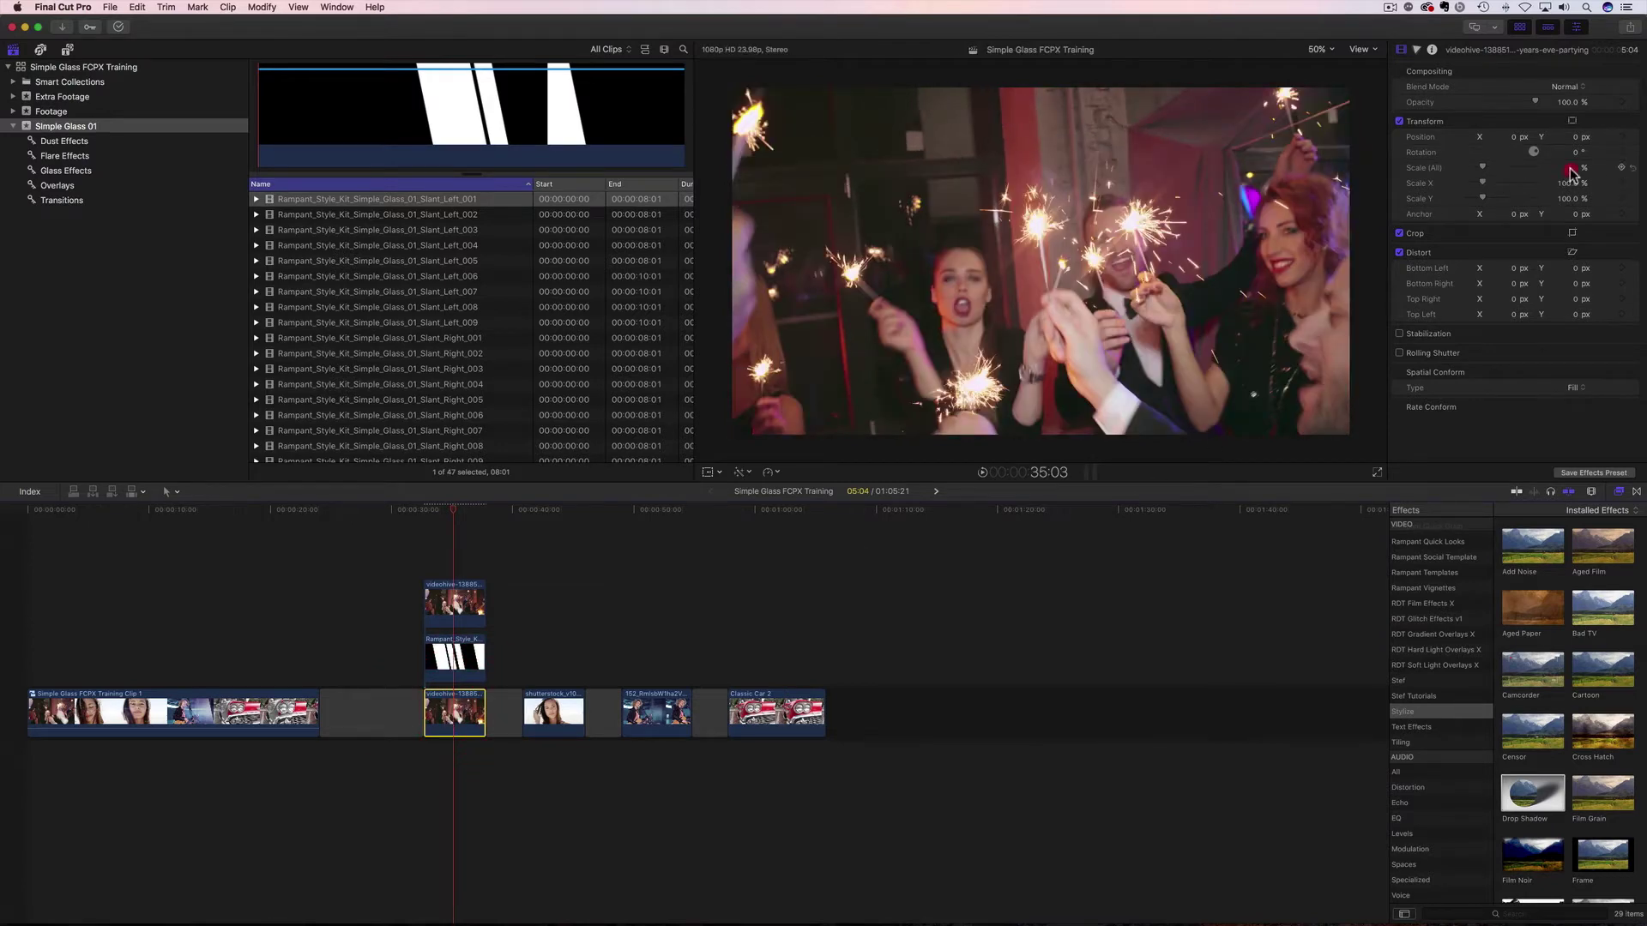
mouse_move(1572, 171)
mouse_down()
mouse_move(1594, 171)
mouse_move(1573, 171)
mouse_up()
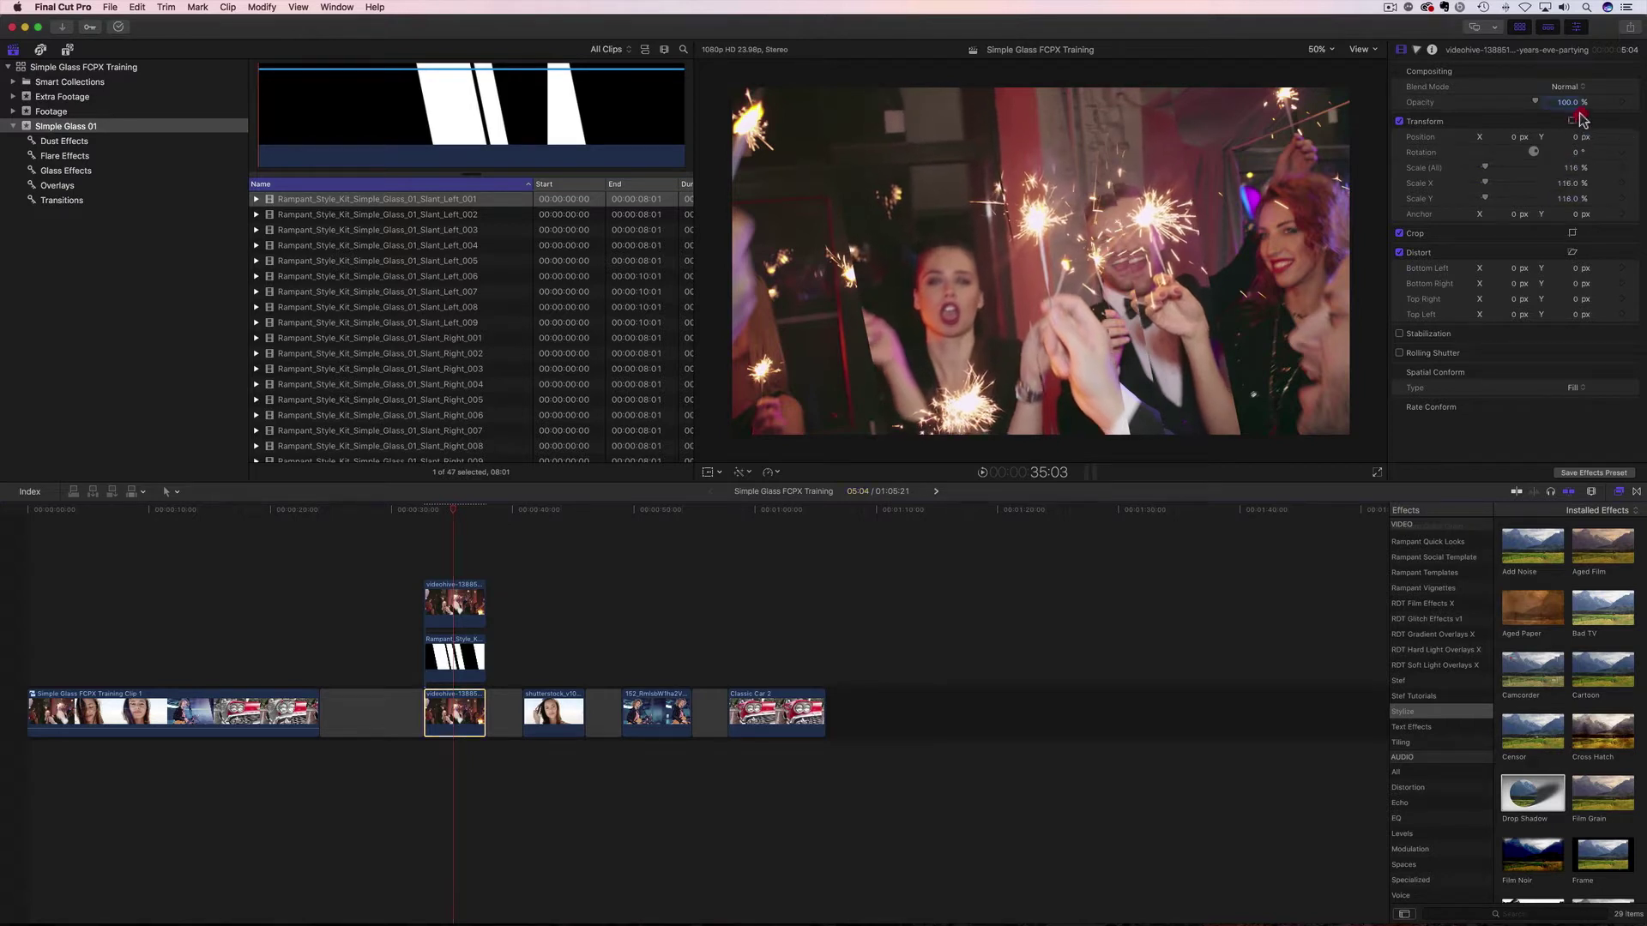
drag(1576, 137, 1556, 137)
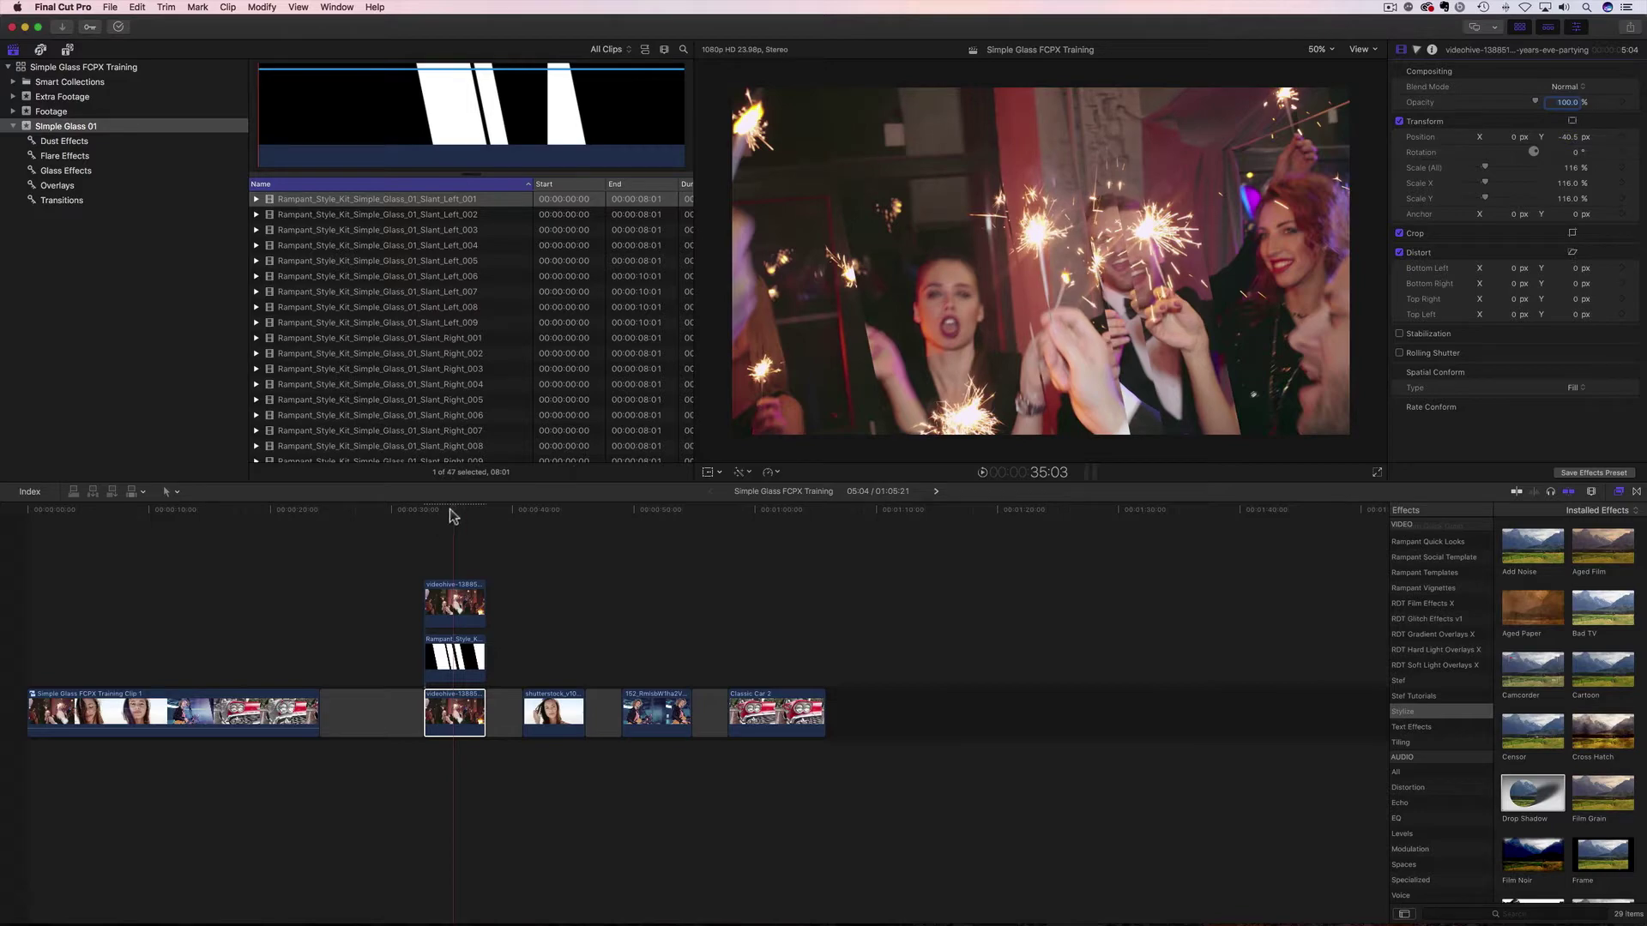
- Play back the party clip section to review the offset glass effect
drag(452, 515, 430, 515)
key(space)
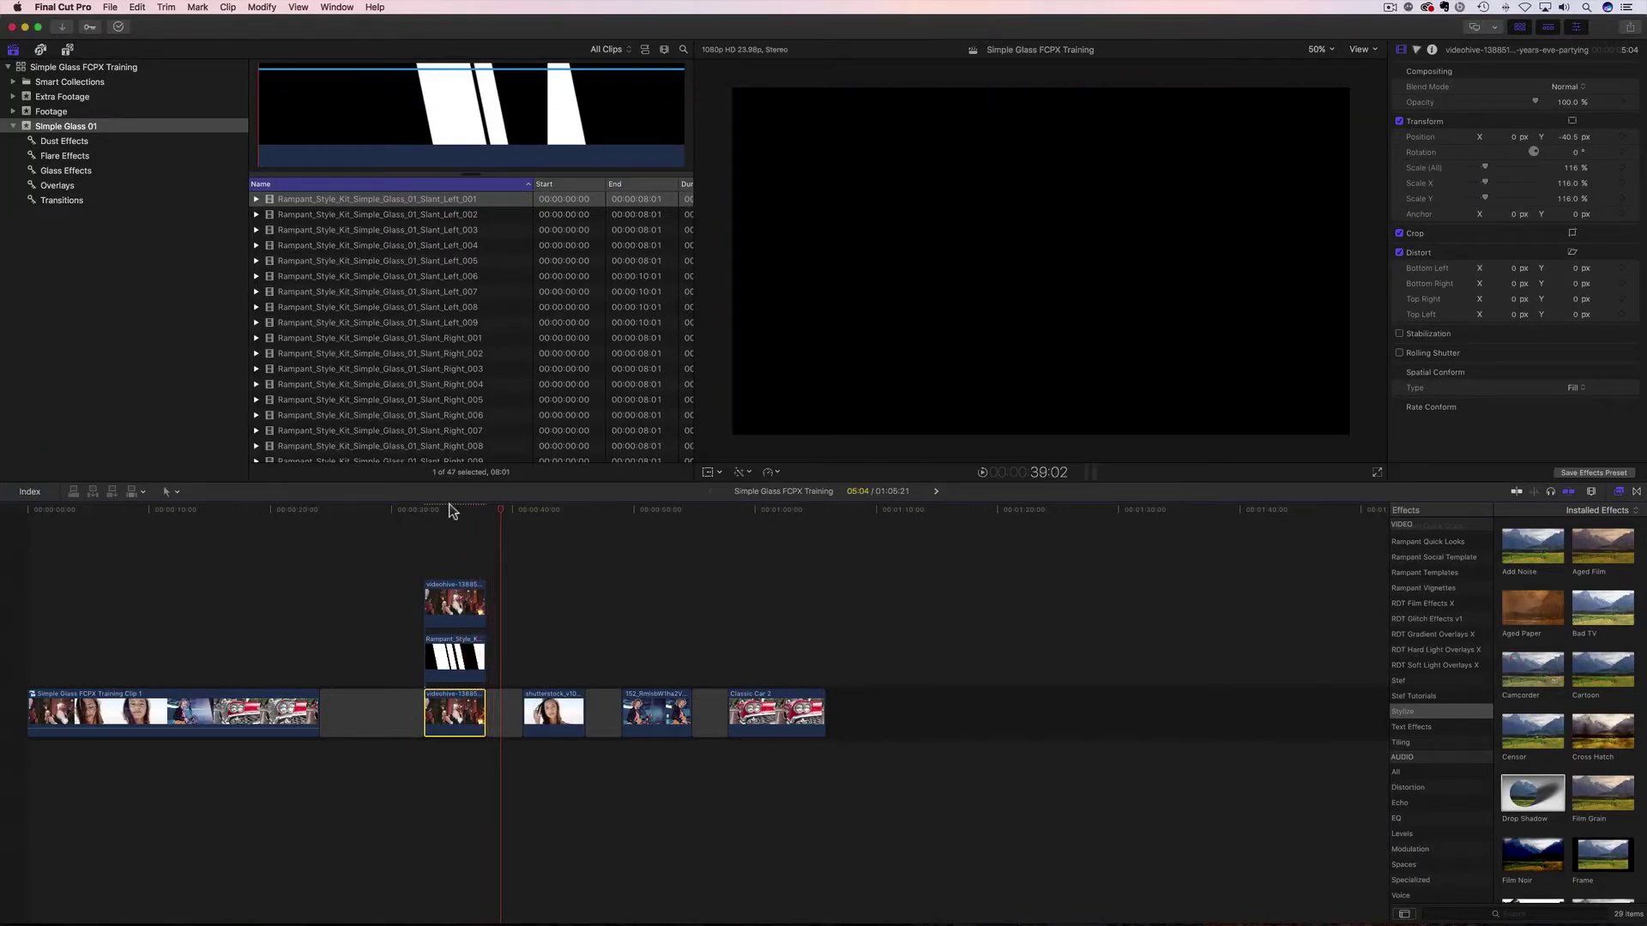
click(428, 512)
key(space)
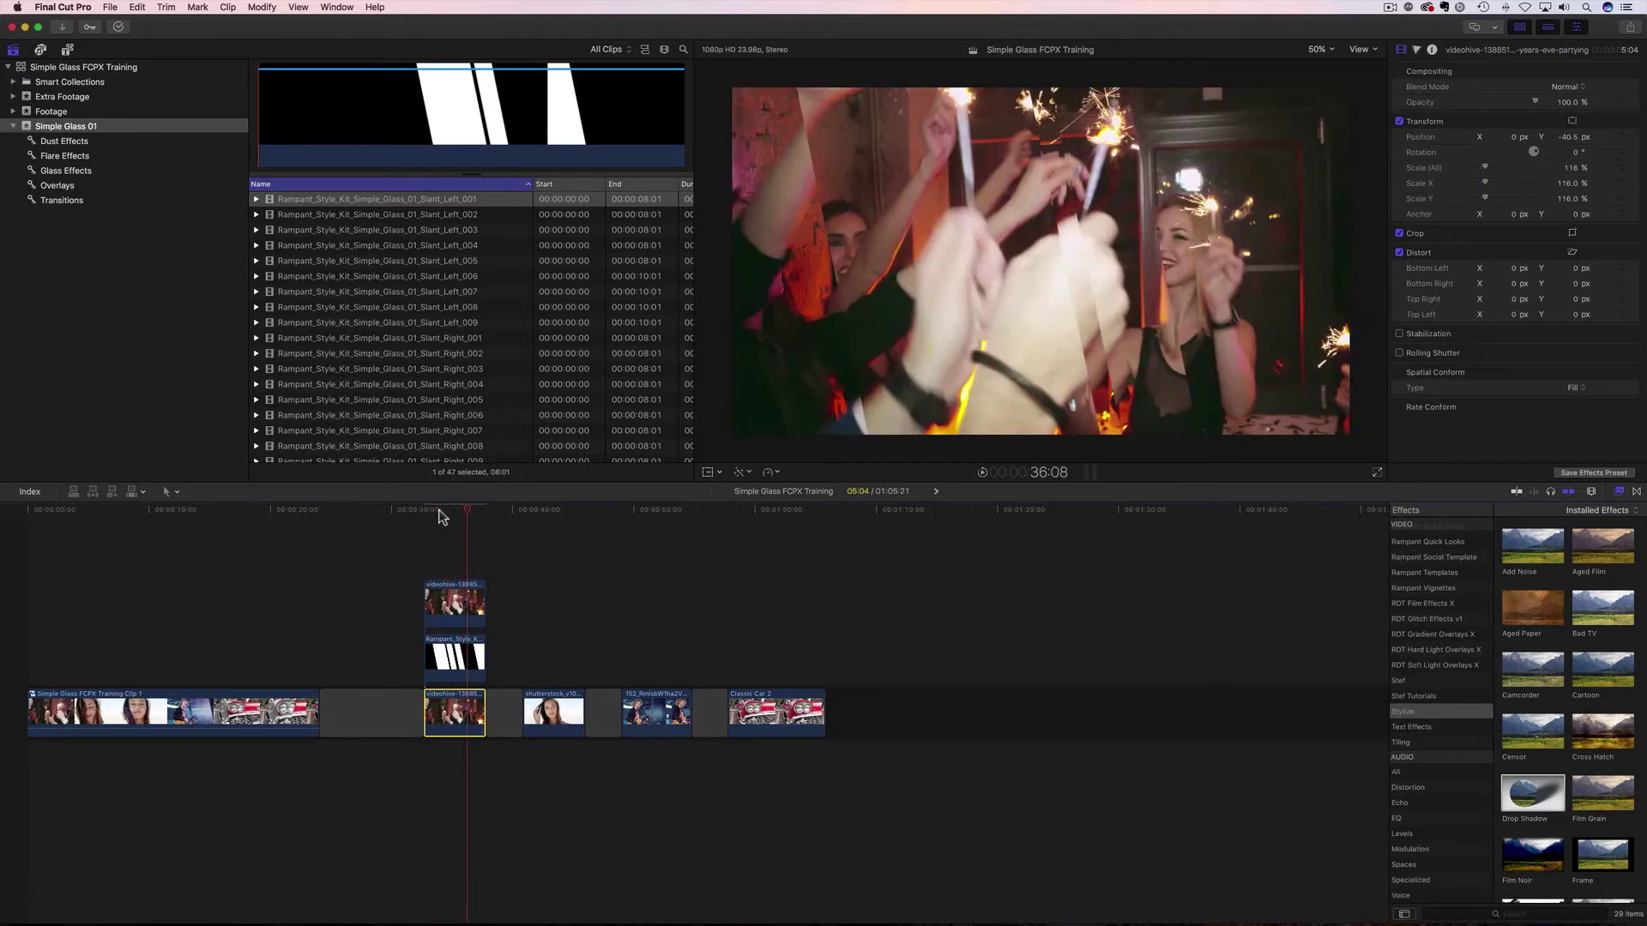
- Apply the Gaussian blur effect to the scaled party clip below the matte
click(452, 512)
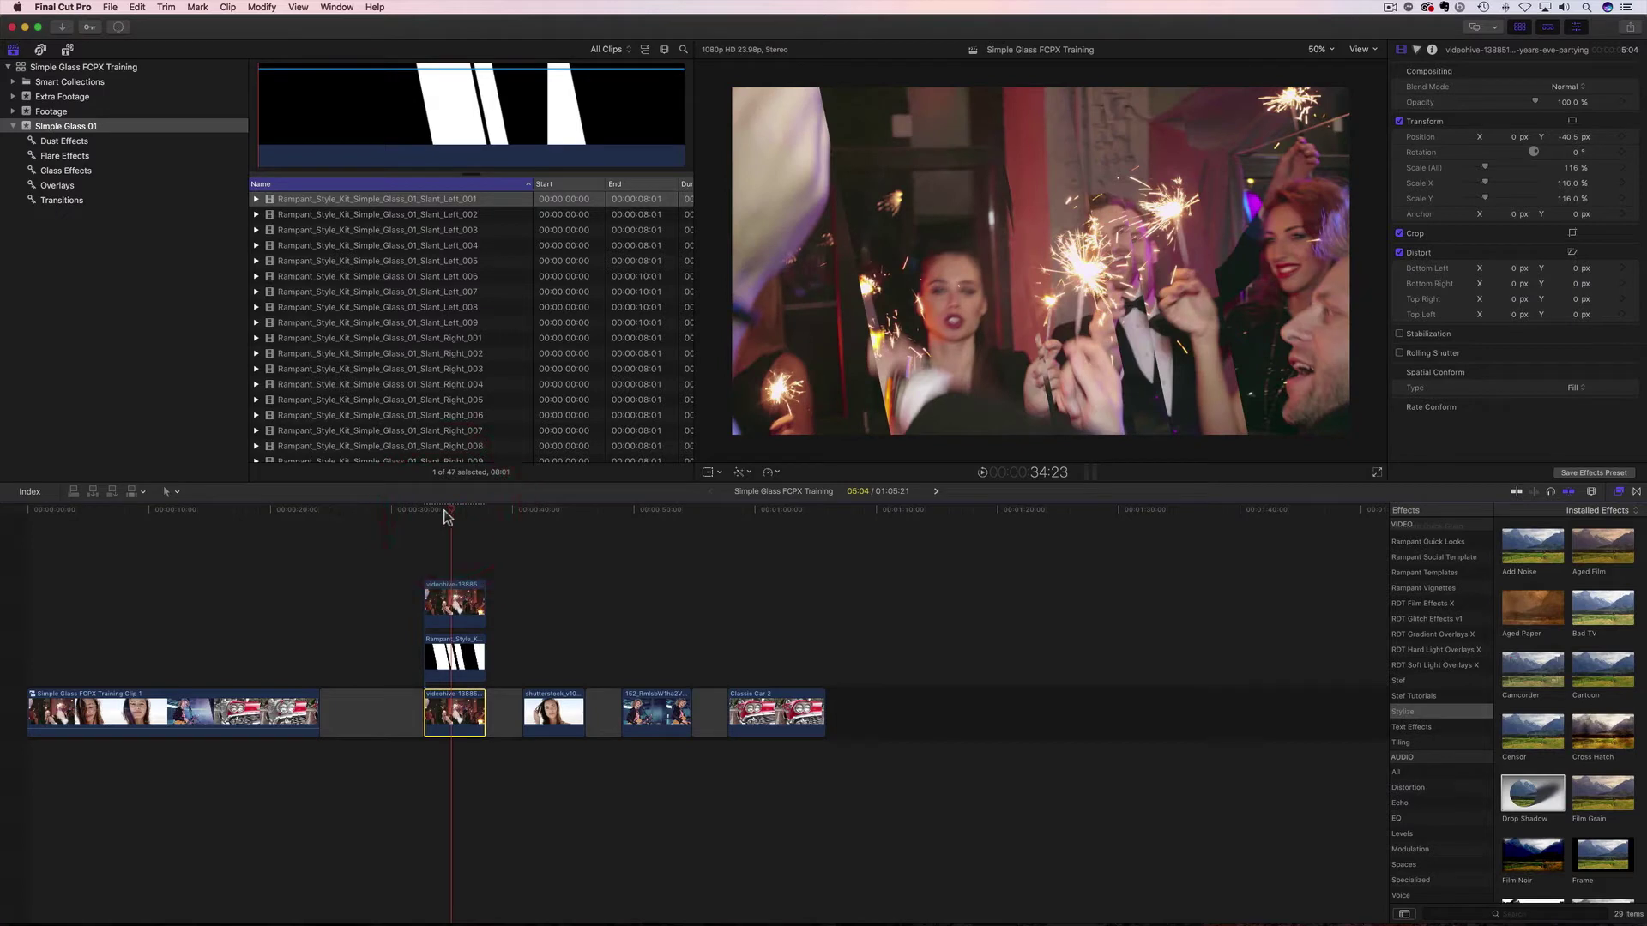
scroll(1410, 605, up, 10)
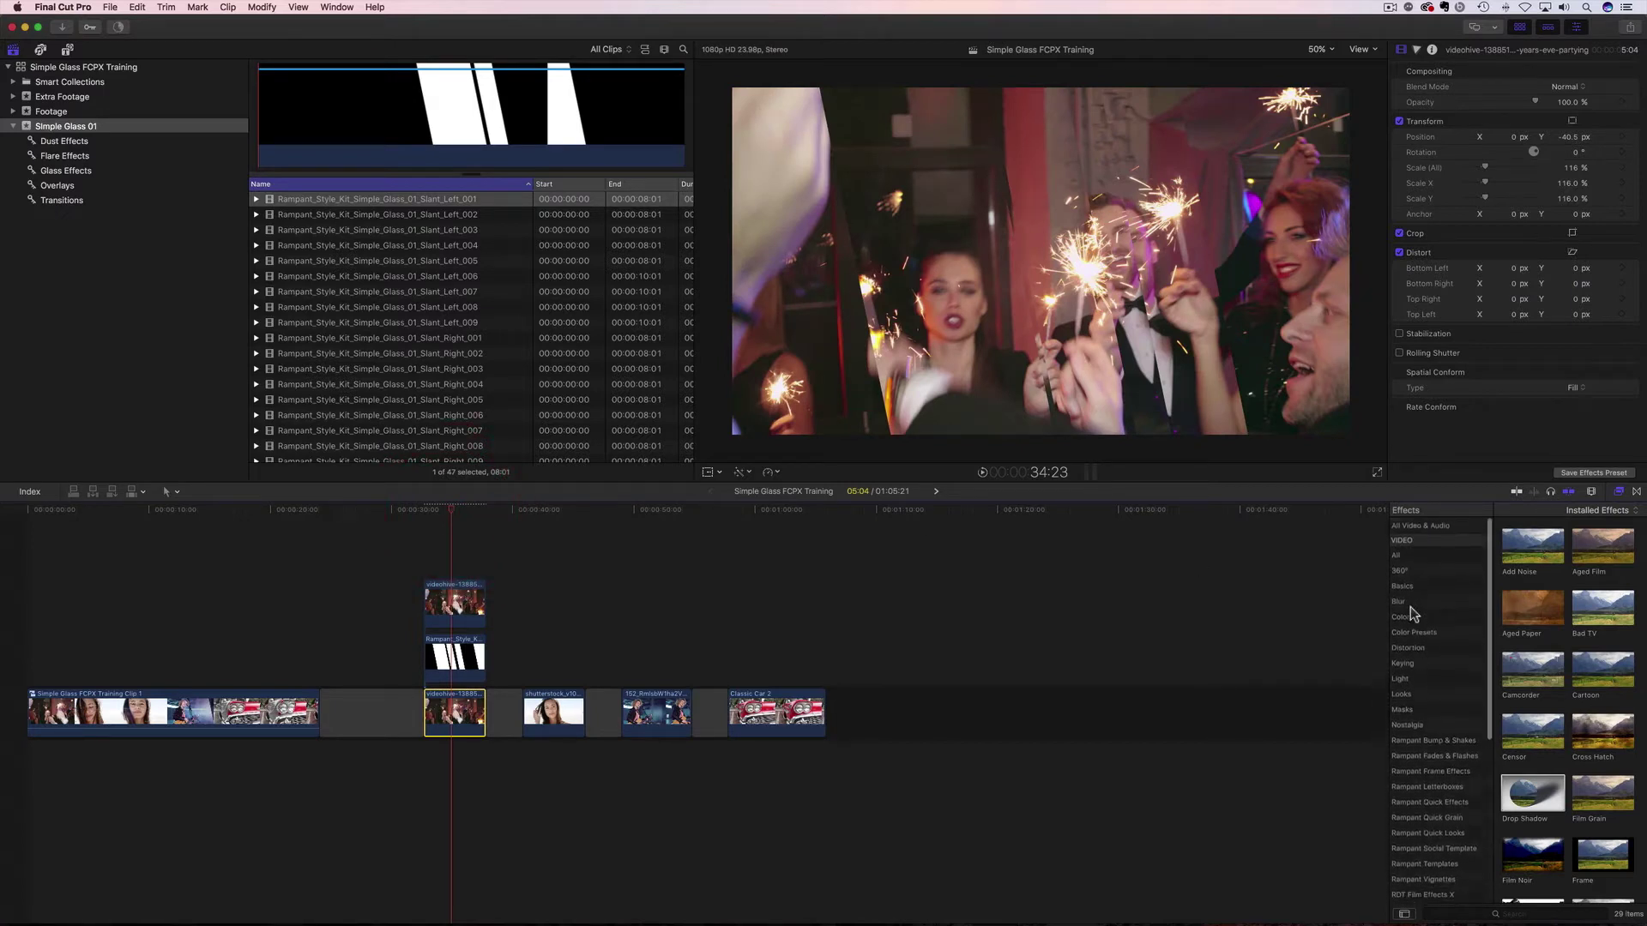
click(1403, 603)
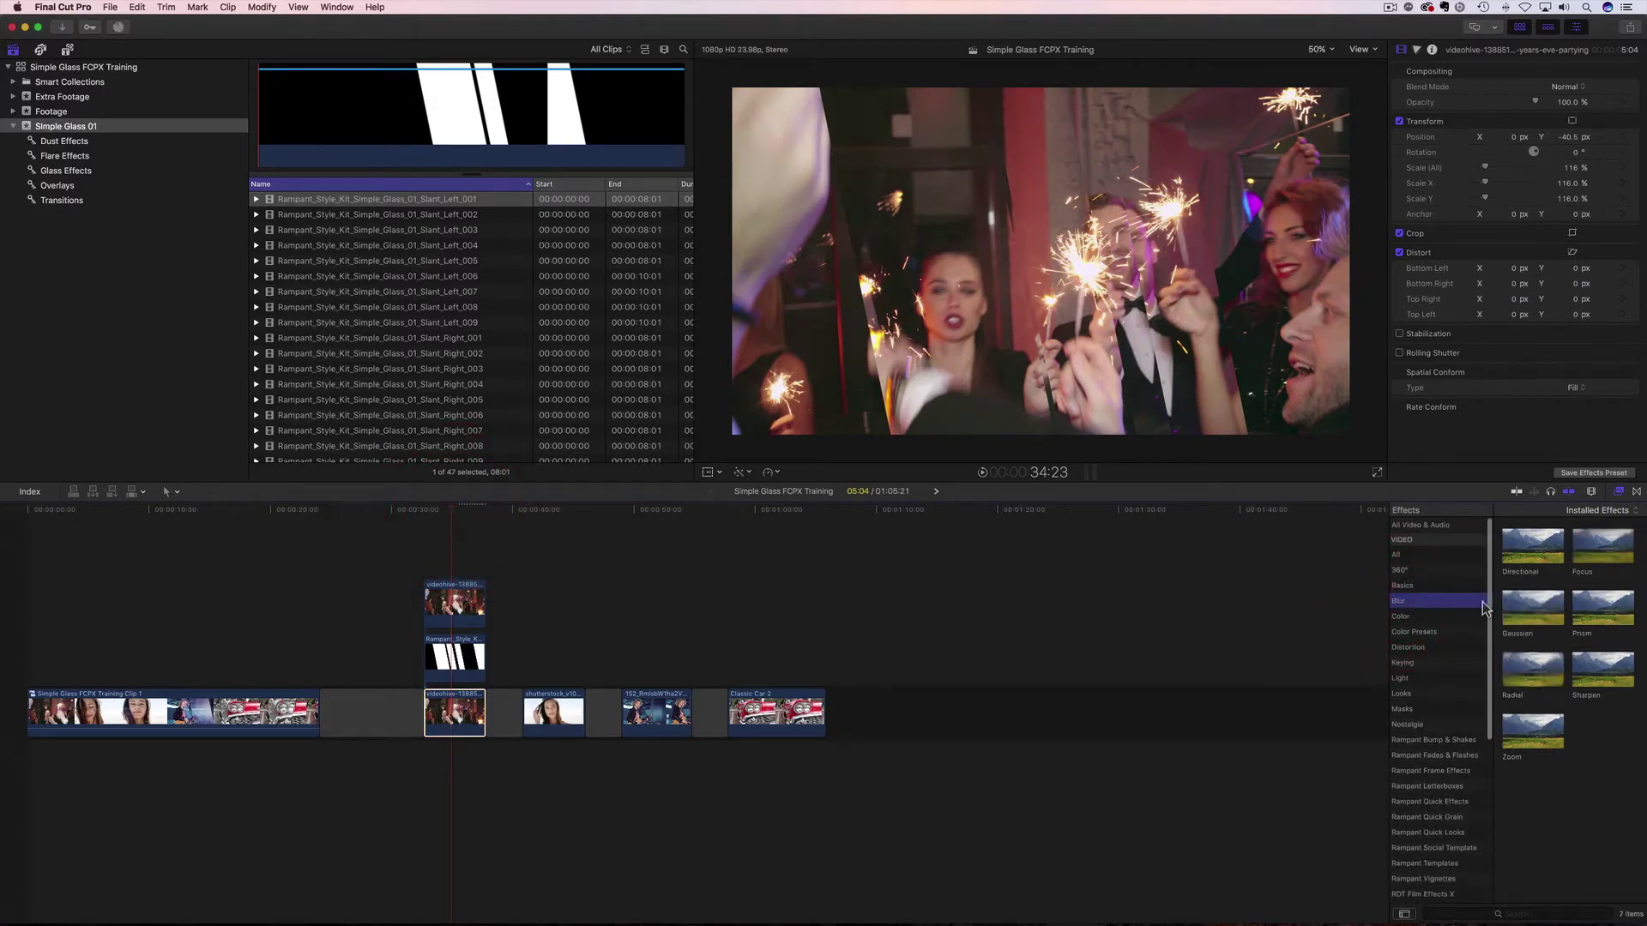
drag(1527, 607, 456, 717)
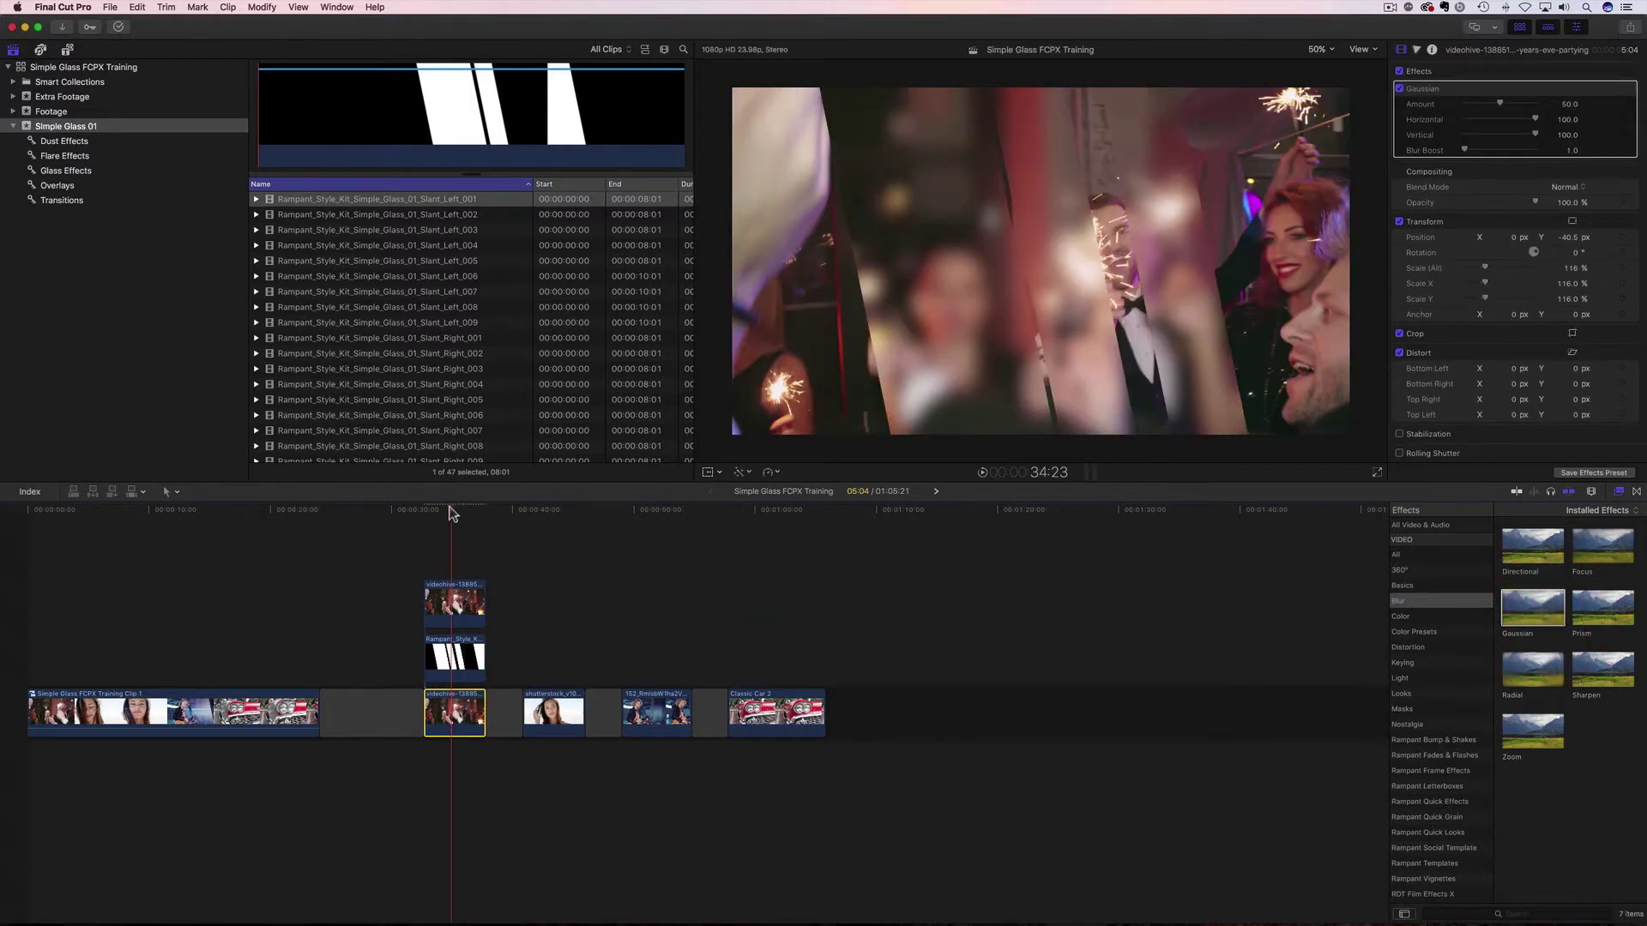
- Reduce the Gaussian blur amount on the bottom party clip to about 10.78 and review the softened glass effect
click(423, 514)
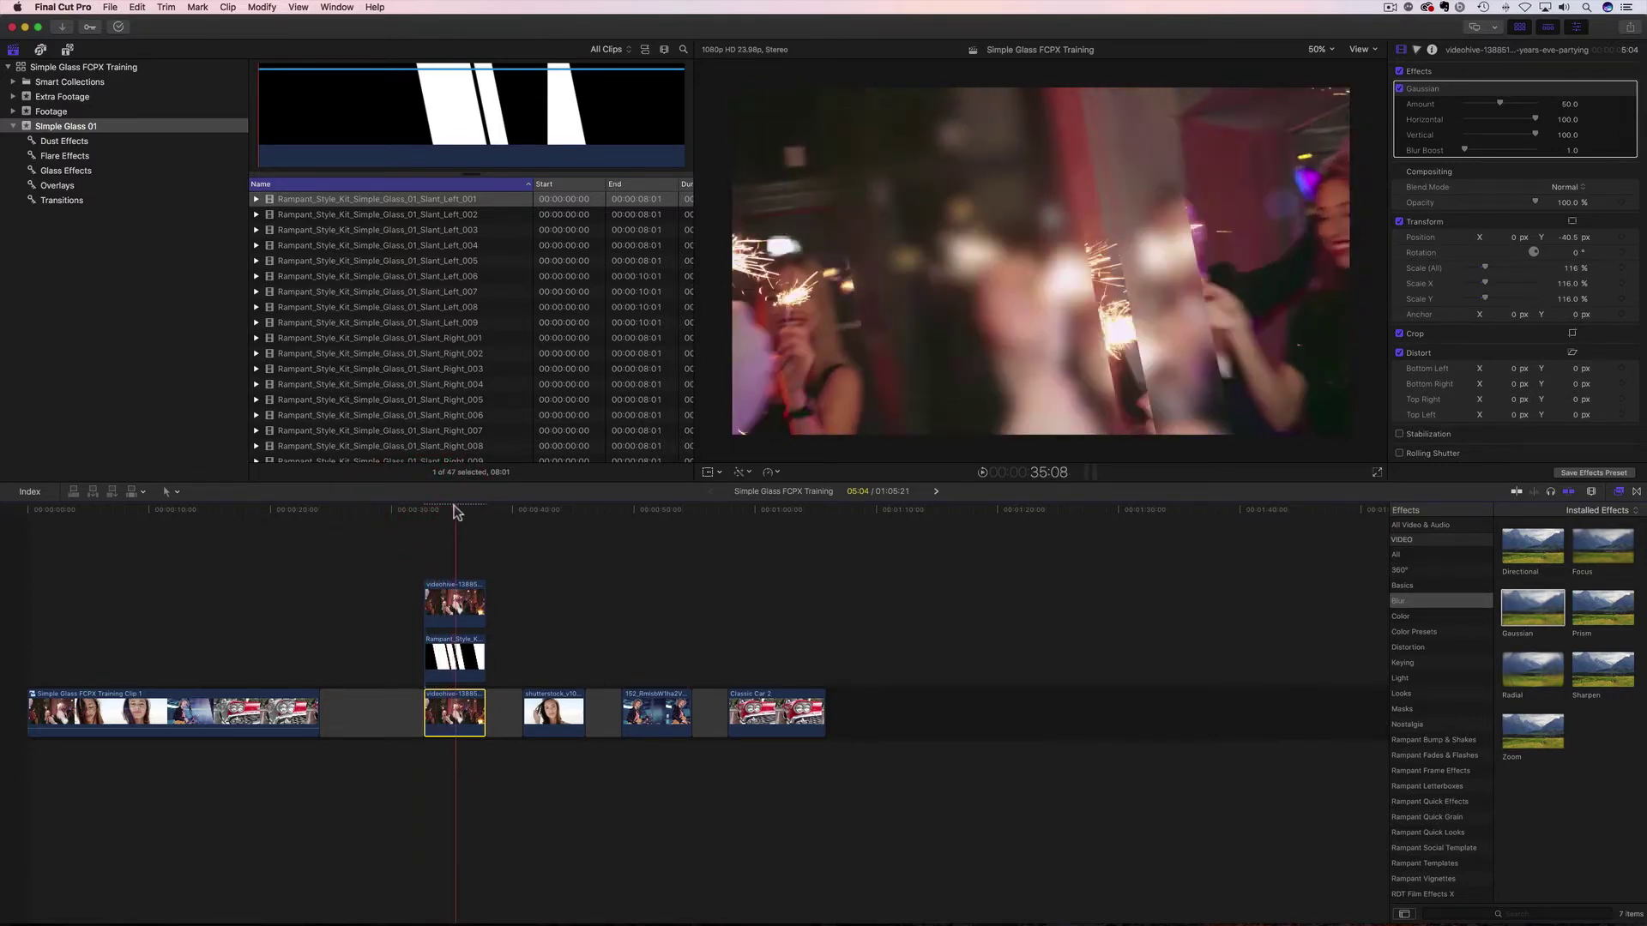
click(445, 513)
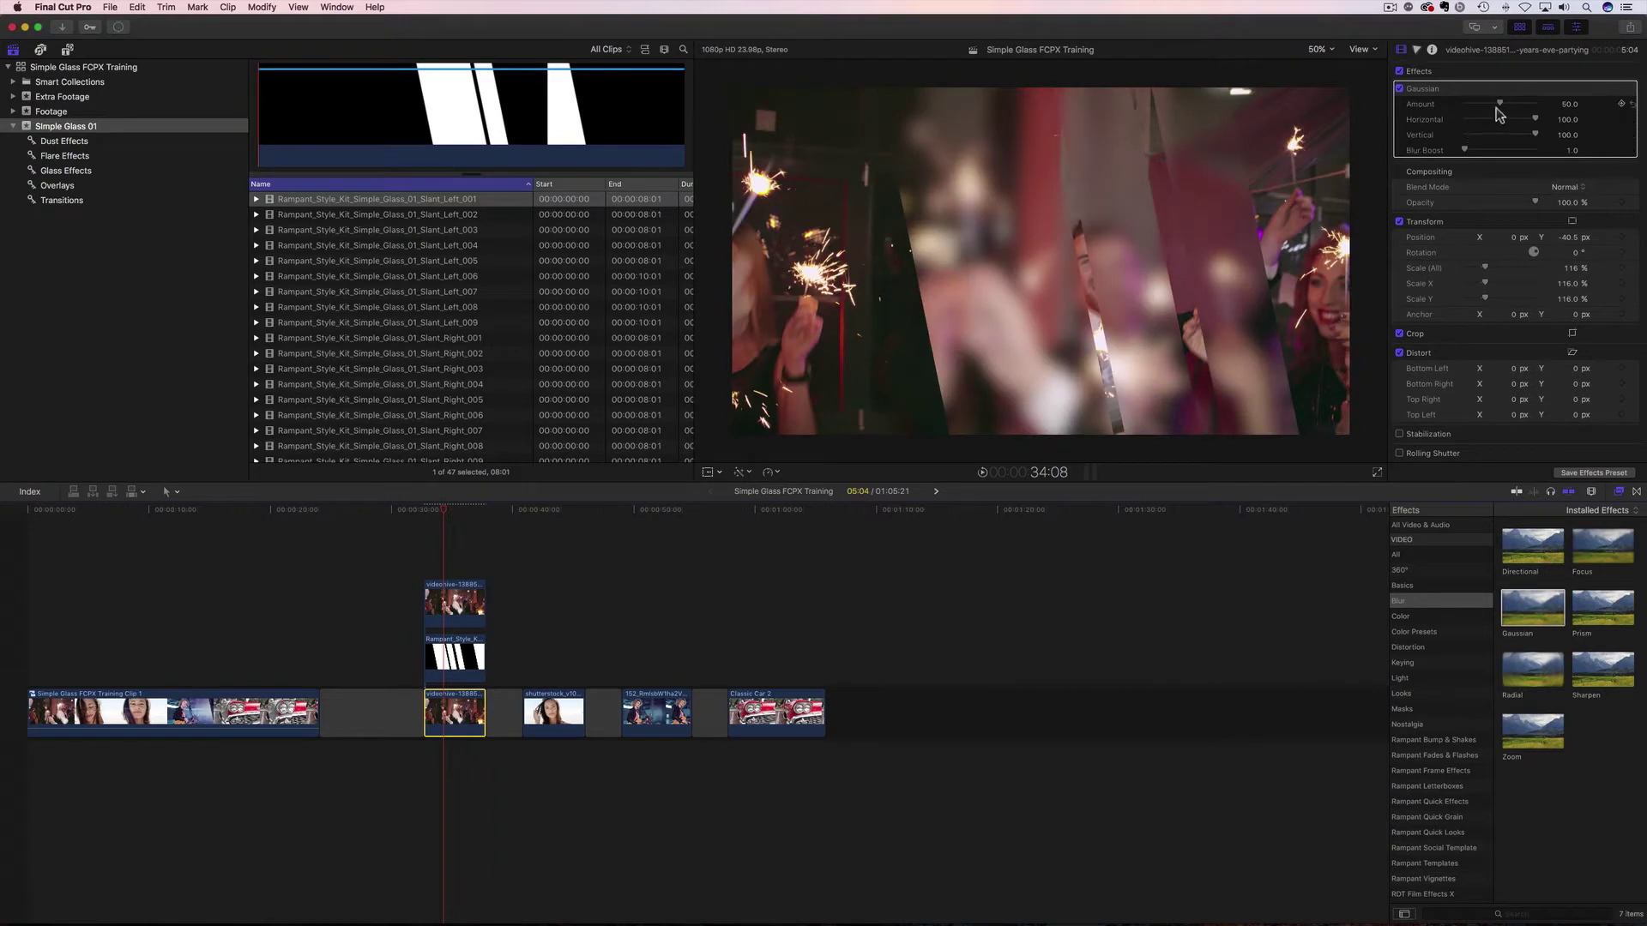
drag(1495, 106, 1469, 109)
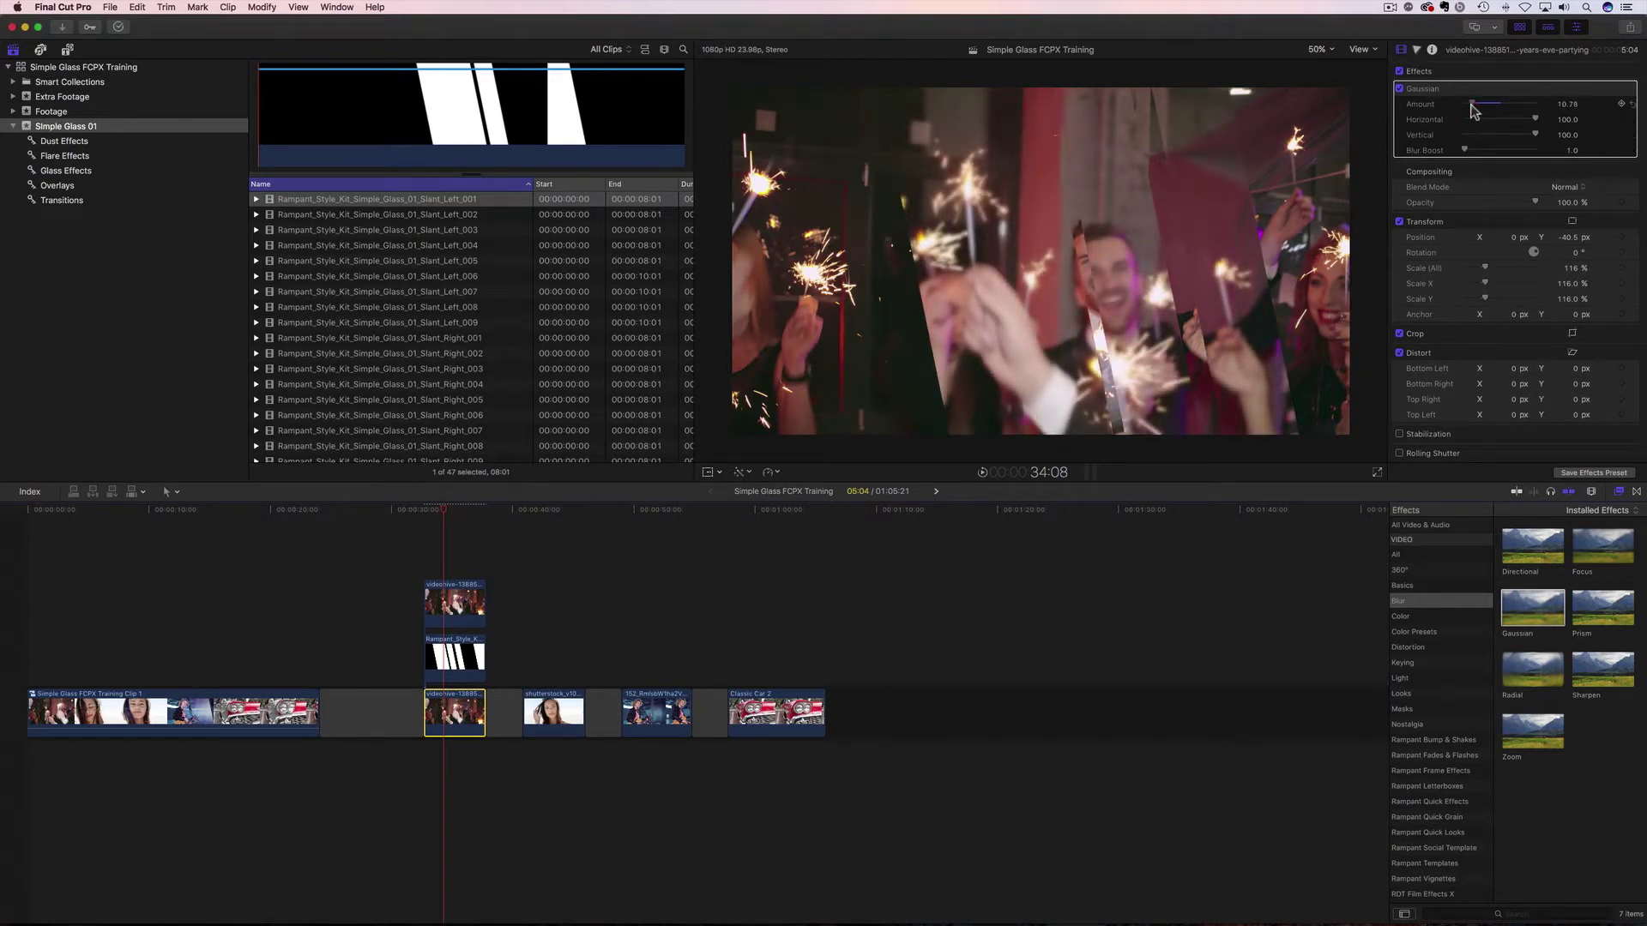
click(426, 514)
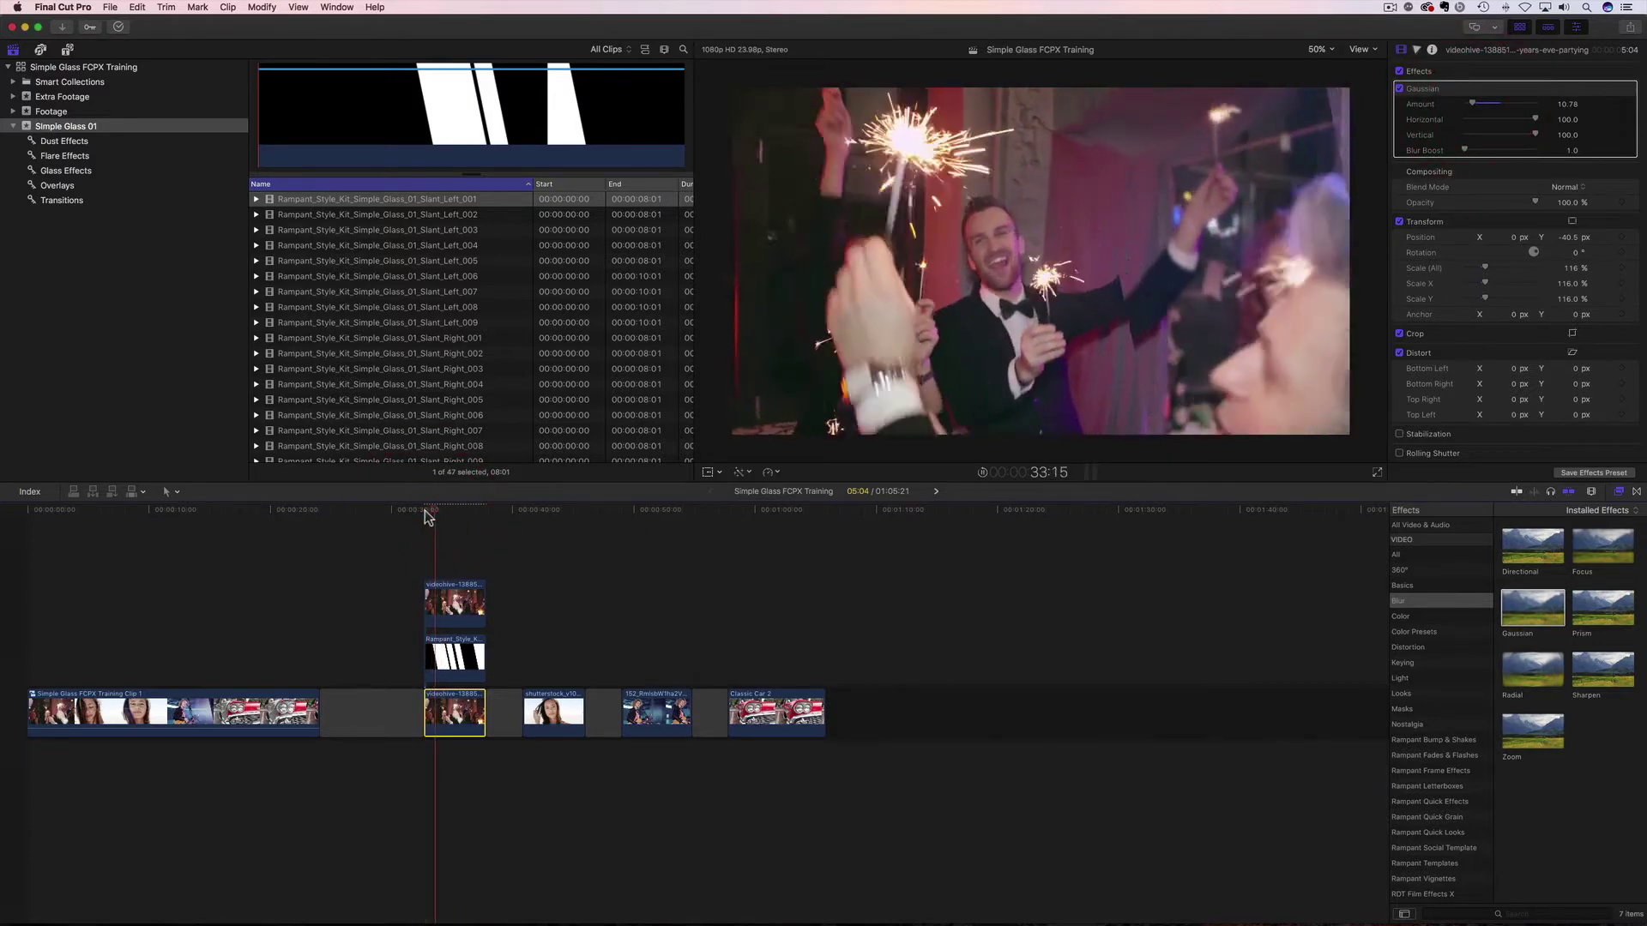
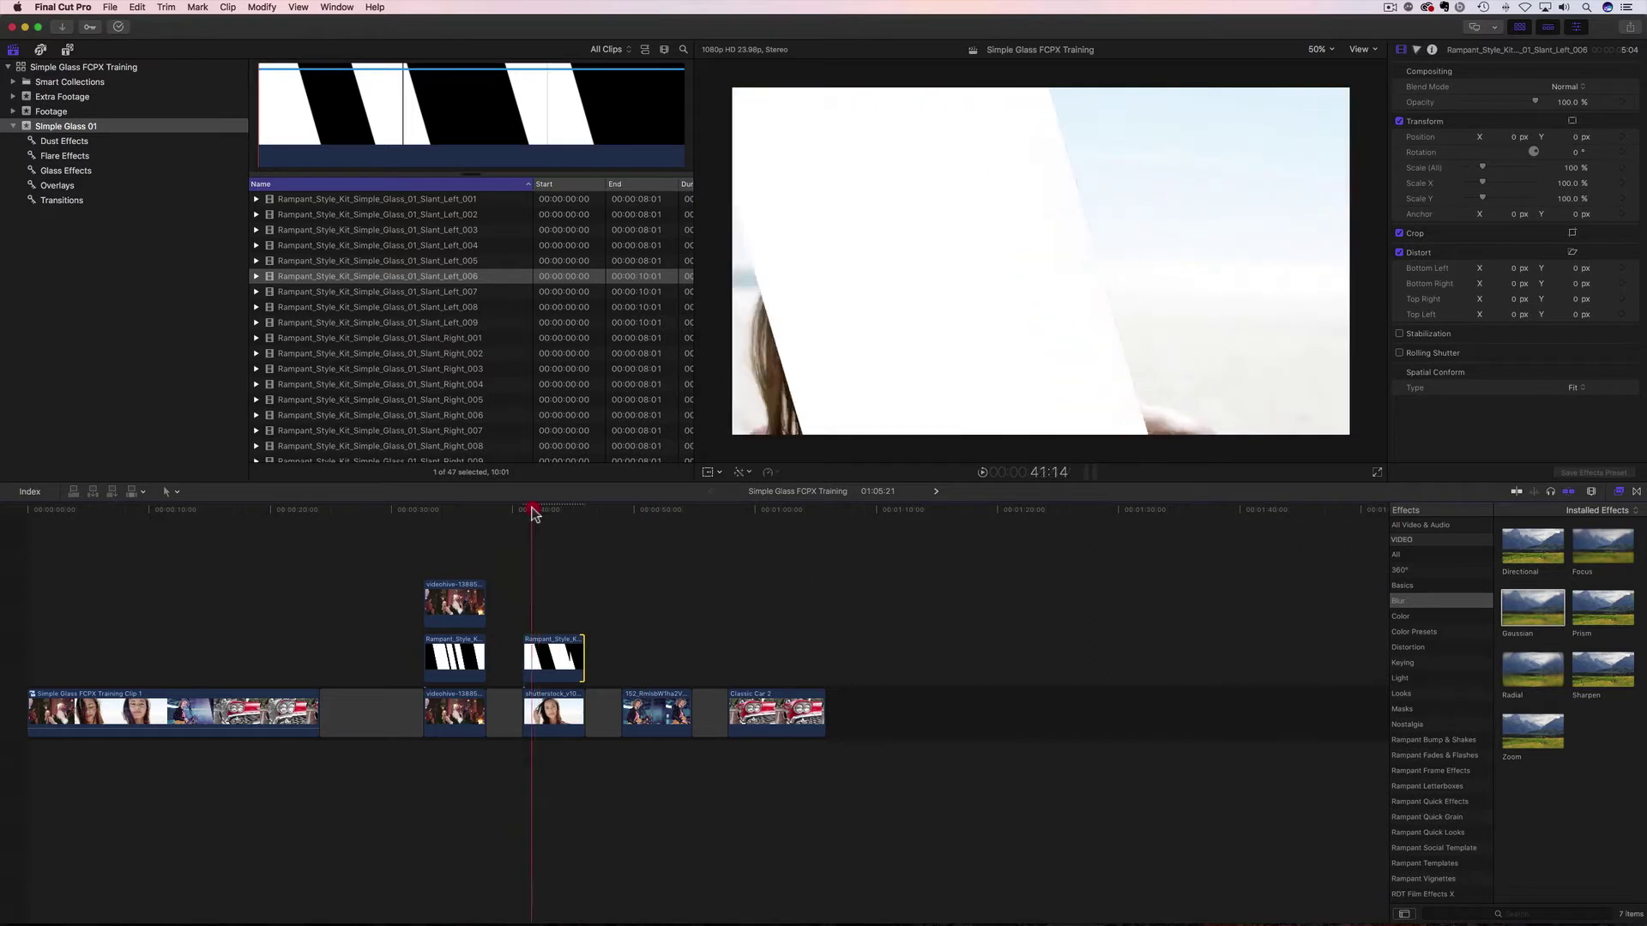
- Play back and scrub the woman's portrait clip with the Slant_Left_006 matte above it to check the matte's movement
key(space)
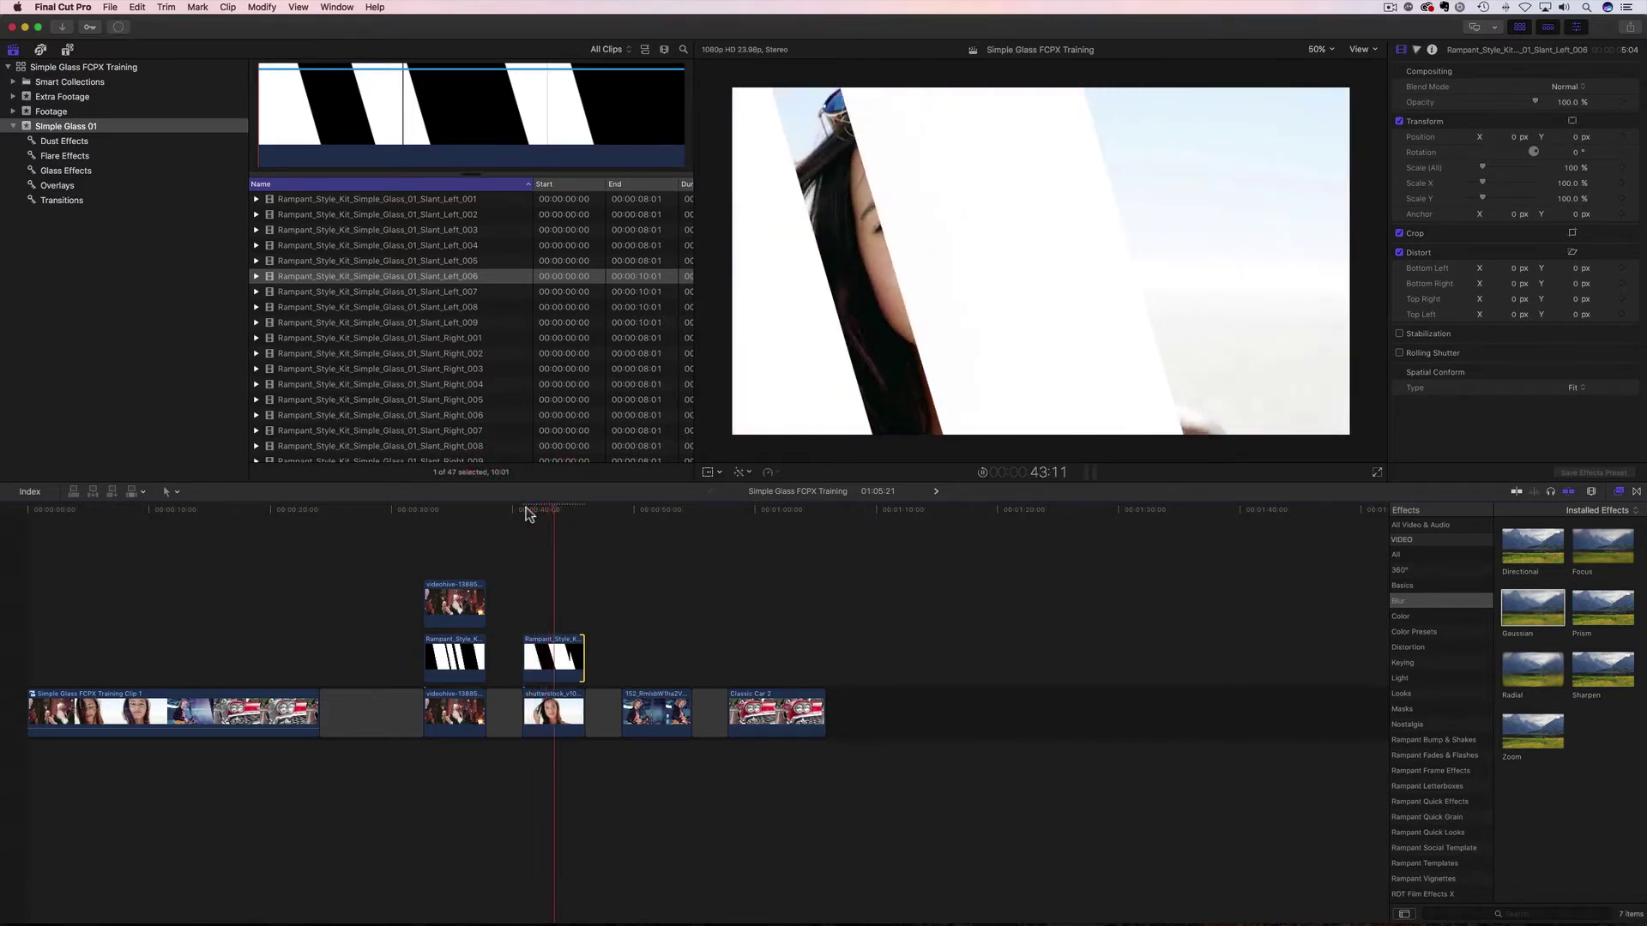
key(space)
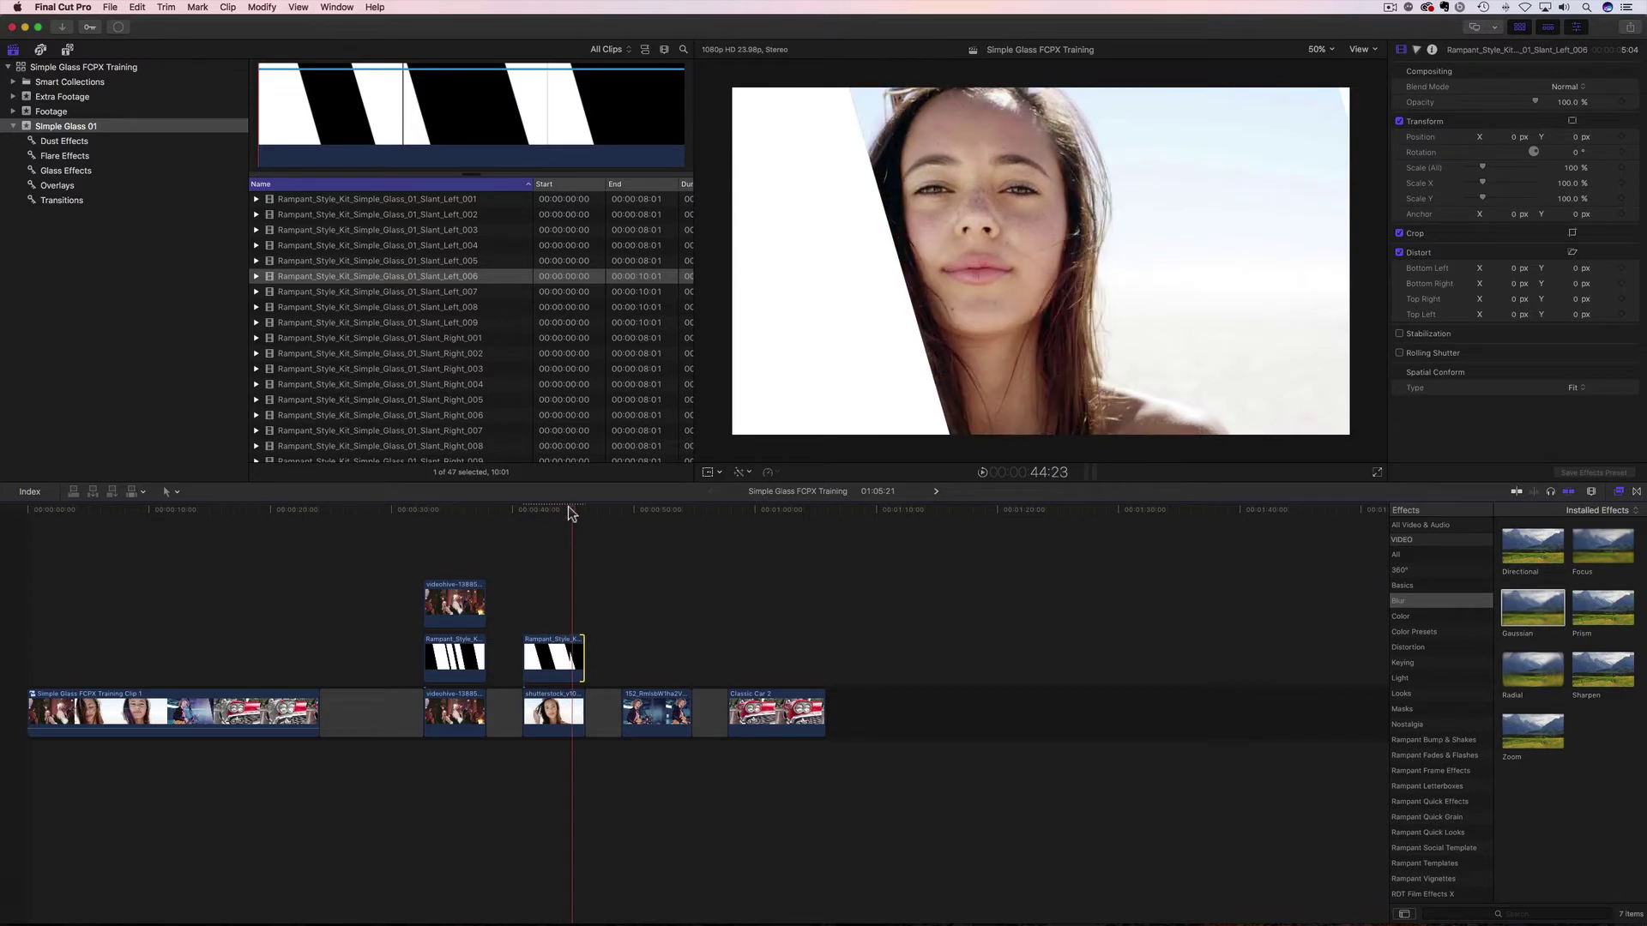
click(524, 510)
key(space)
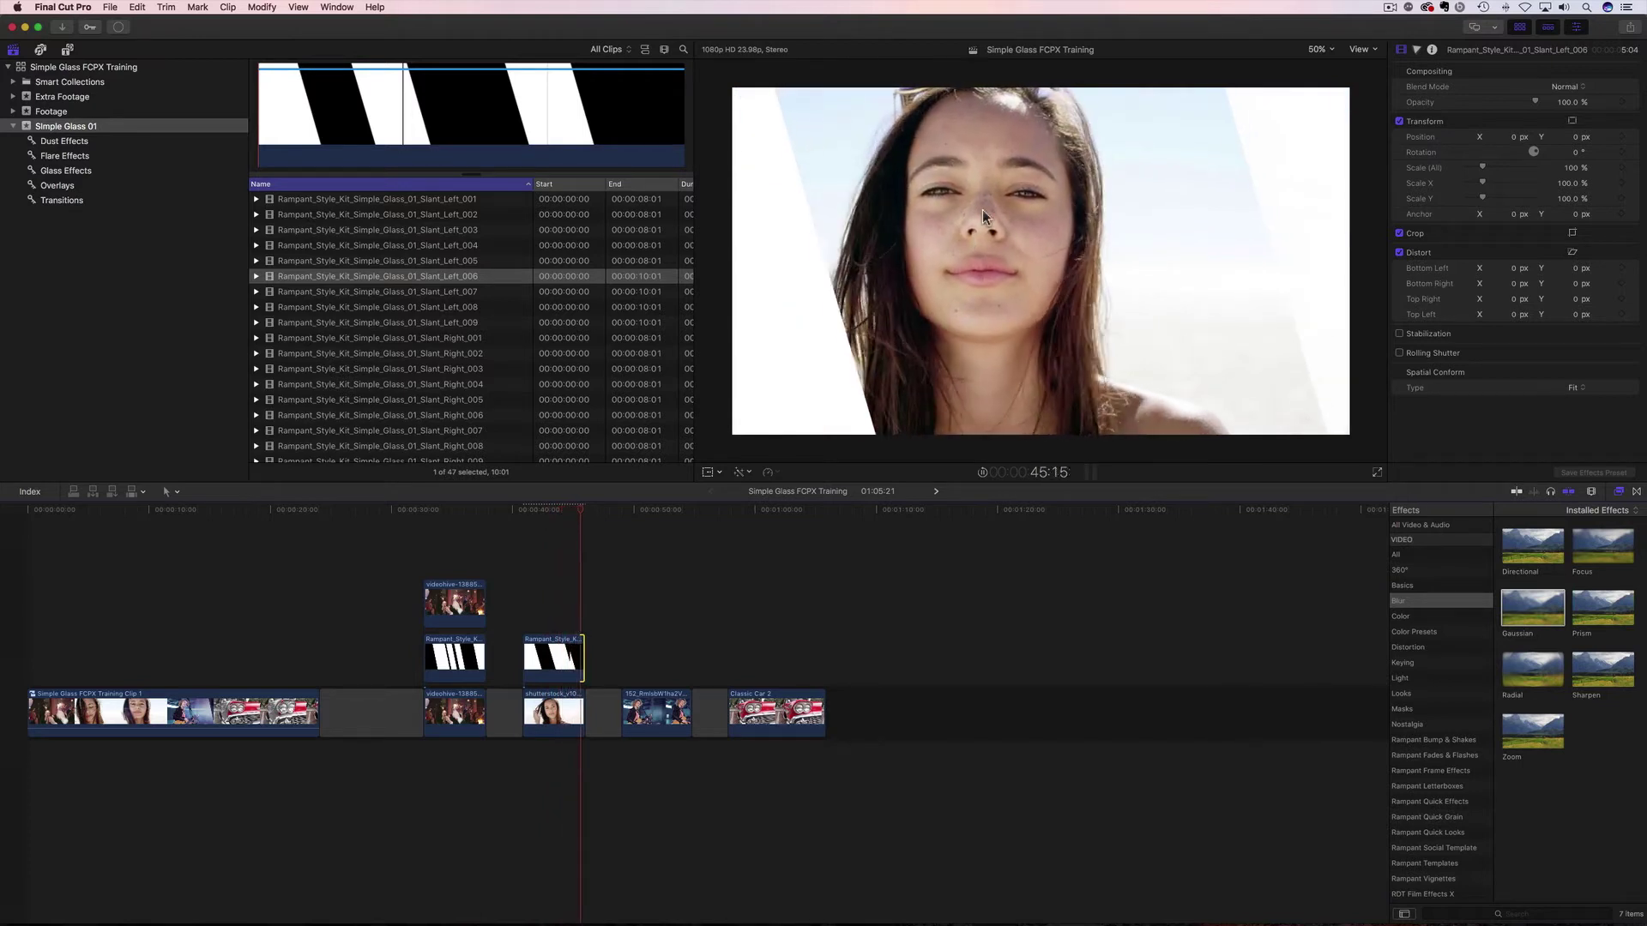
drag(598, 515, 520, 515)
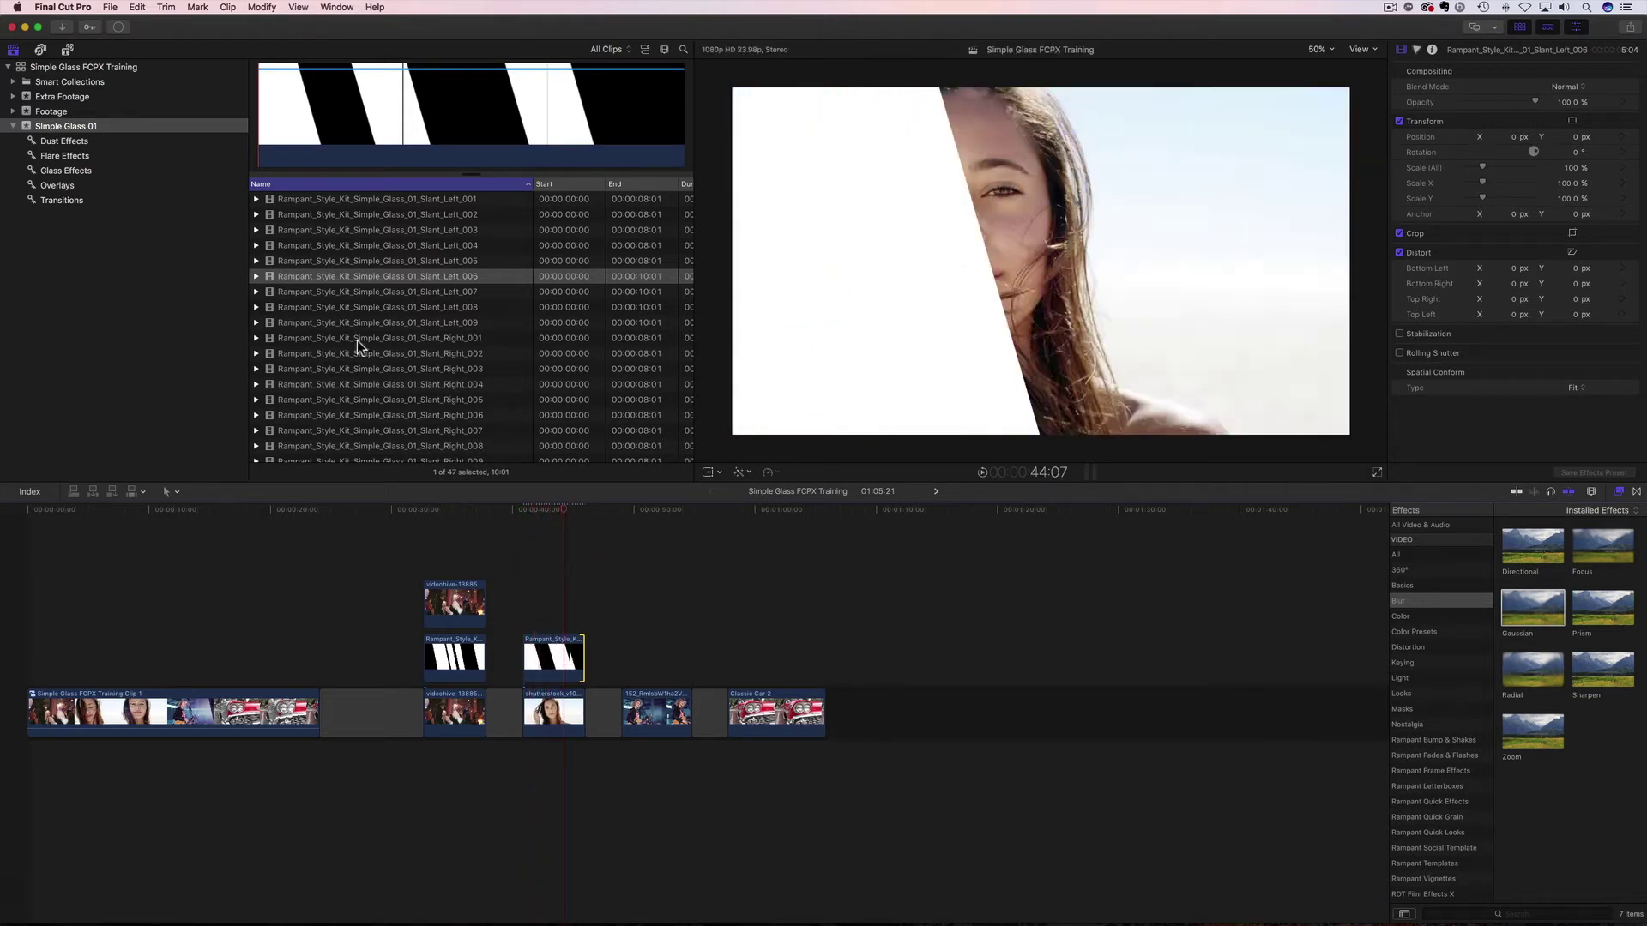
- Try replacing the matte above the woman's portrait clip with Slant_Left_009, play it back, and undo the replacement
click(295, 323)
drag(295, 322, 543, 661)
click(566, 665)
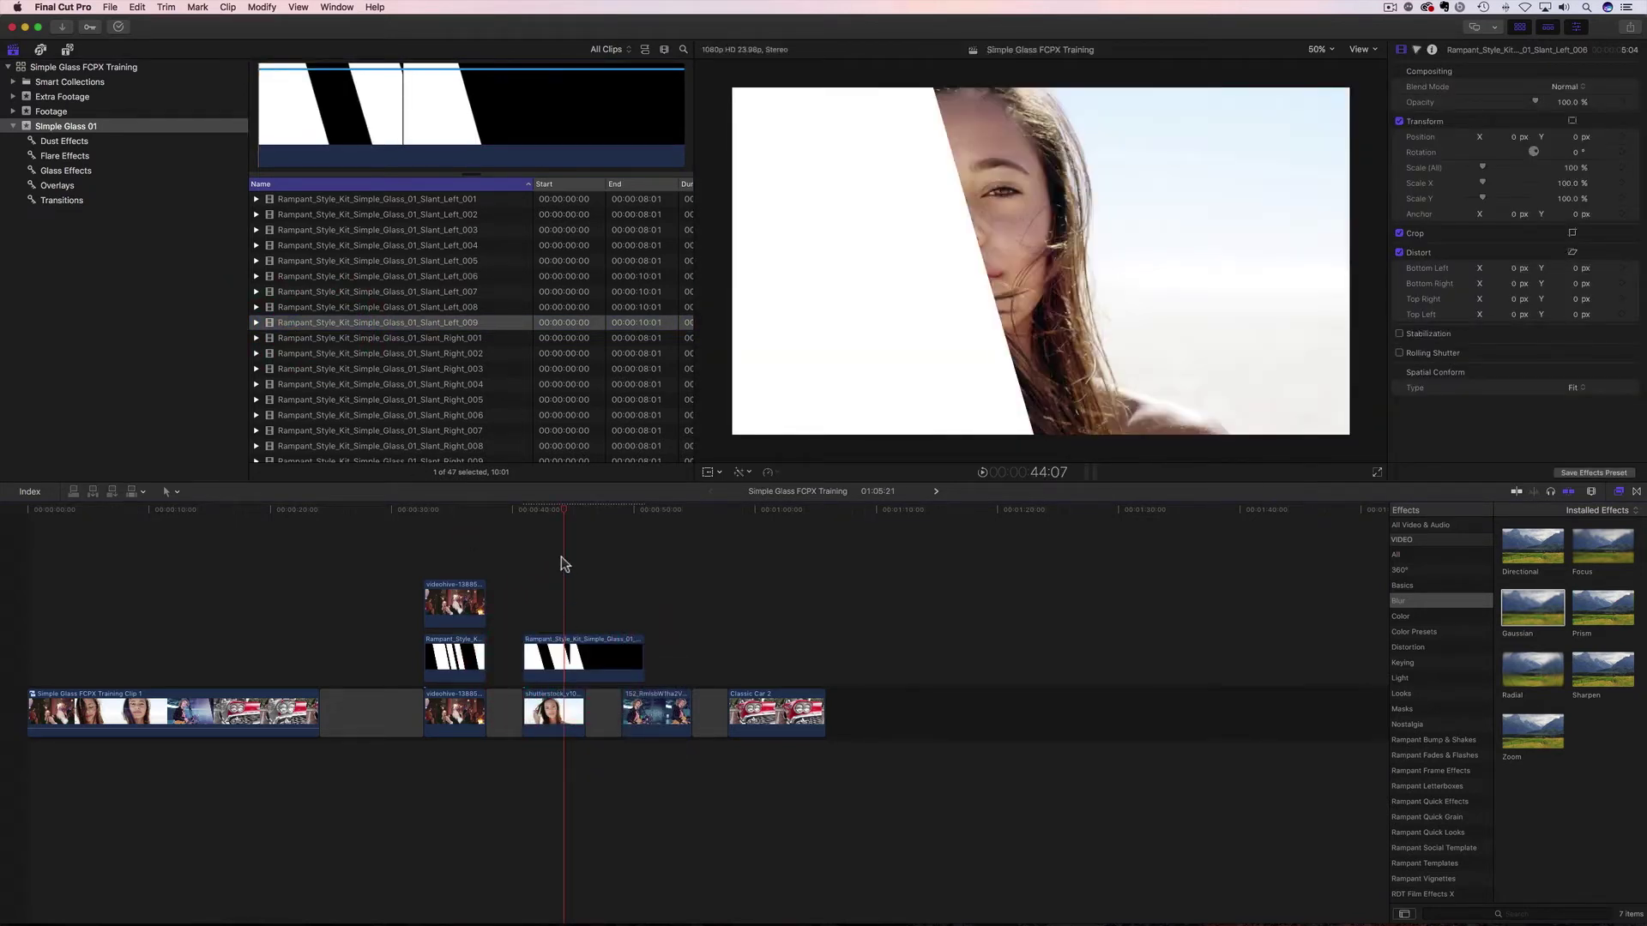
click(530, 513)
click(525, 511)
key(space)
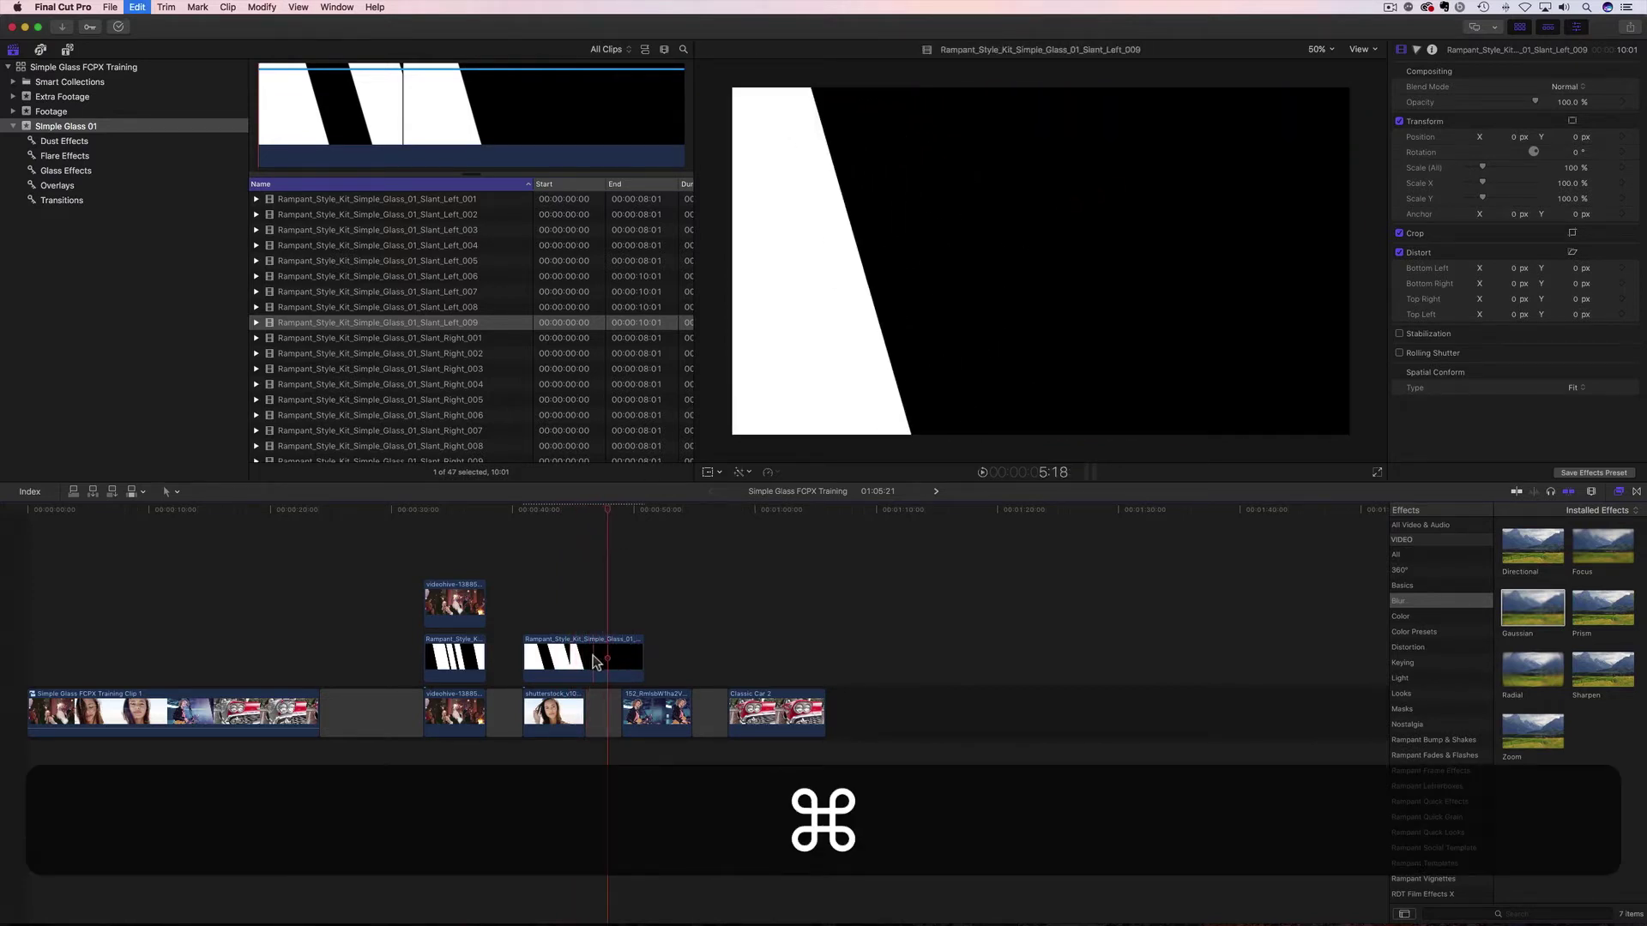
key(super+z)
- Play back the portrait section and set the blend mode of the Slant_Left_006 matte to Stencil Alpha
click(526, 516)
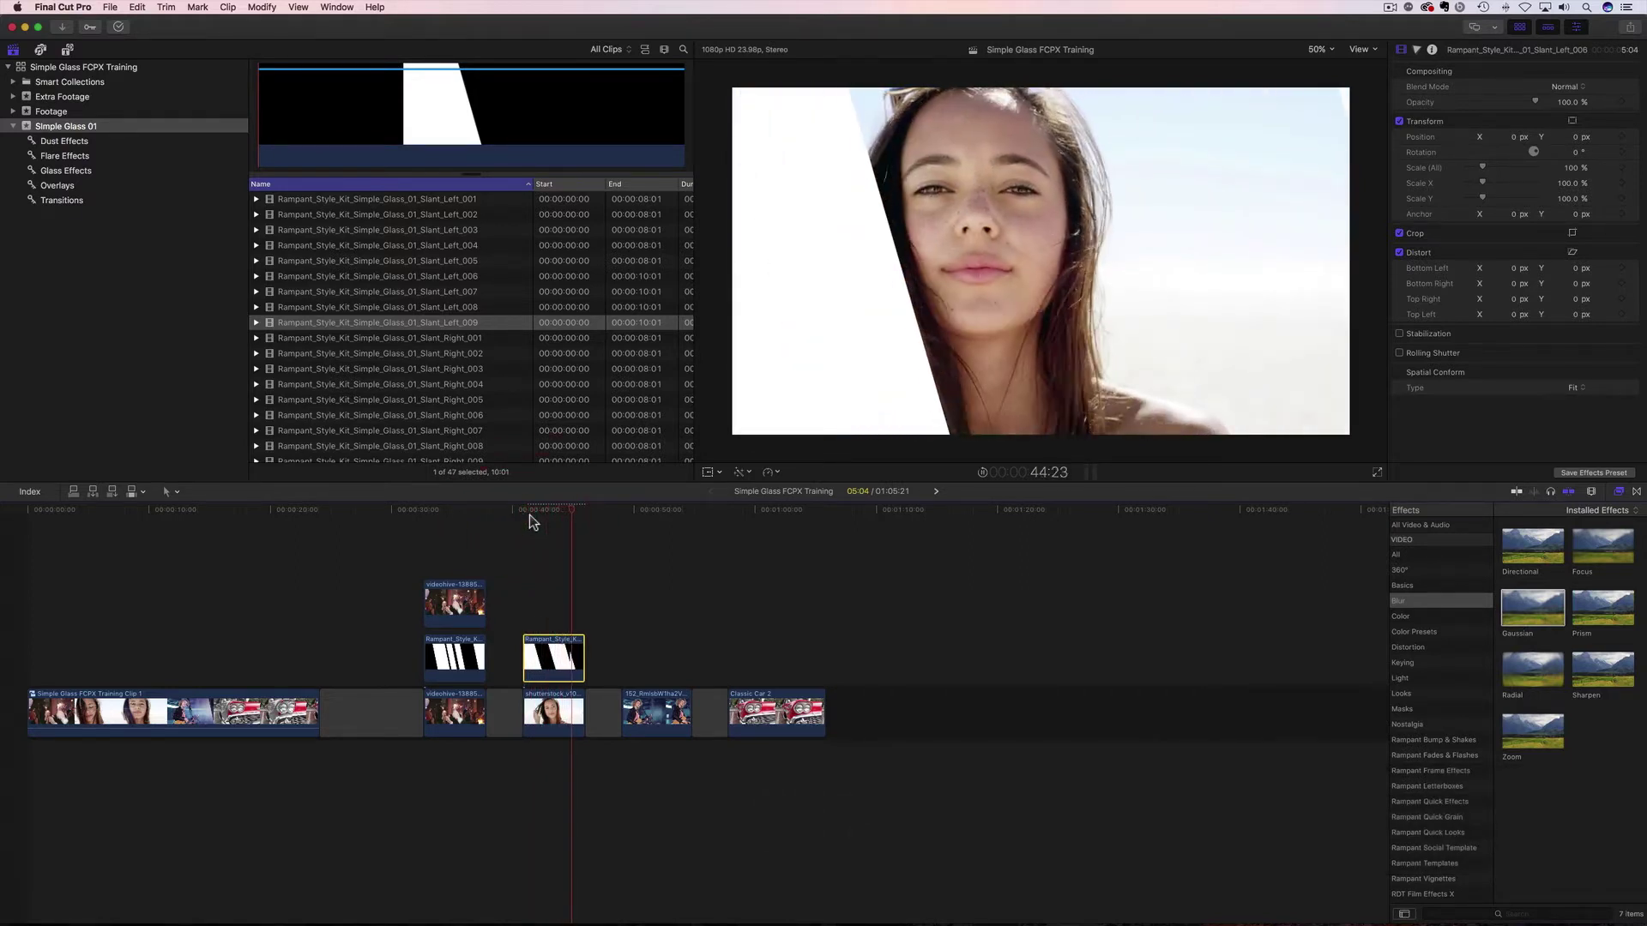
click(533, 517)
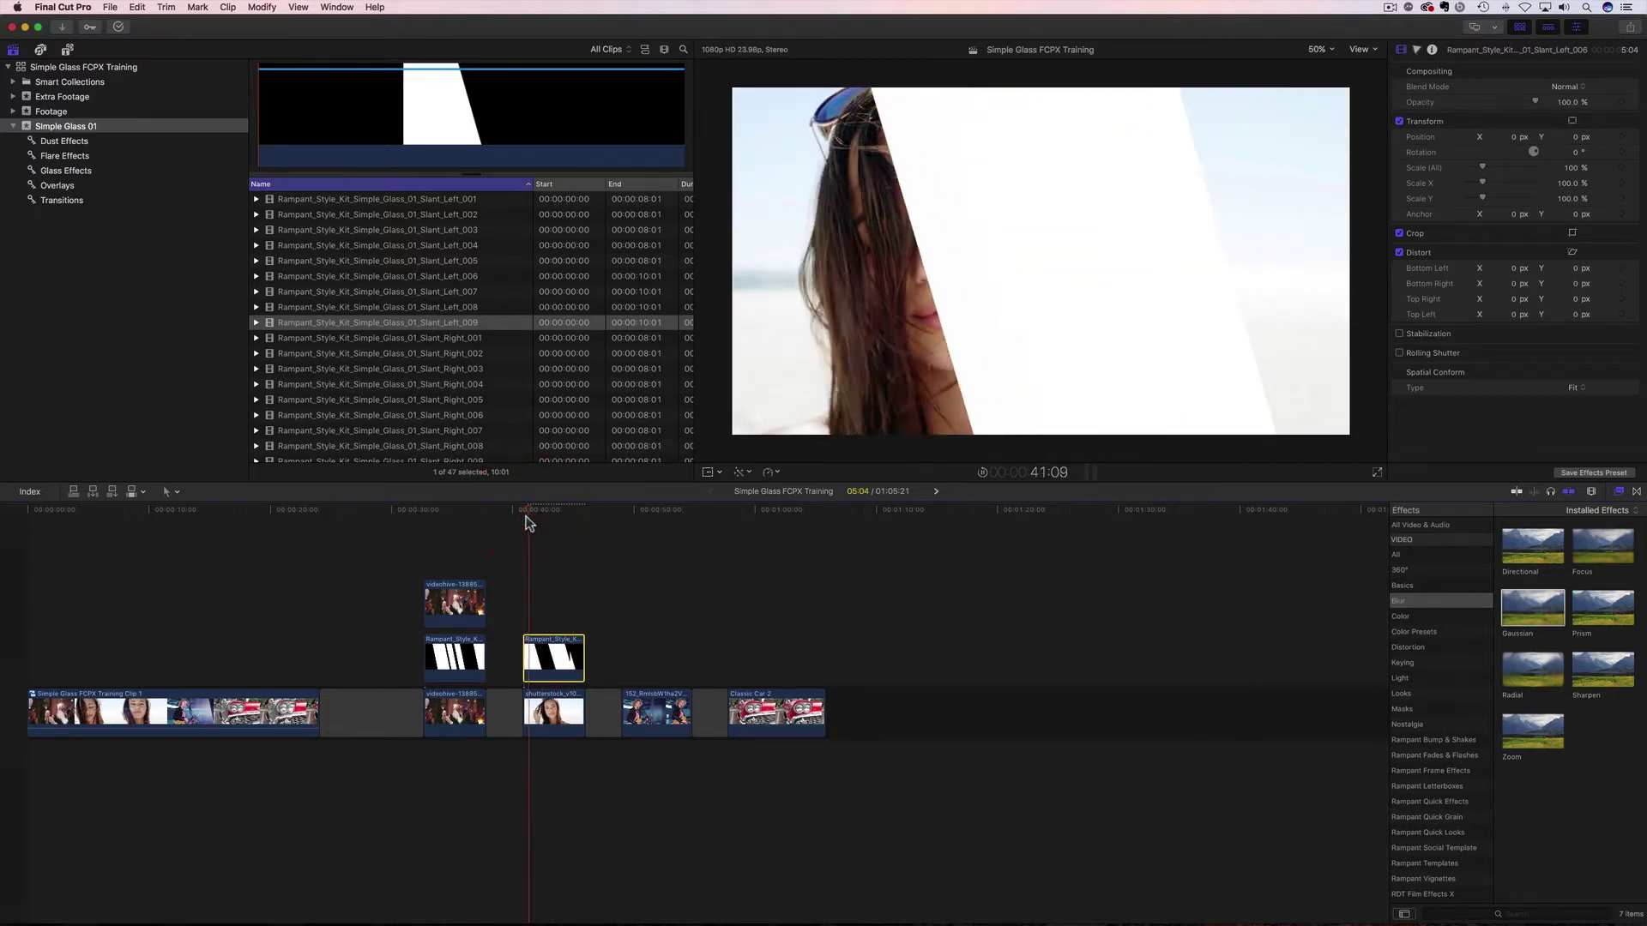
key(space)
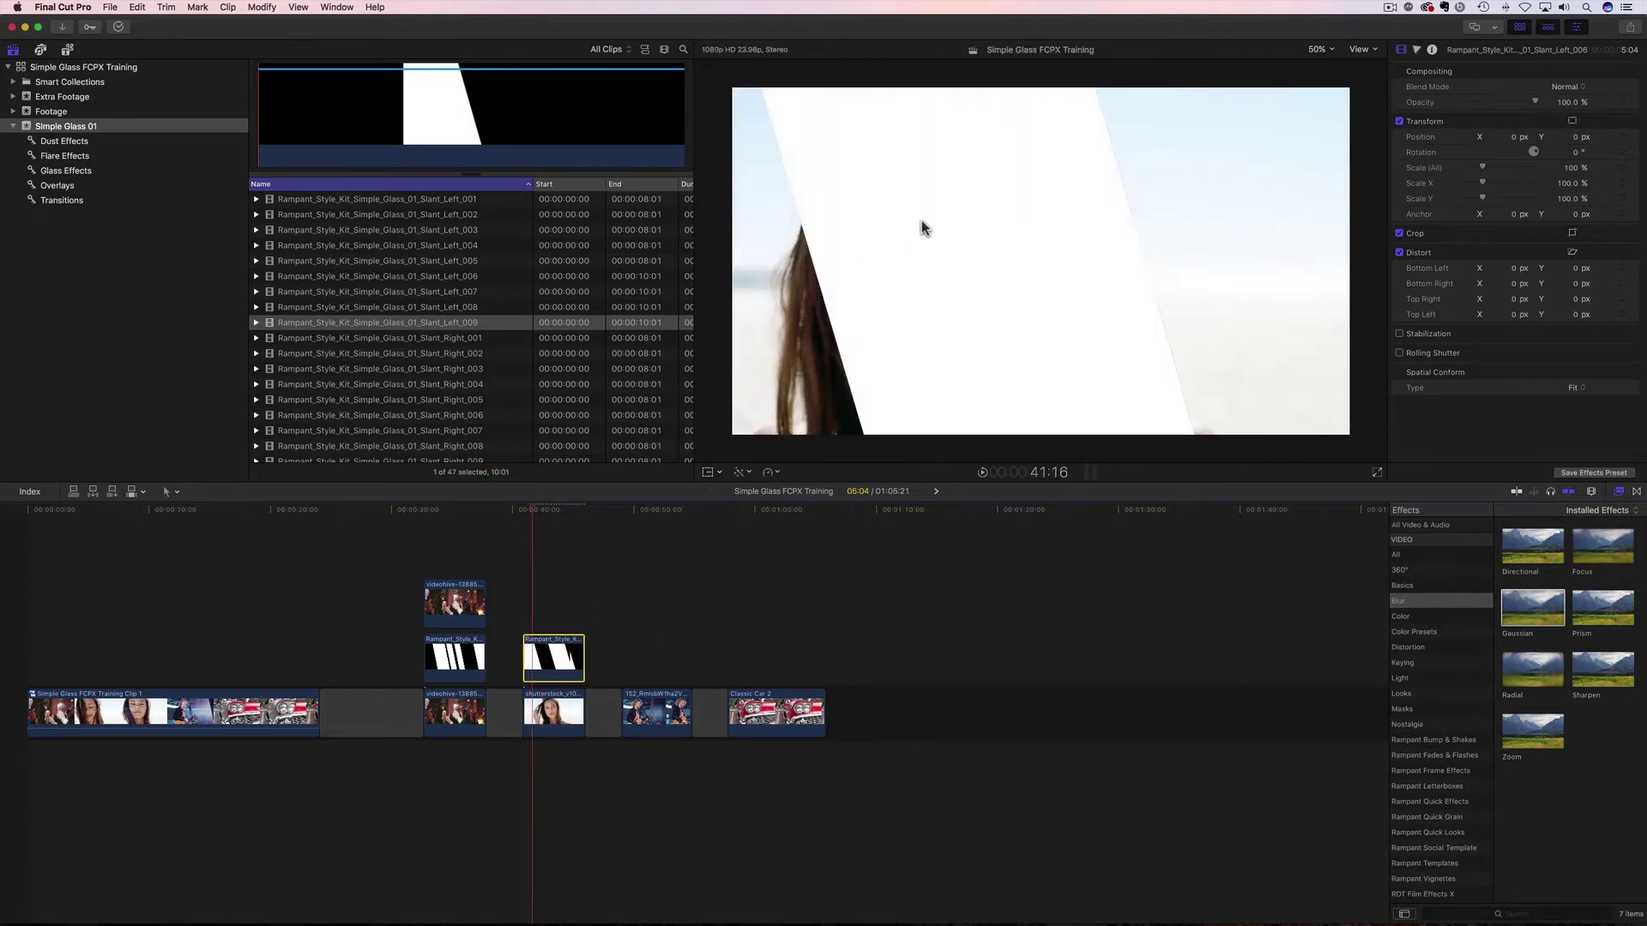
click(561, 659)
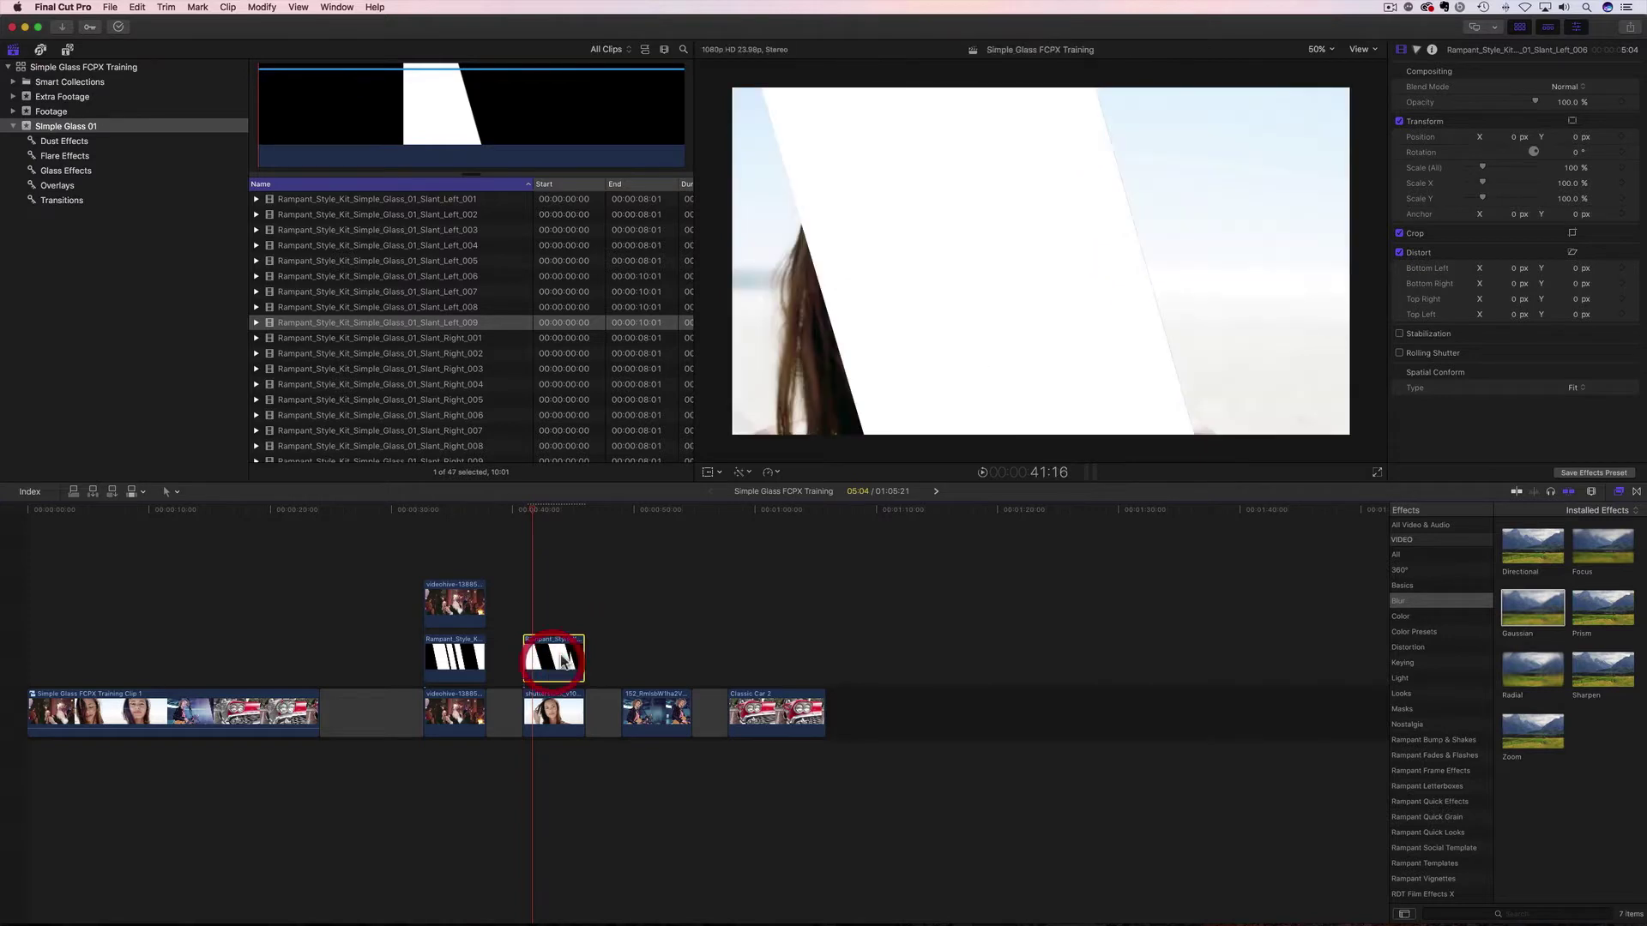
click(1566, 87)
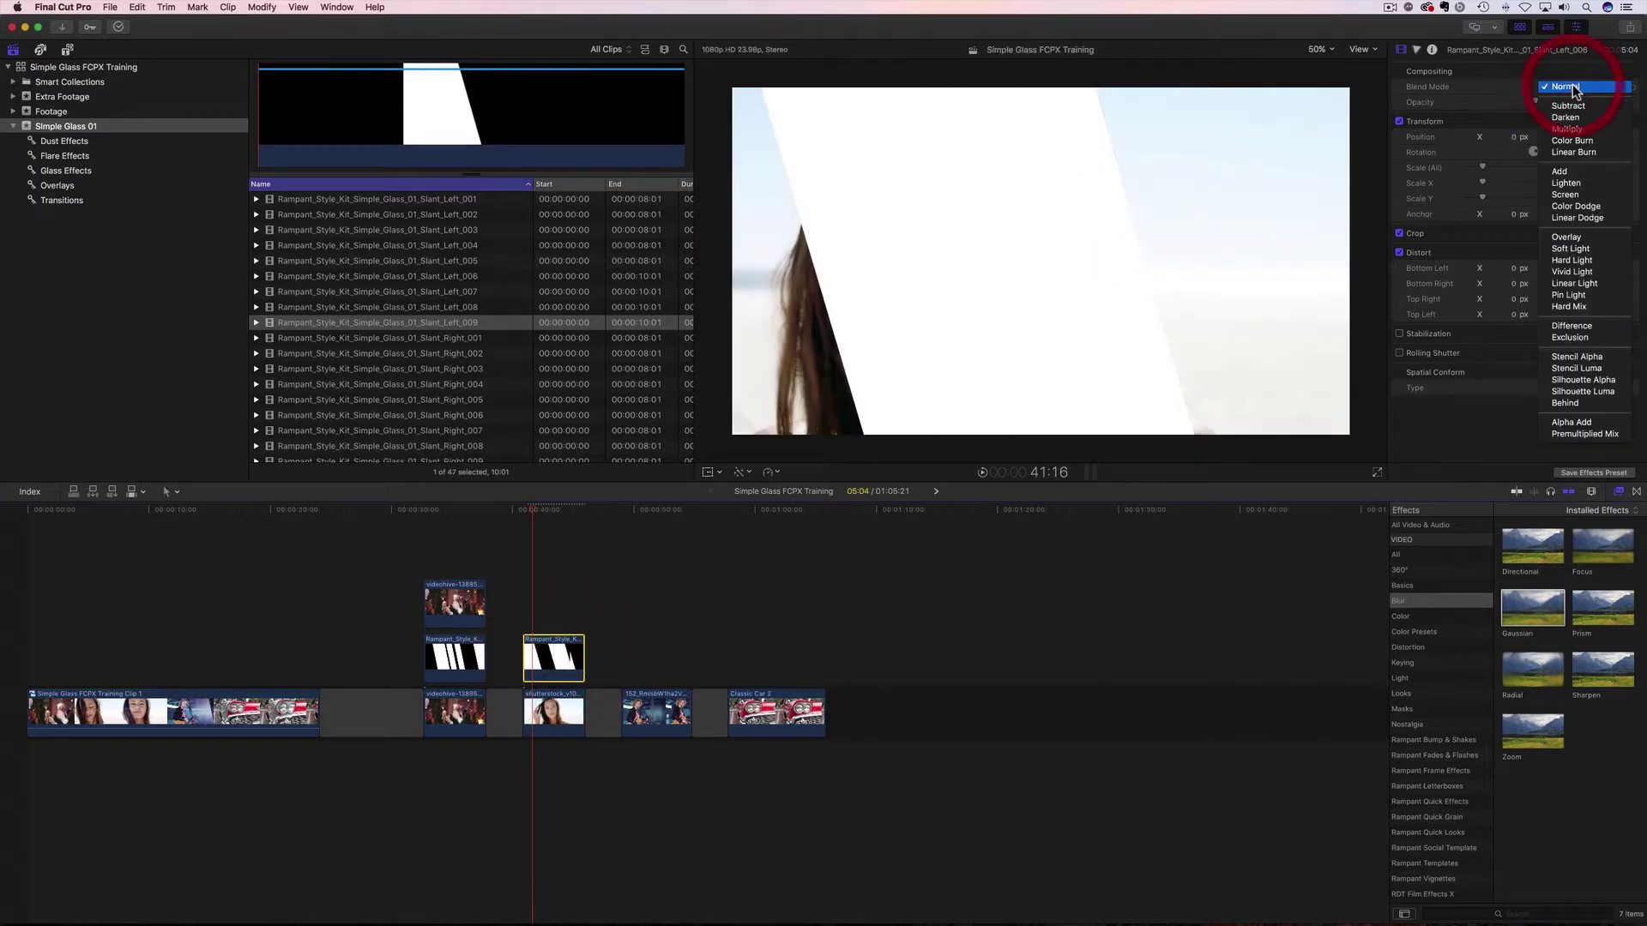
click(1566, 357)
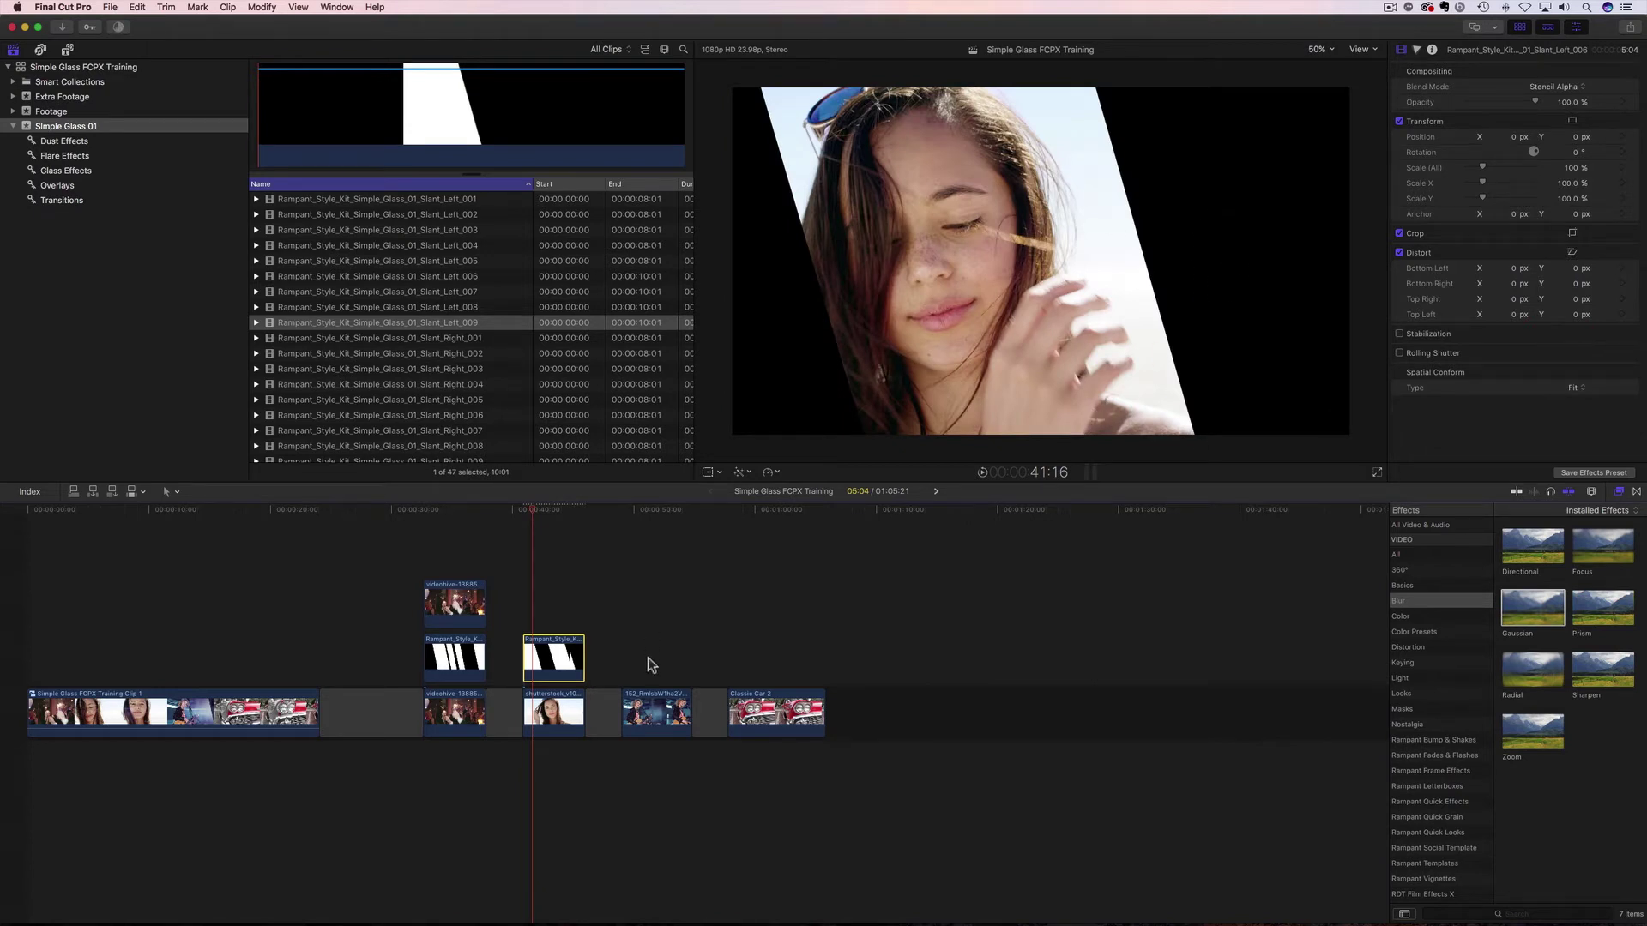
- Duplicate the woman's portrait clip above its matte and set the copy's blend mode to Behind
click(547, 719)
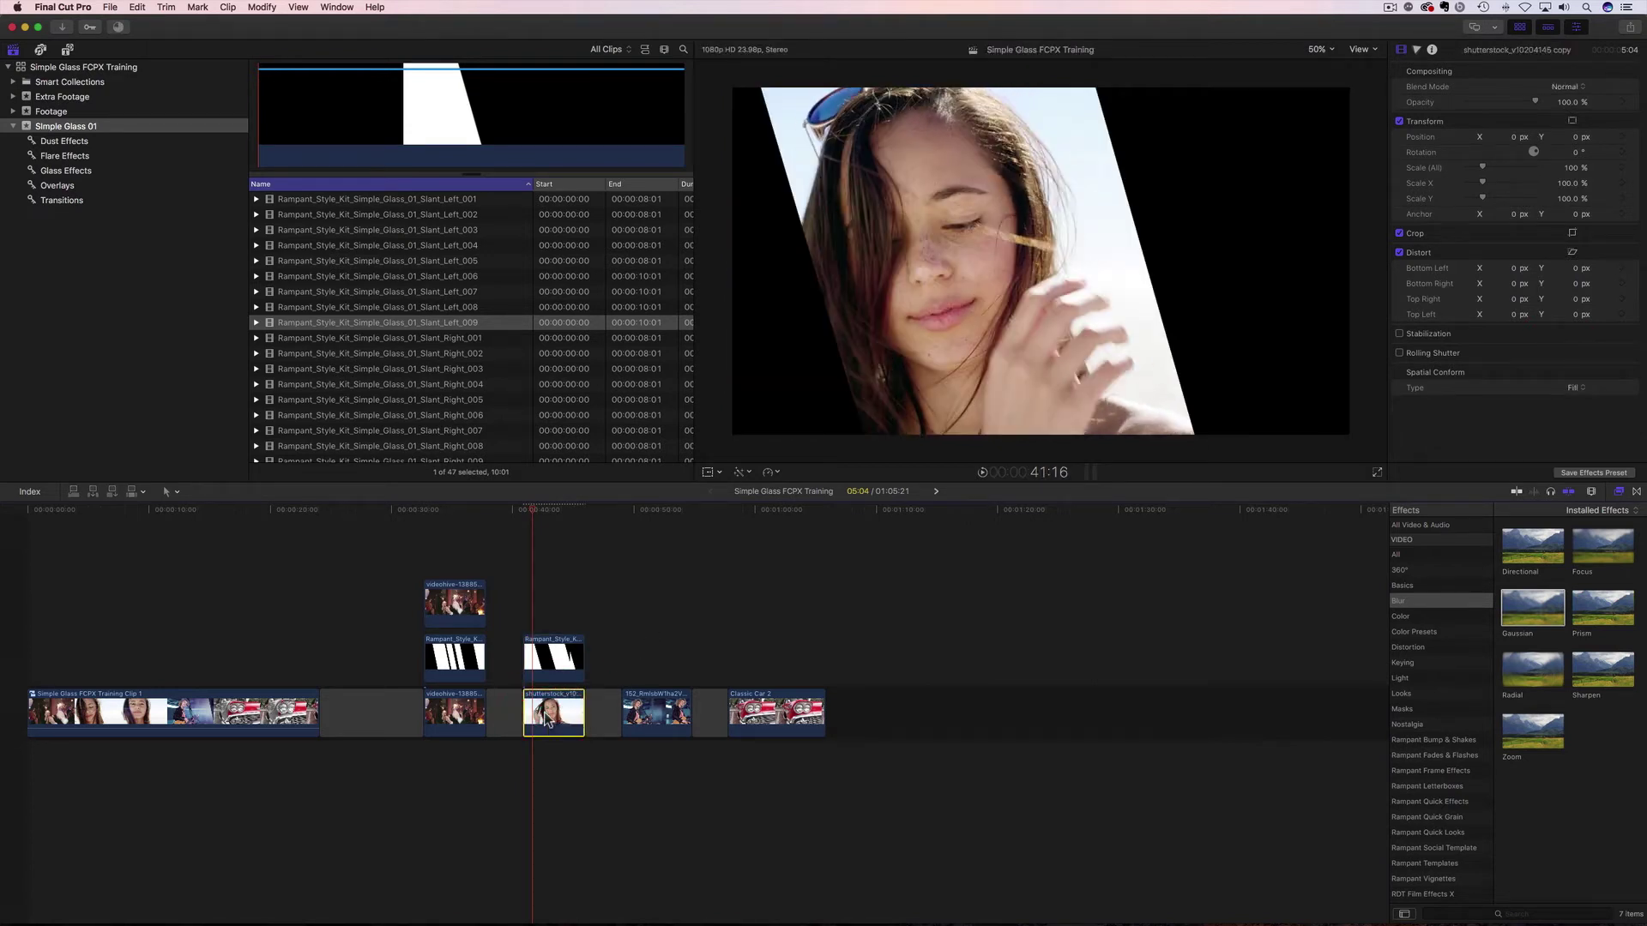
drag(547, 720, 549, 601)
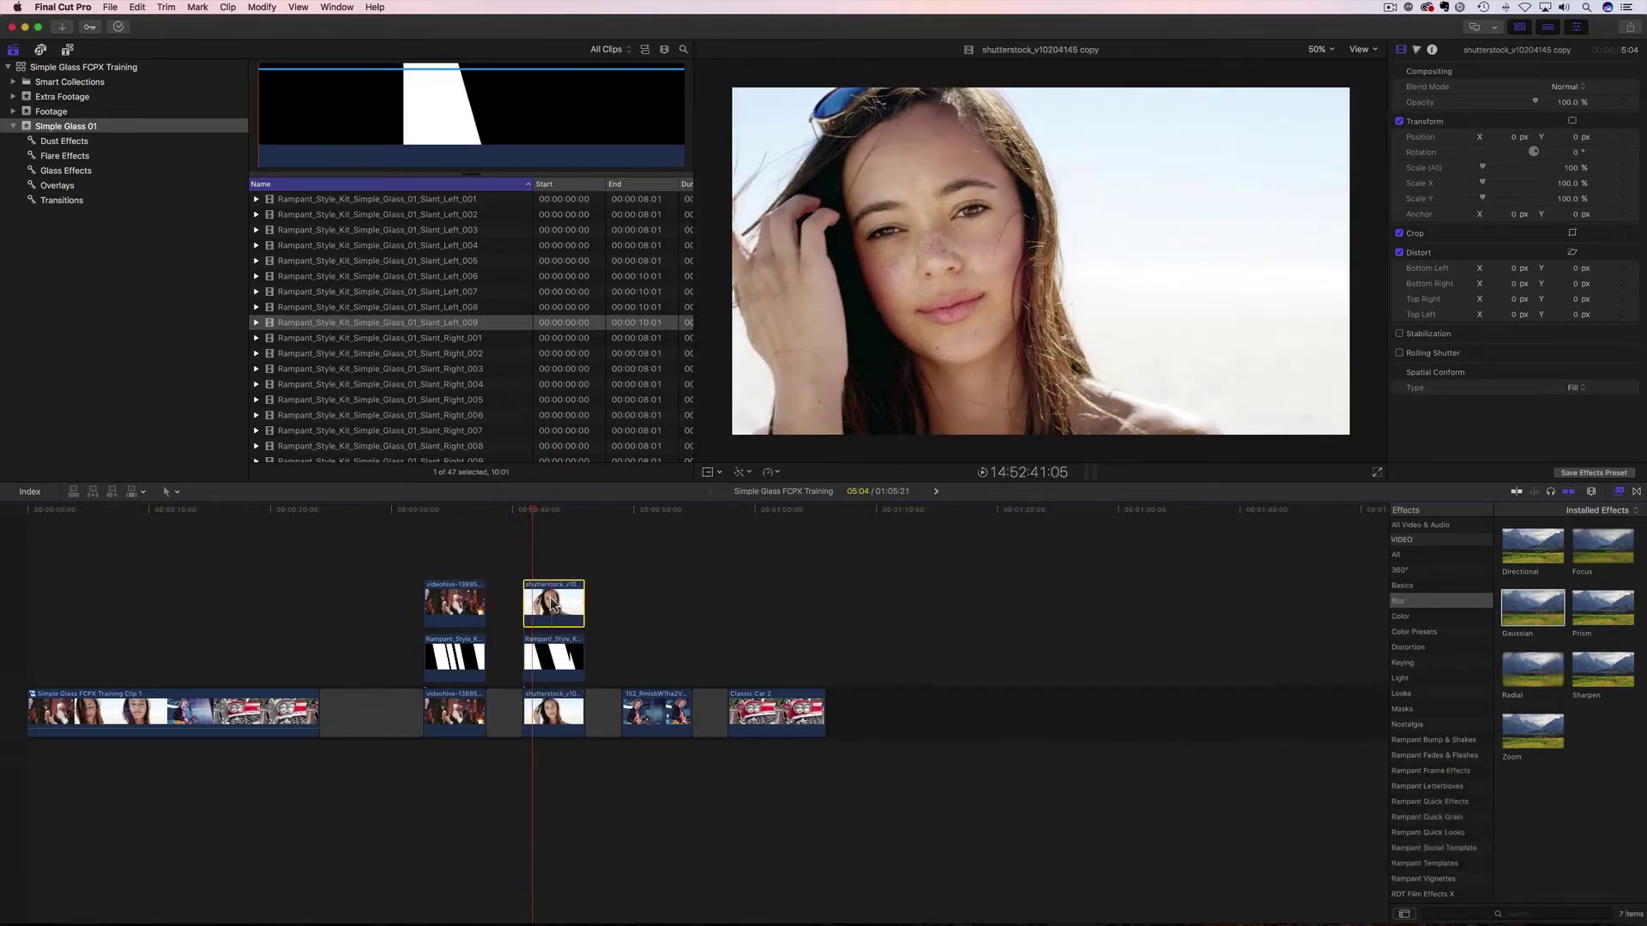
click(1577, 89)
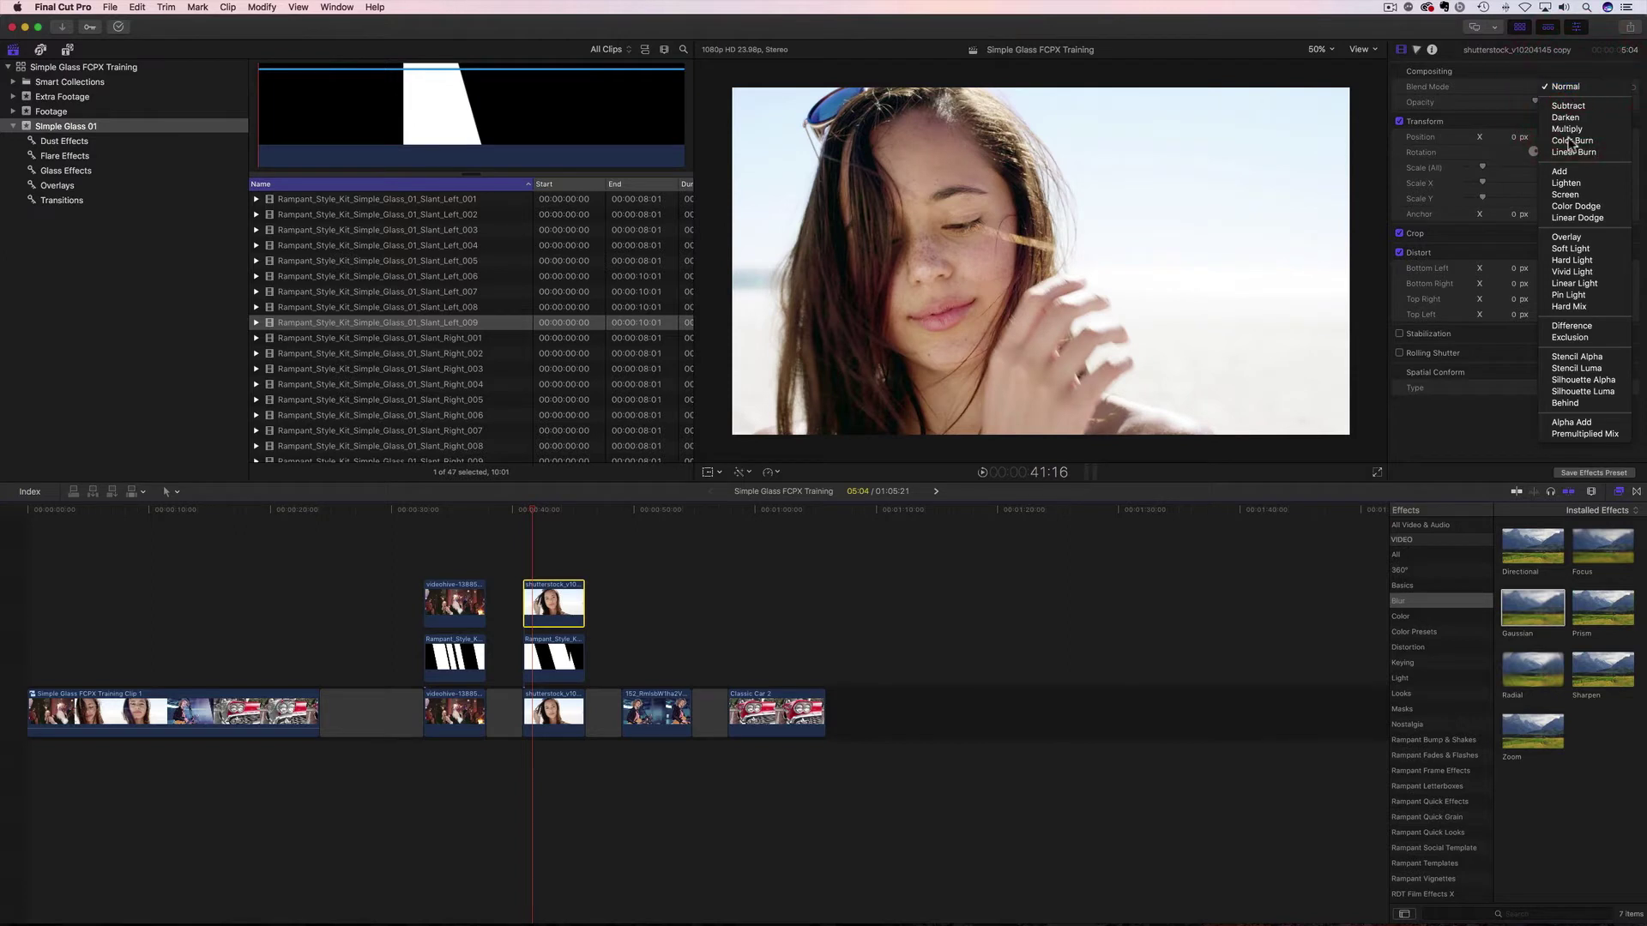
click(1577, 404)
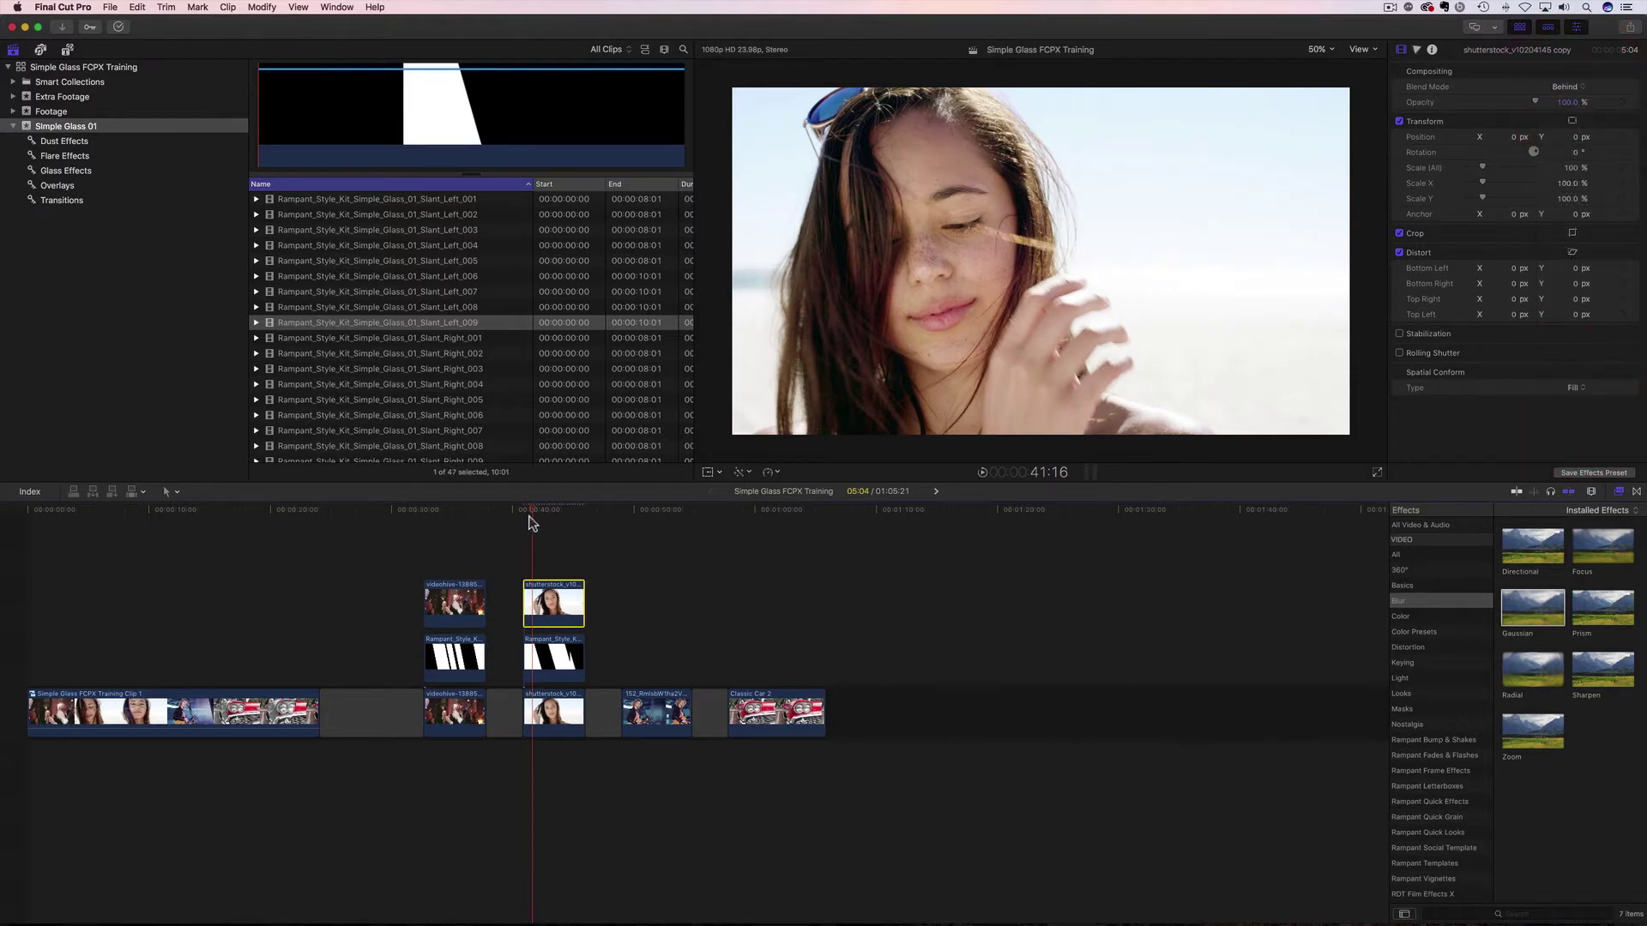
- Scale the bottom portrait clip to 121%, set its vertical position to 16 px, and play back the offset glass effect
click(538, 705)
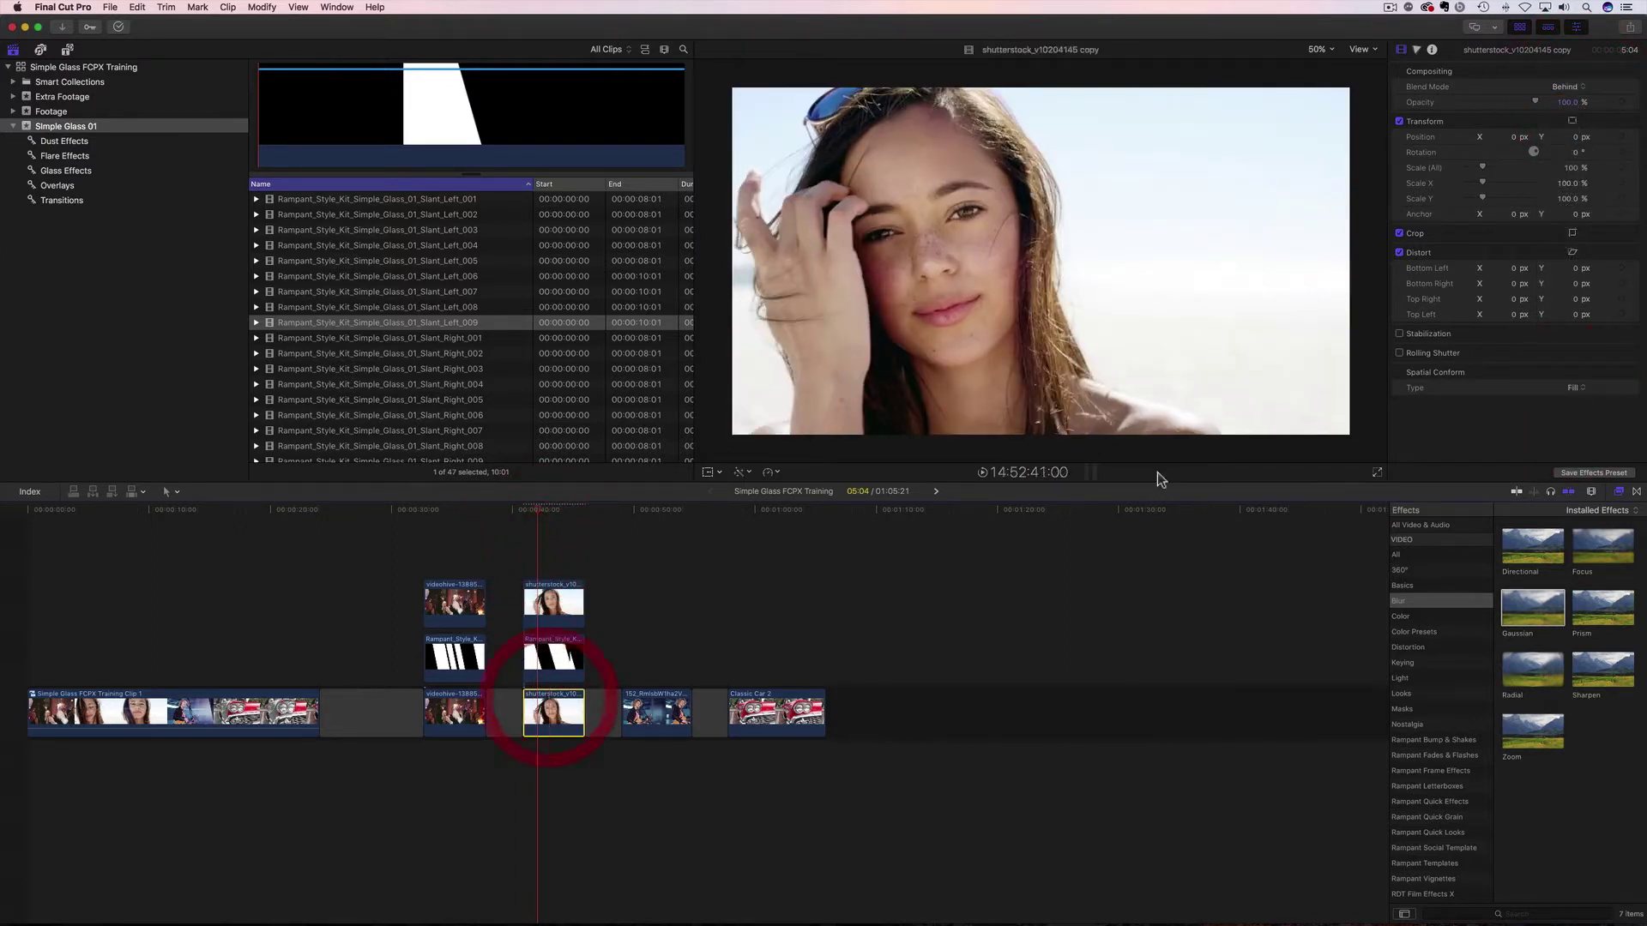
drag(1569, 171, 1591, 167)
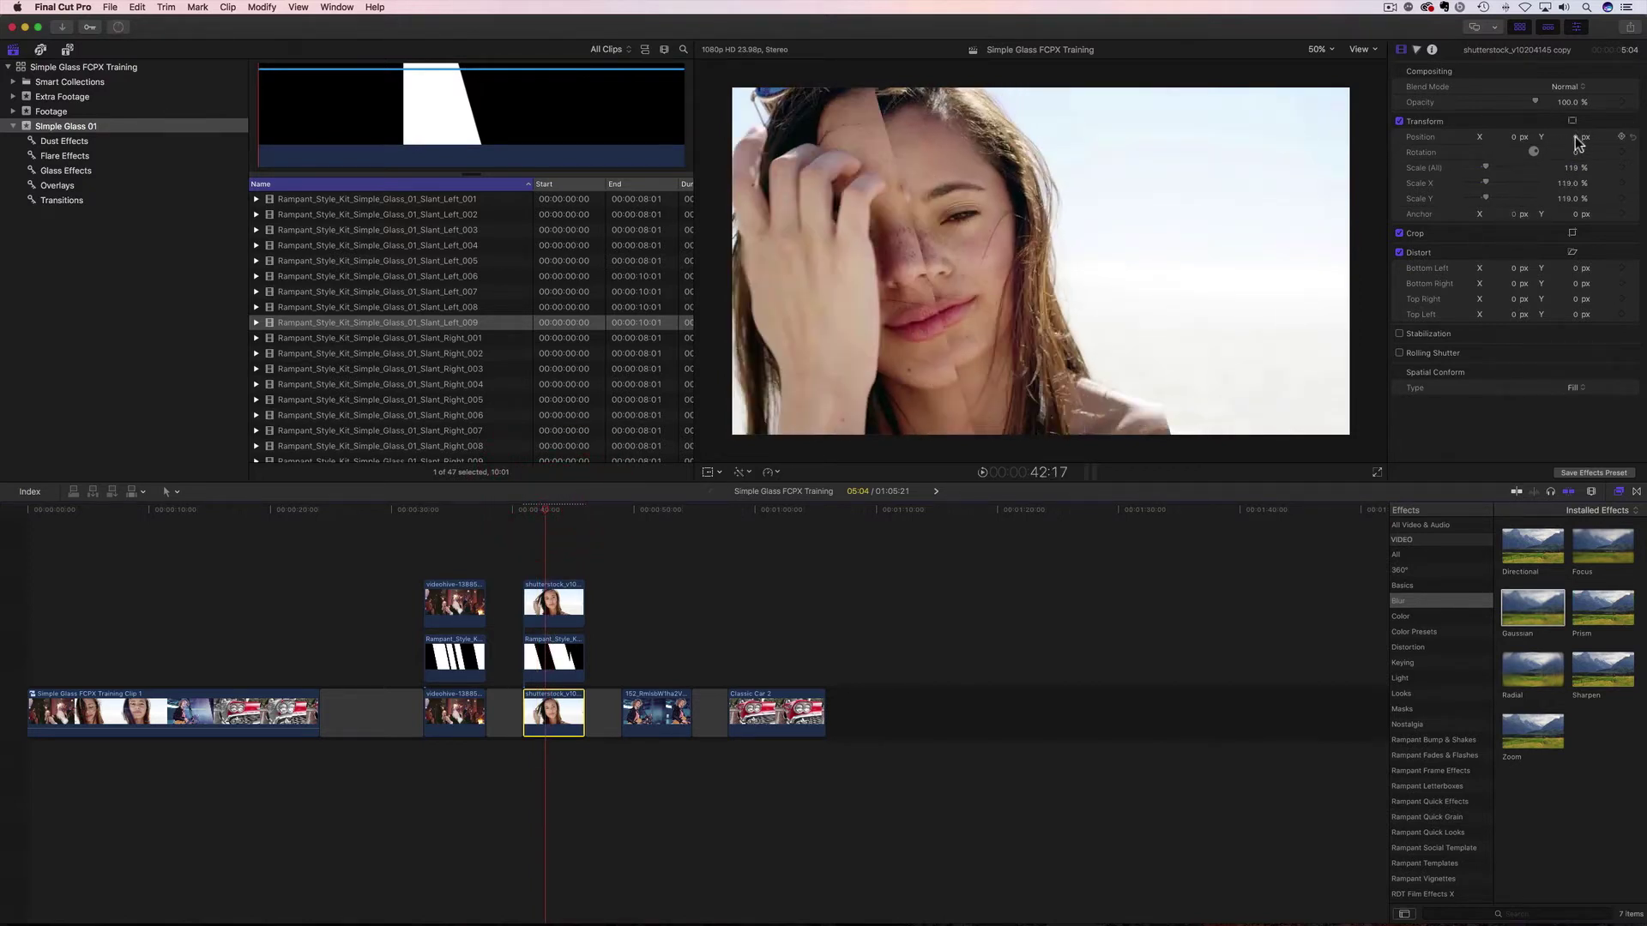
mouse_move(1576, 140)
mouse_down()
mouse_move(1588, 130)
mouse_move(1578, 167)
mouse_up()
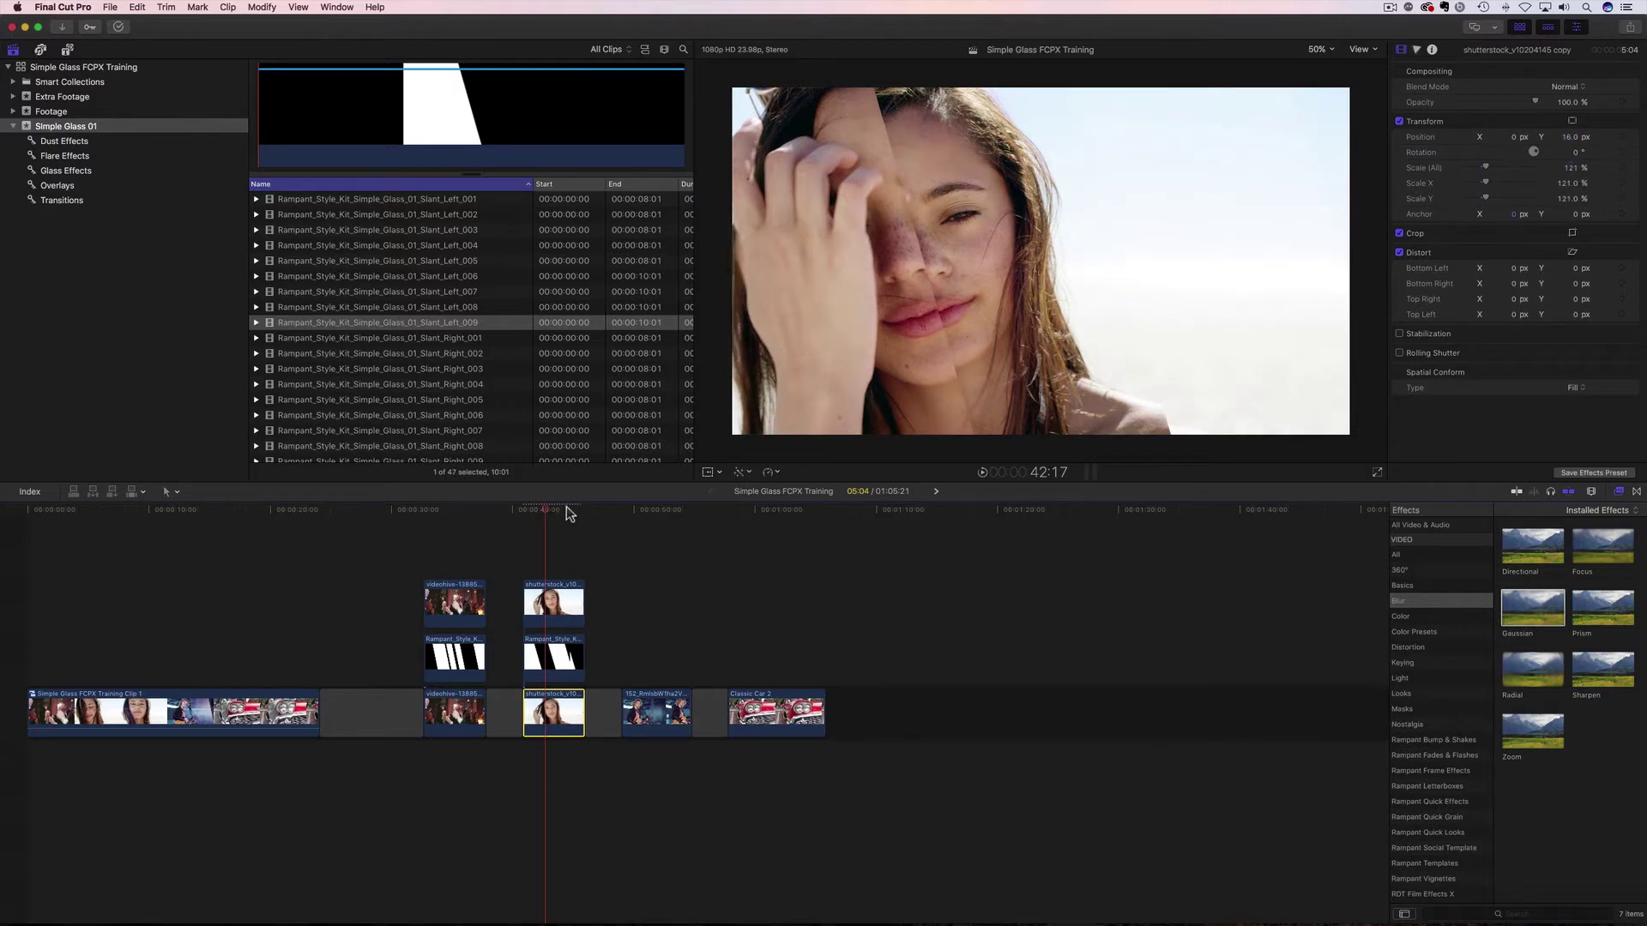
click(524, 514)
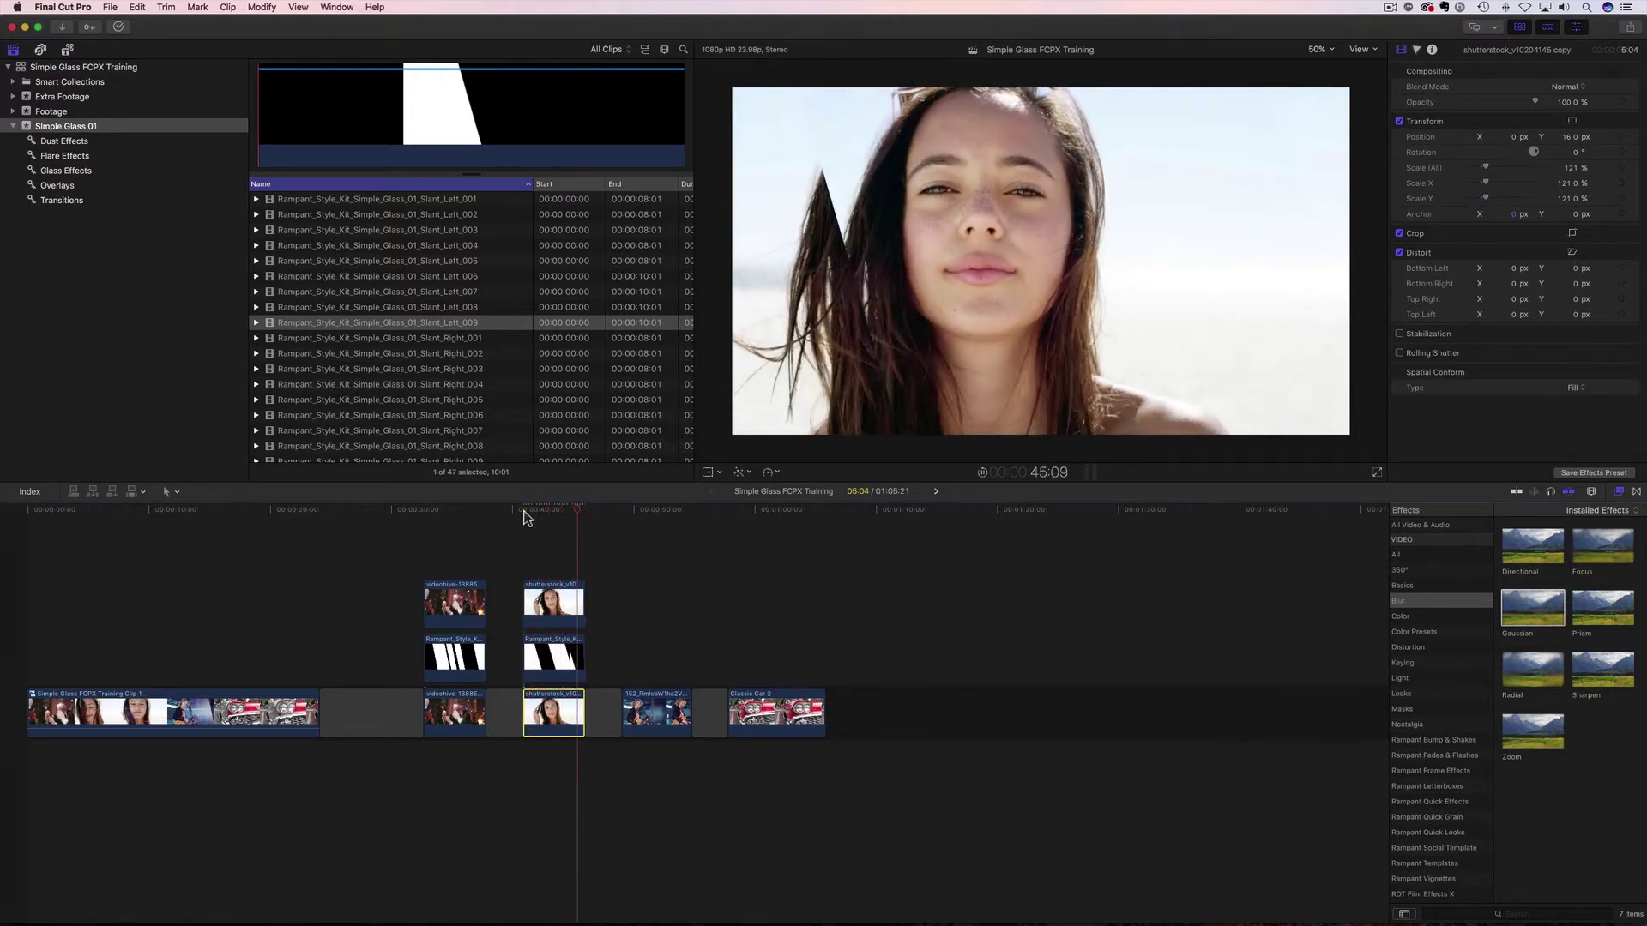
click(522, 514)
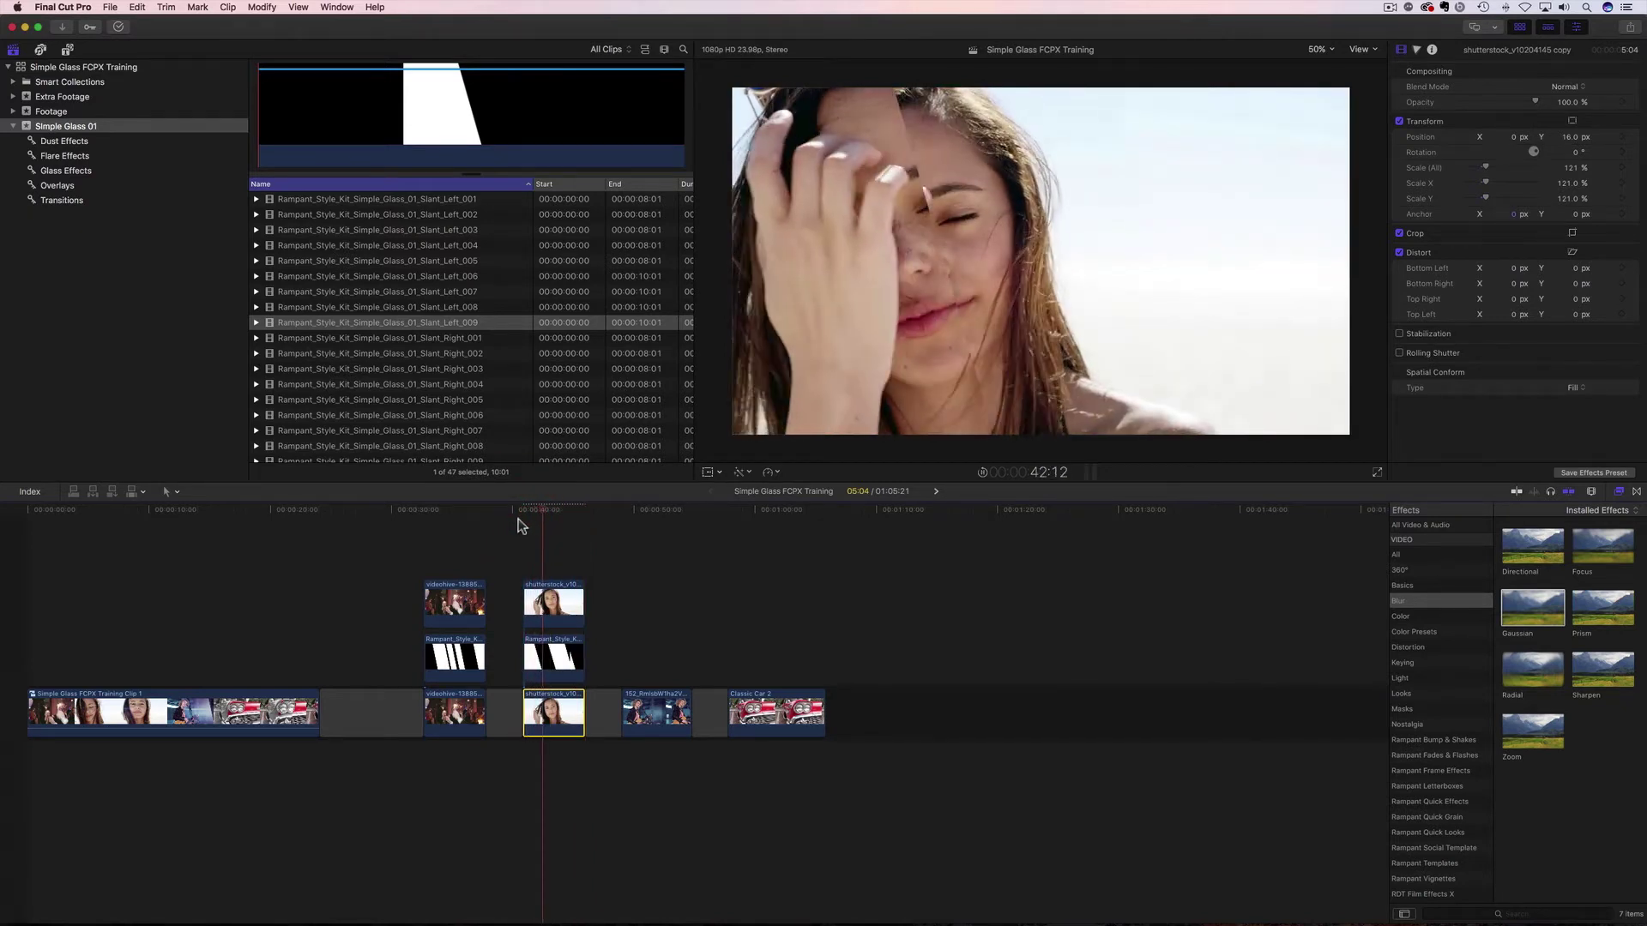
- Apply a Gaussian blur with an amount of about 10.16 to the bottom portrait clip and play back the section
drag(1509, 611, 548, 705)
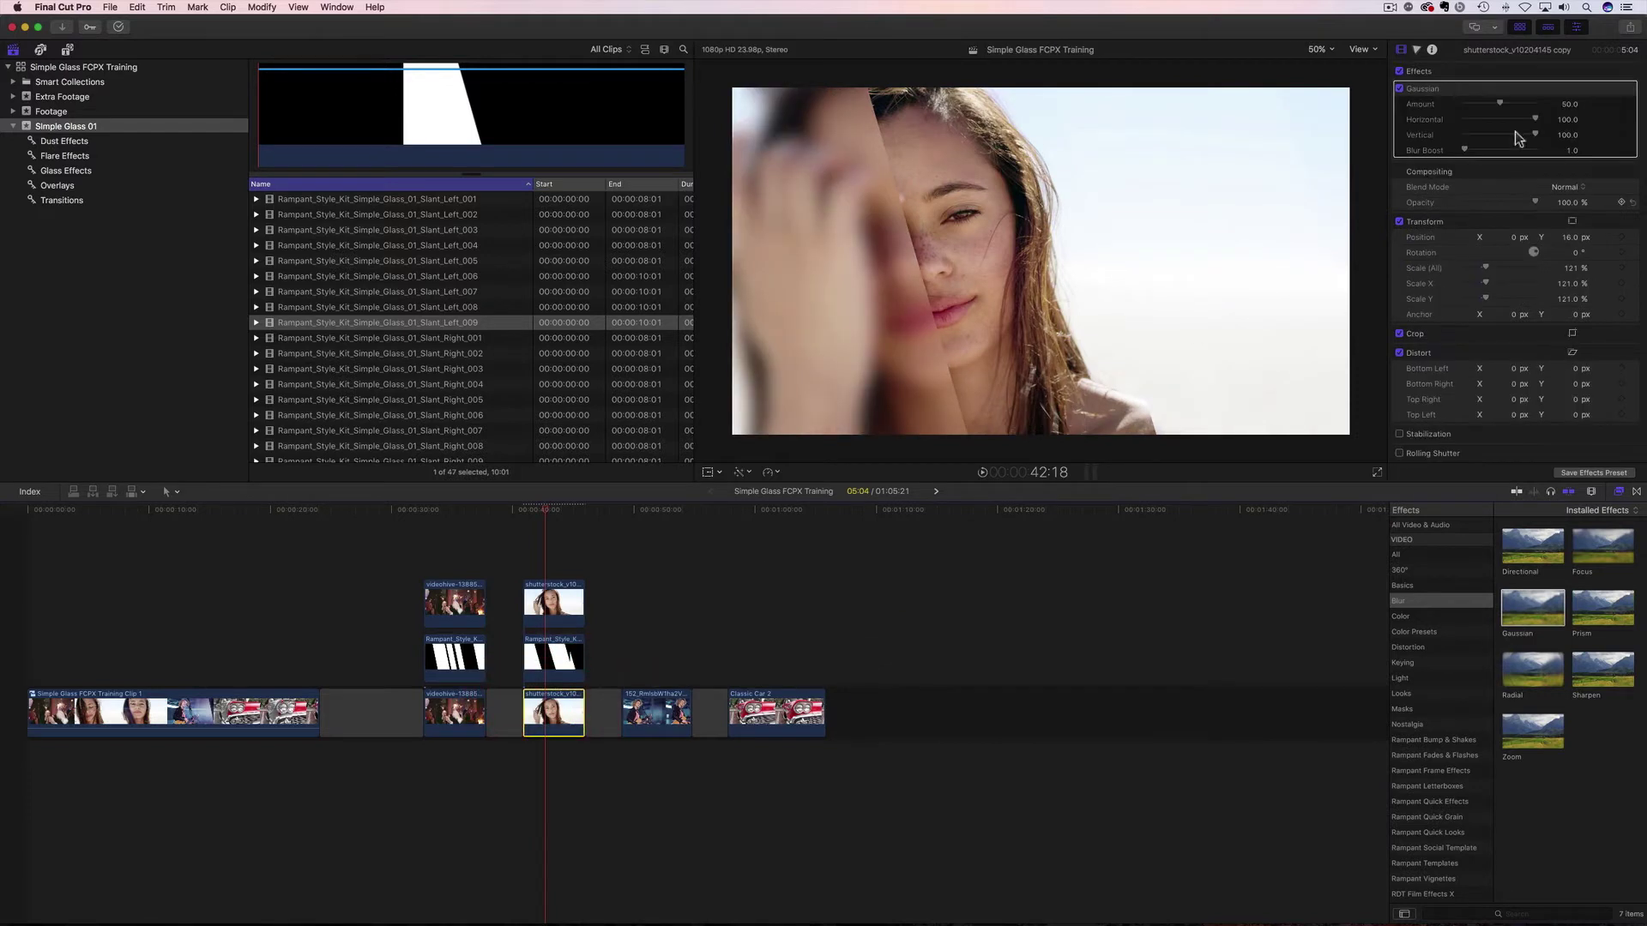
drag(1492, 106, 1475, 106)
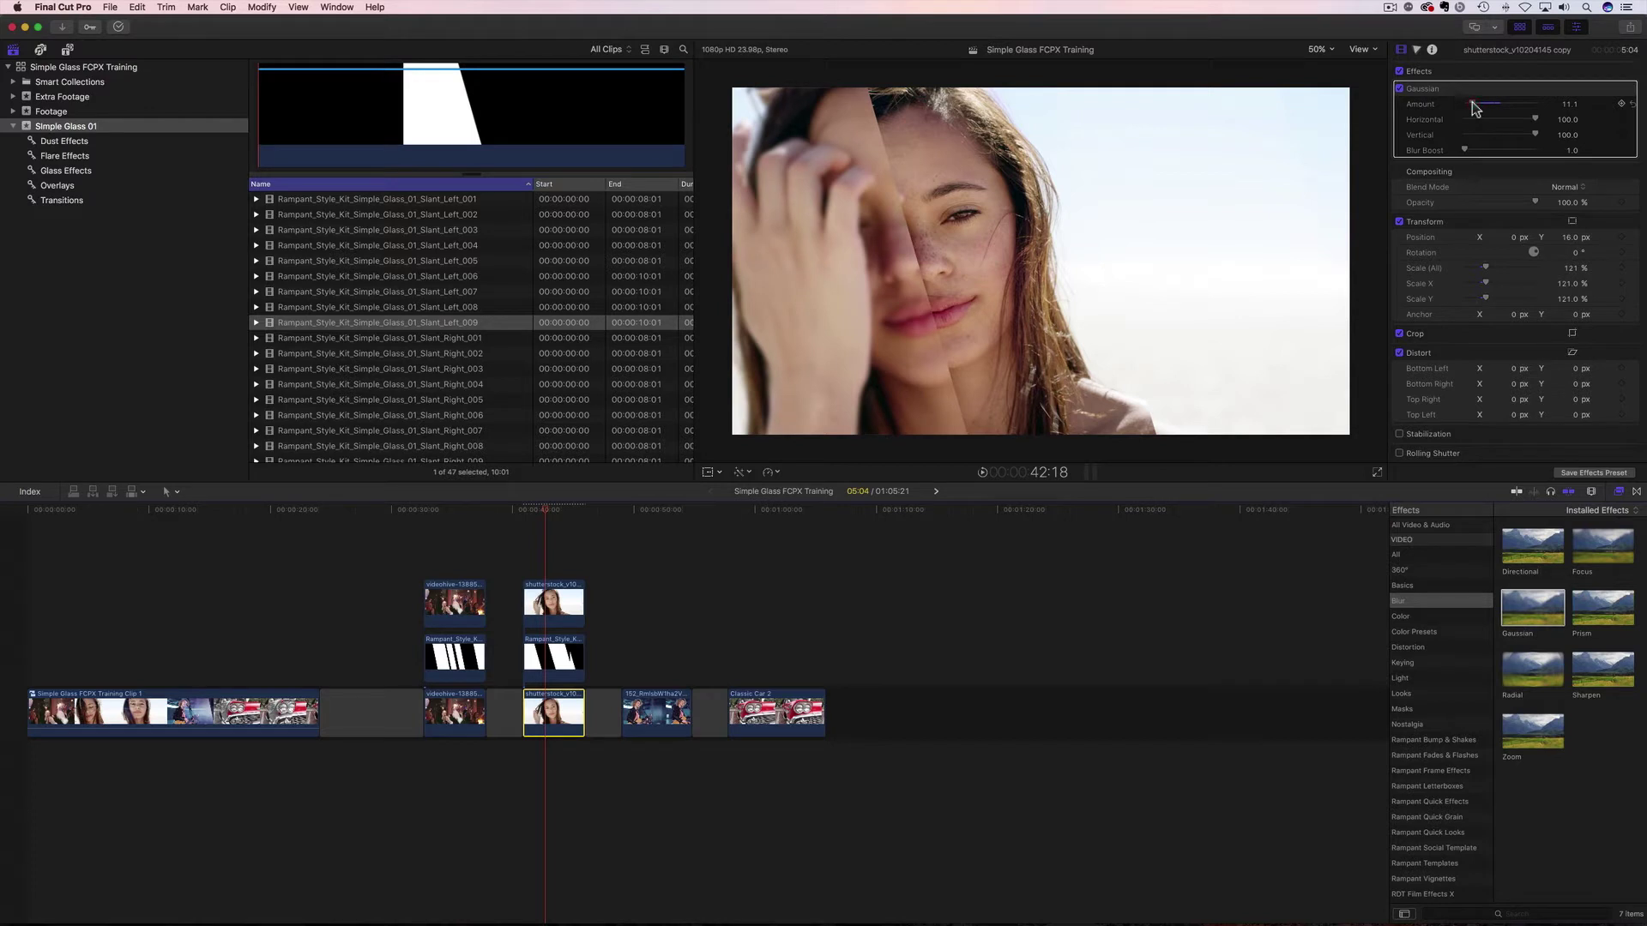
drag(541, 513, 525, 512)
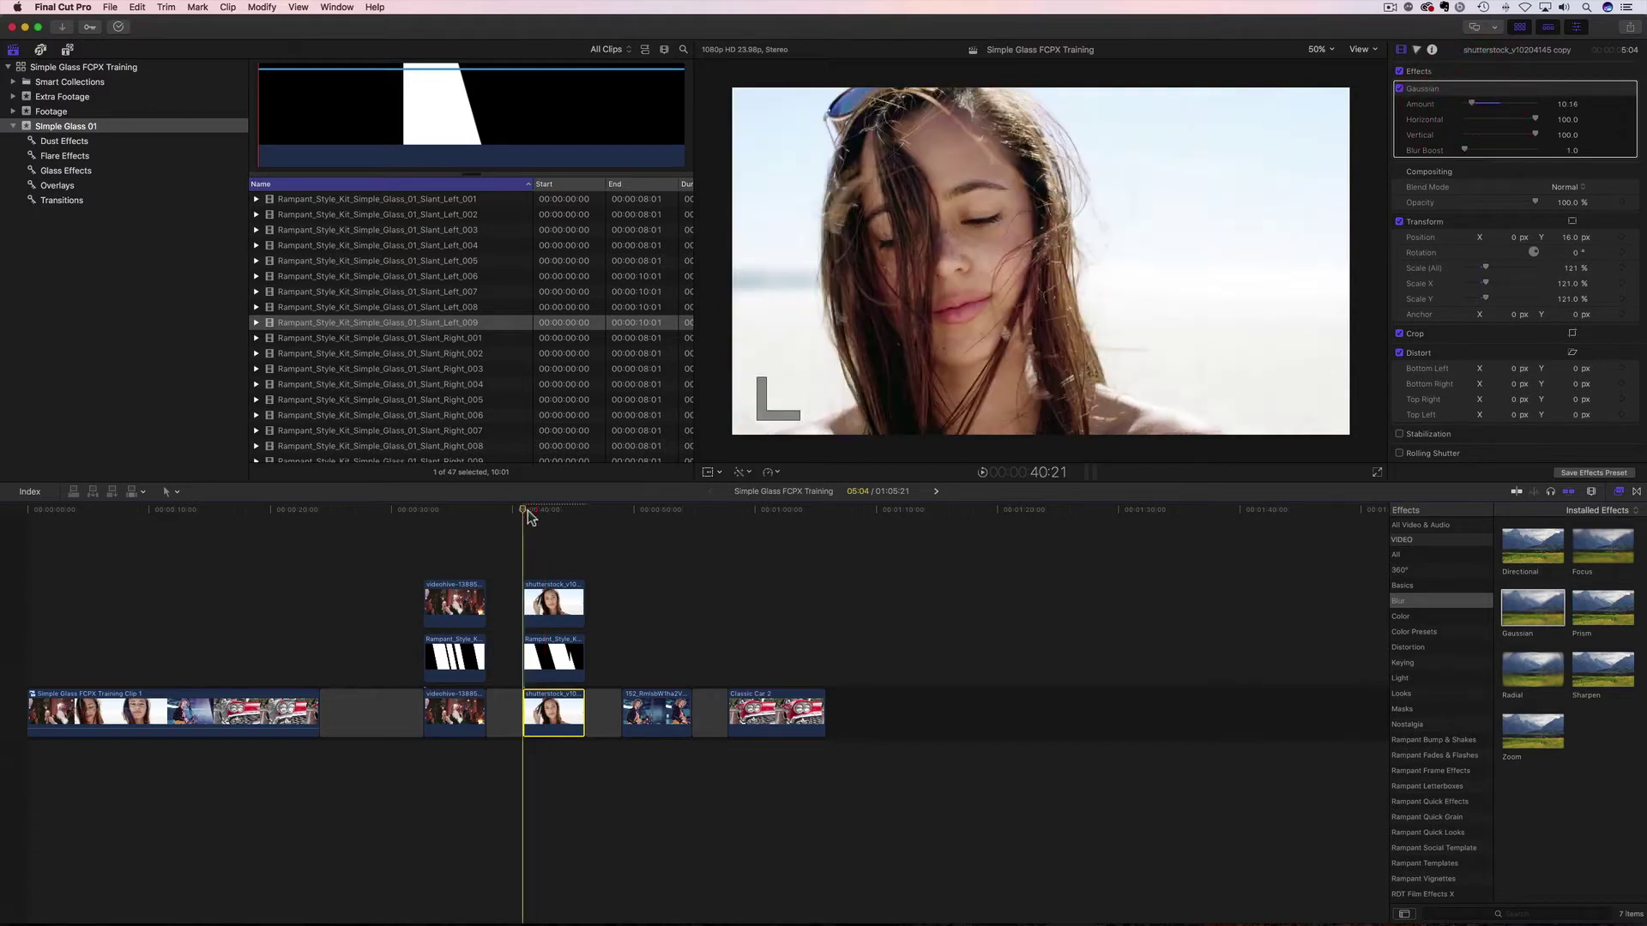
key(space)
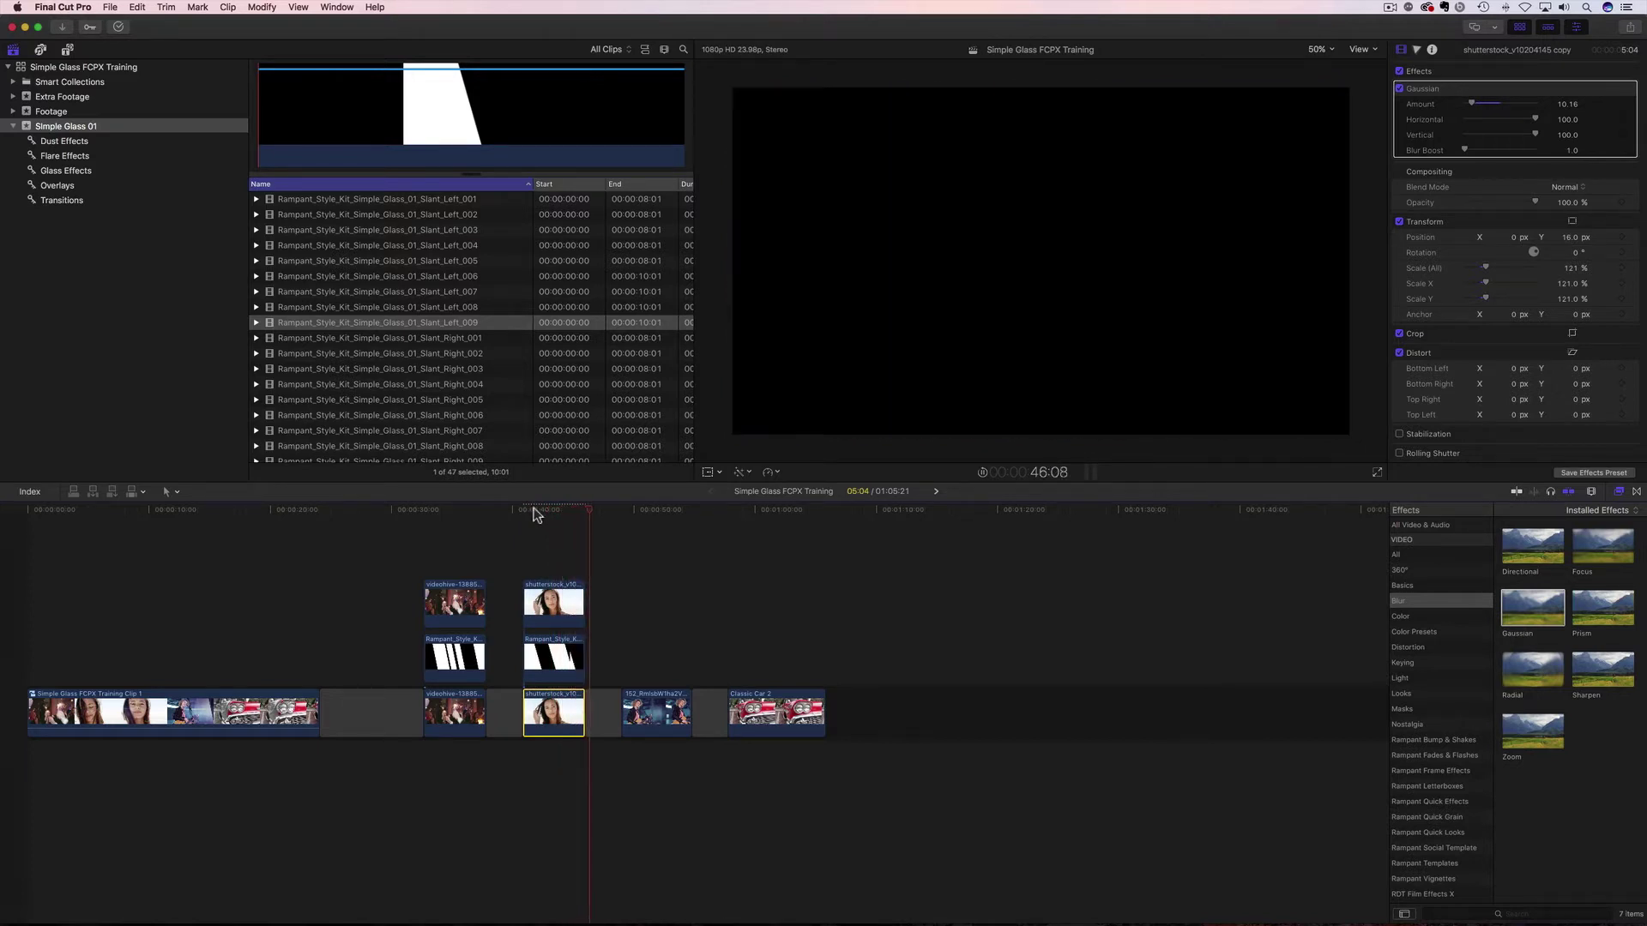
drag(598, 514, 526, 519)
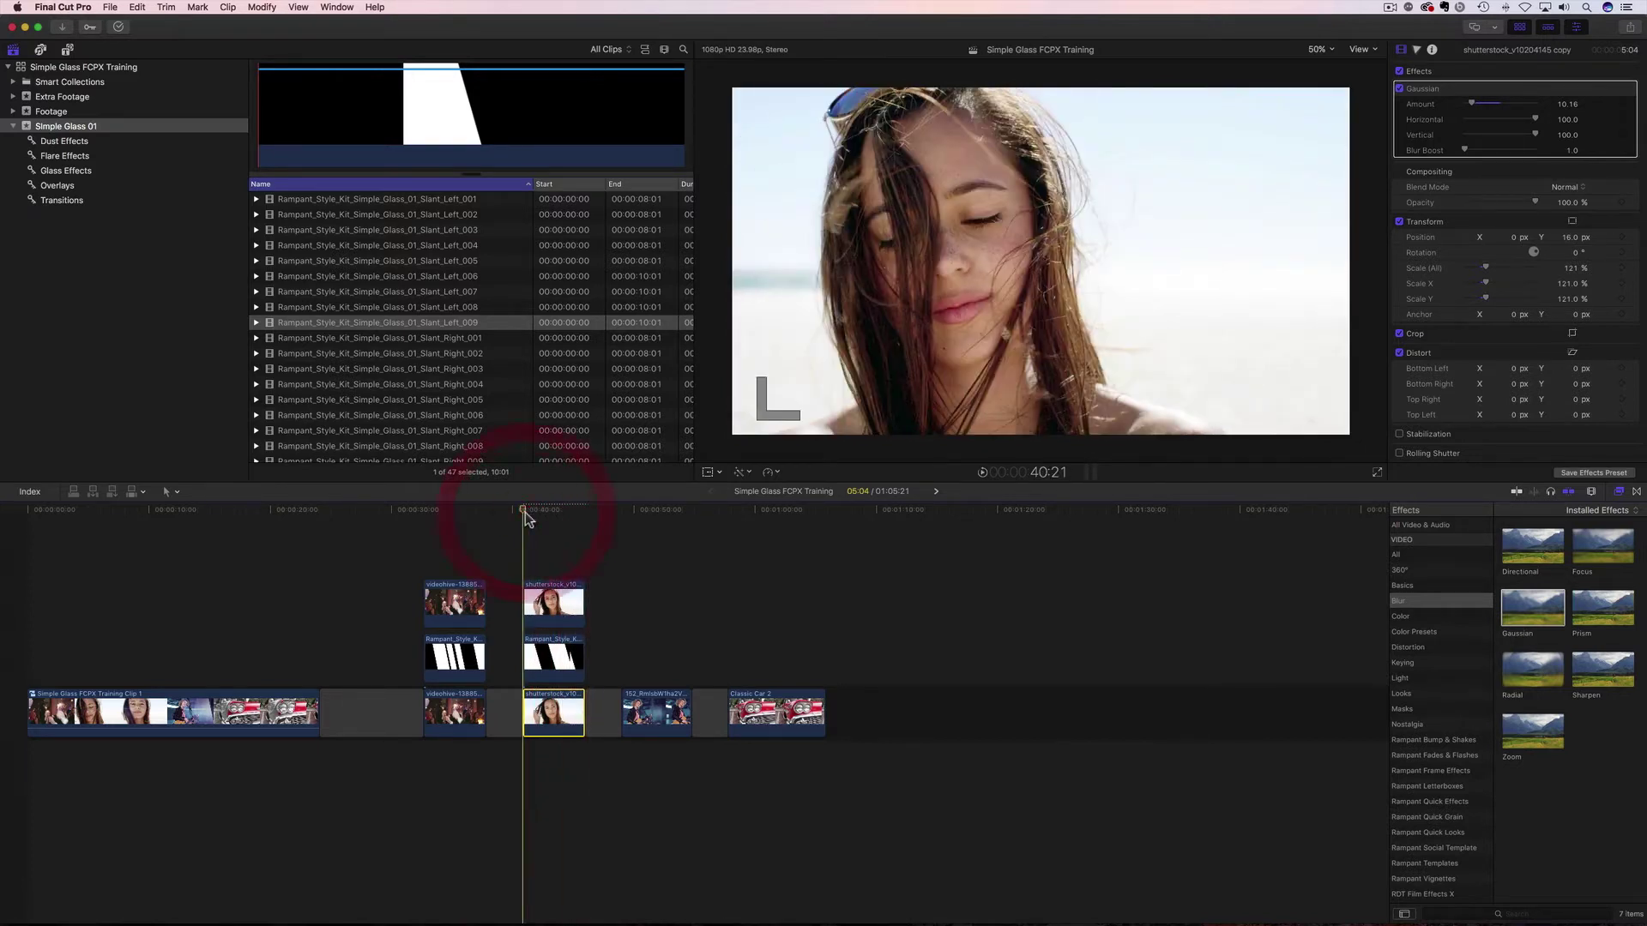
- Add a Custom title above the portrait clip stack, spanning the same length as the clips
click(69, 50)
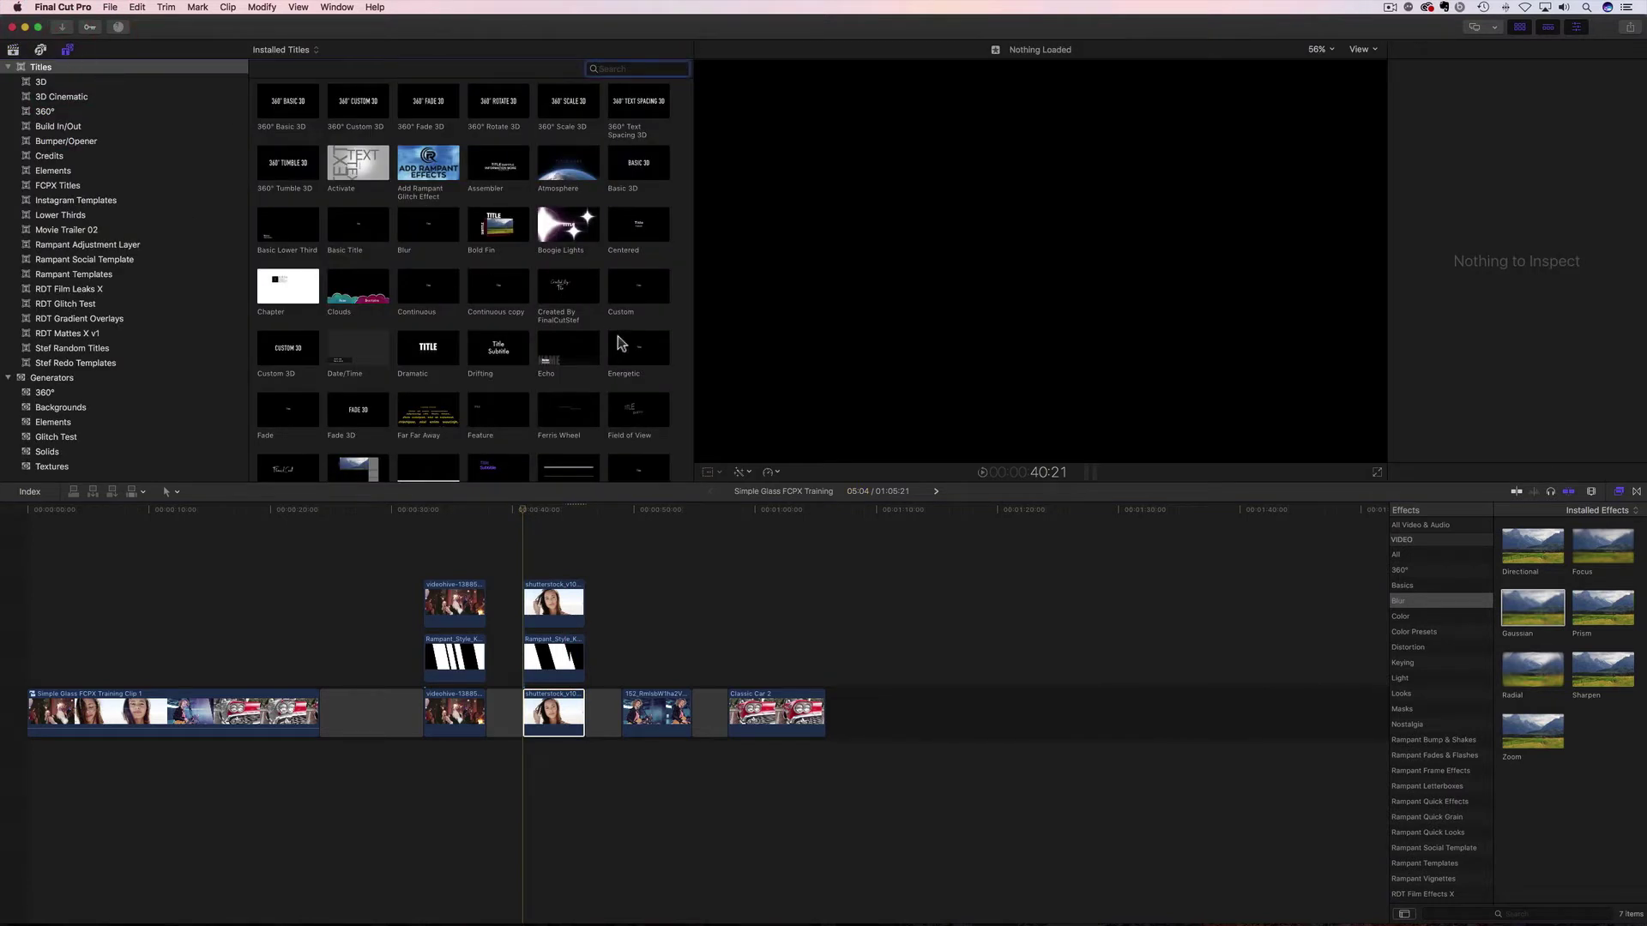
click(637, 294)
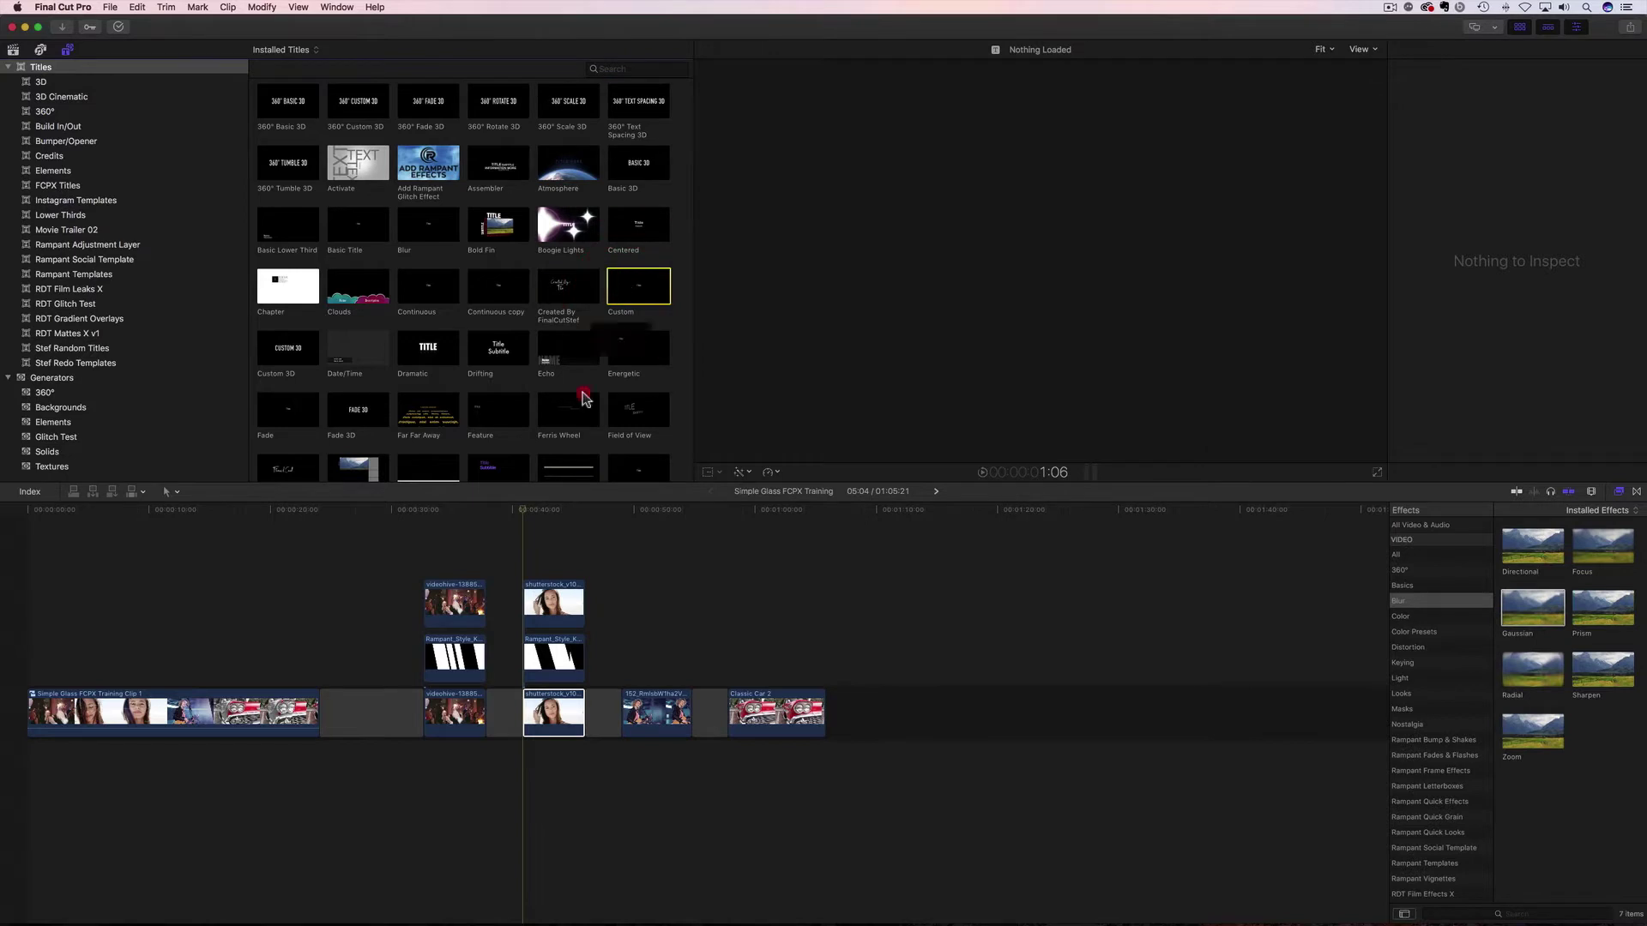
drag(583, 399, 520, 572)
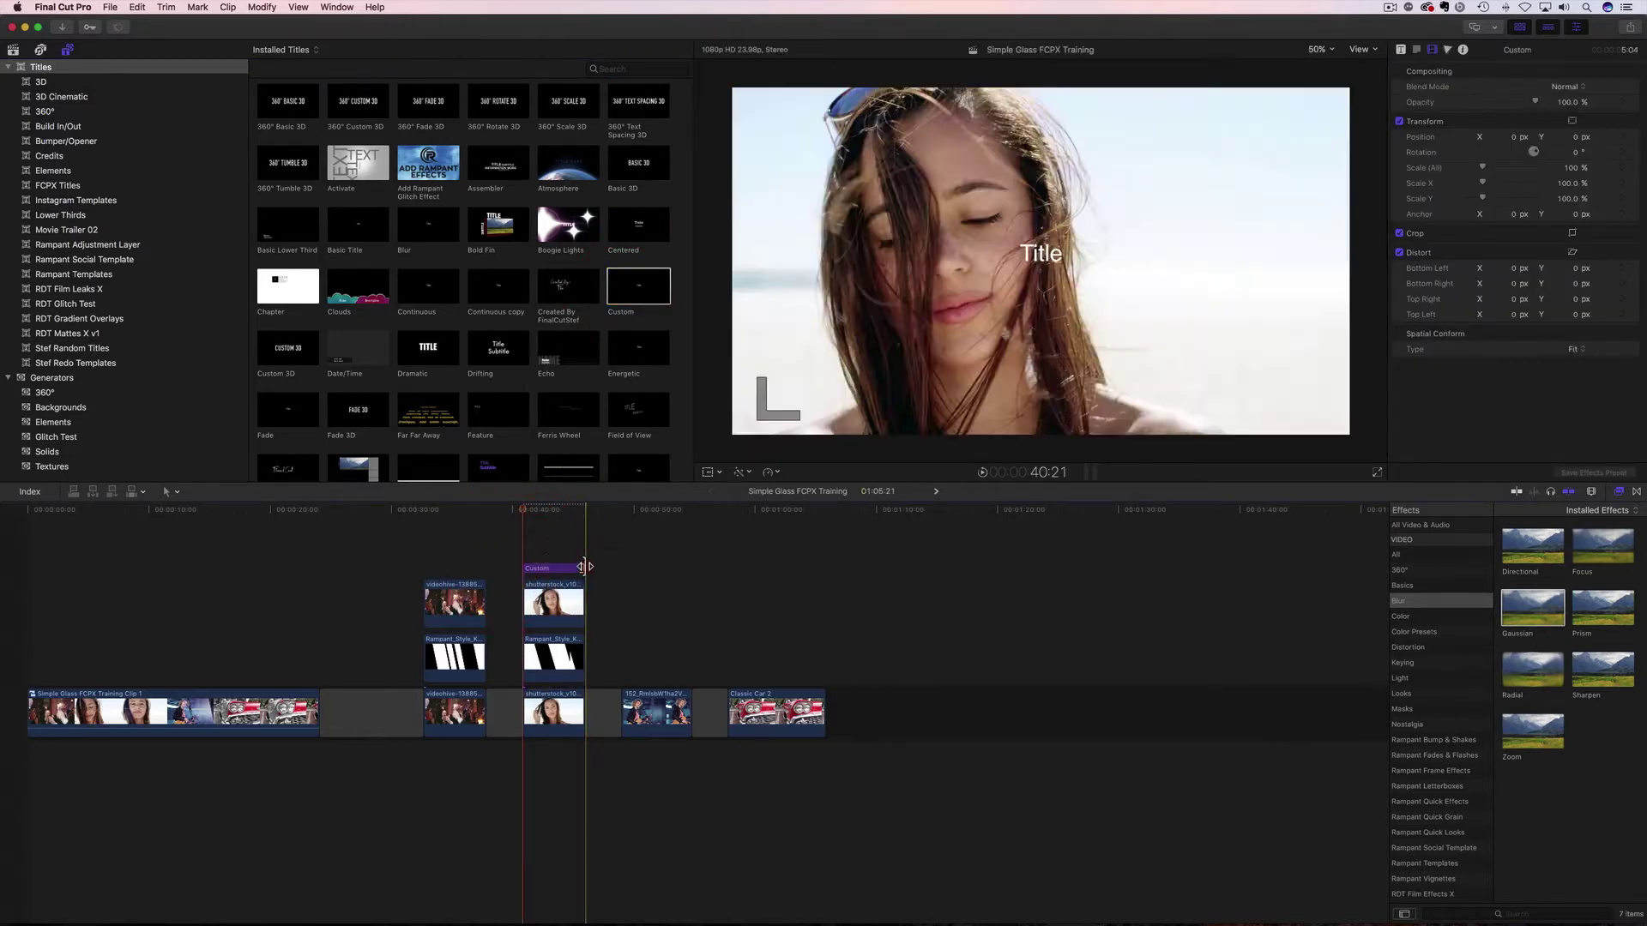
- Change the Custom title's text to BEAUTIFUL
click(533, 514)
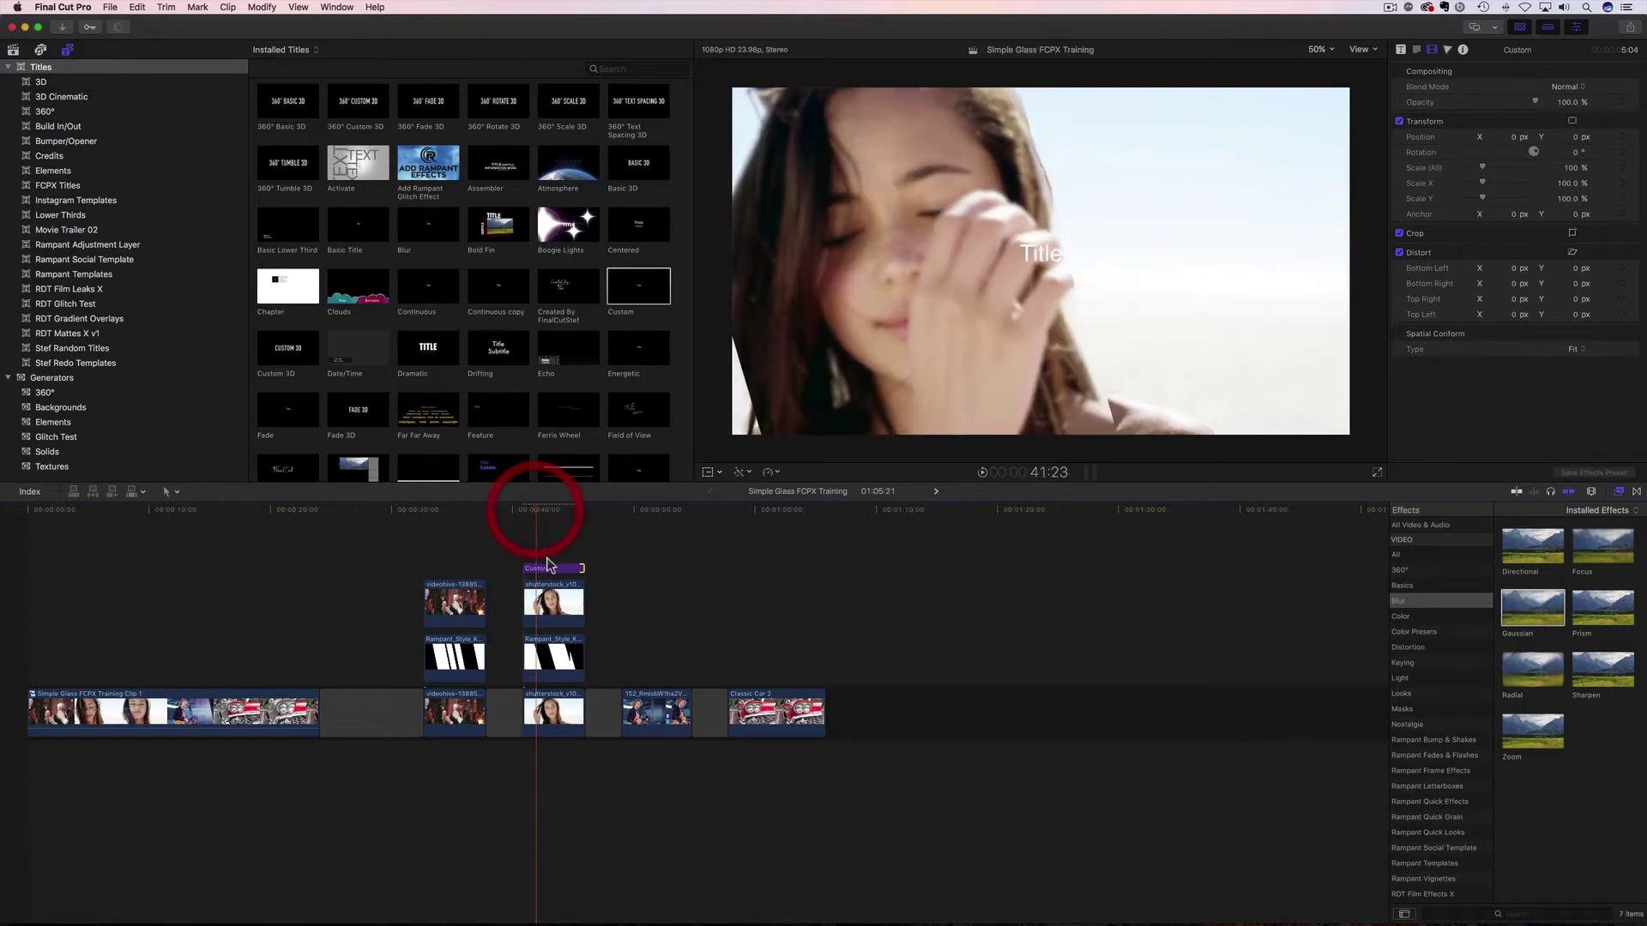
click(544, 568)
click(1416, 51)
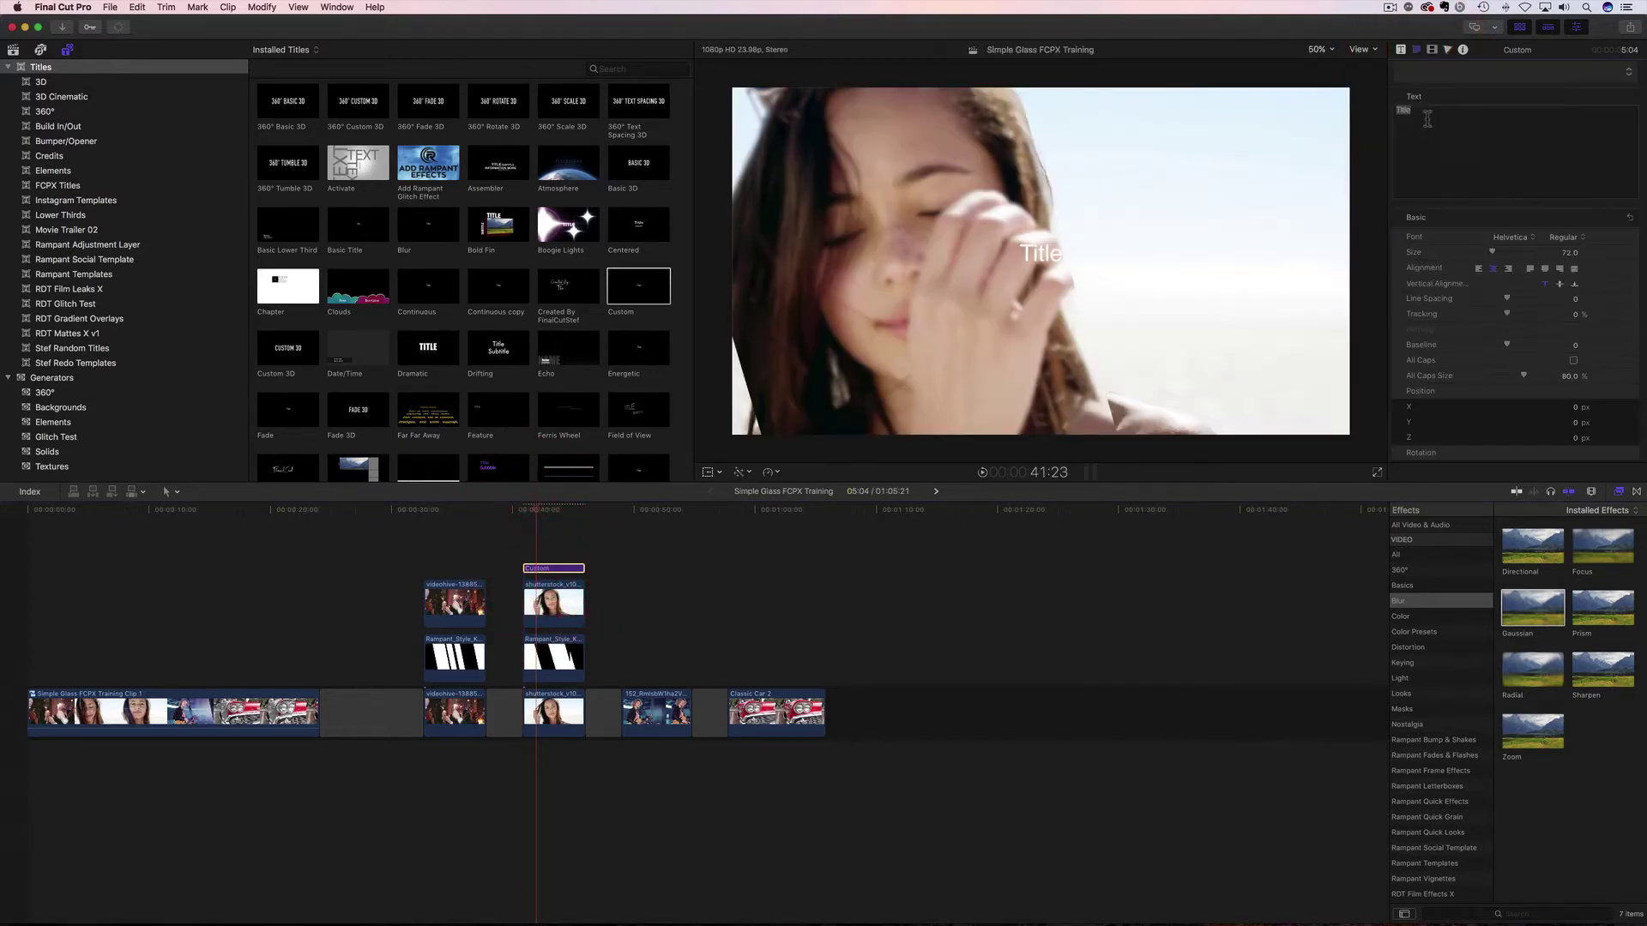
key(shift)
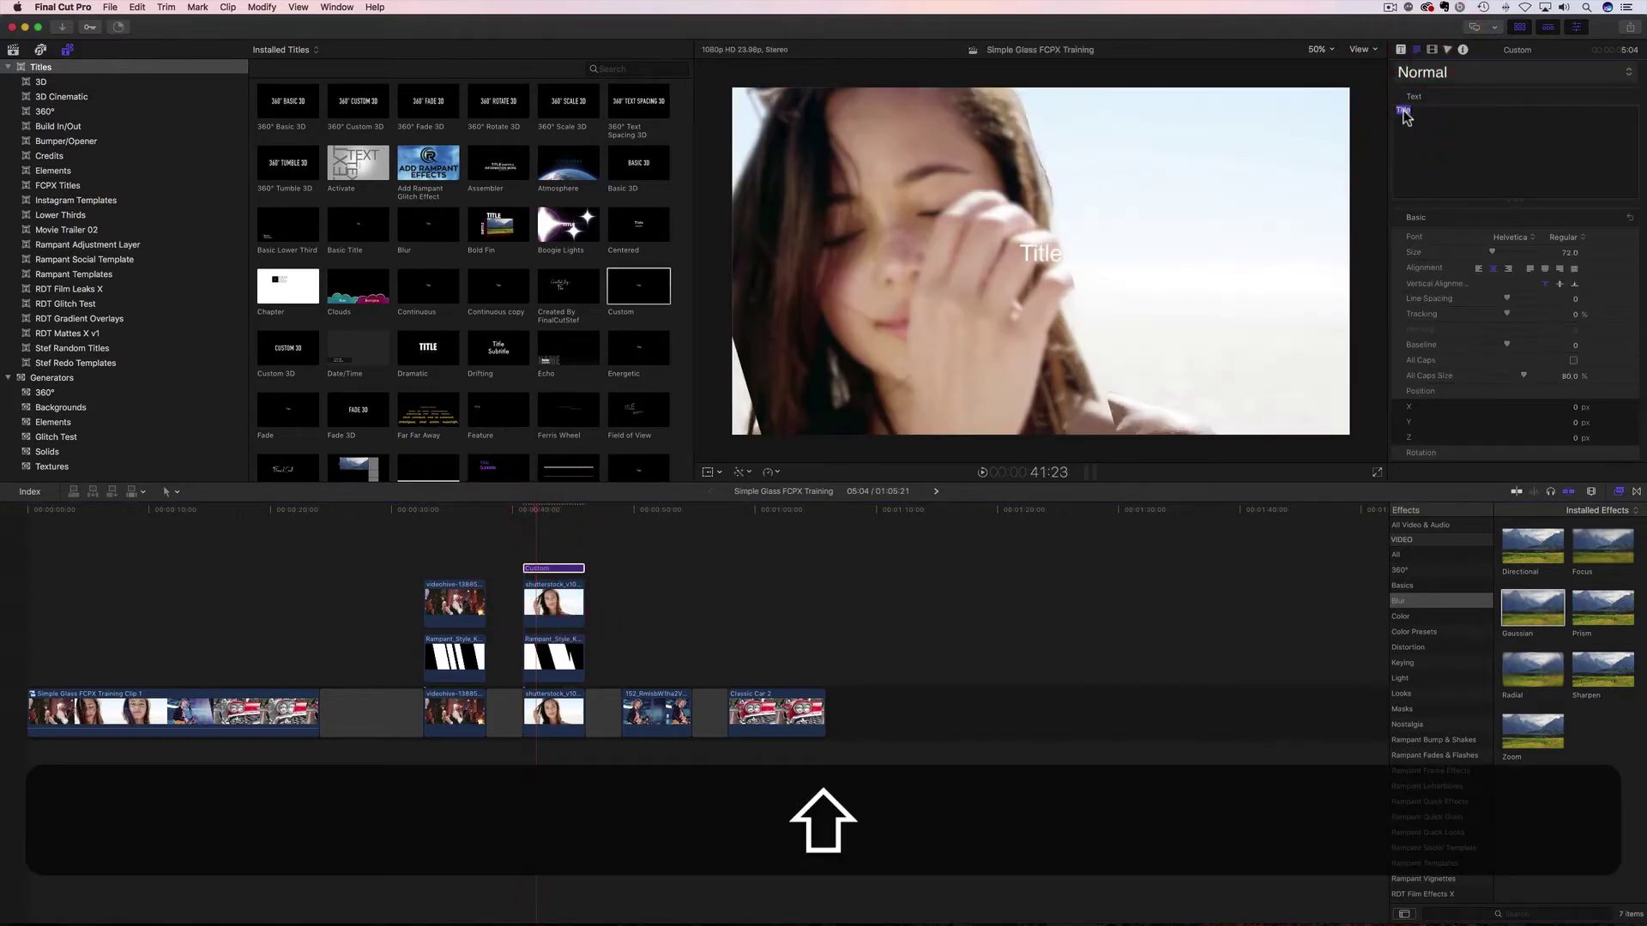
text(BEAUTIFU)
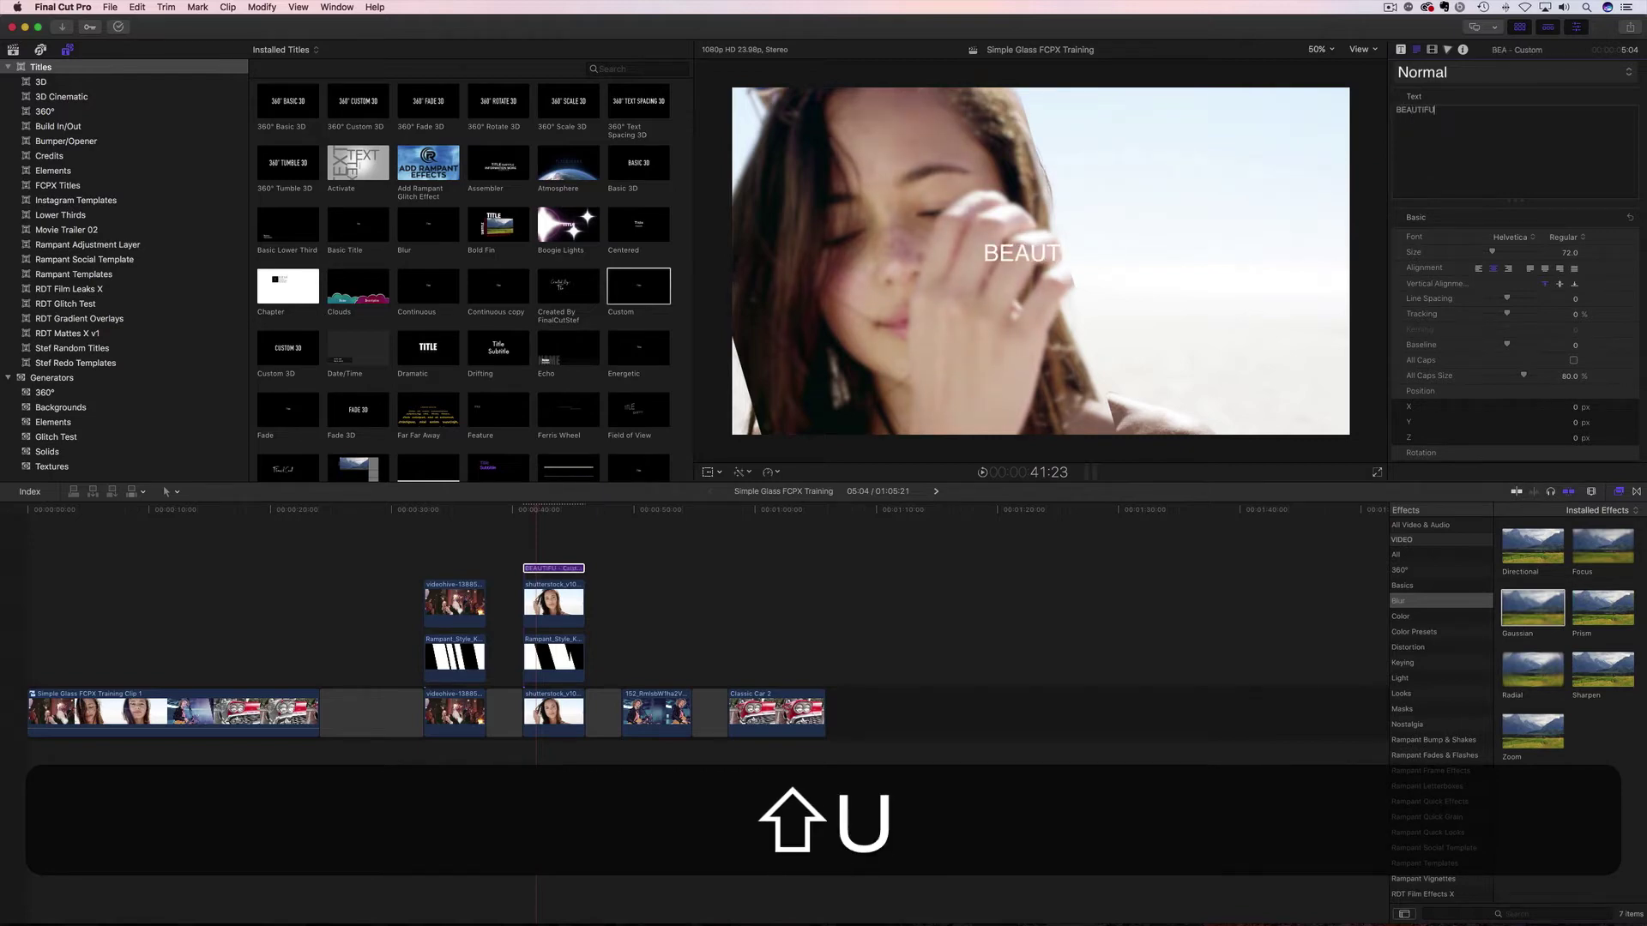
text(L)
- Set the BEAUTIFUL title in The Bold Font at size 222 and move it to the lower right of the video frame
double_click(1432, 112)
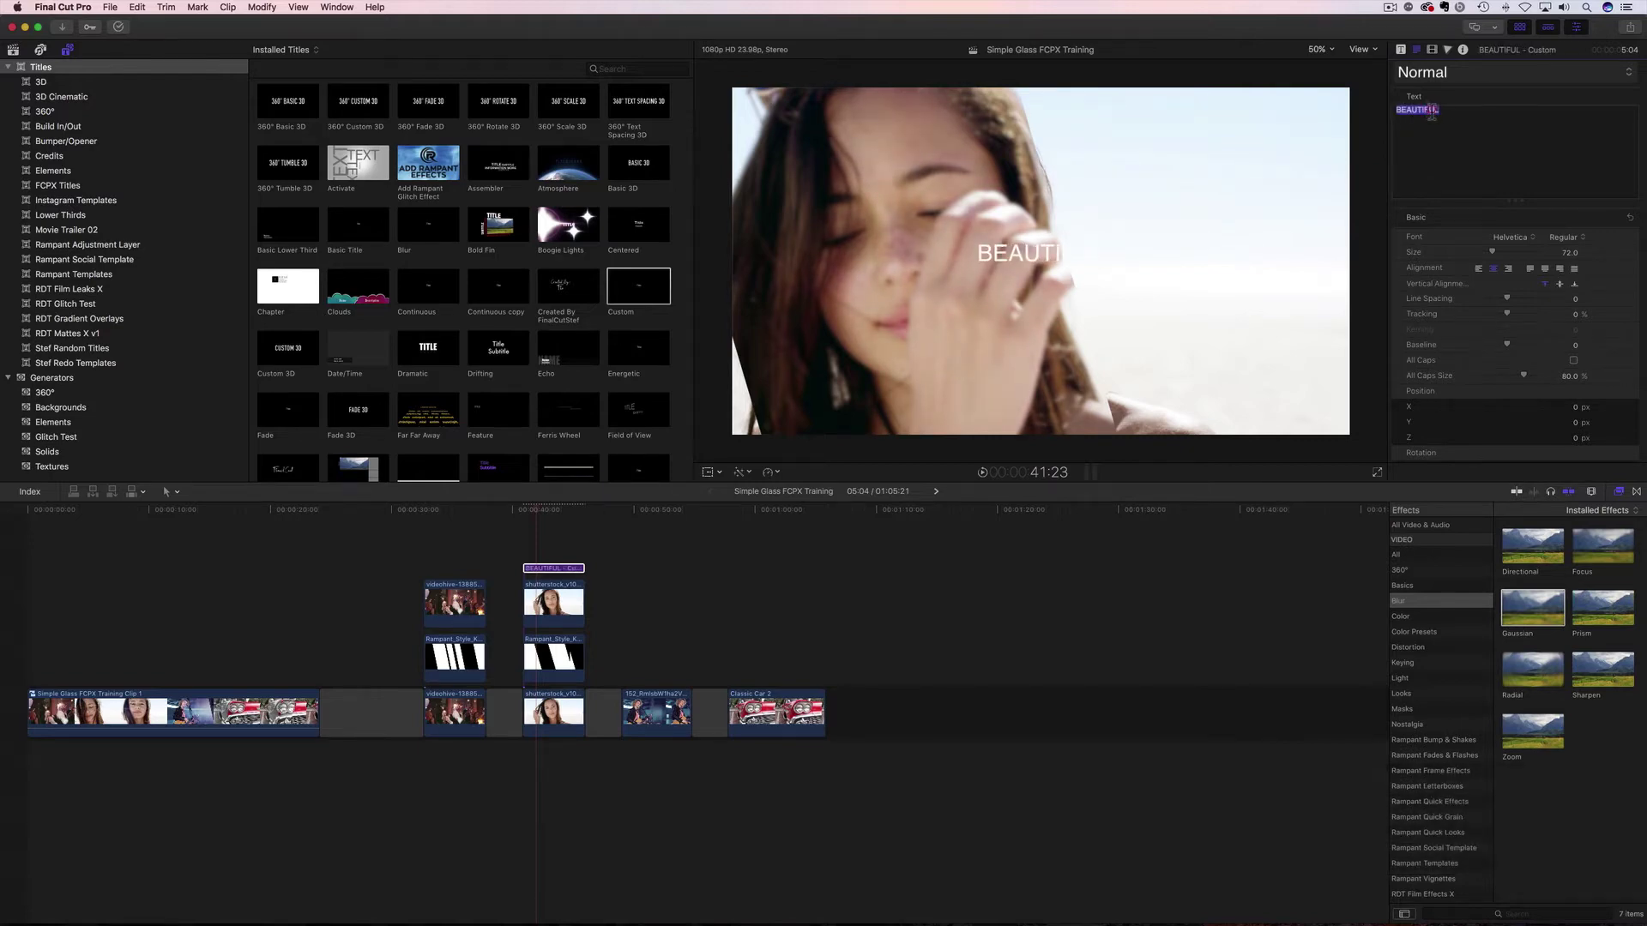
click(1515, 244)
scroll(1531, 273, down, 15)
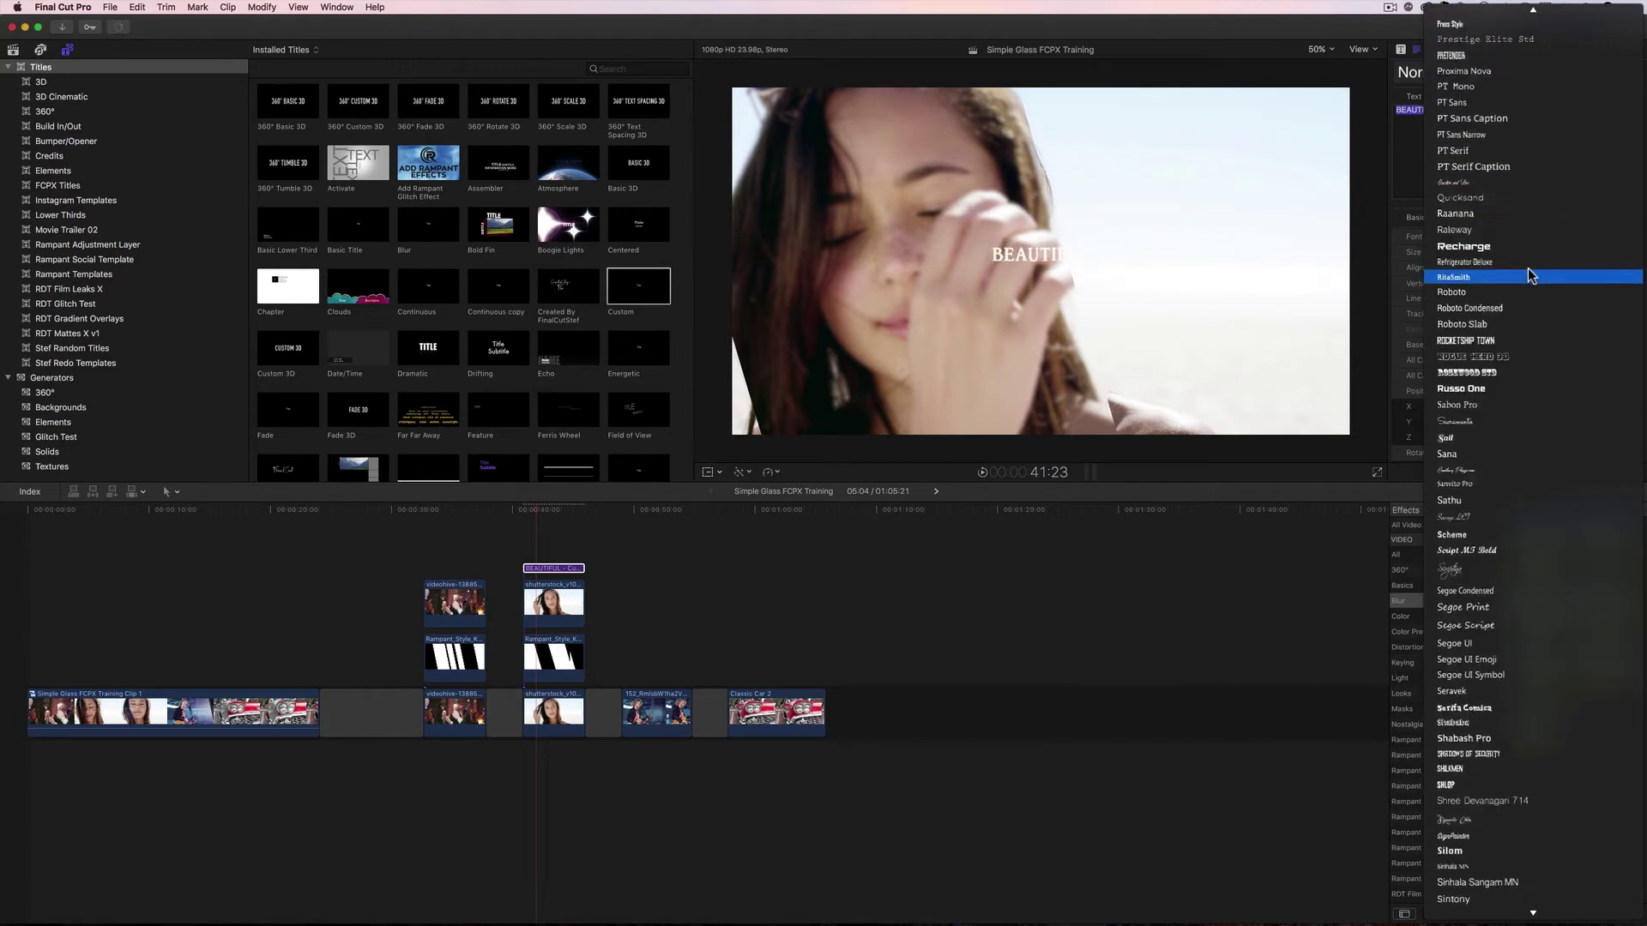
scroll(1531, 275, down, 15)
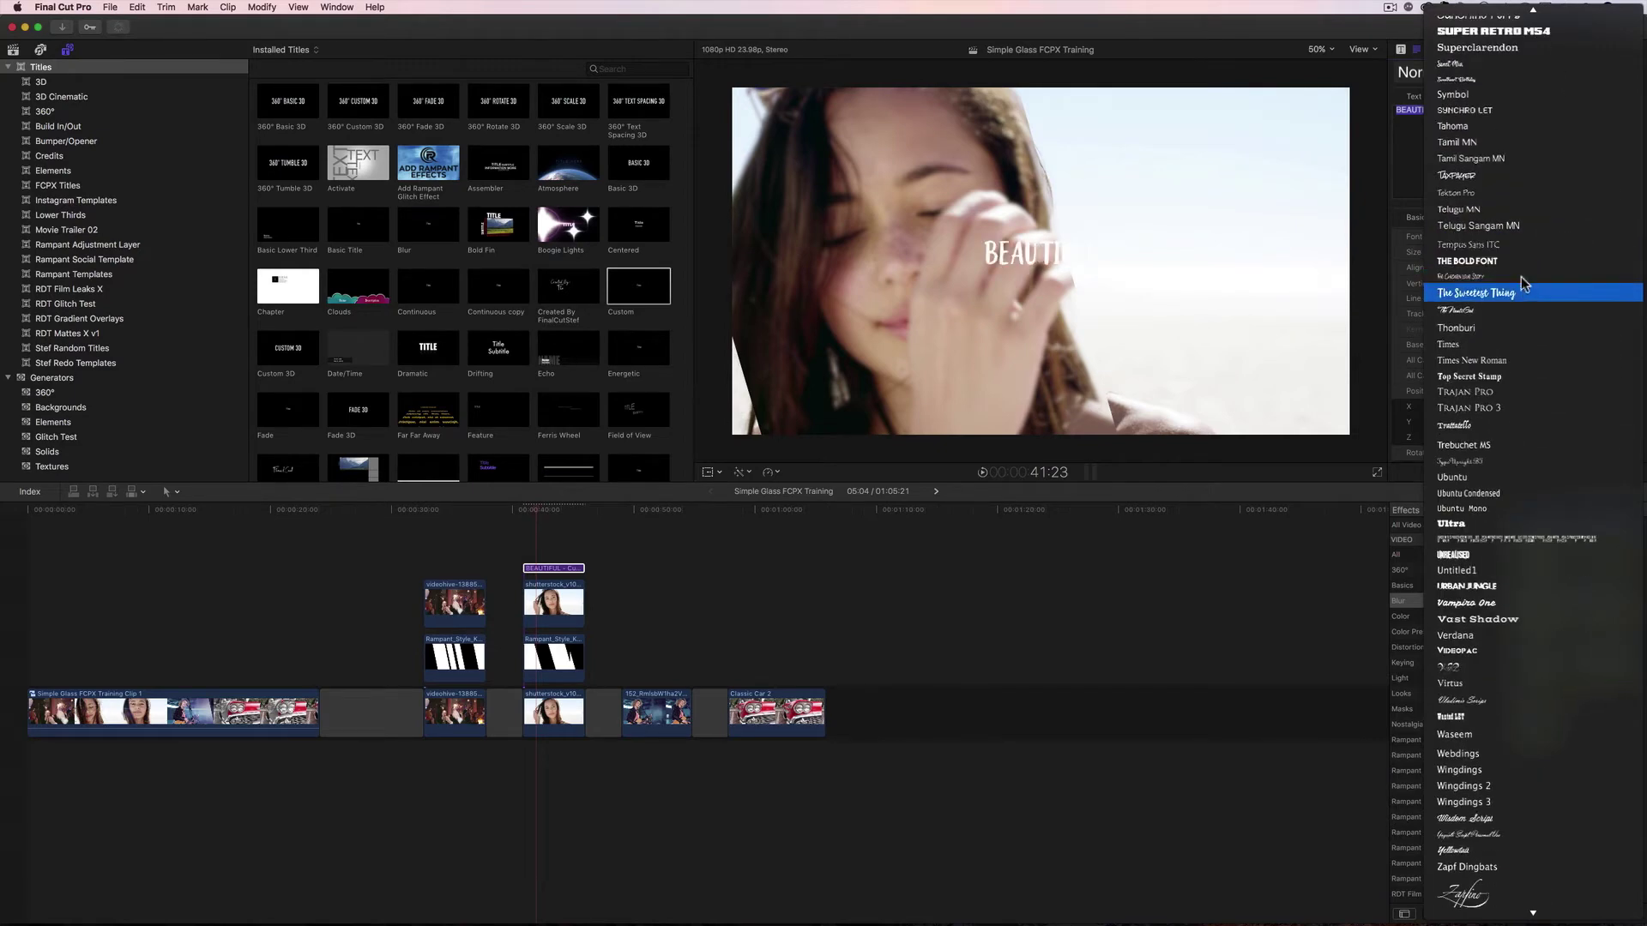
click(1524, 261)
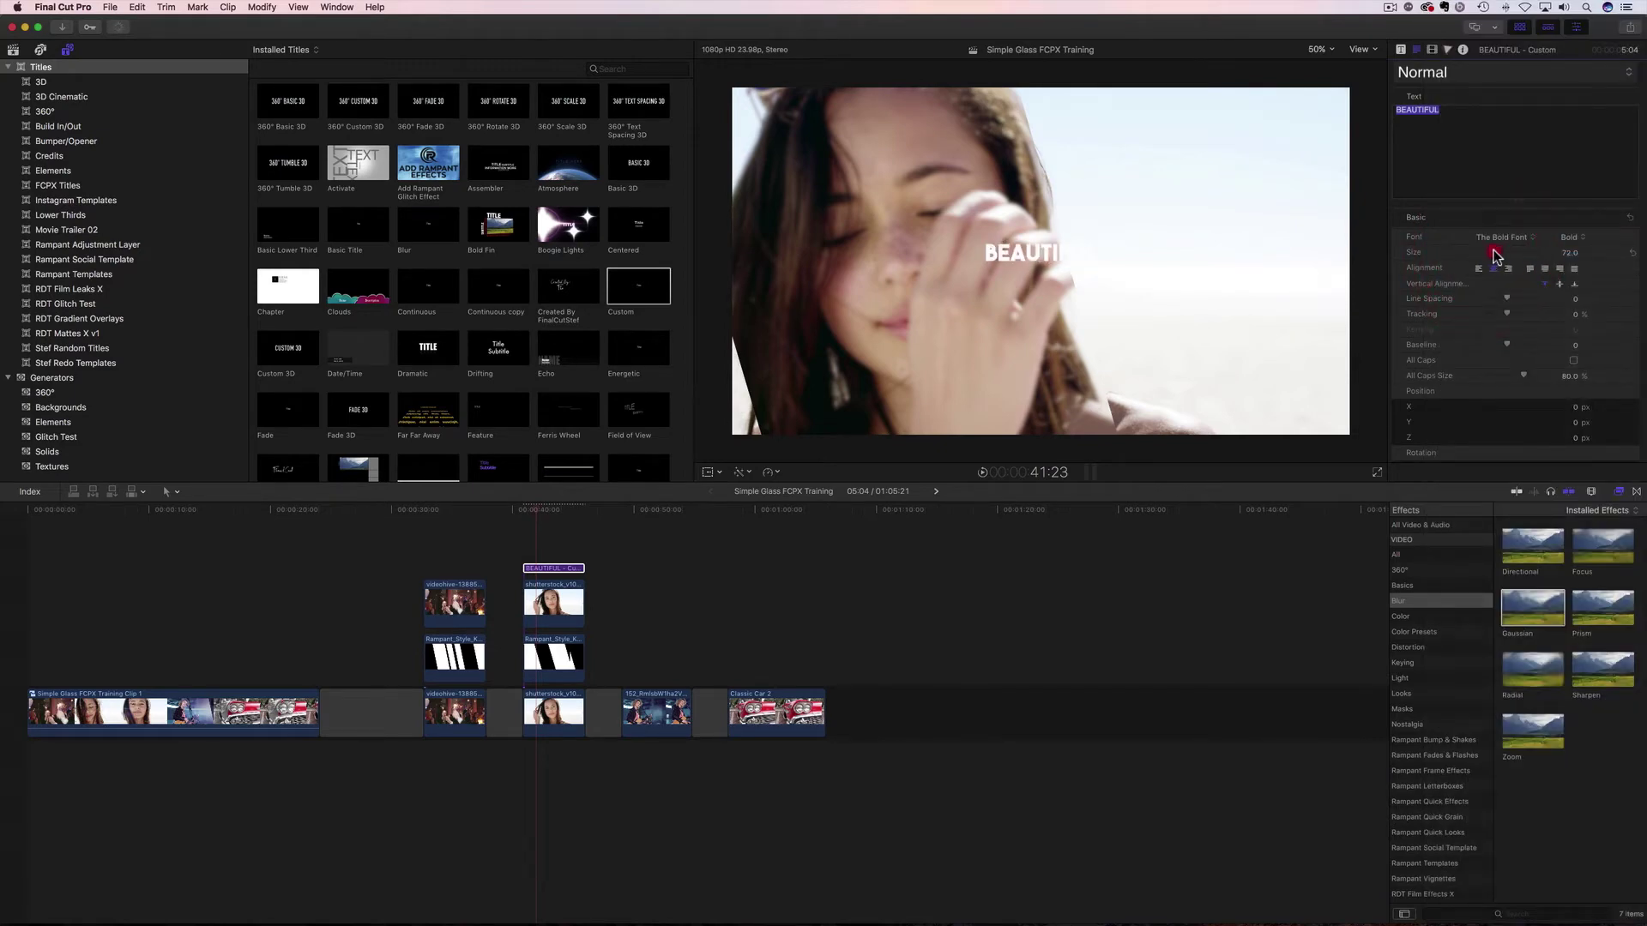
drag(1494, 254, 1521, 254)
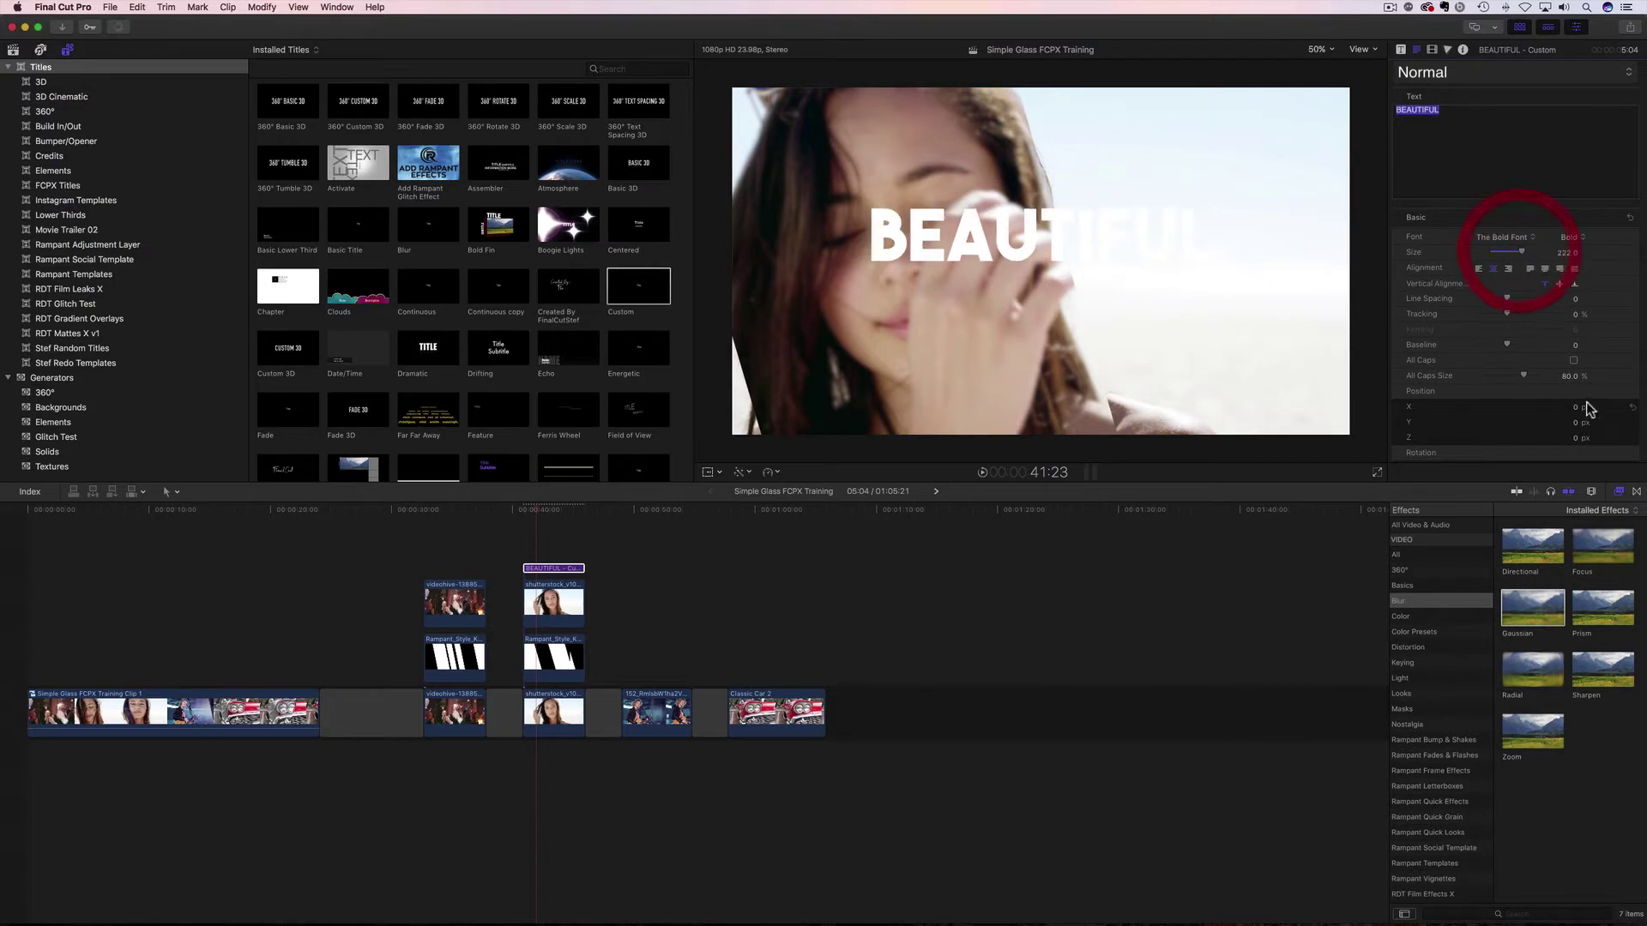
drag(1576, 426, 1626, 410)
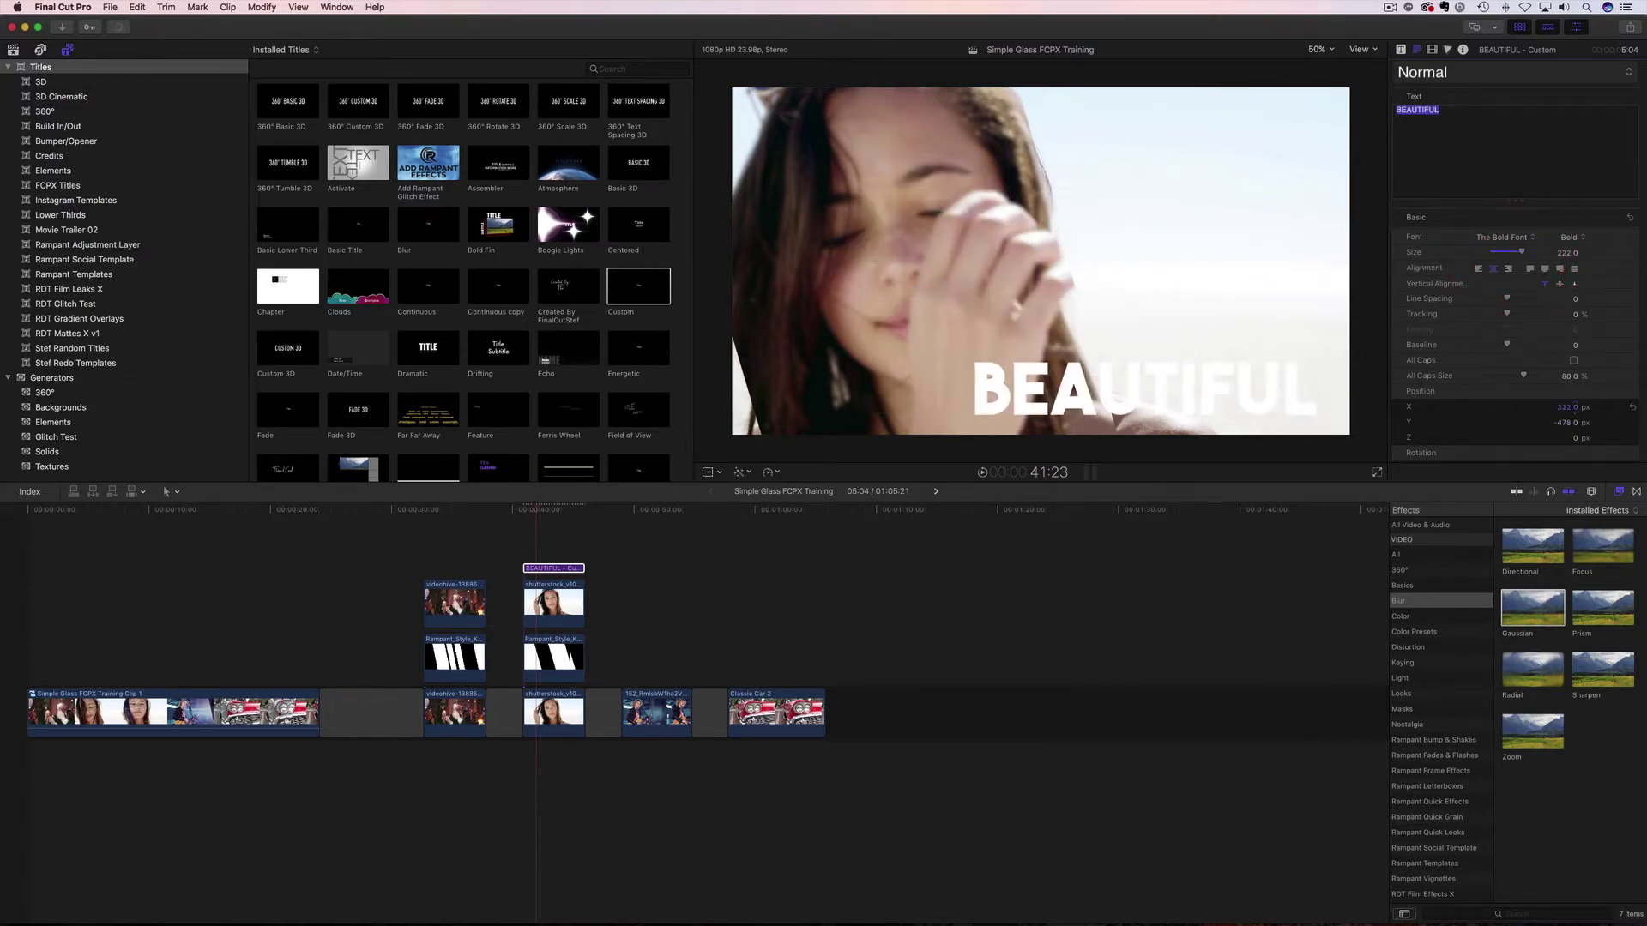
- Change the BEAUTIFUL title's face color to pale yellow and play back the section
scroll(1561, 365, down, 5)
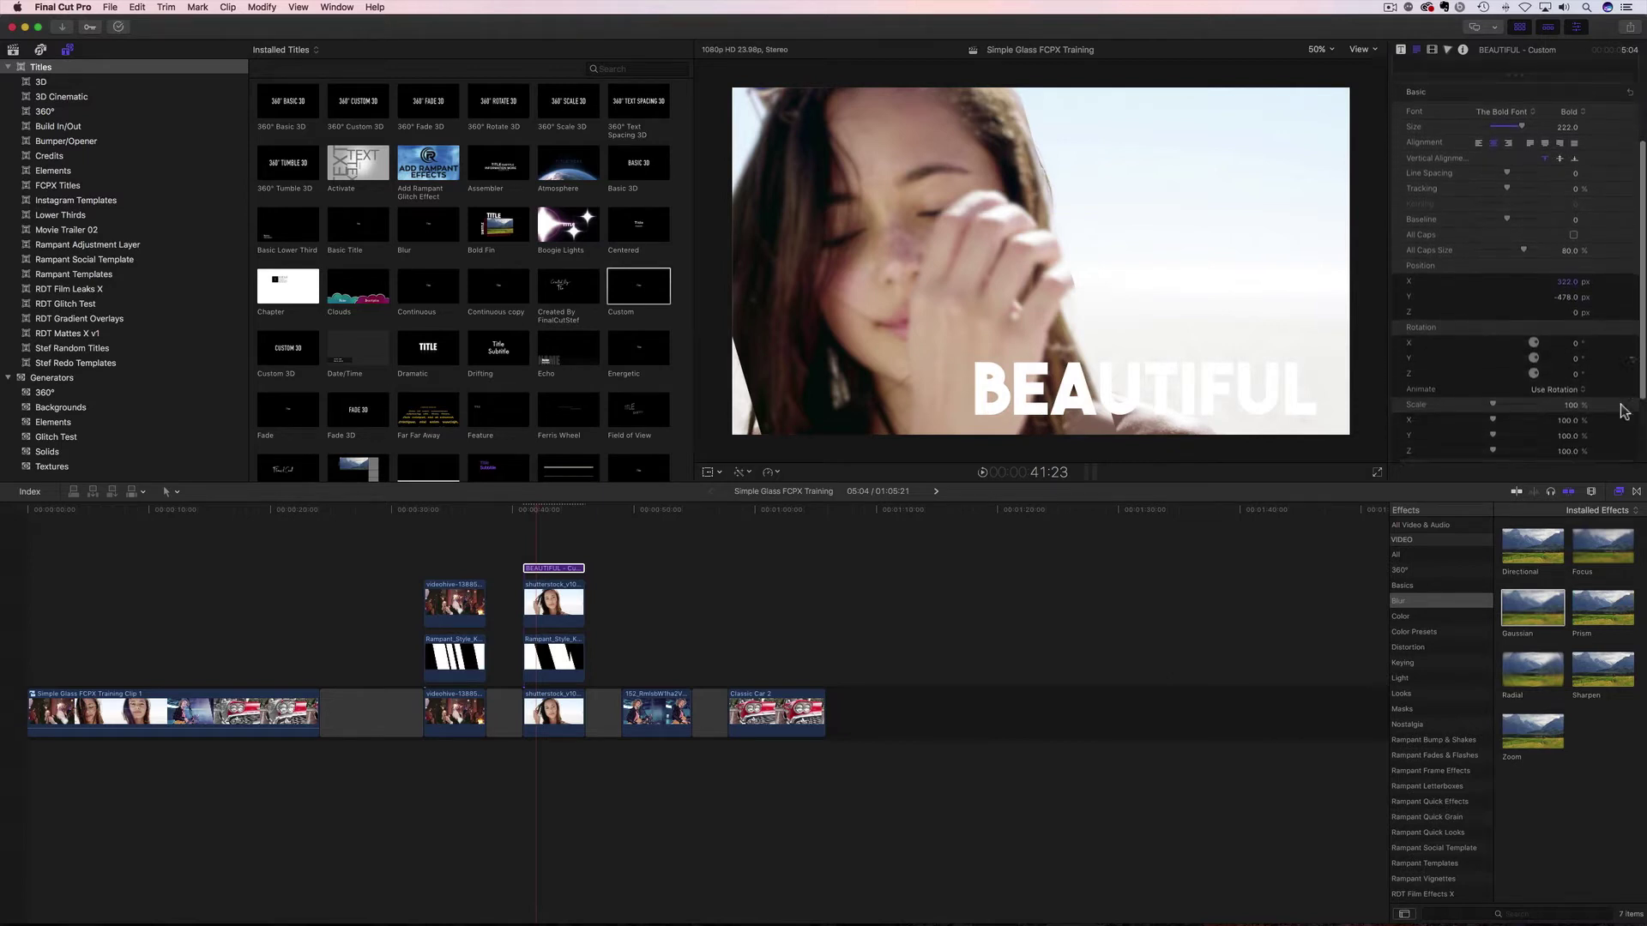
click(1615, 397)
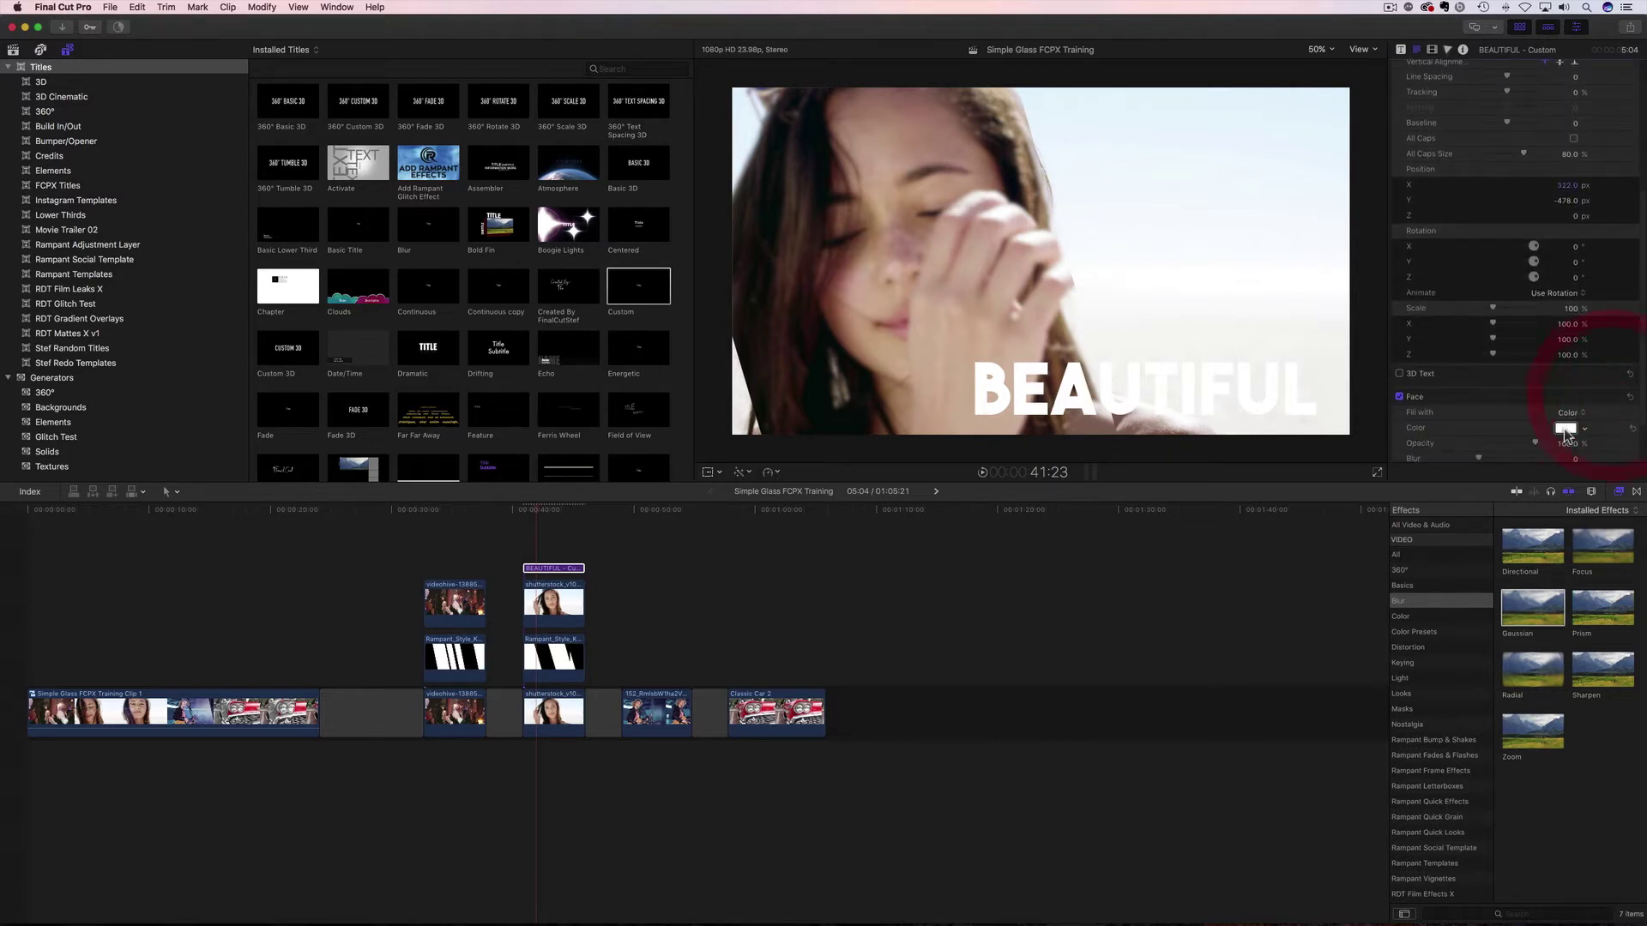
click(1567, 428)
click(107, 347)
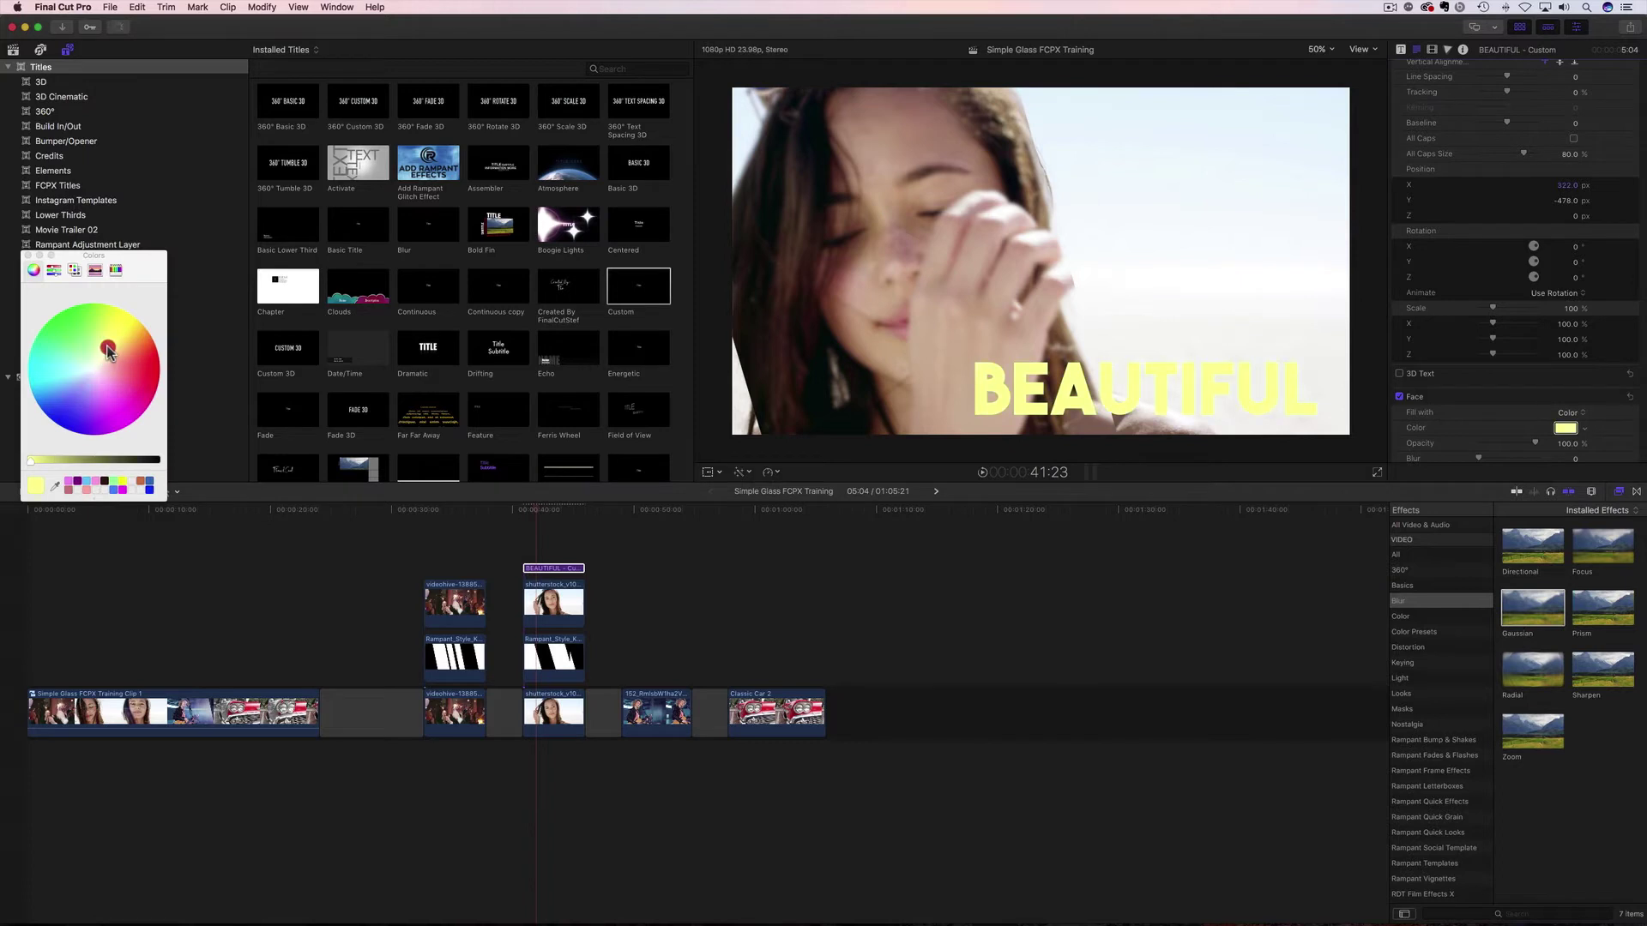
click(27, 256)
click(520, 510)
key(space)
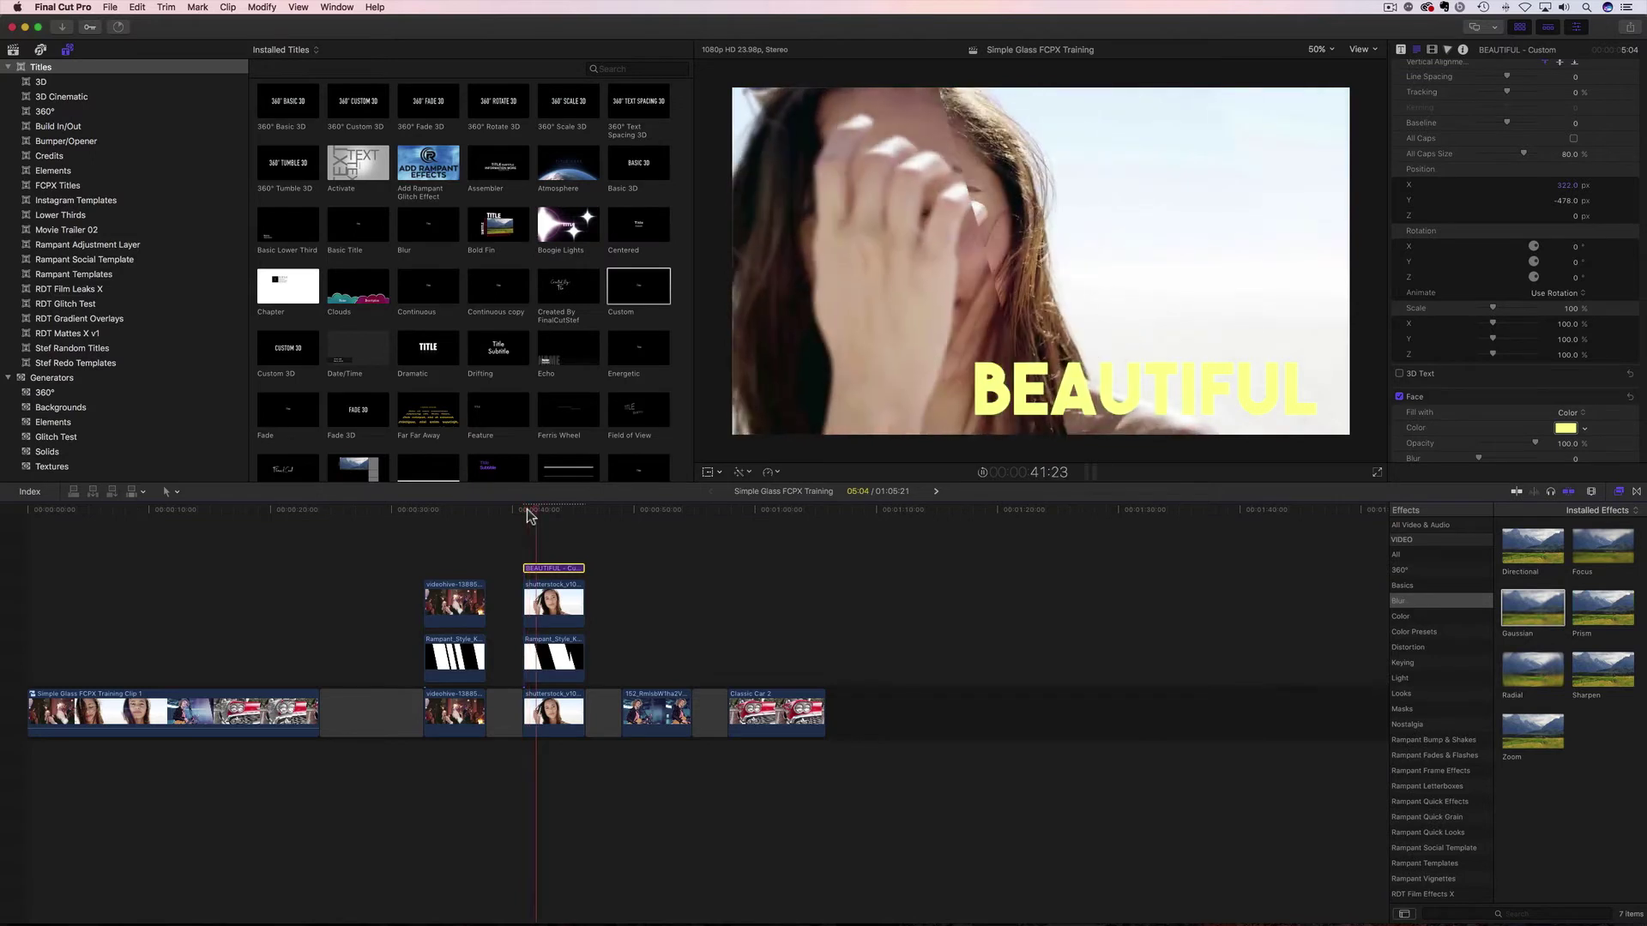
click(523, 511)
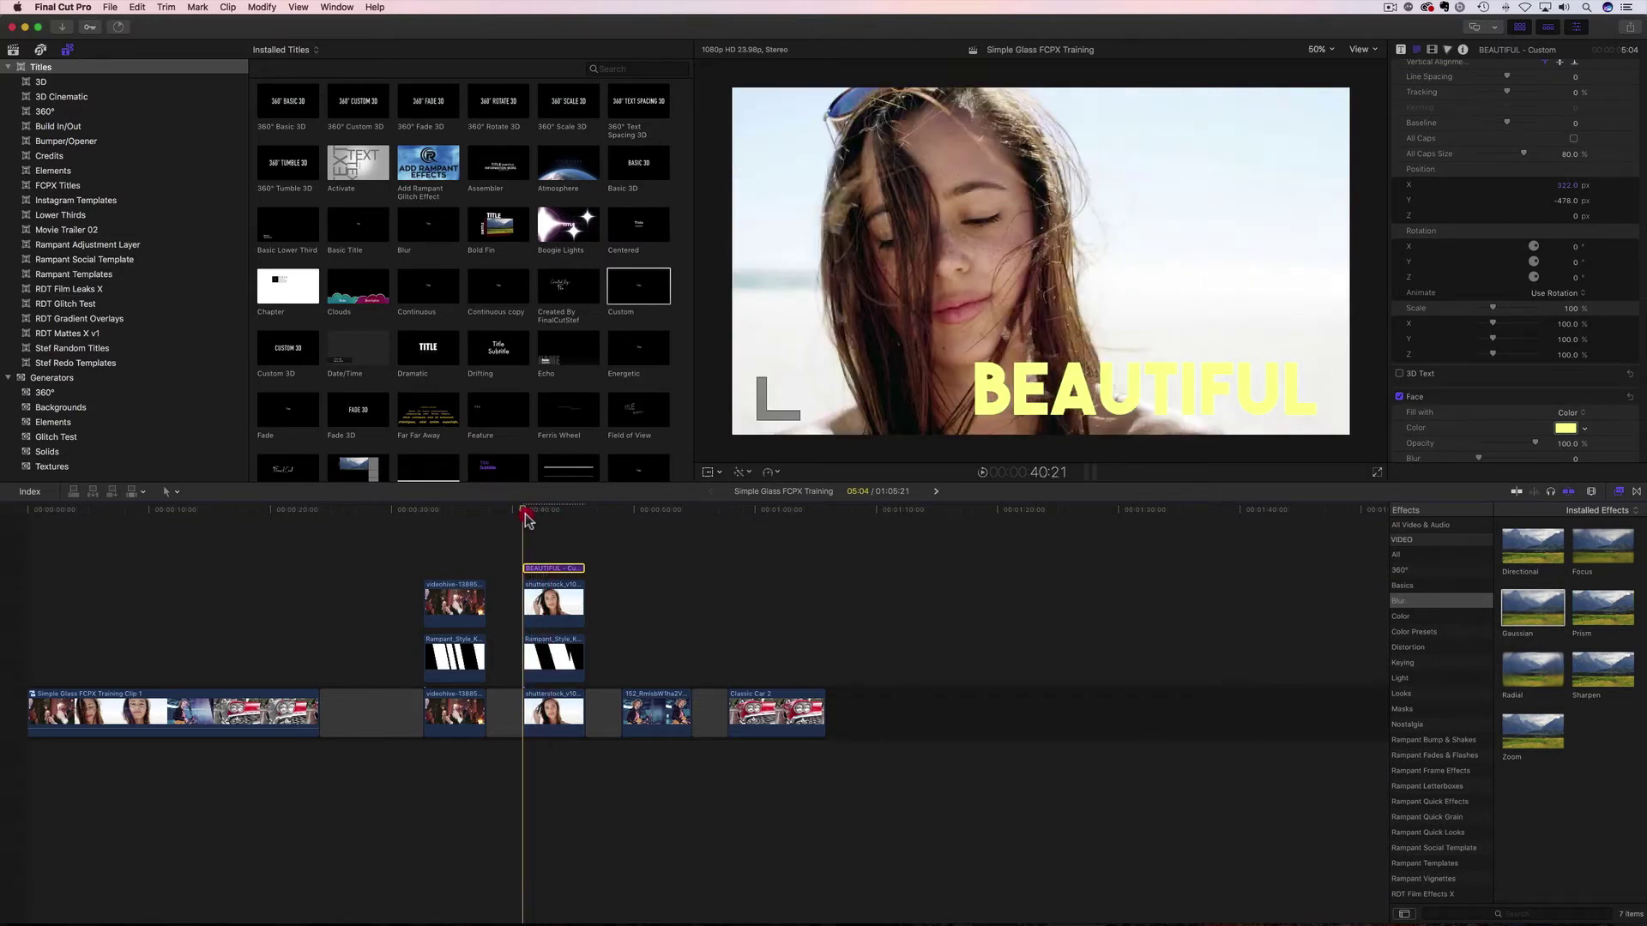
key(space)
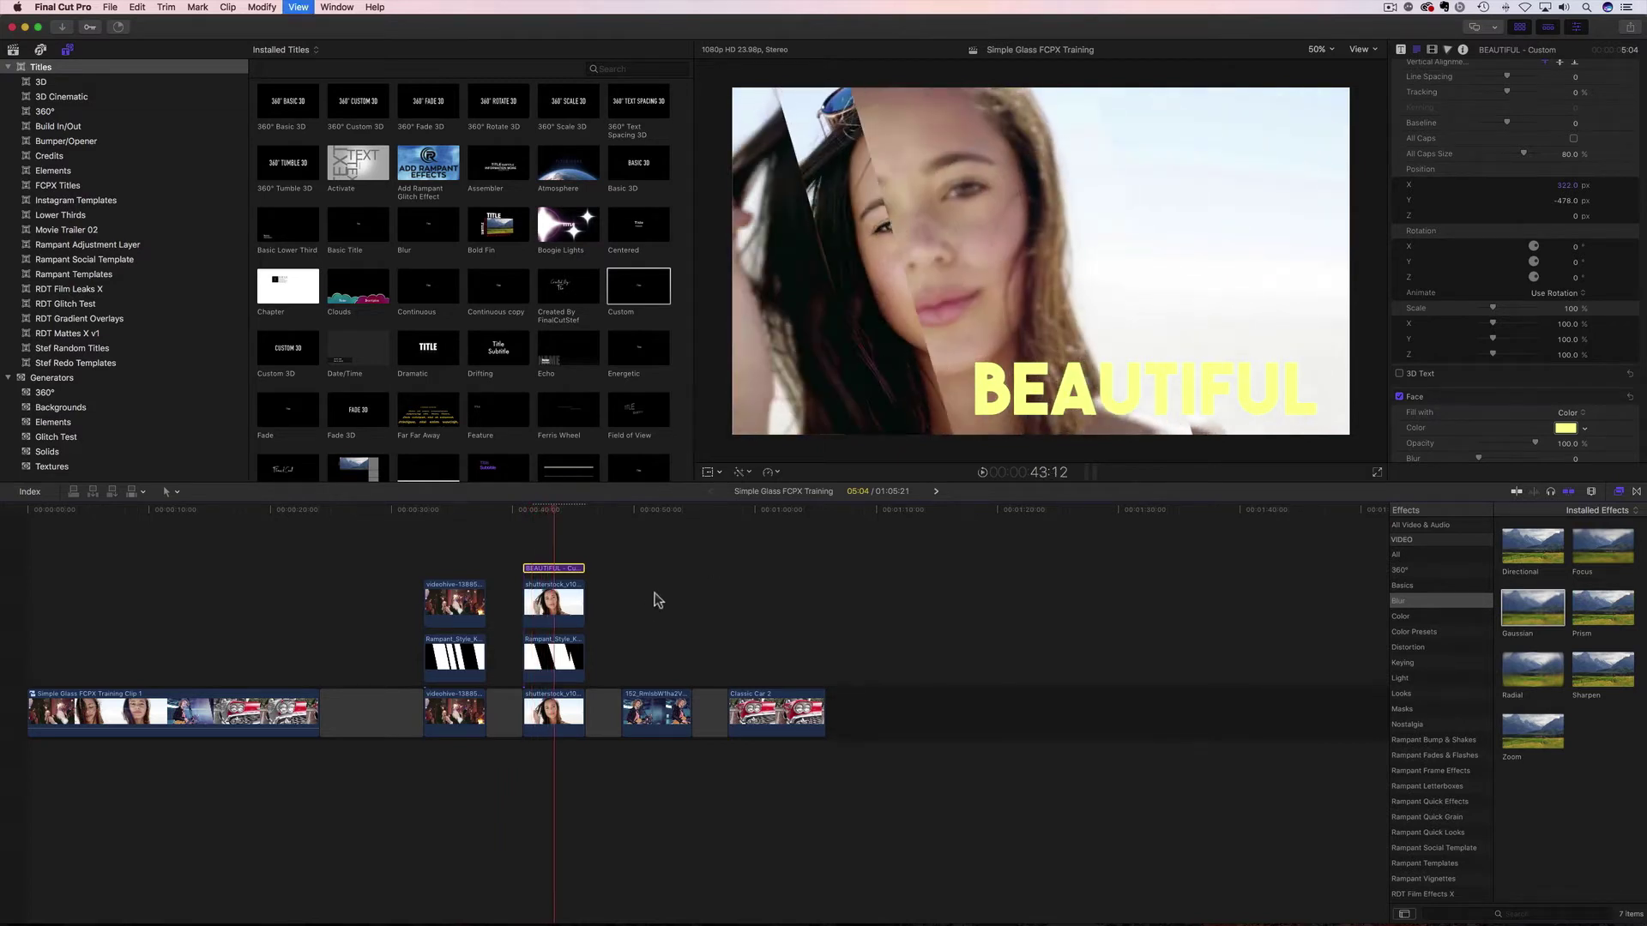
- Set the BEAUTIFUL title's blend mode to Behind
double_click(558, 568)
click(557, 573)
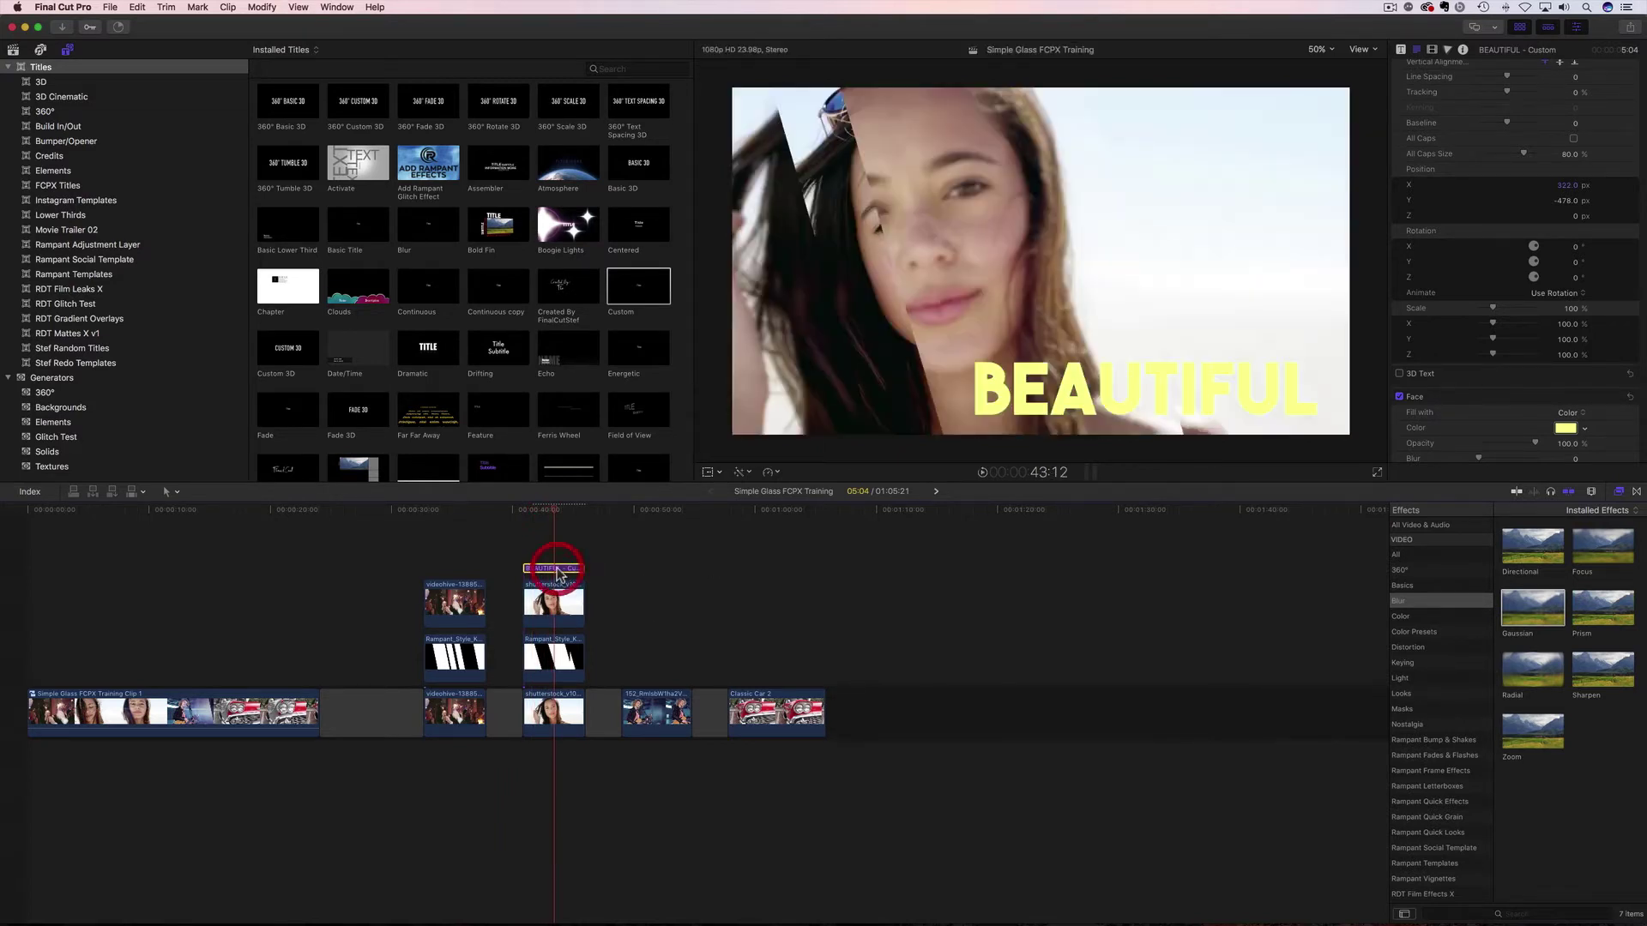
scroll(1506, 256, up, 5)
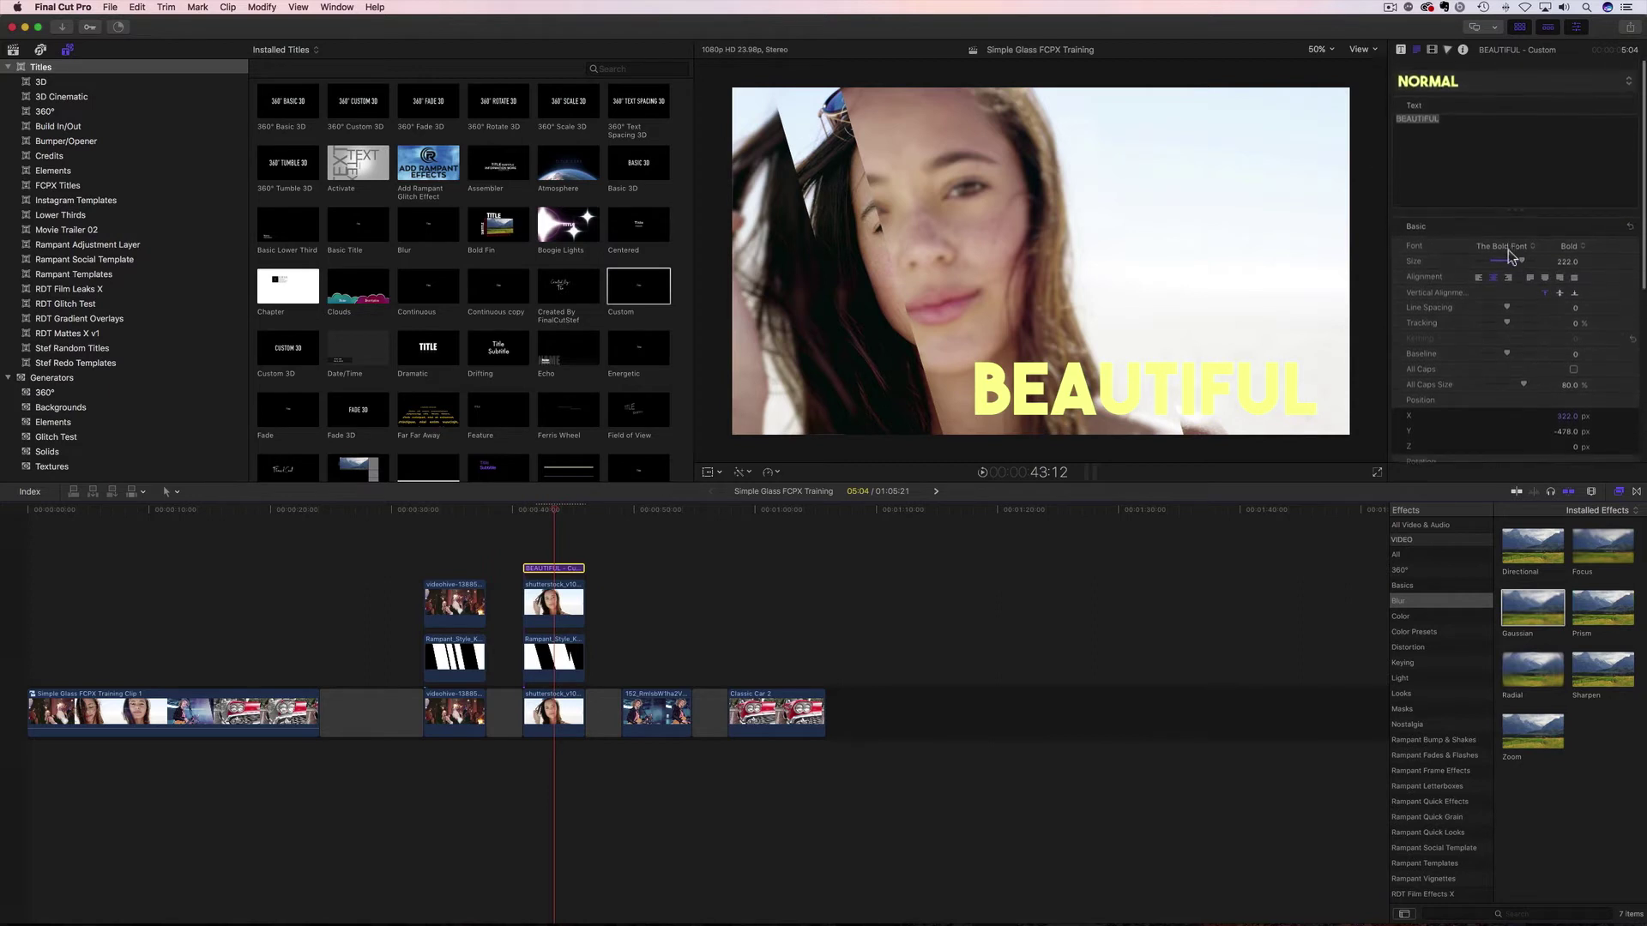
click(1433, 52)
click(1563, 88)
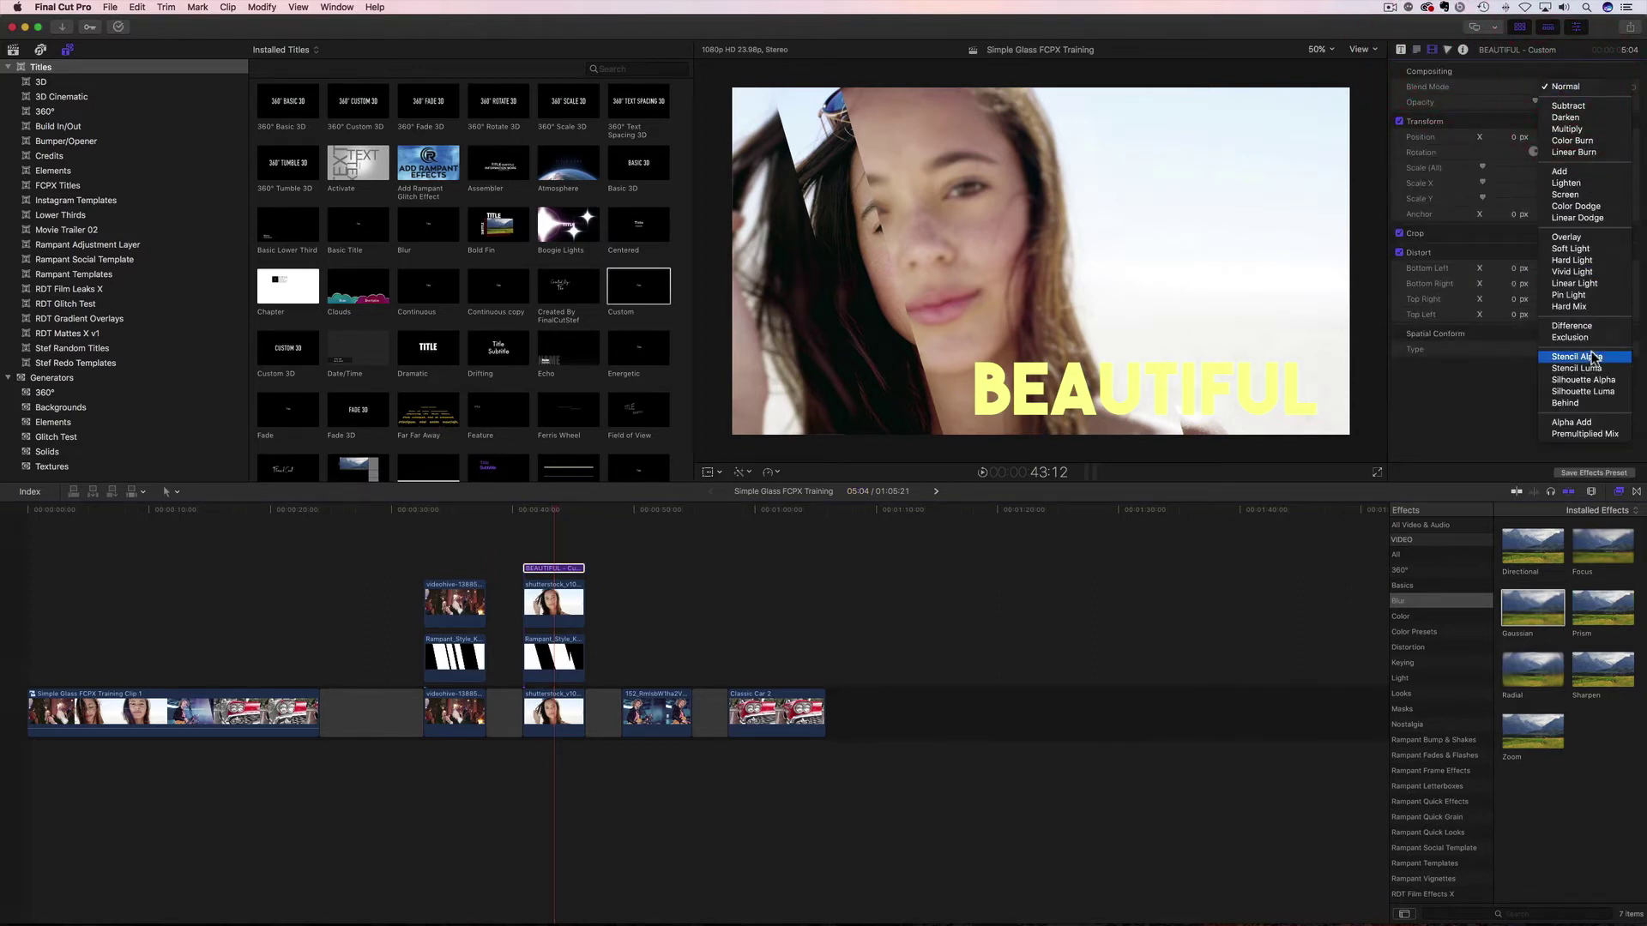
click(1580, 405)
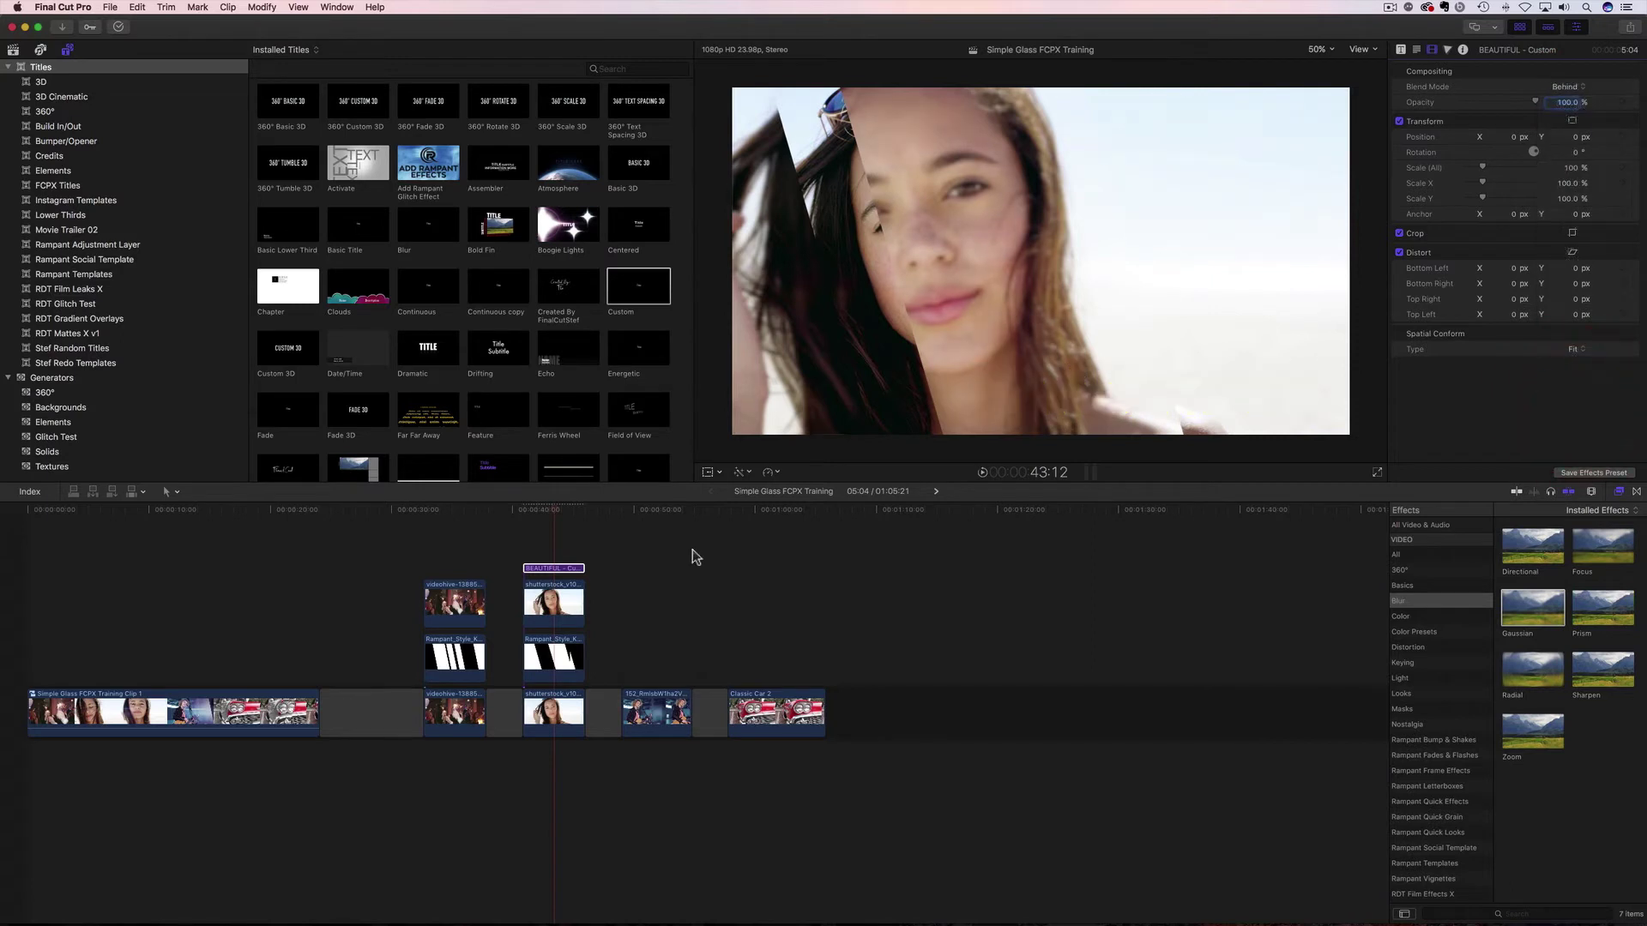
- Move the BEAUTIFUL title between the top portrait clip and the matte, and play back the section
drag(549, 573, 549, 625)
drag(552, 507, 525, 515)
key(space)
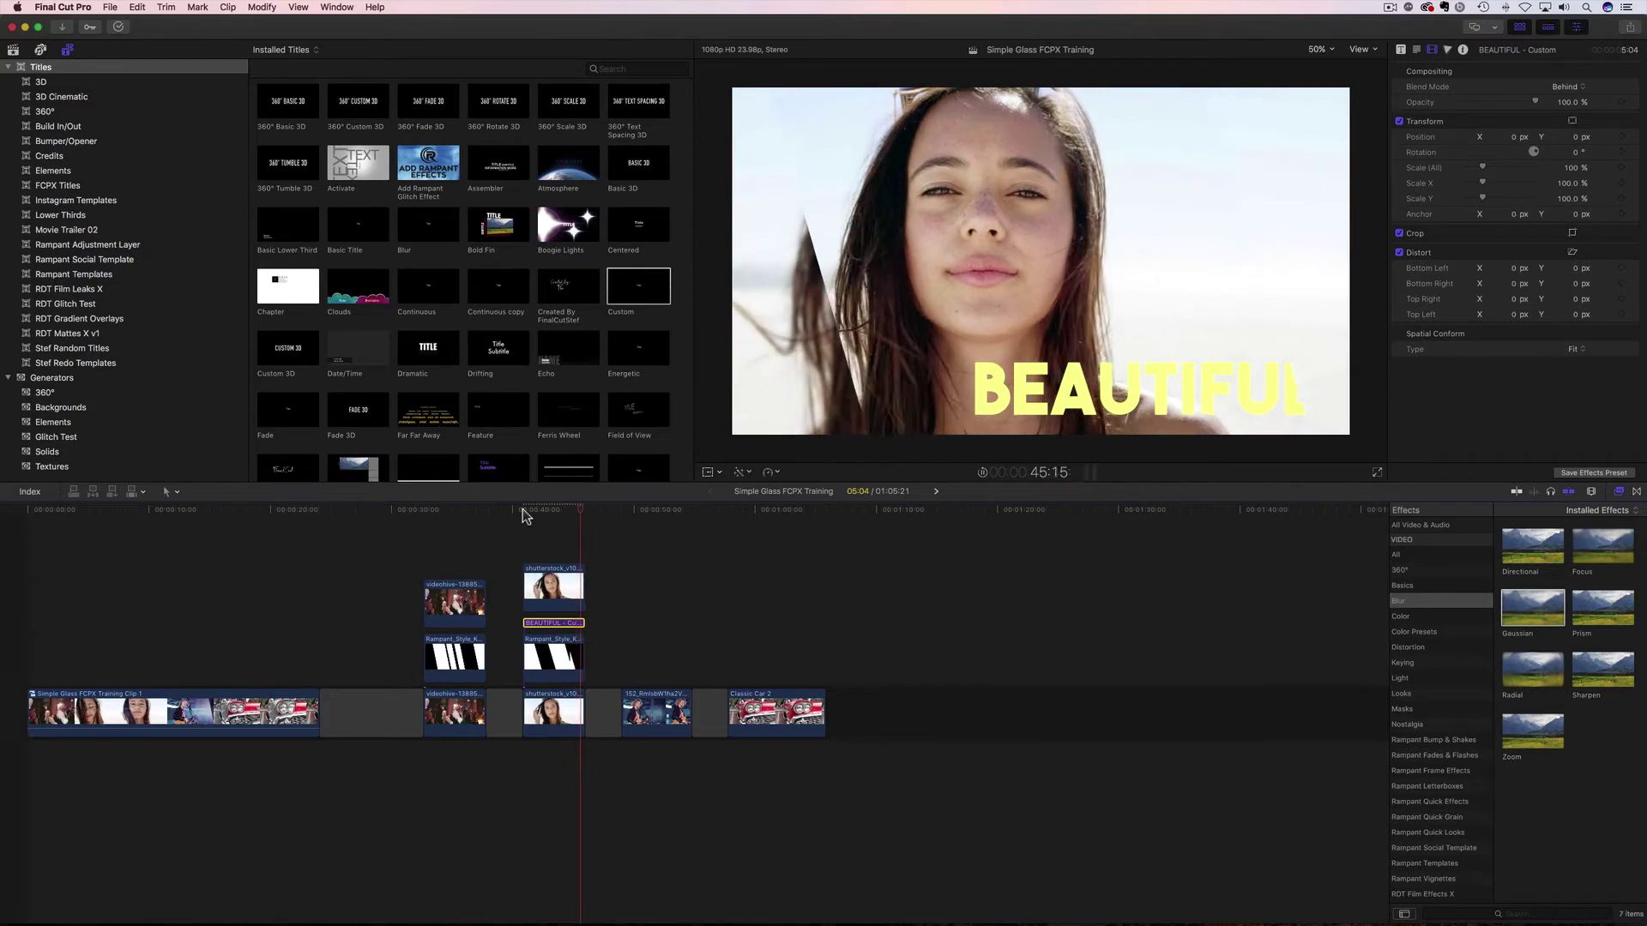
drag(560, 513, 538, 513)
click(547, 624)
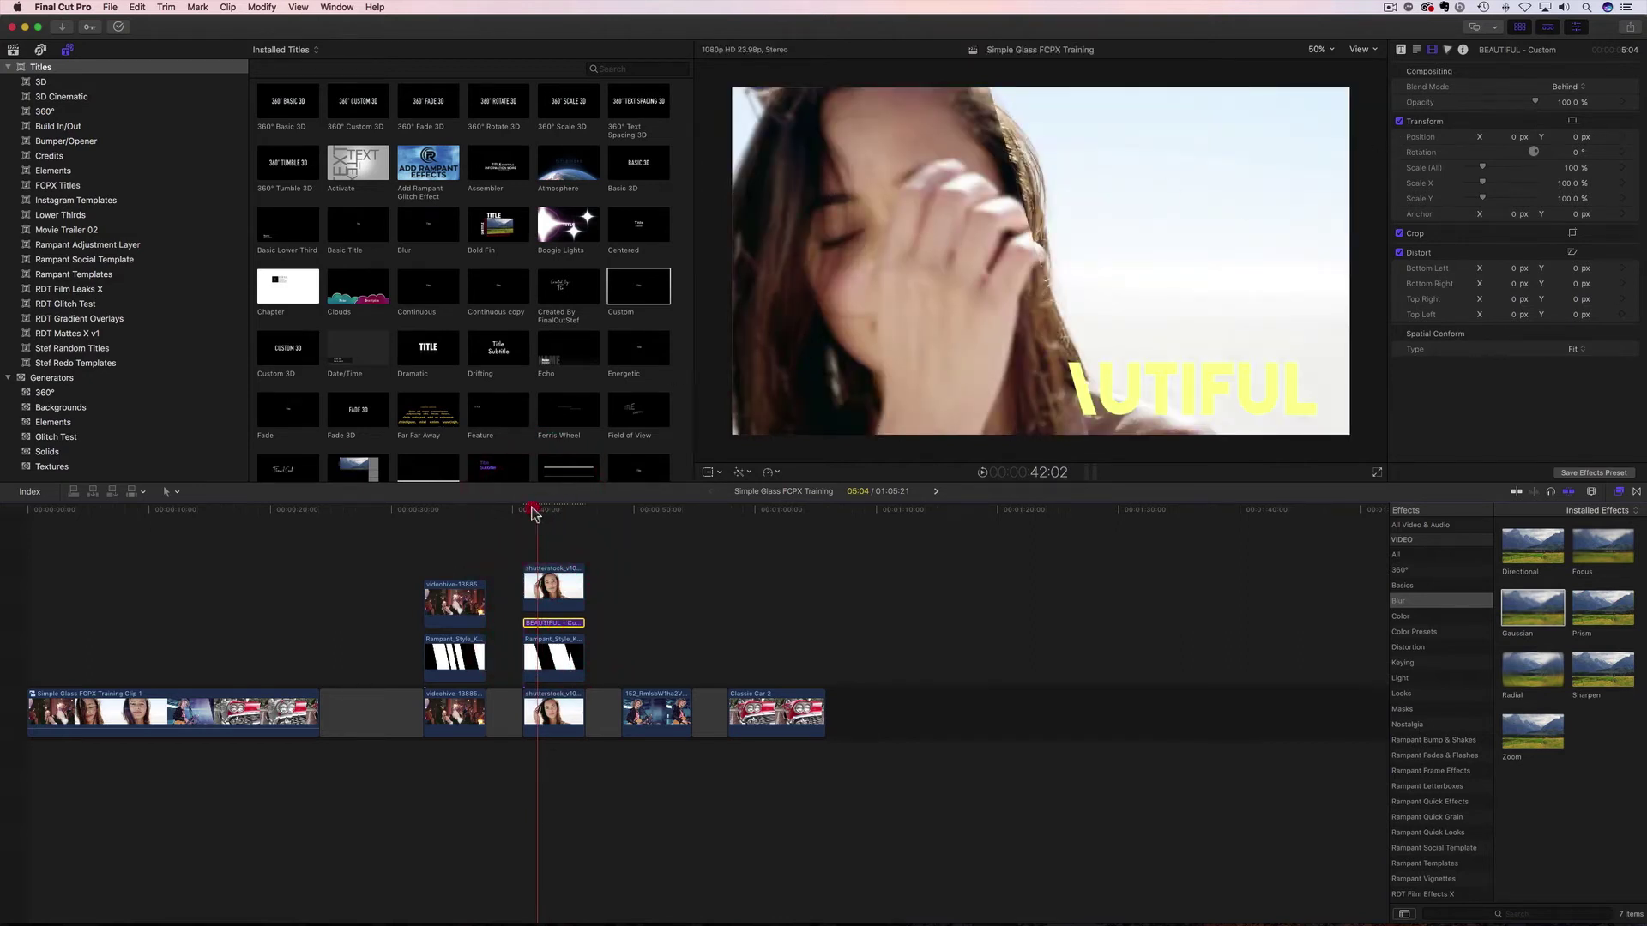
drag(532, 513, 542, 515)
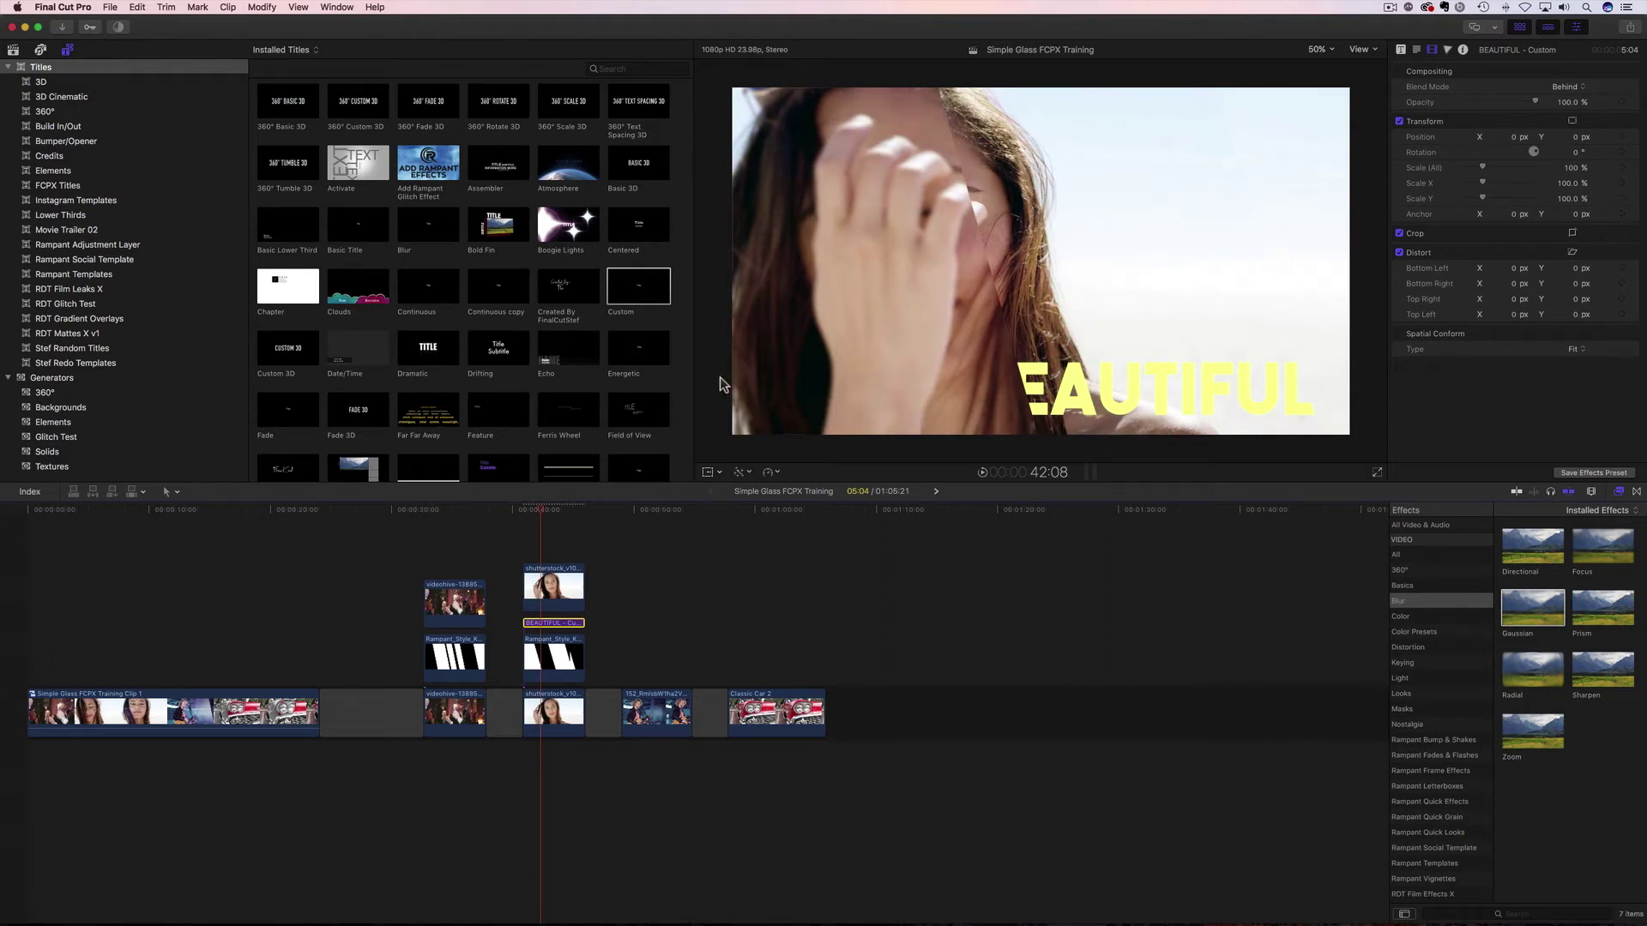
- Keyframe the title's X position from about -1458 px at the clip start to about 688 px at its end, and review the move
drag(539, 513, 528, 515)
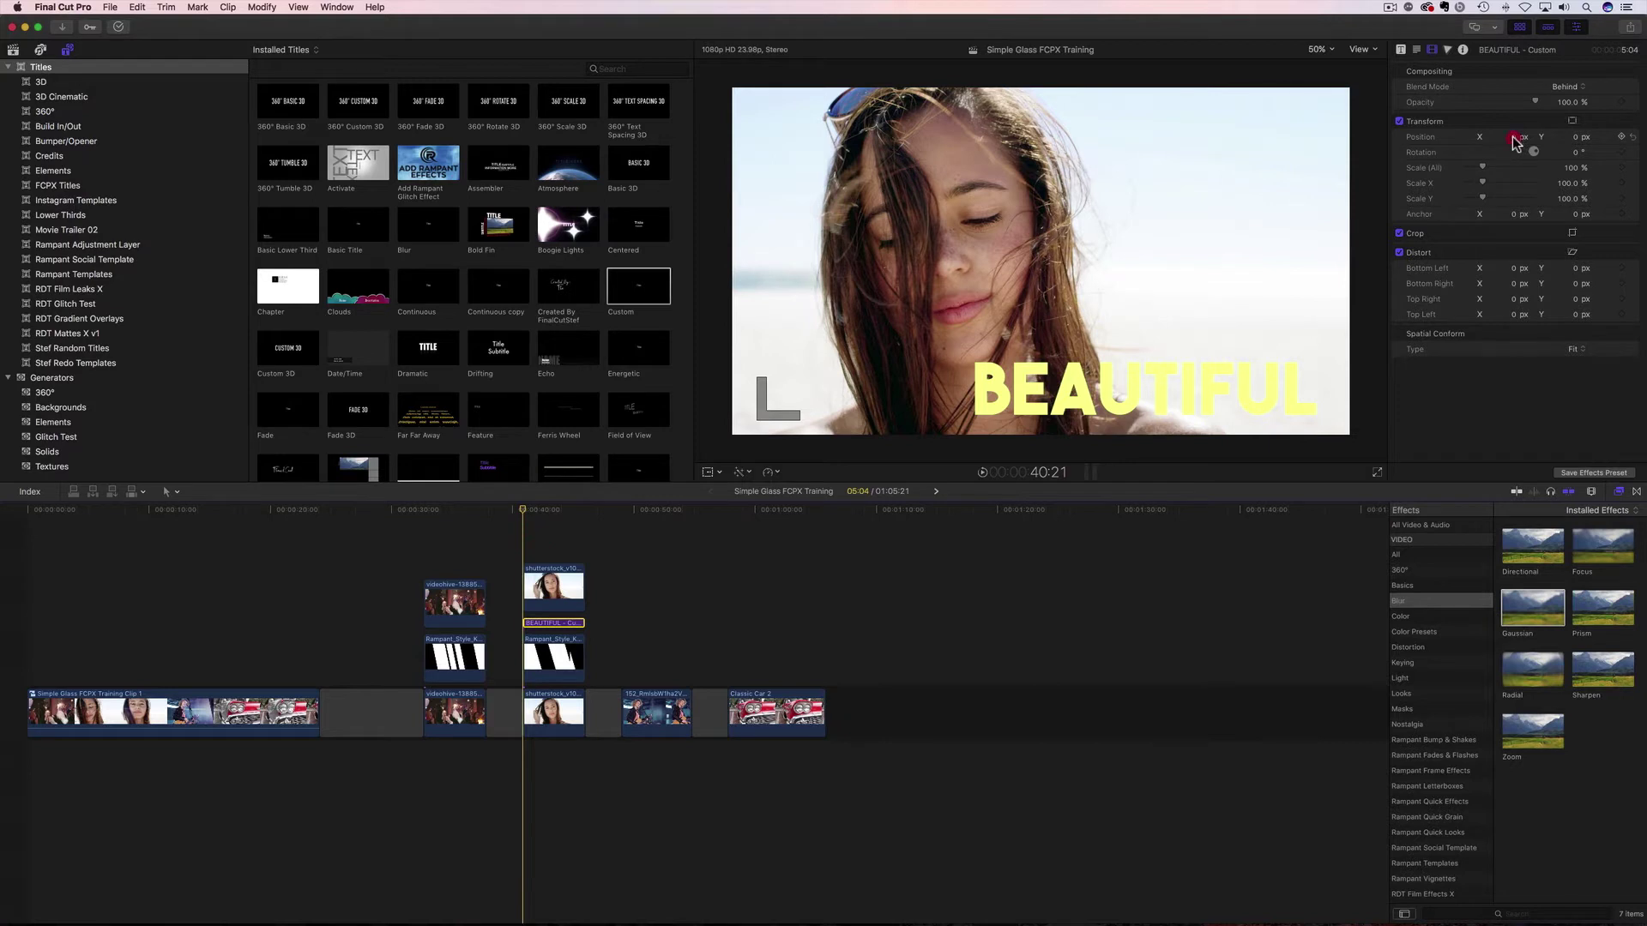
drag(1516, 143, 1445, 143)
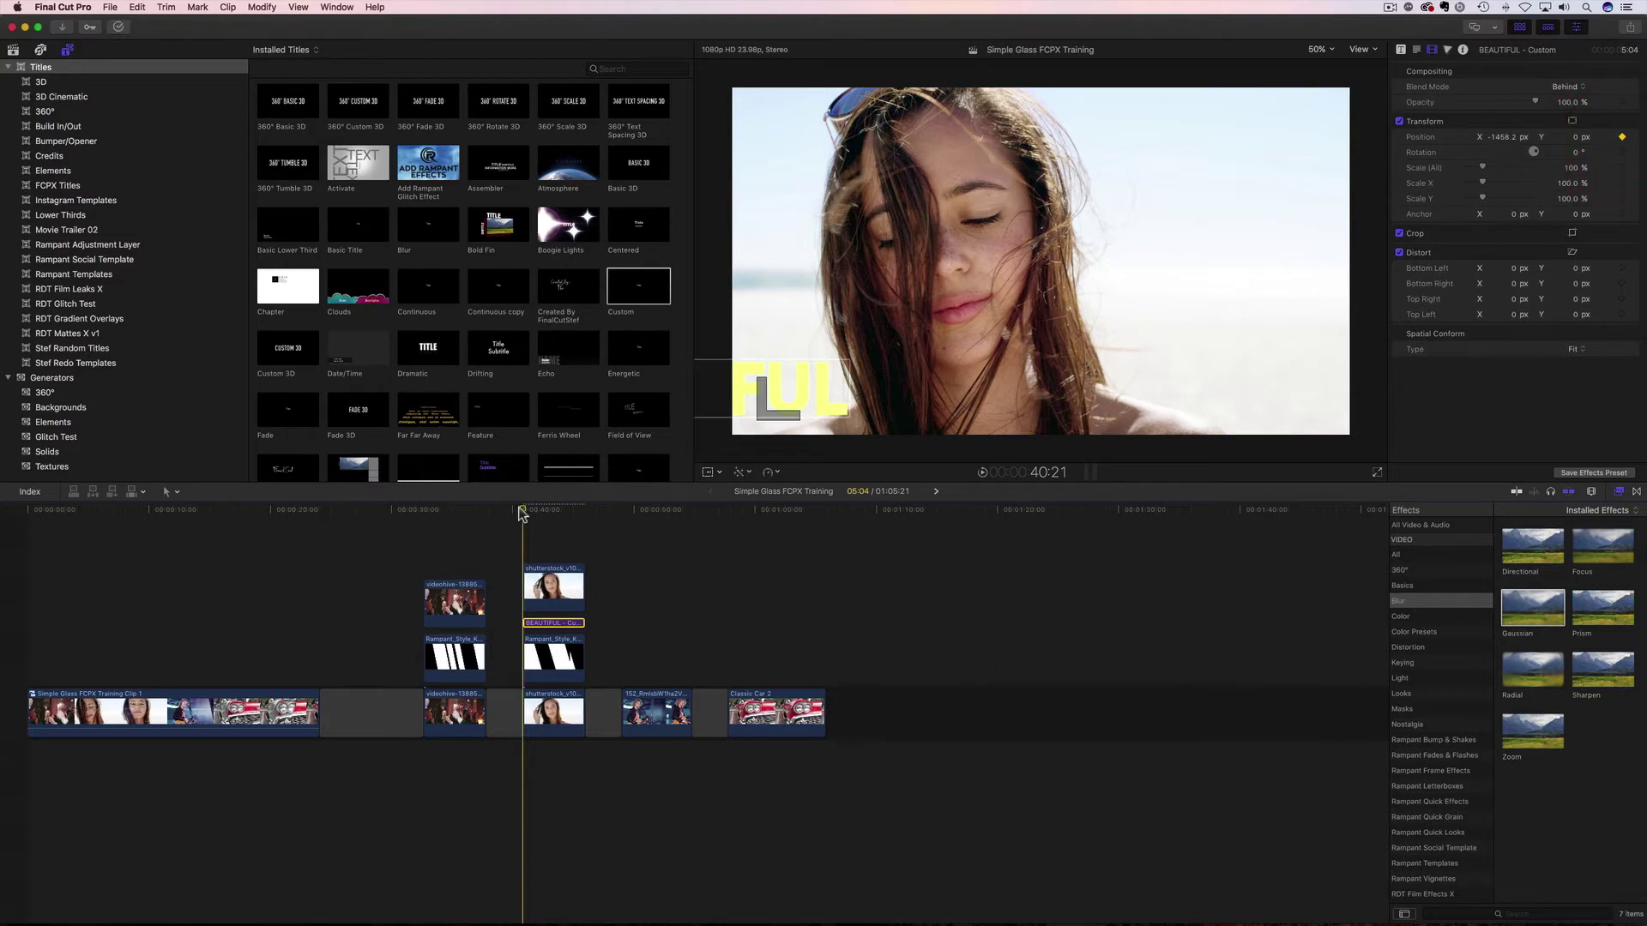
drag(542, 515, 583, 515)
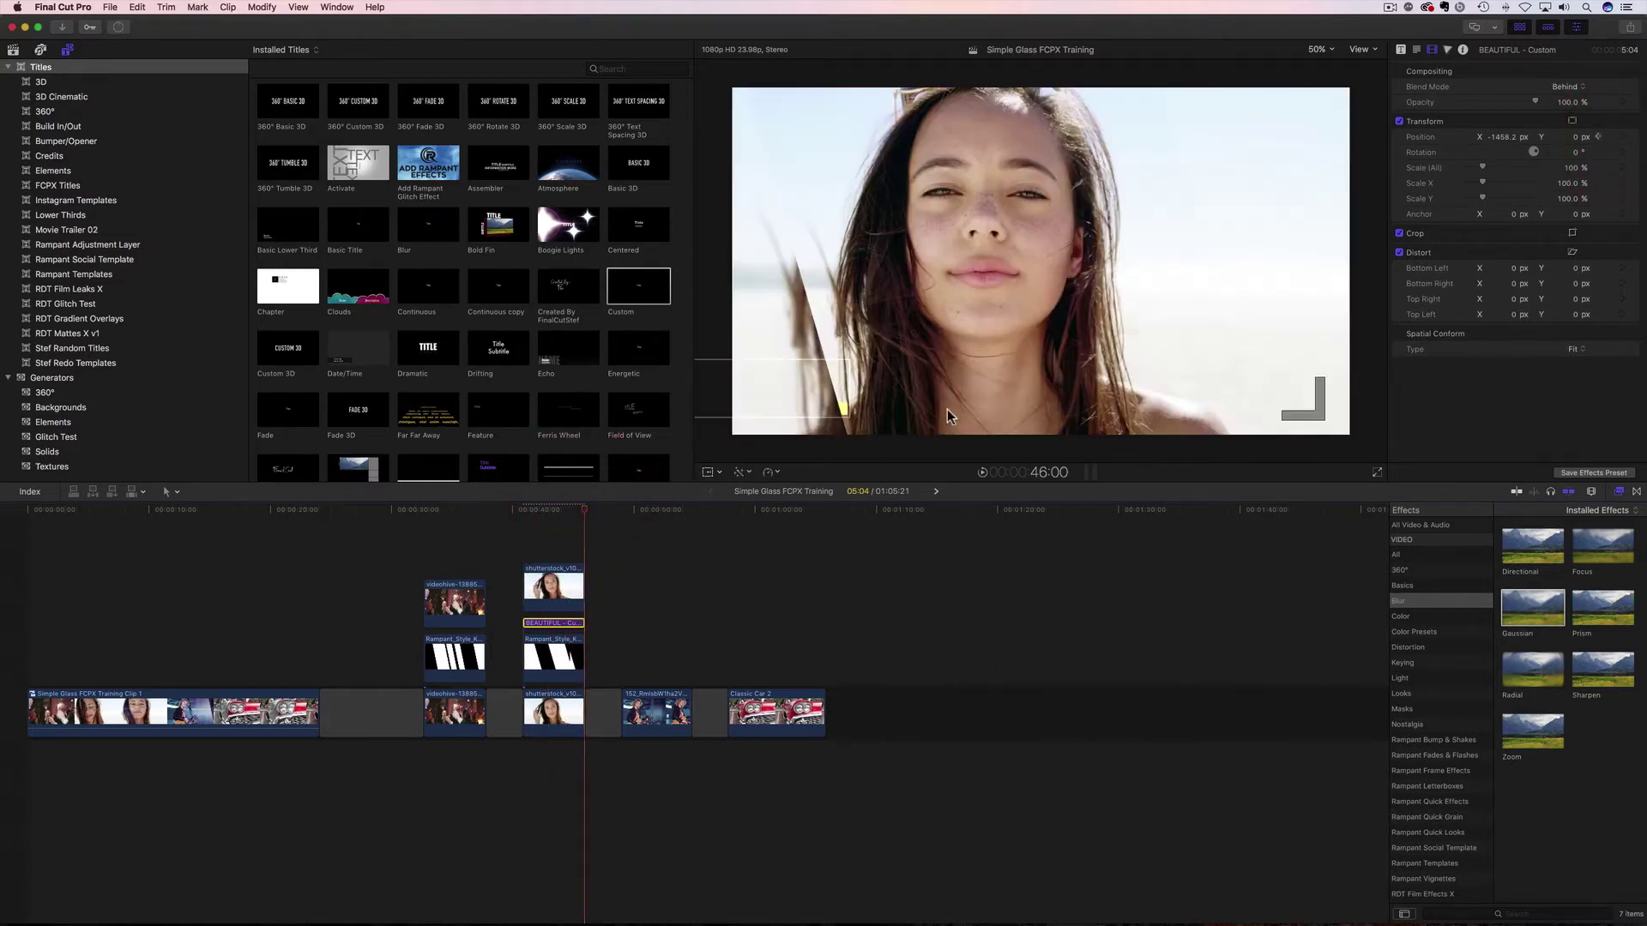
drag(1501, 141, 1570, 141)
drag(580, 518, 525, 522)
key(space)
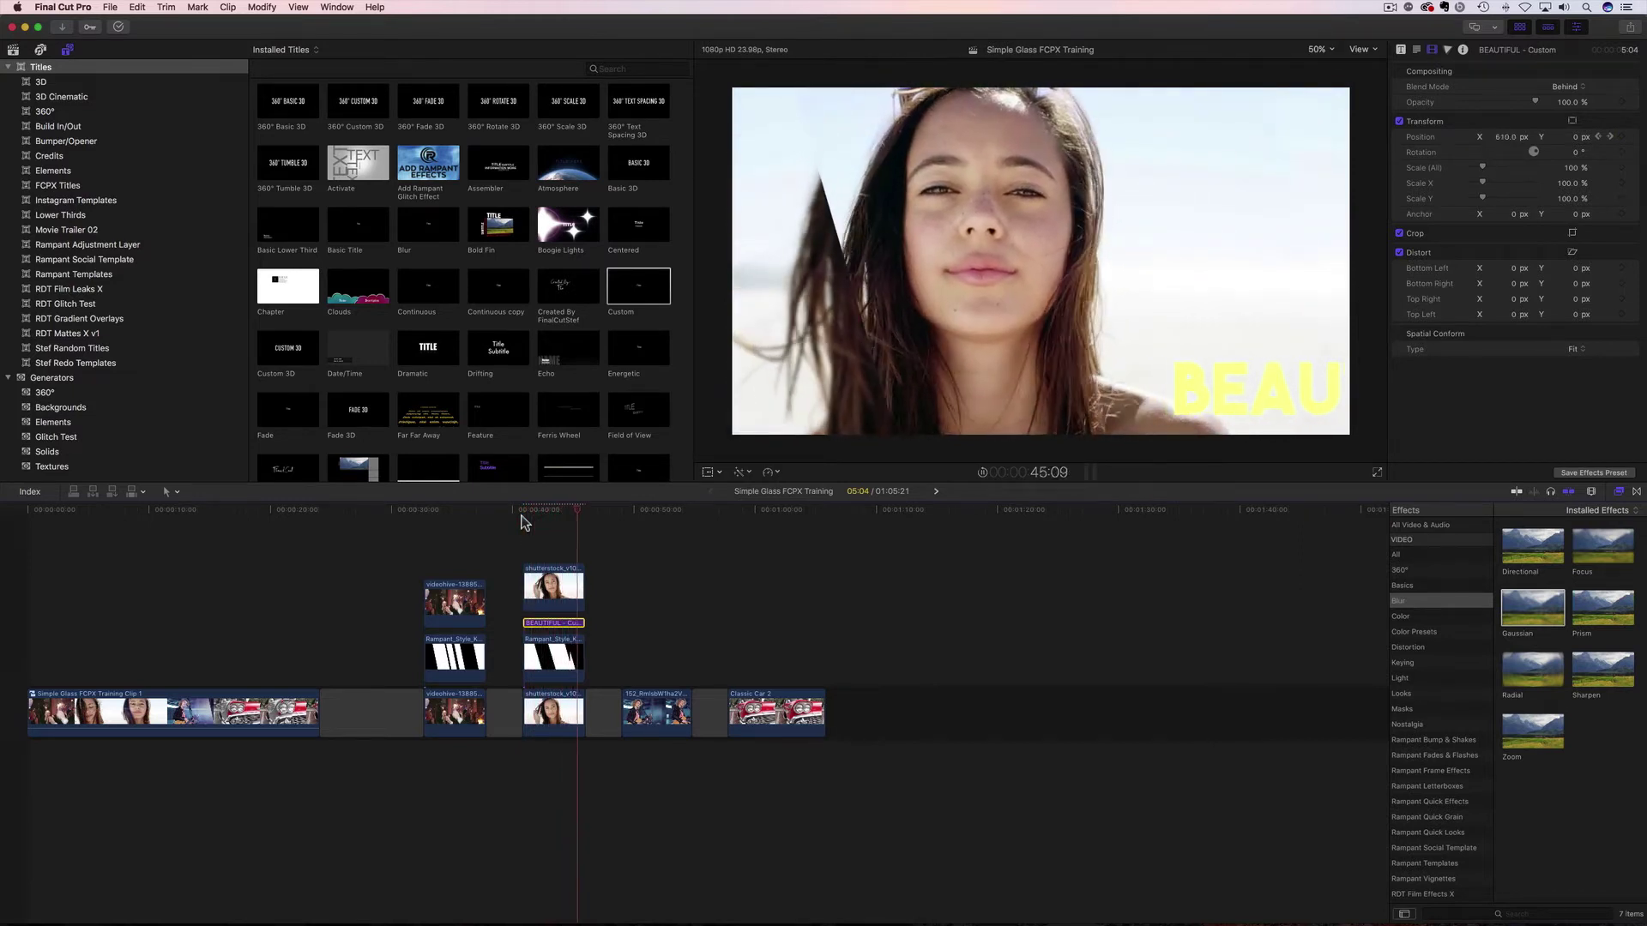
click(538, 519)
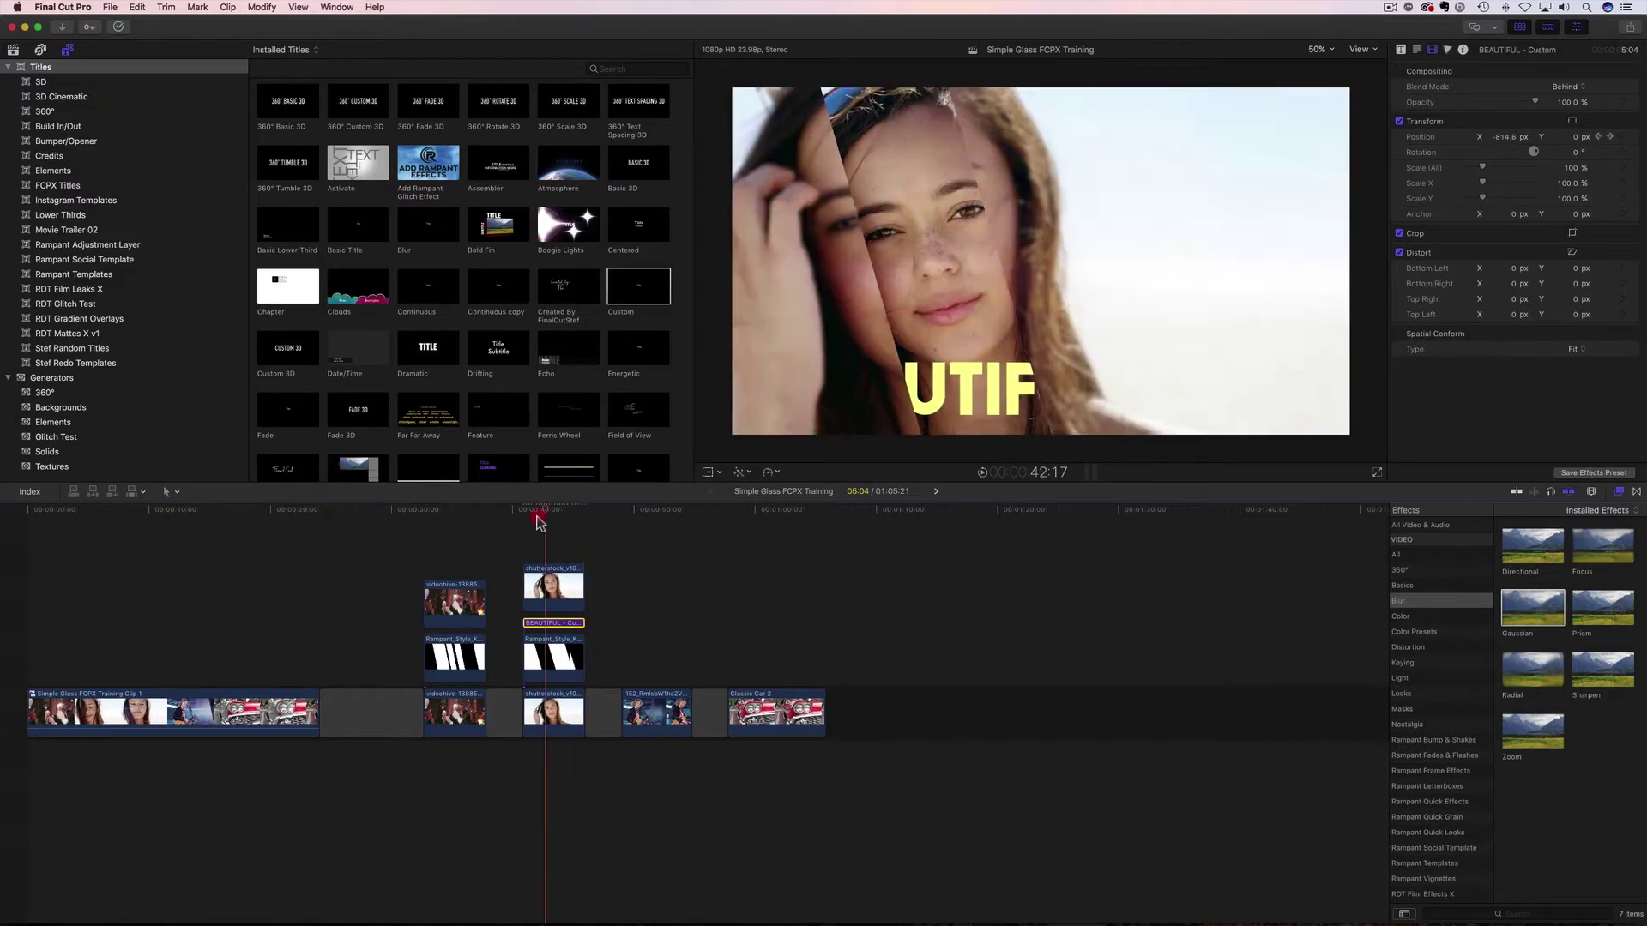
mouse_move(538, 520)
mouse_down()
mouse_move(582, 512)
mouse_move(526, 514)
mouse_move(545, 517)
mouse_up()
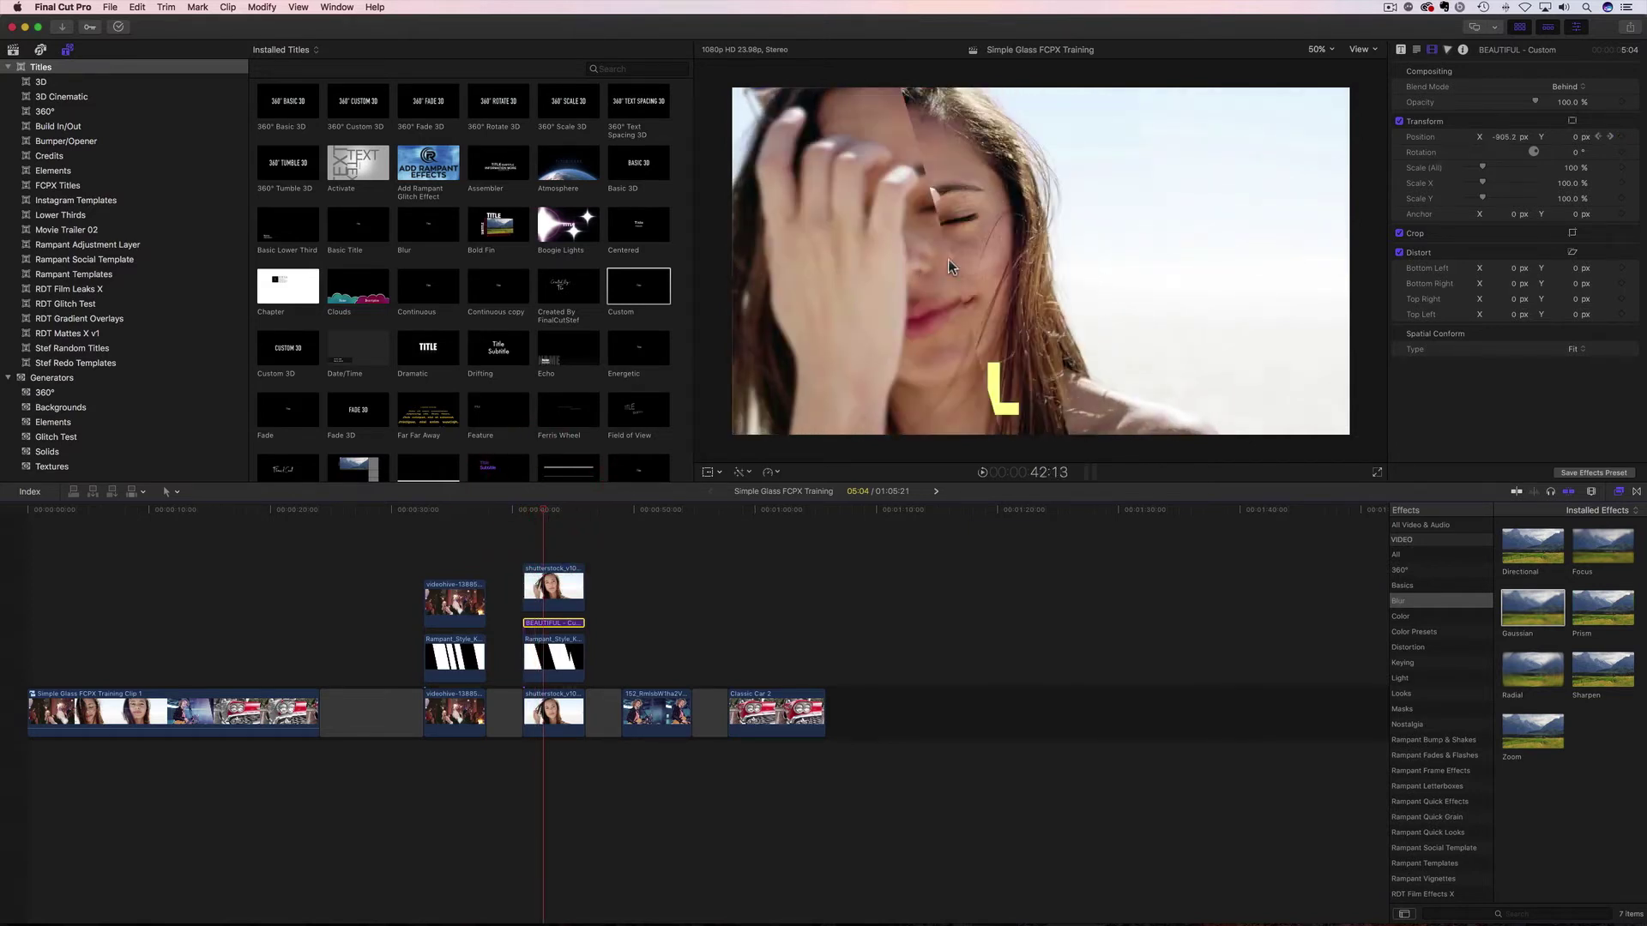
- Make the title's start and end position keyframes linear in its video animation and play back the move
right_click(553, 627)
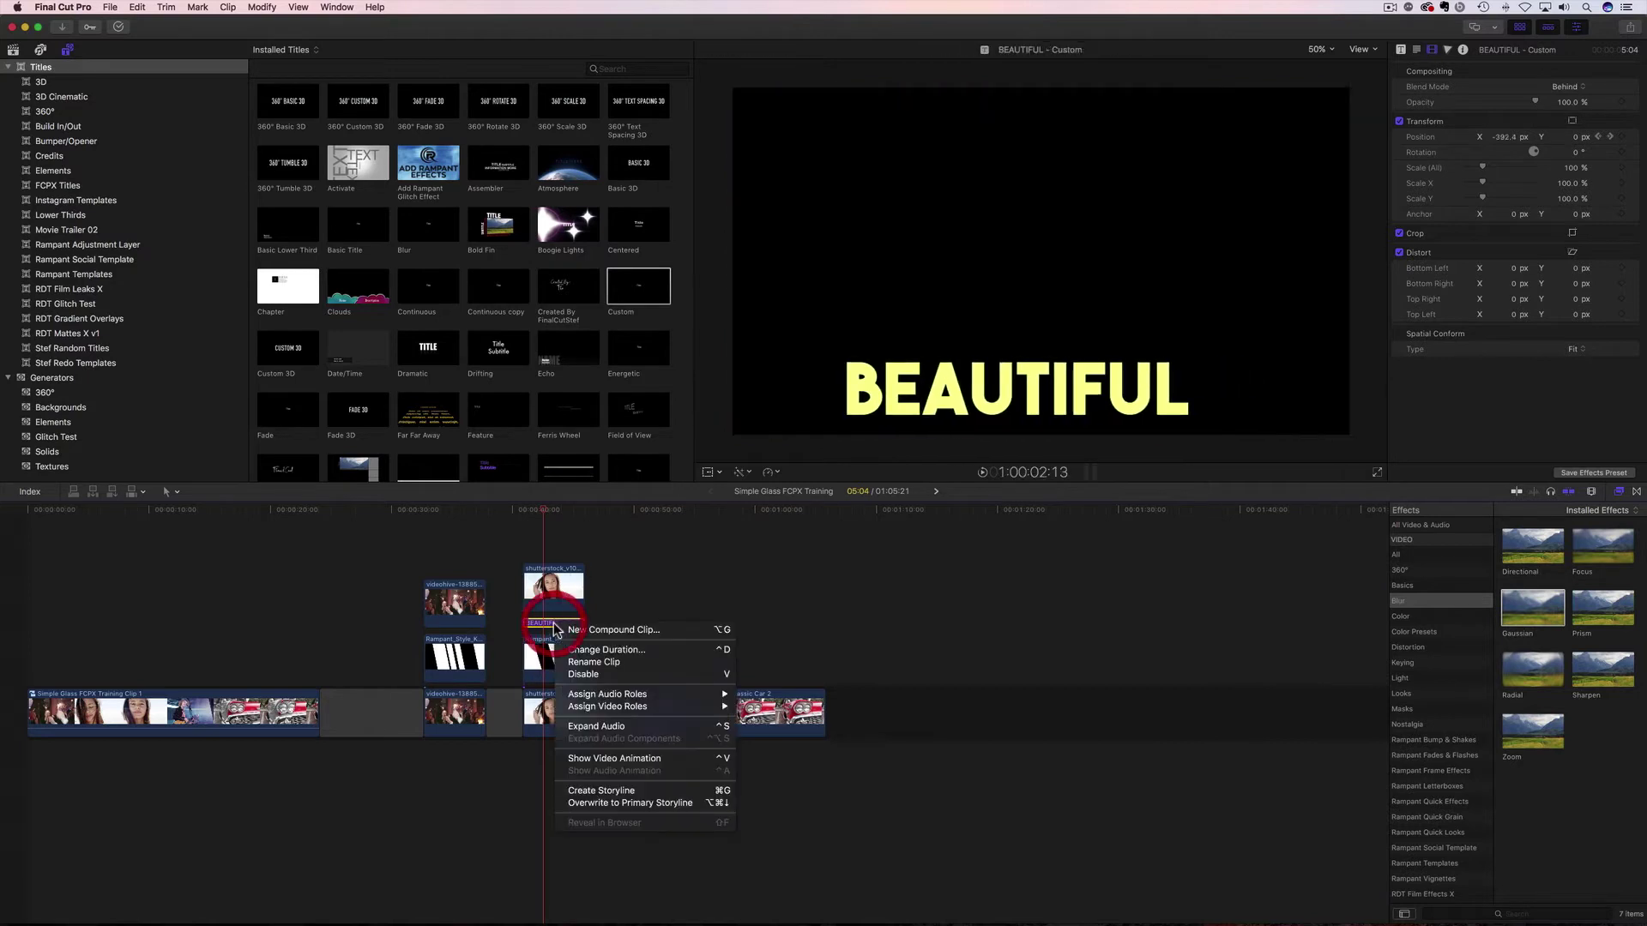
click(580, 760)
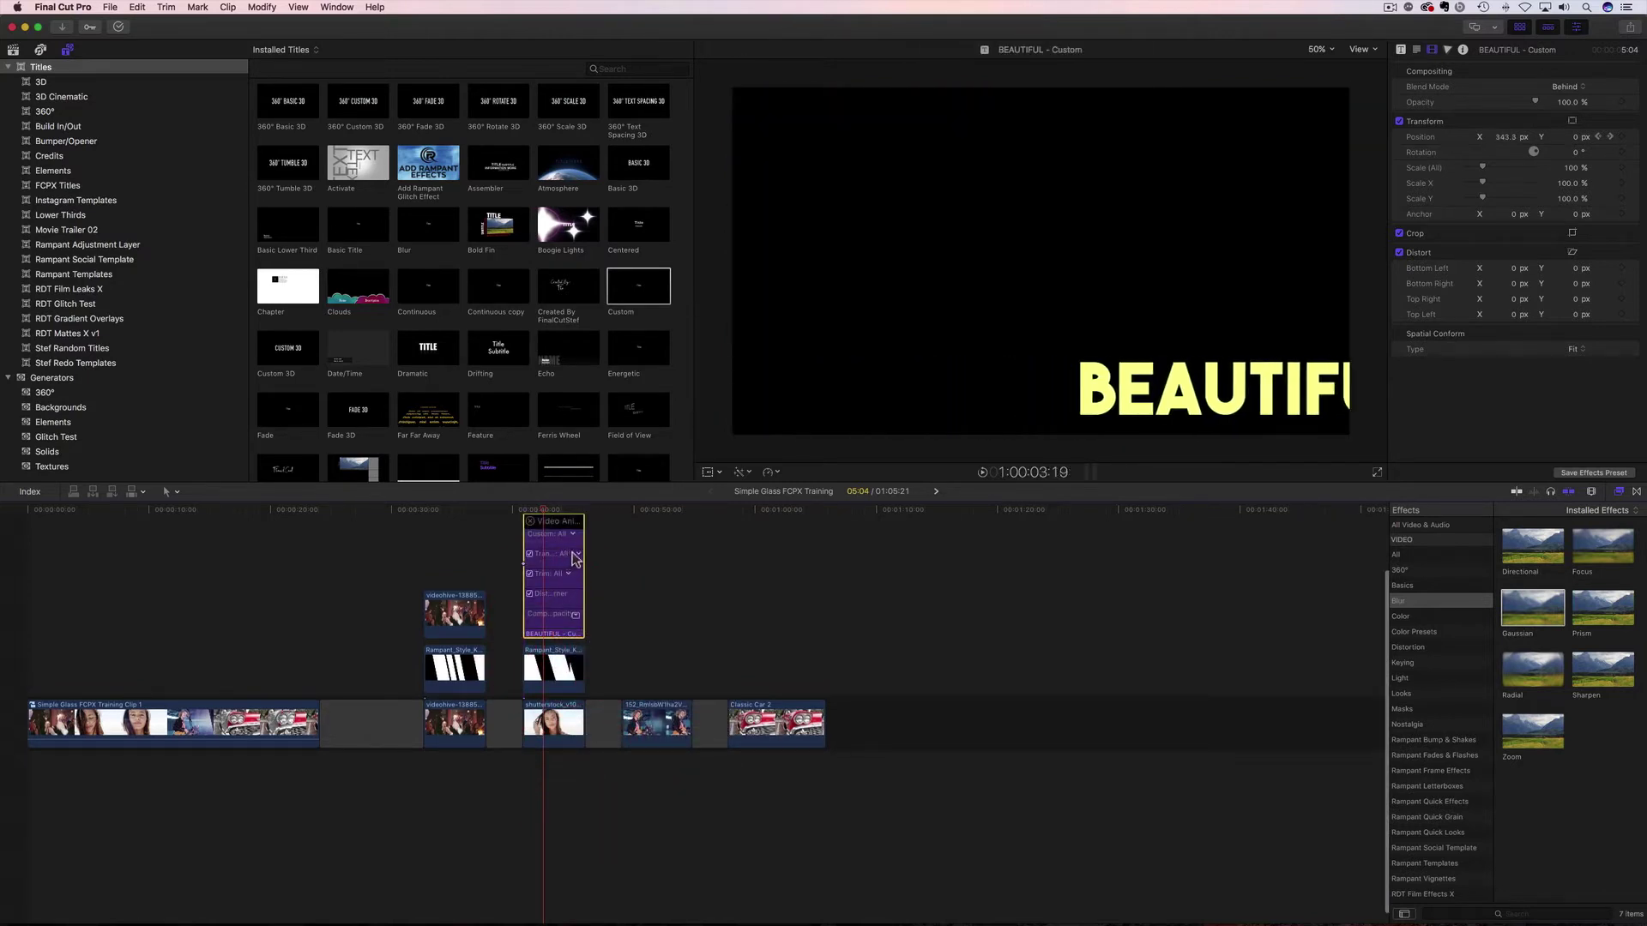
click(577, 556)
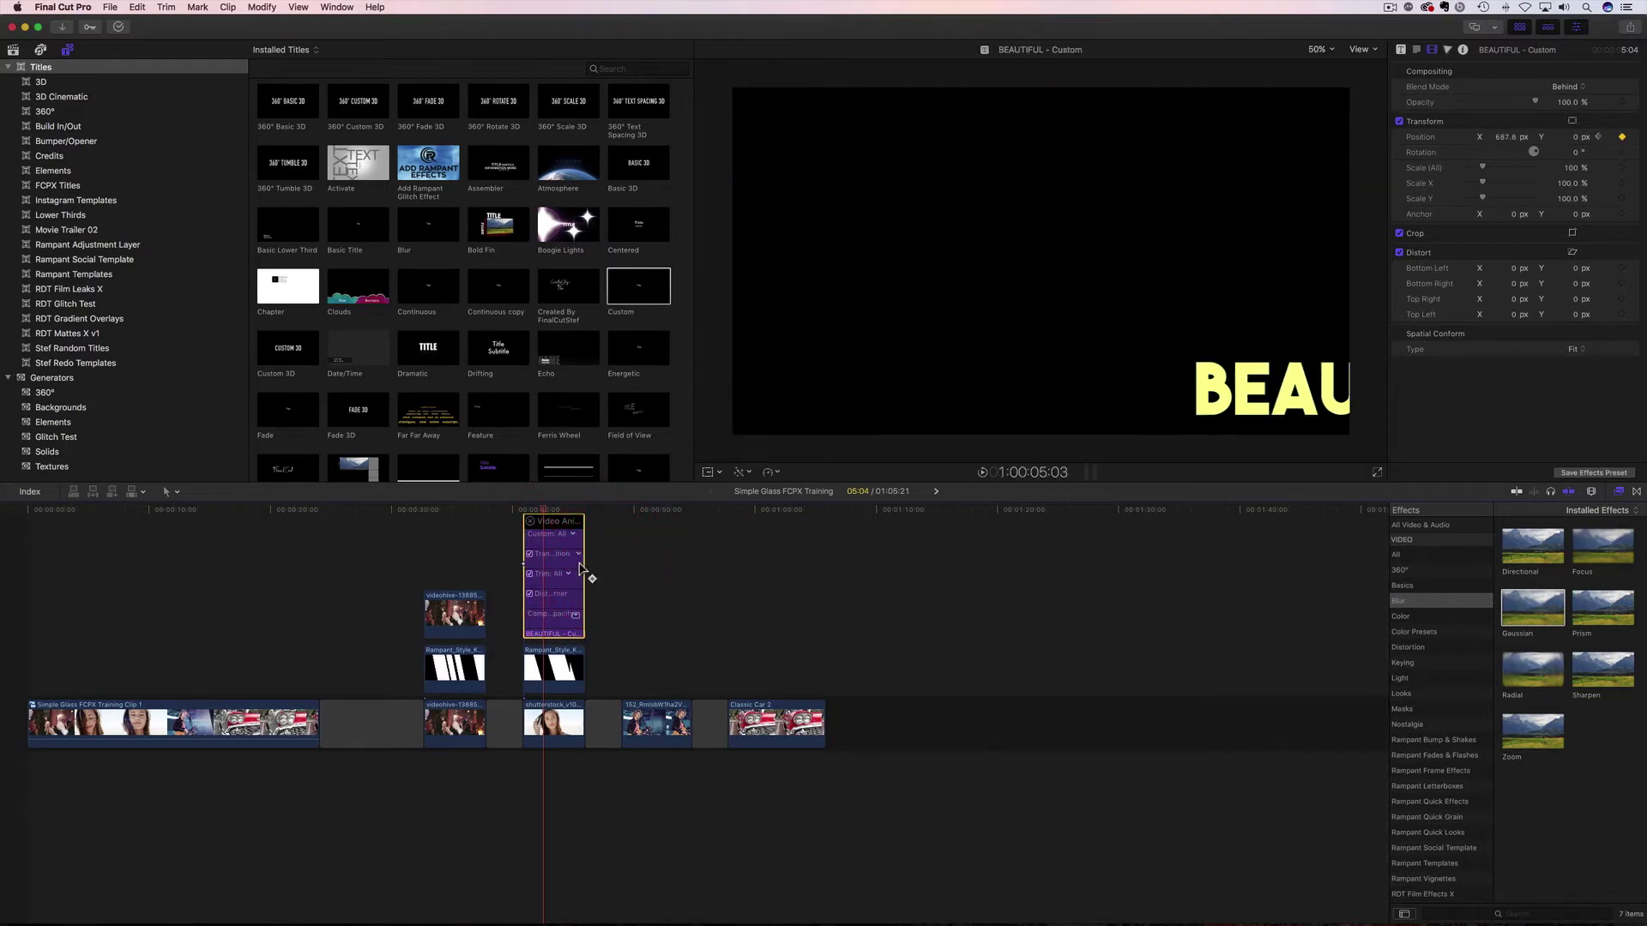
right_click(524, 564)
click(553, 593)
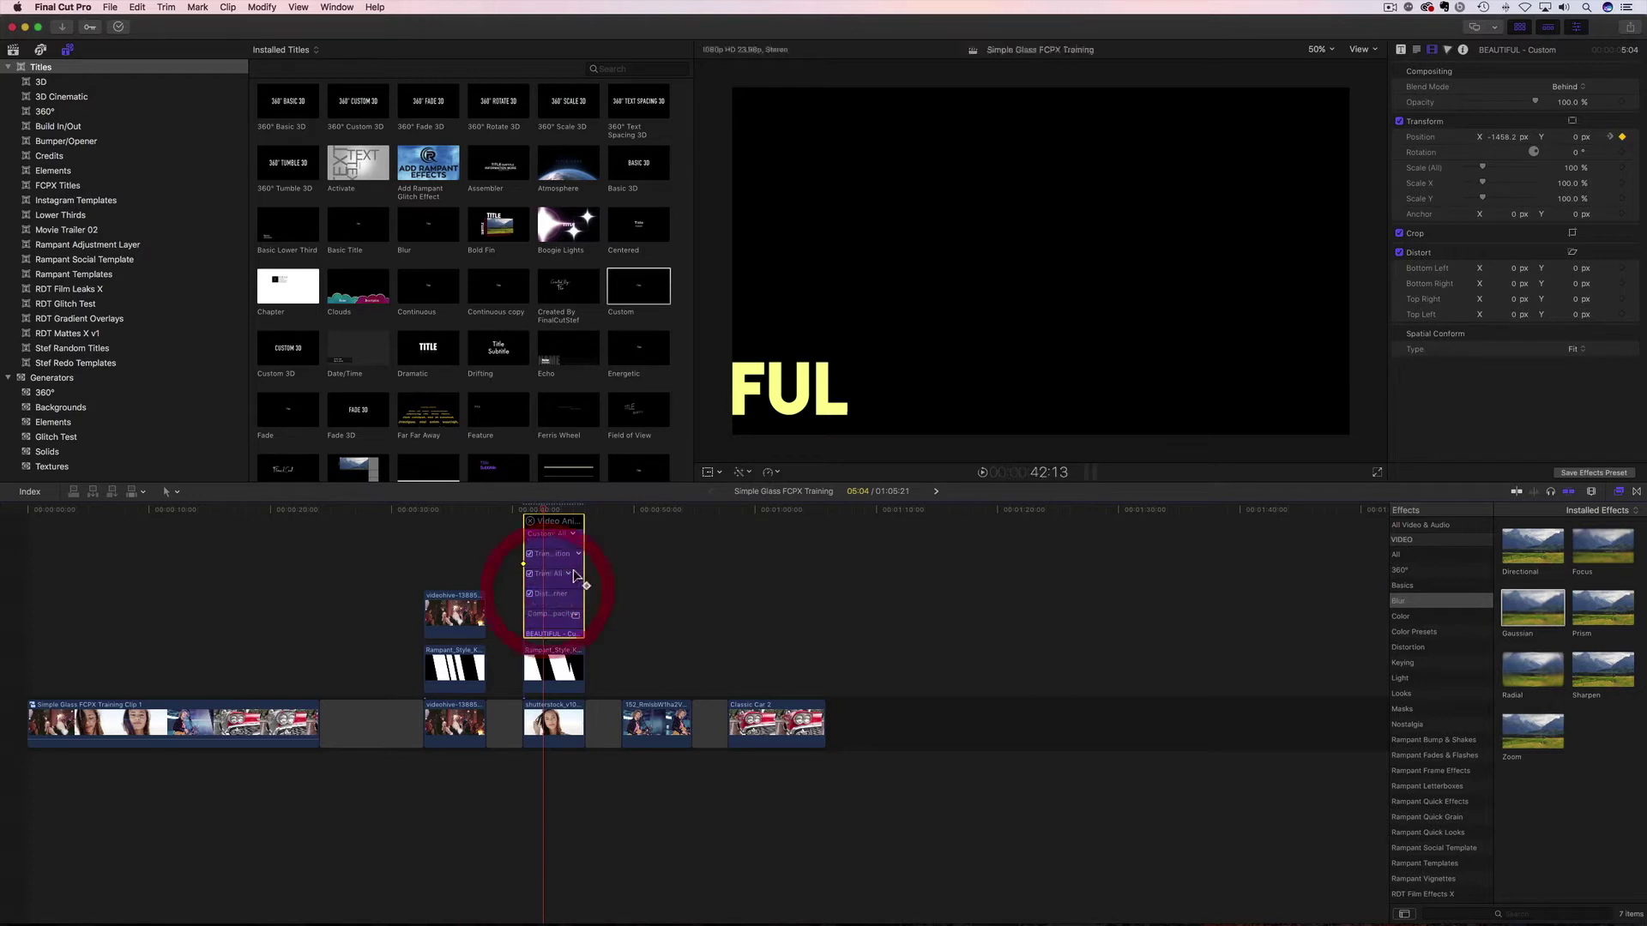
click(610, 589)
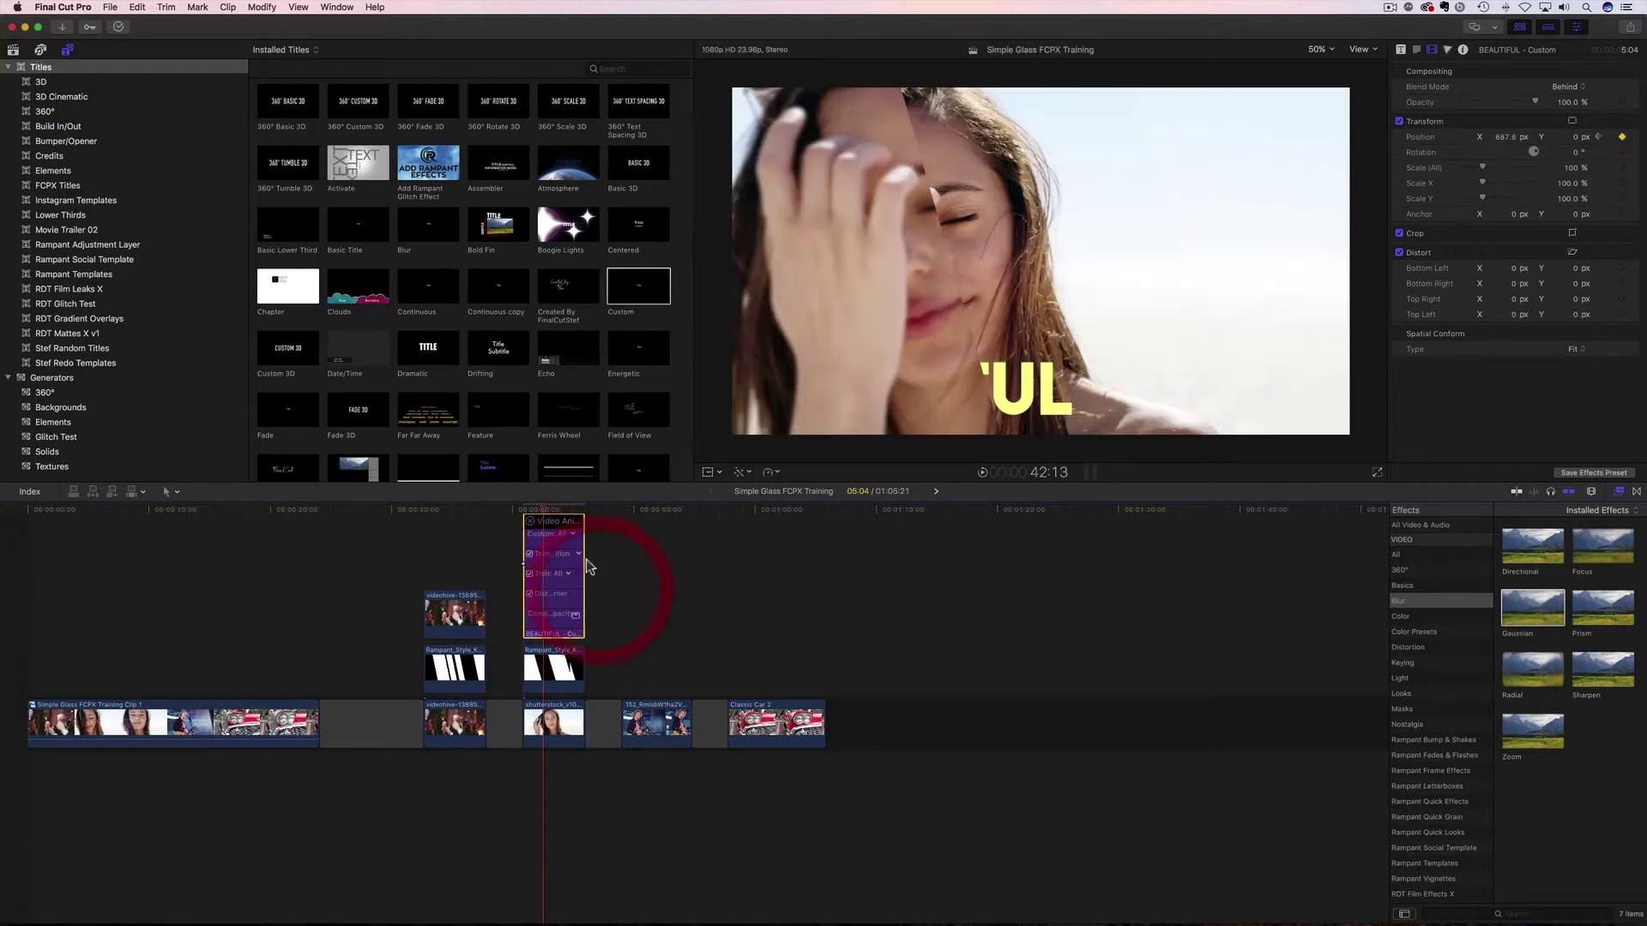
click(531, 519)
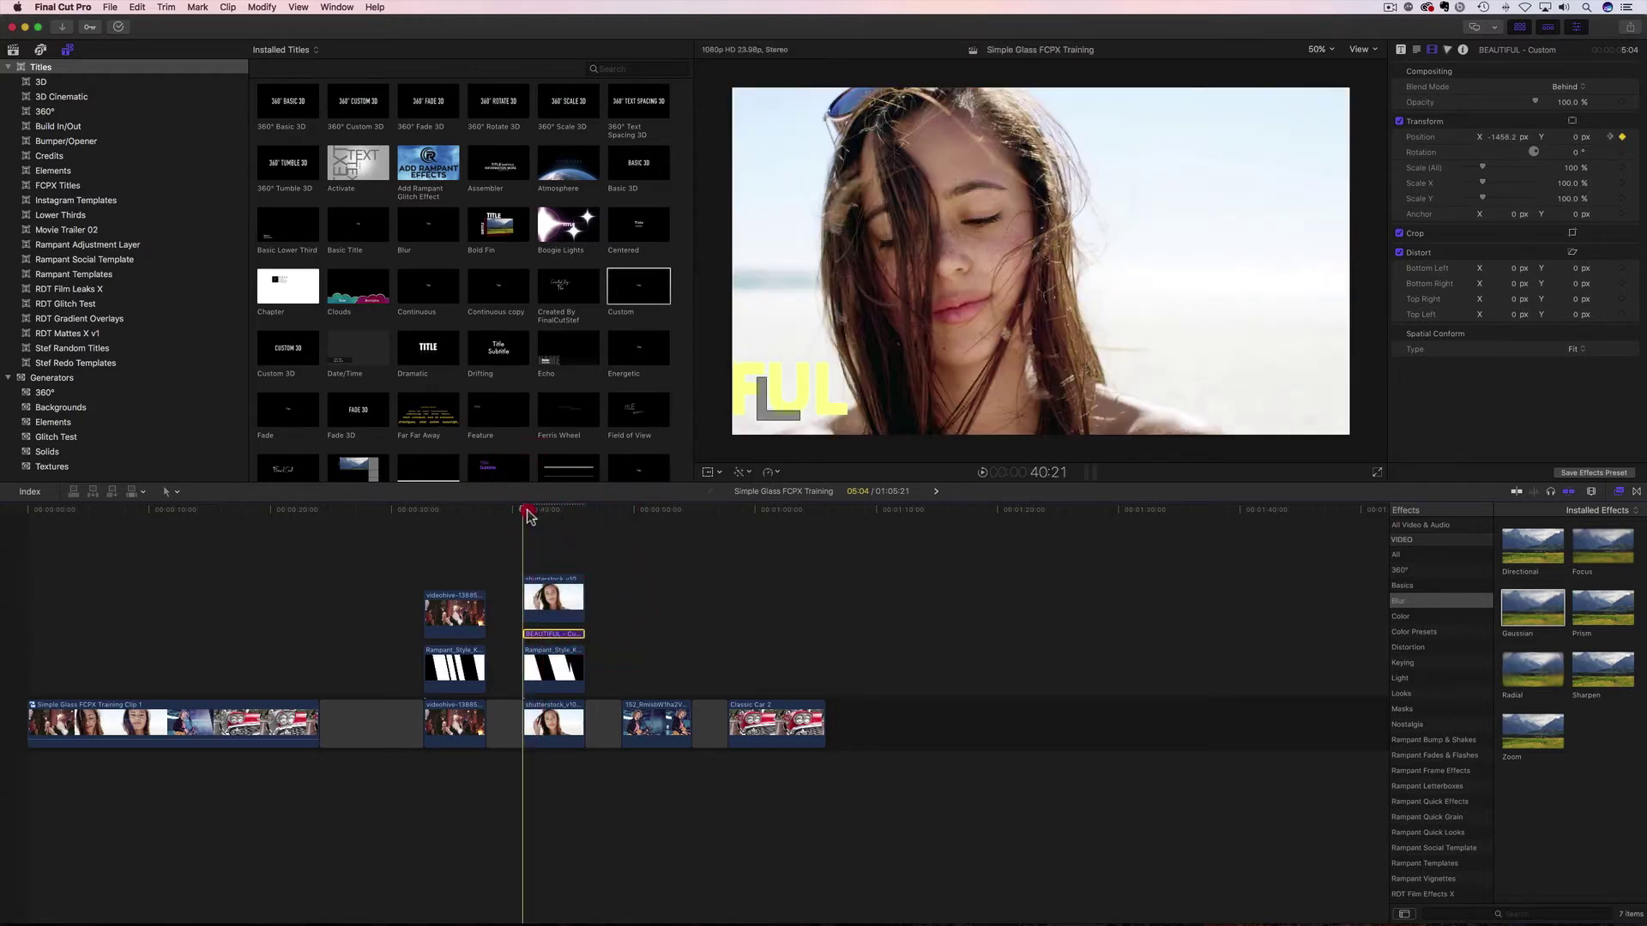
click(526, 509)
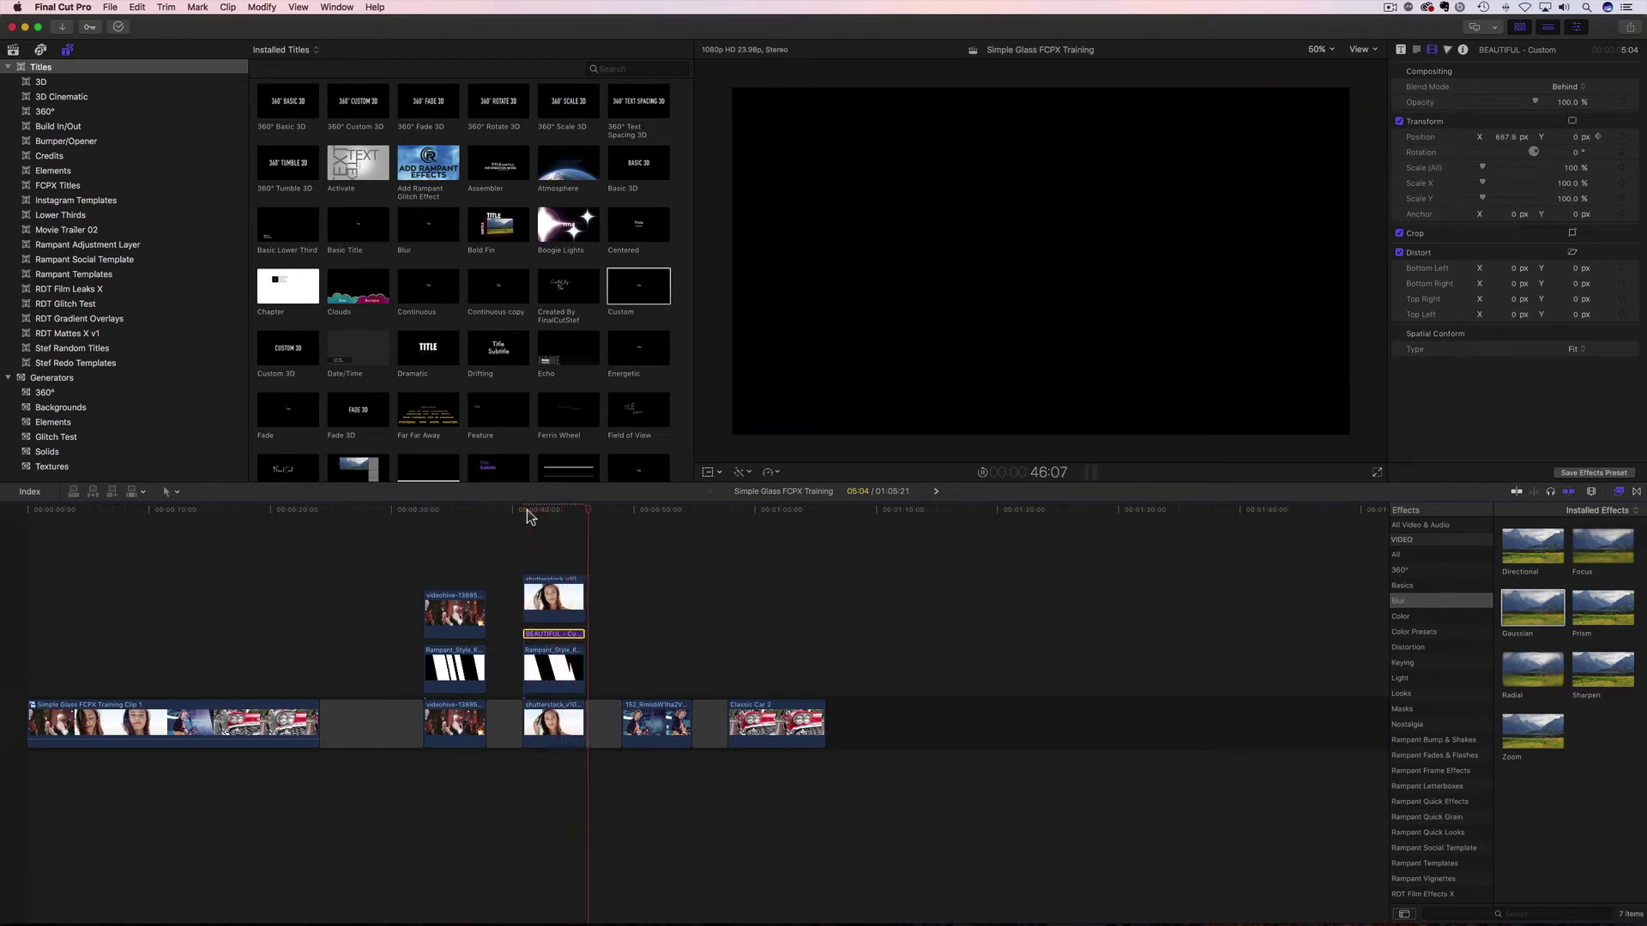
click(552, 511)
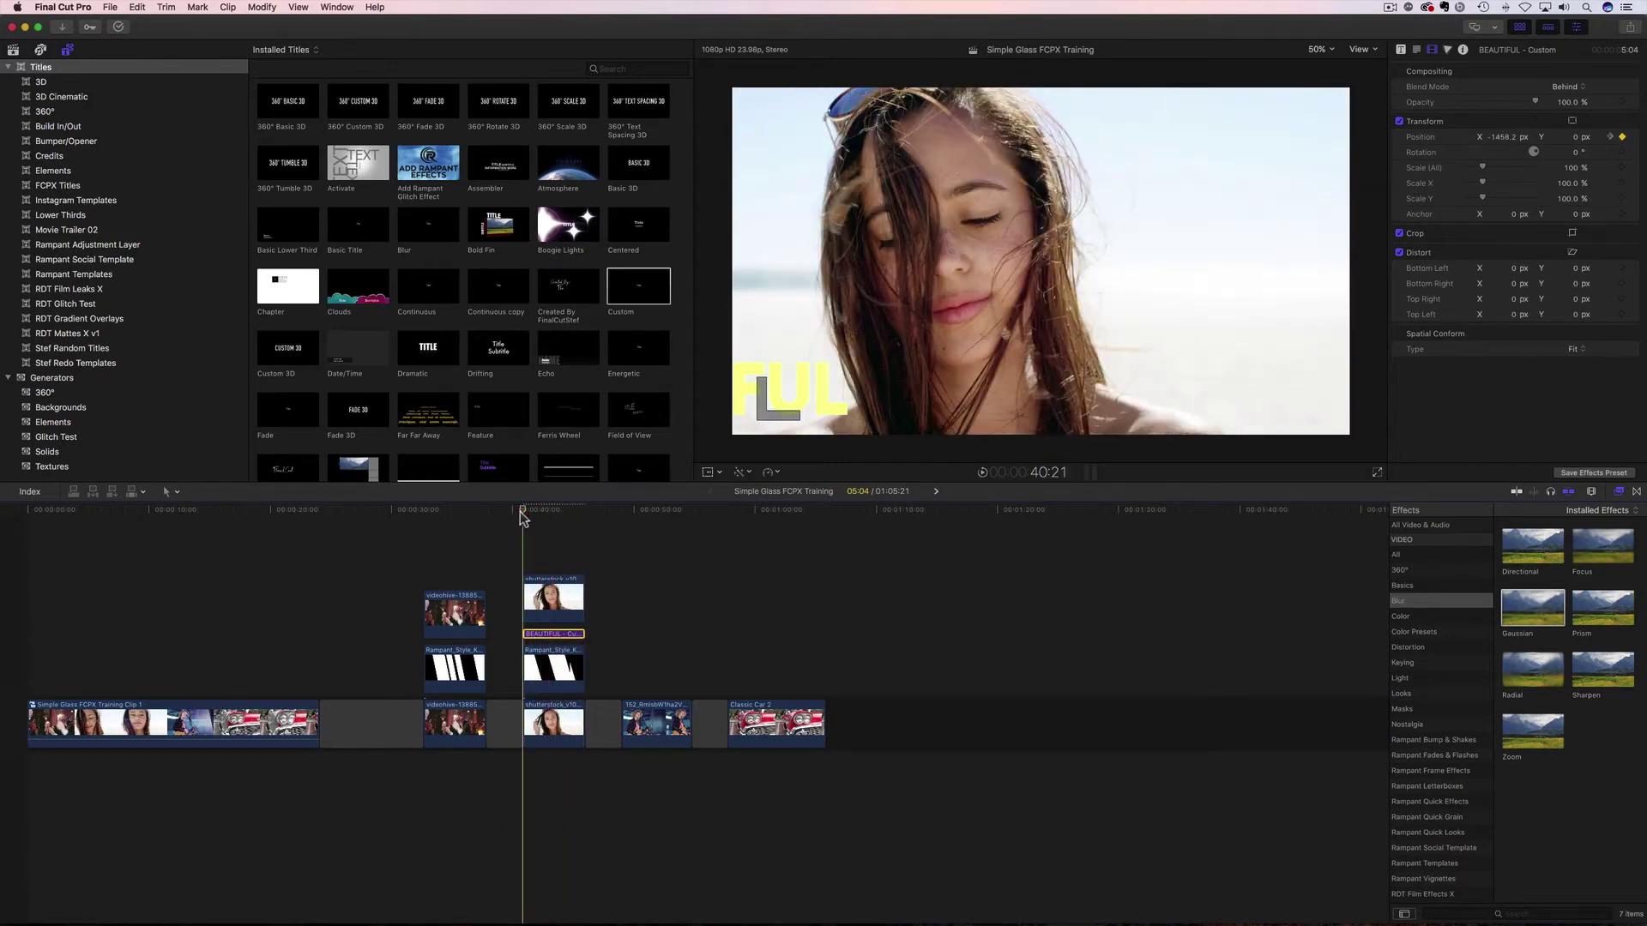
click(521, 513)
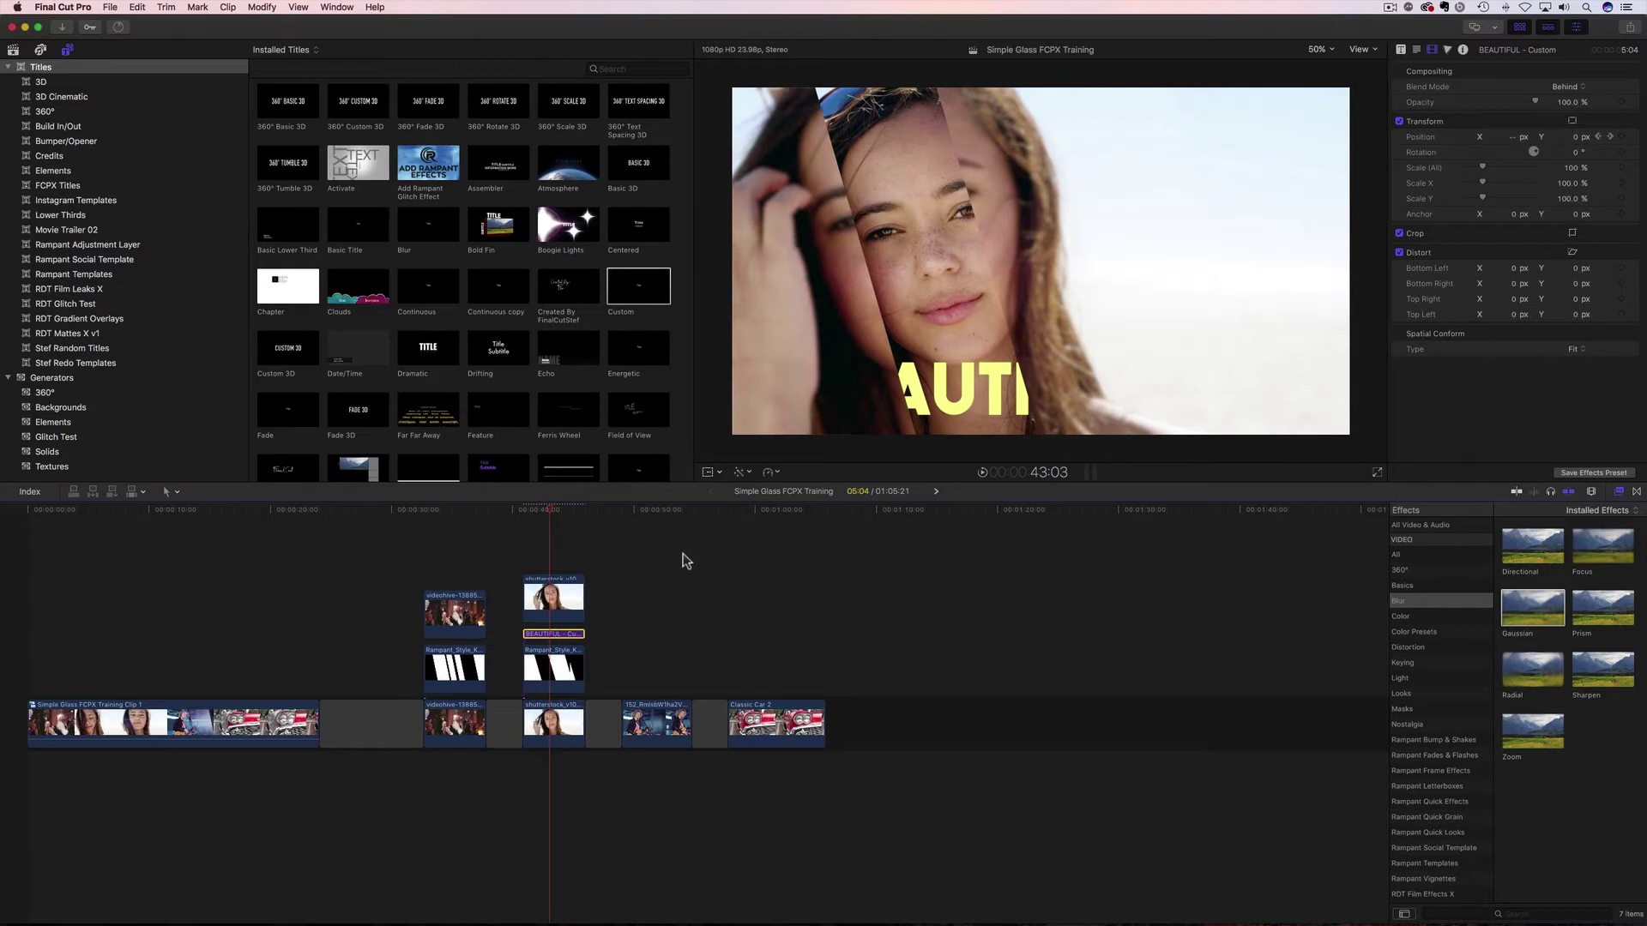
- Duplicate the BEAUTIFUL title beneath the matte clip and set the copy's blend mode to Normal
click(552, 635)
drag(553, 636, 553, 686)
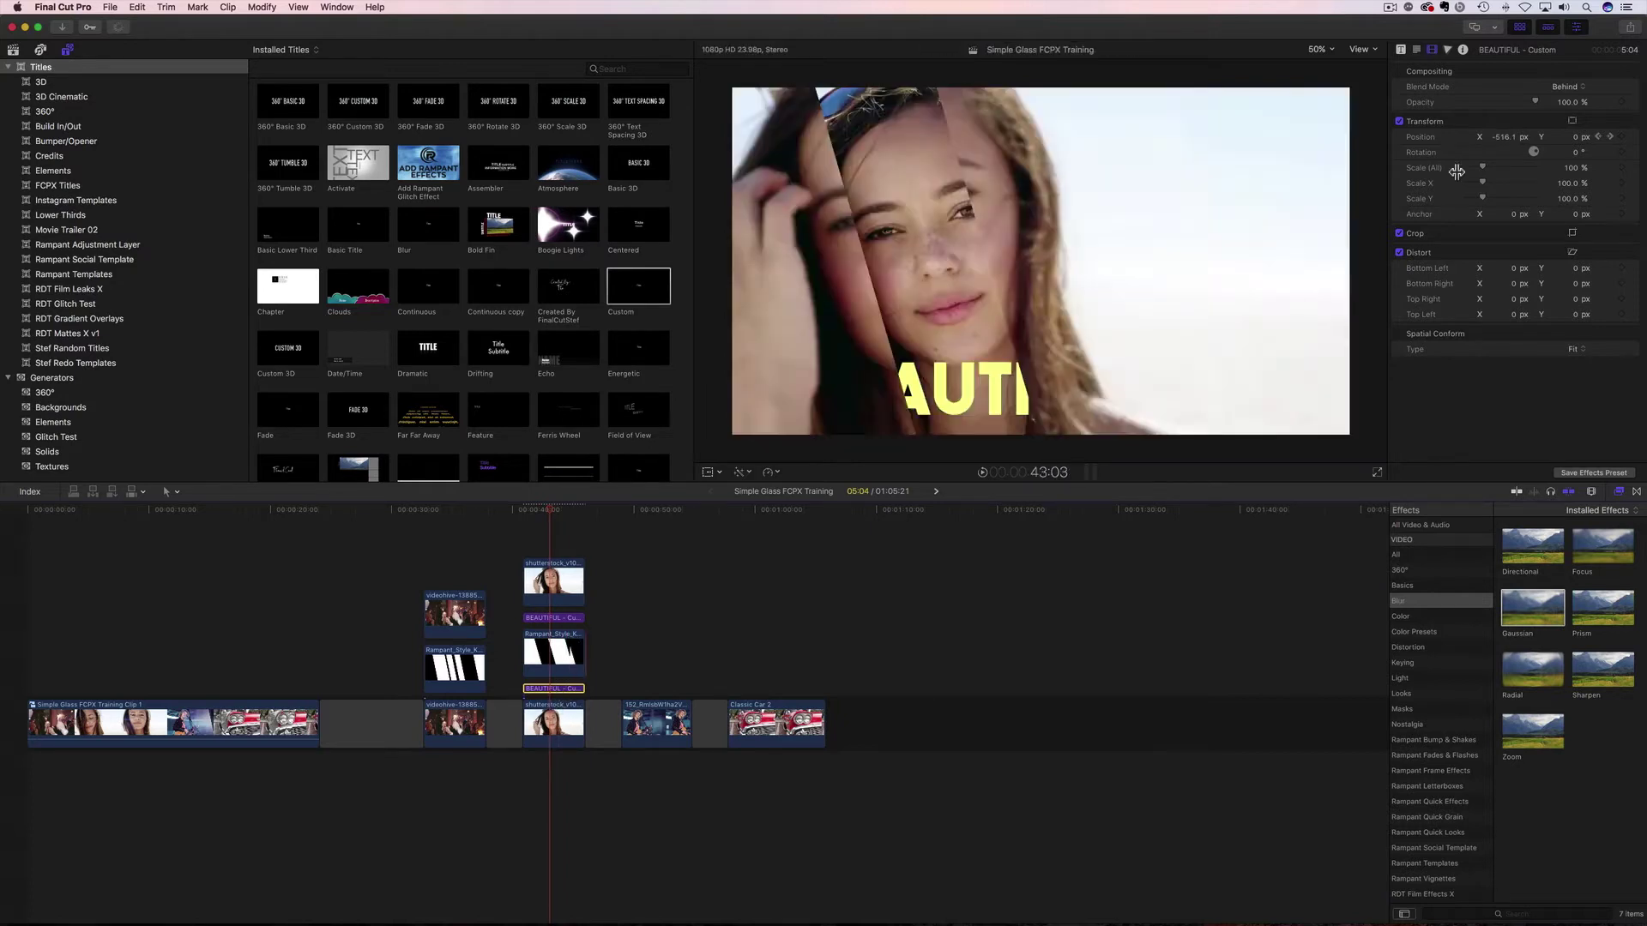
click(1570, 88)
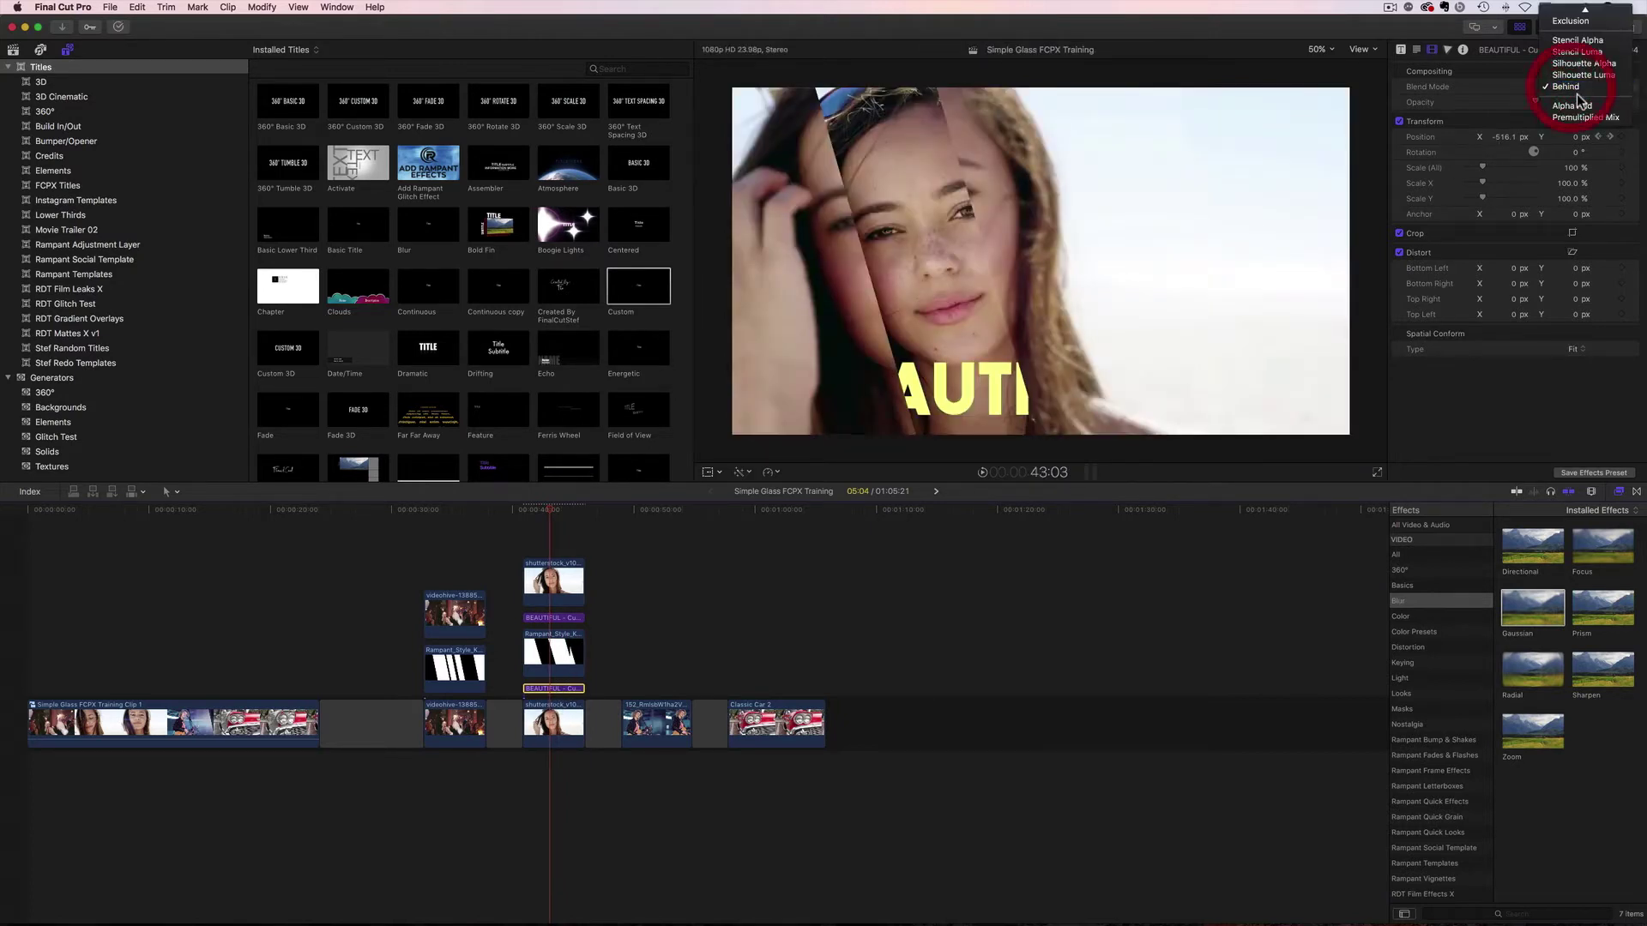
click(1575, 13)
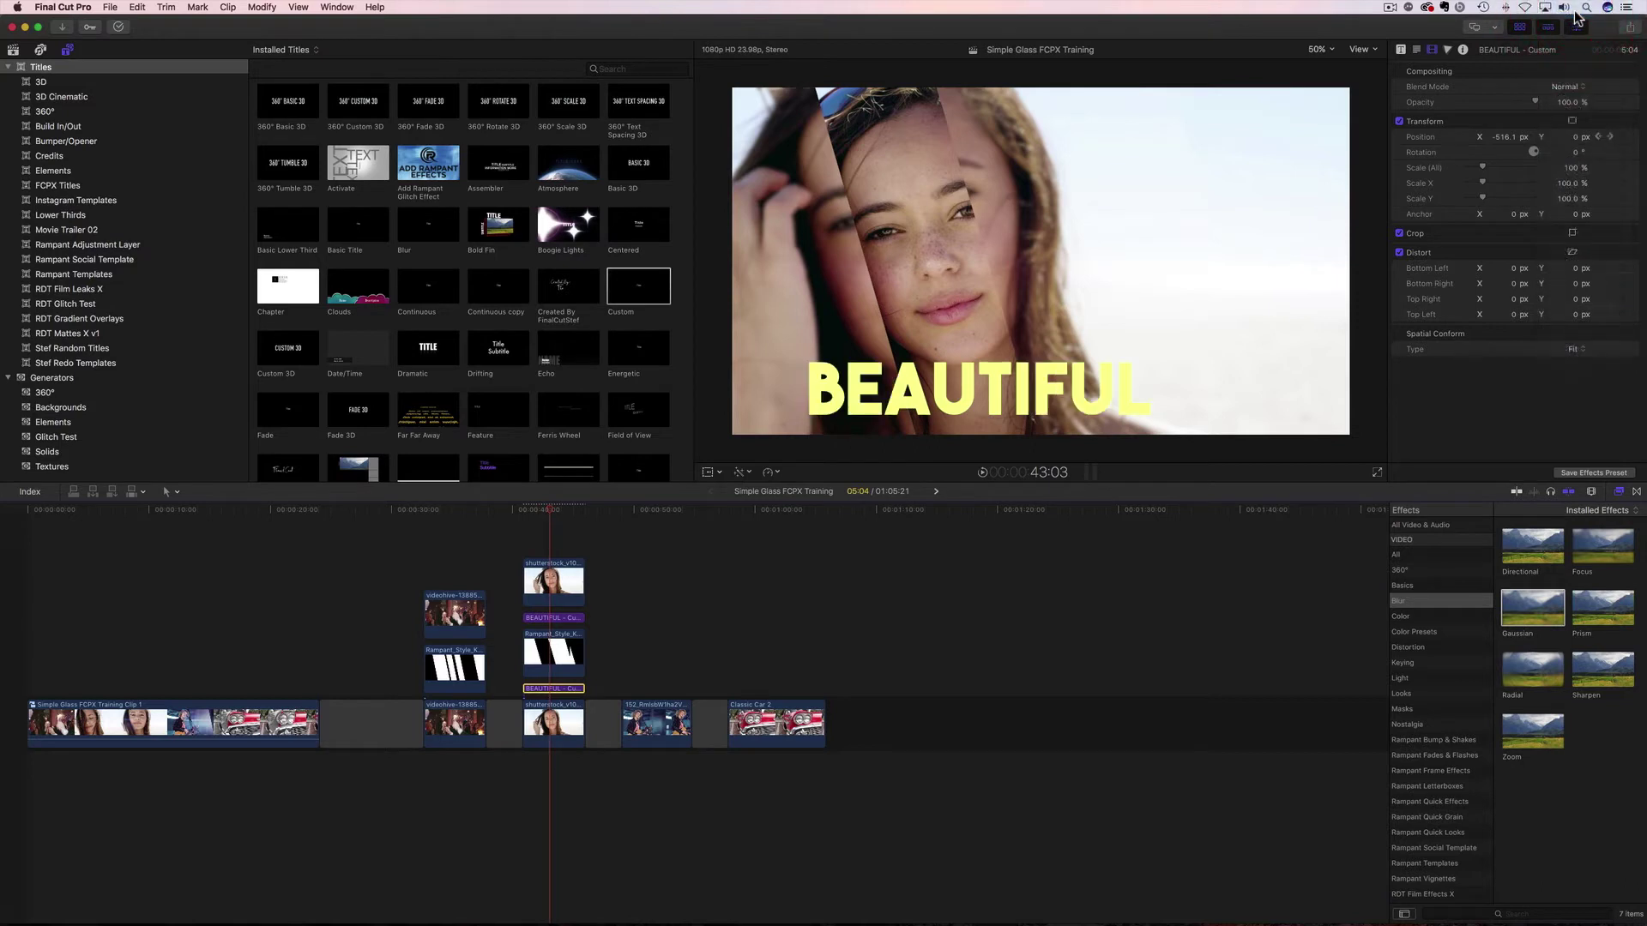
- Reset the lower title copy's position, clearing its position keyframes
click(566, 688)
drag(1510, 141, 1586, 136)
click(1636, 139)
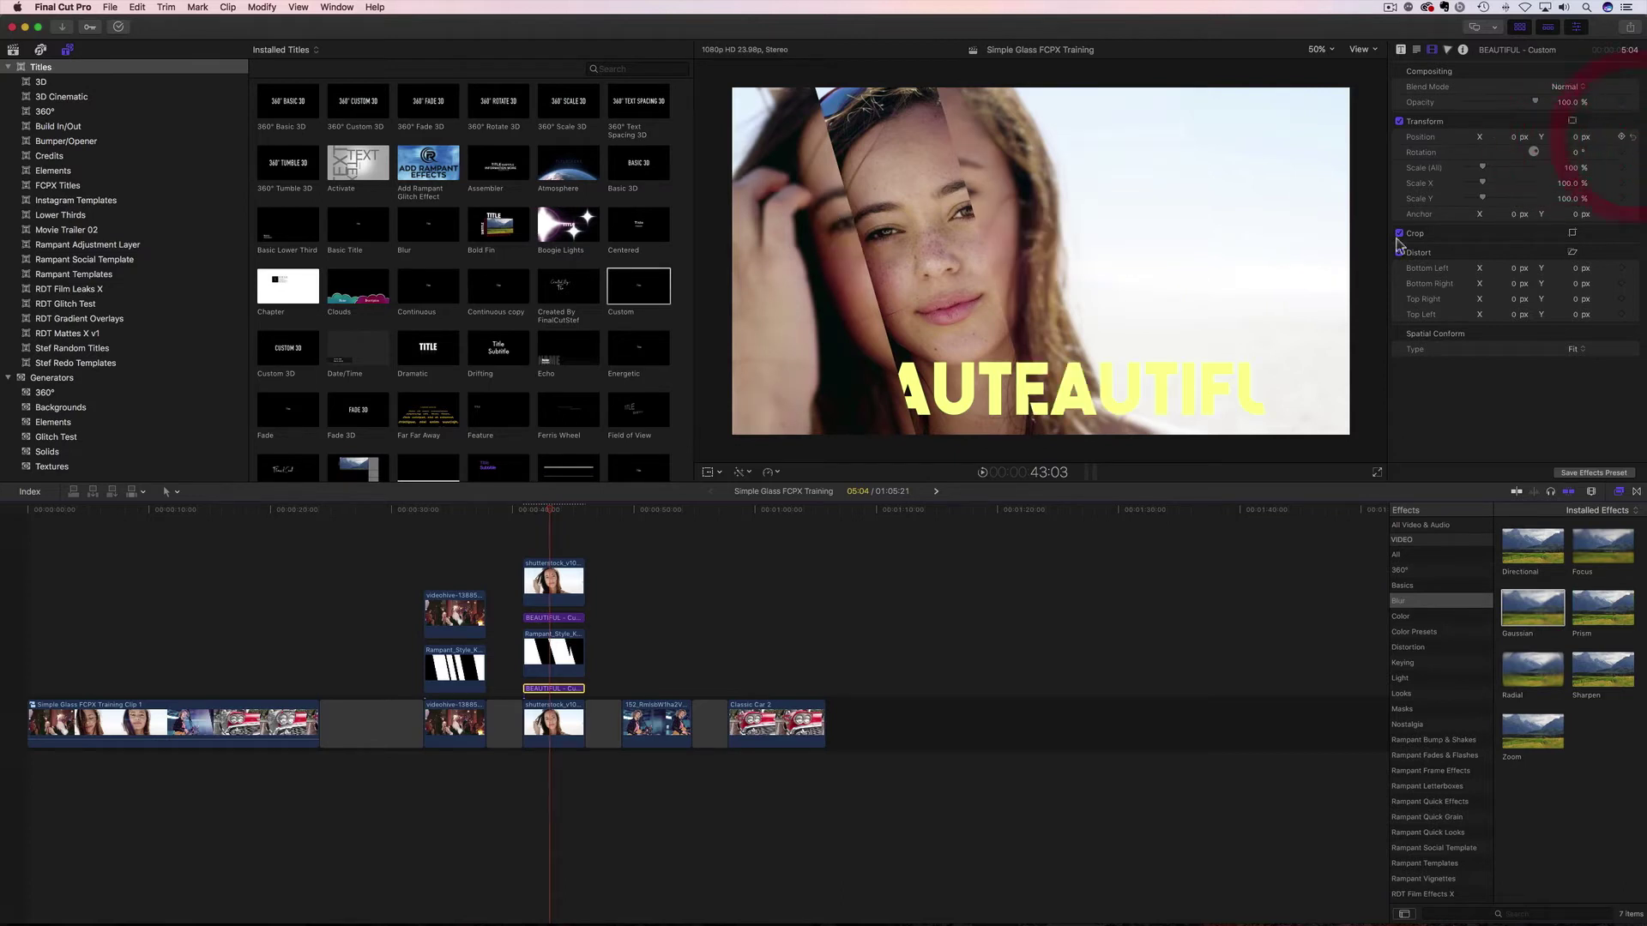
- Scale the lower title copy to 180% and place it near the top of the frame at about X -433, Y 1042 px
drag(1578, 141, 1613, 141)
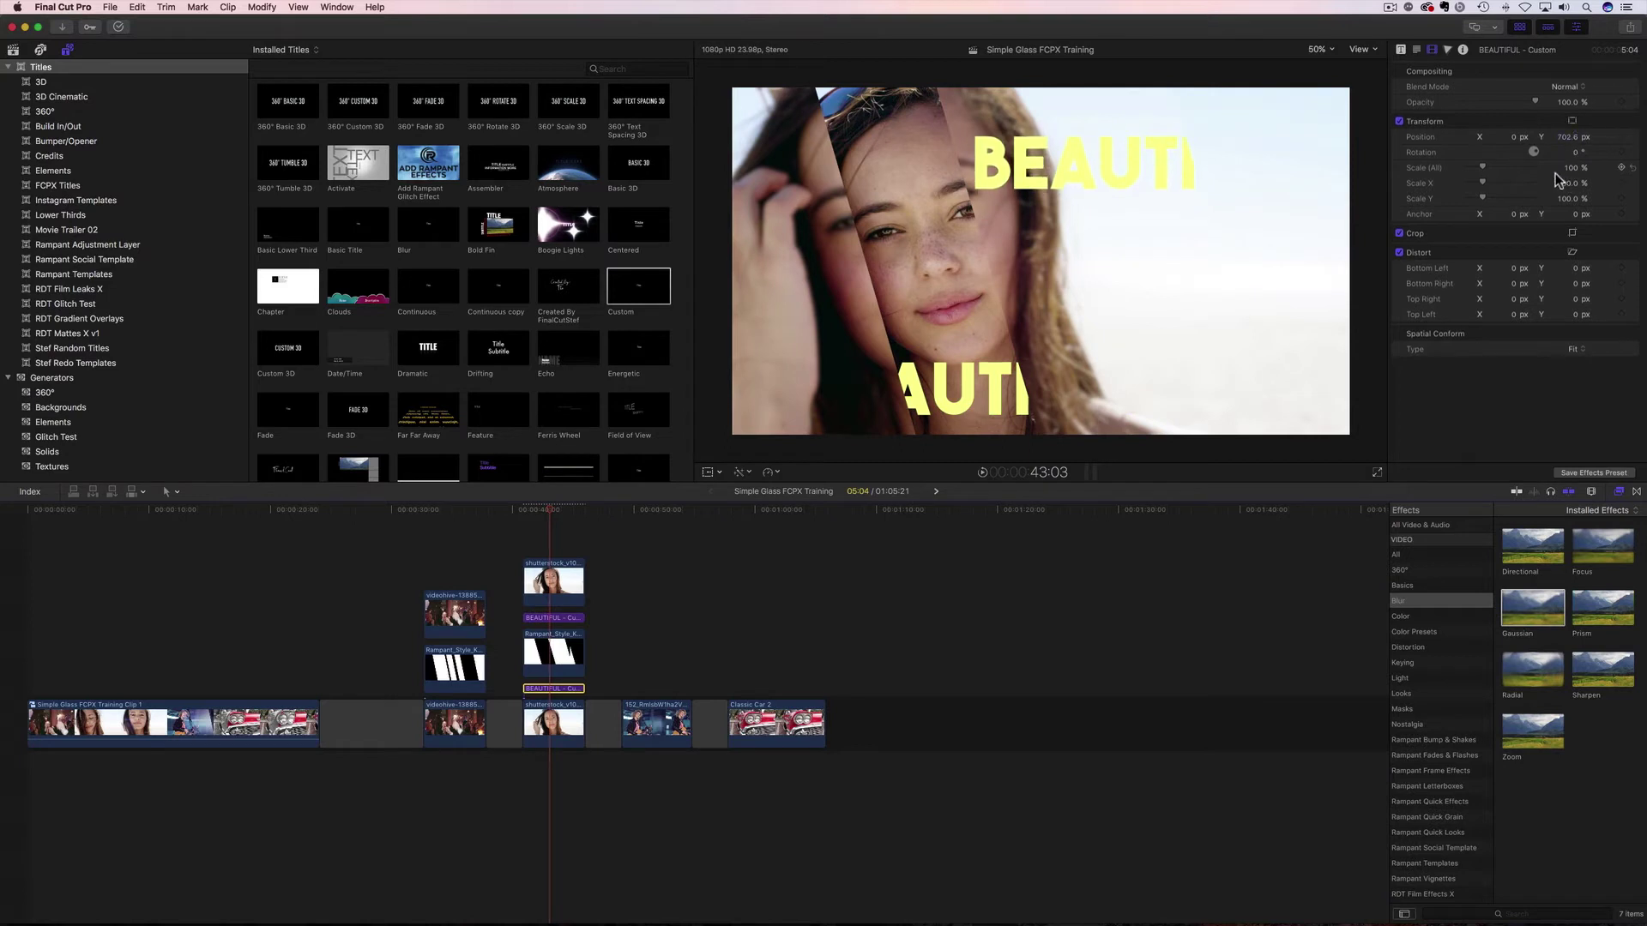
mouse_move(1483, 168)
mouse_down()
mouse_move(1519, 138)
mouse_move(1493, 137)
mouse_move(1600, 137)
mouse_move(1487, 137)
mouse_up()
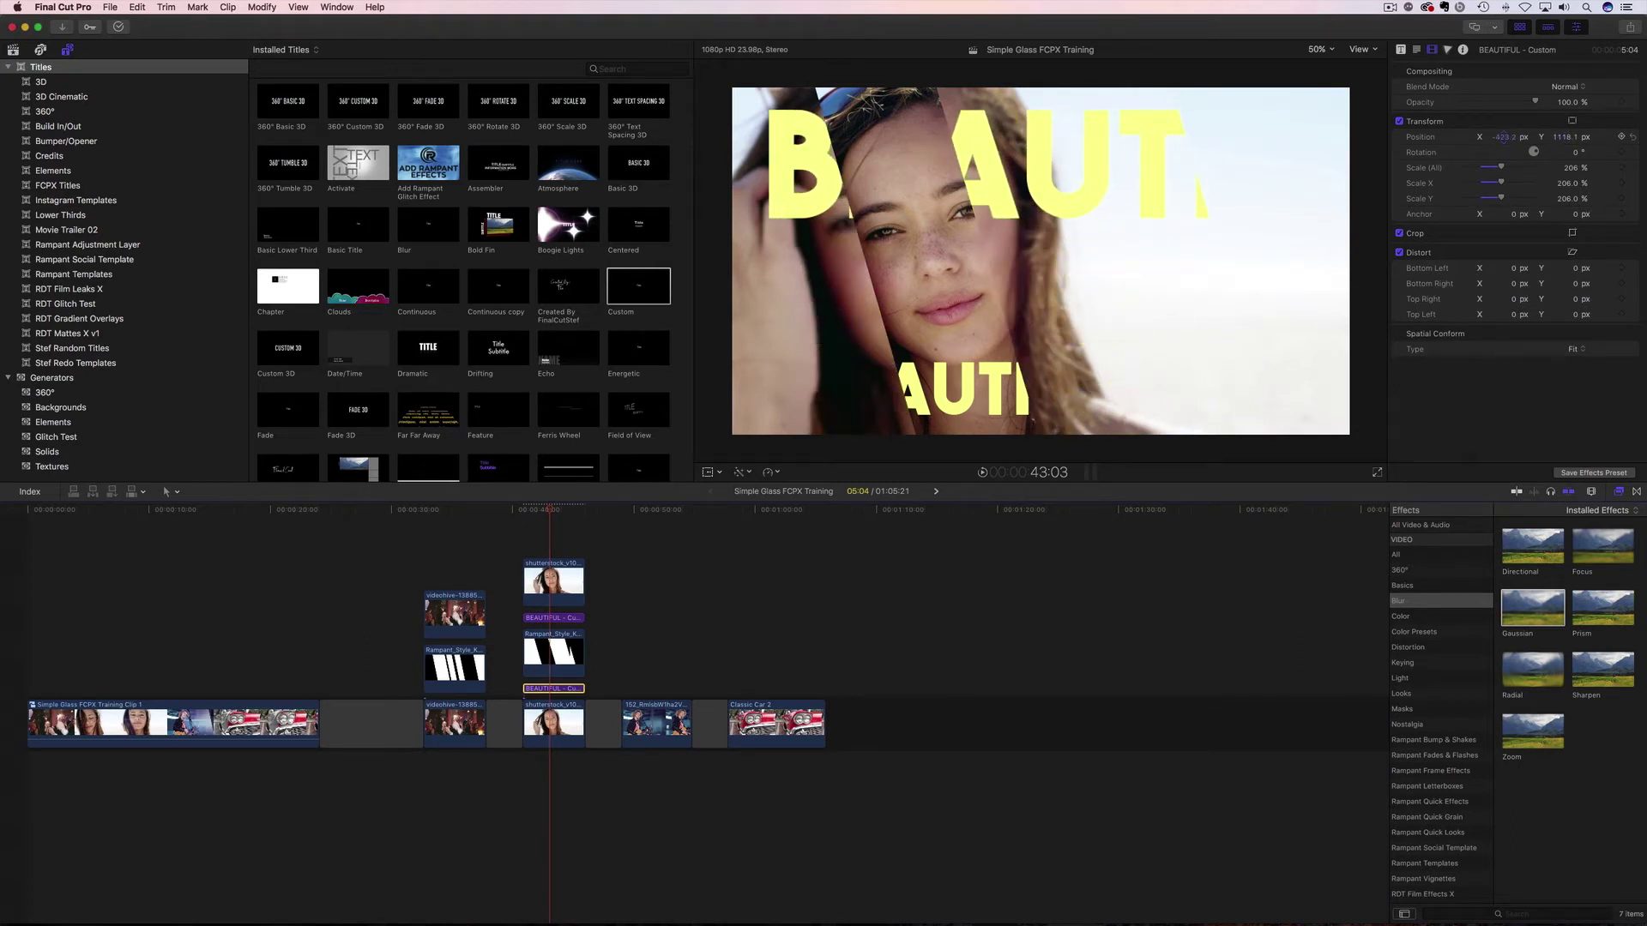
drag(1573, 172, 1546, 138)
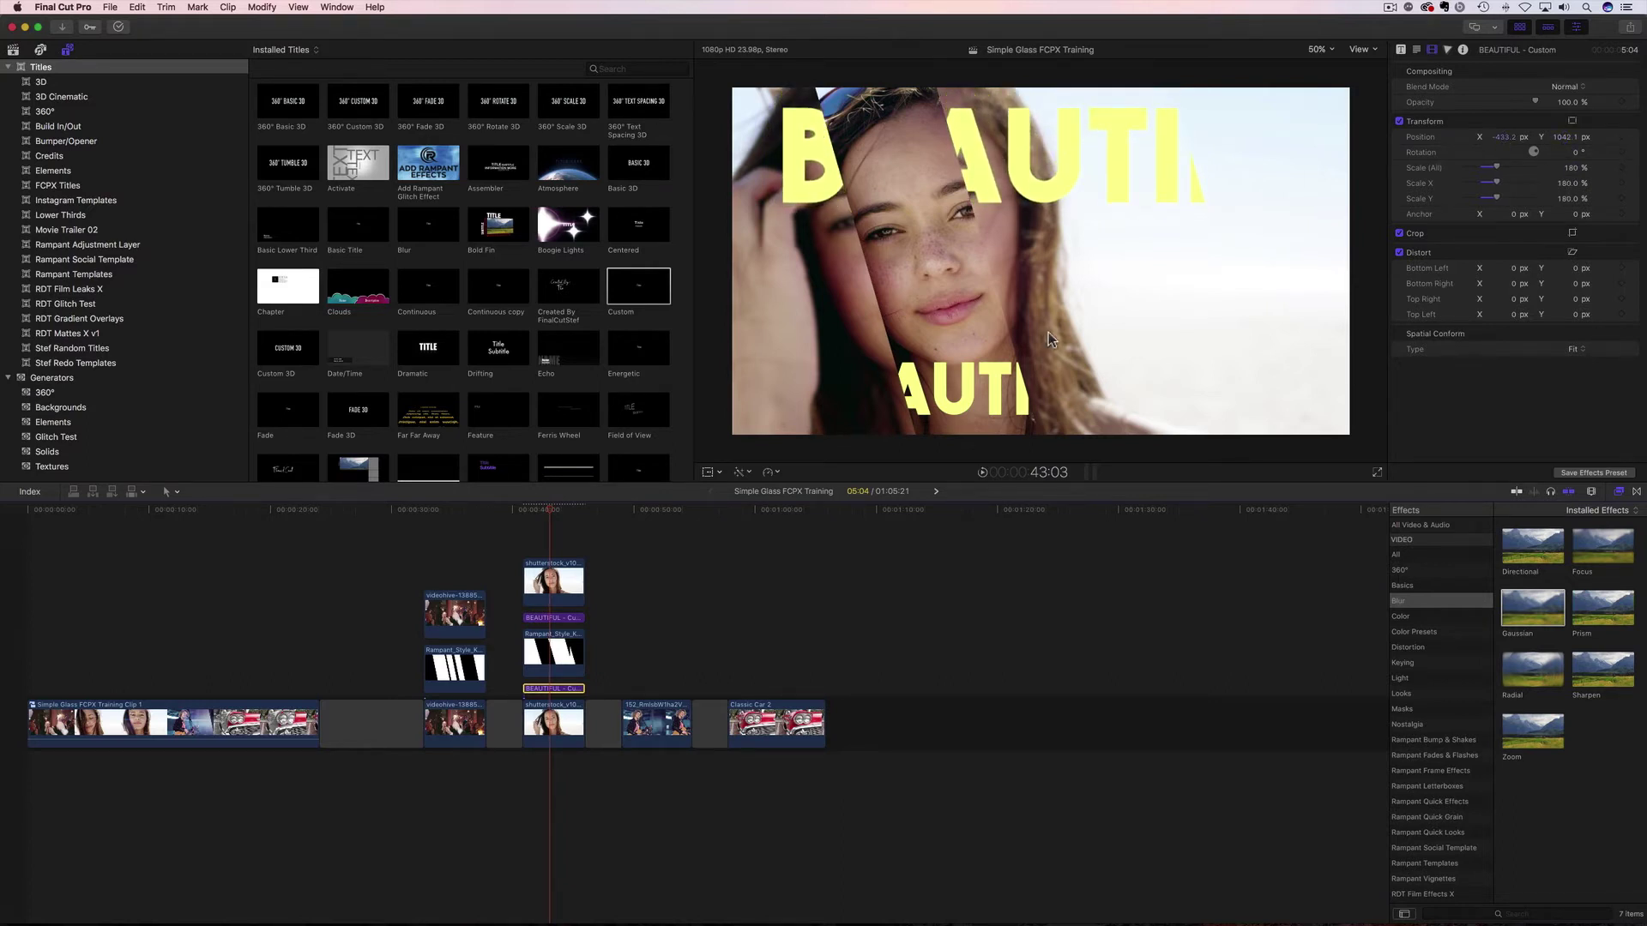
- Apply a Gaussian blur to the enlarged lower BEAUTIFUL title and set its amount to about 17.8
mouse_move(539, 515)
mouse_down()
mouse_move(525, 512)
mouse_move(572, 519)
mouse_move(520, 511)
mouse_move(542, 517)
mouse_up()
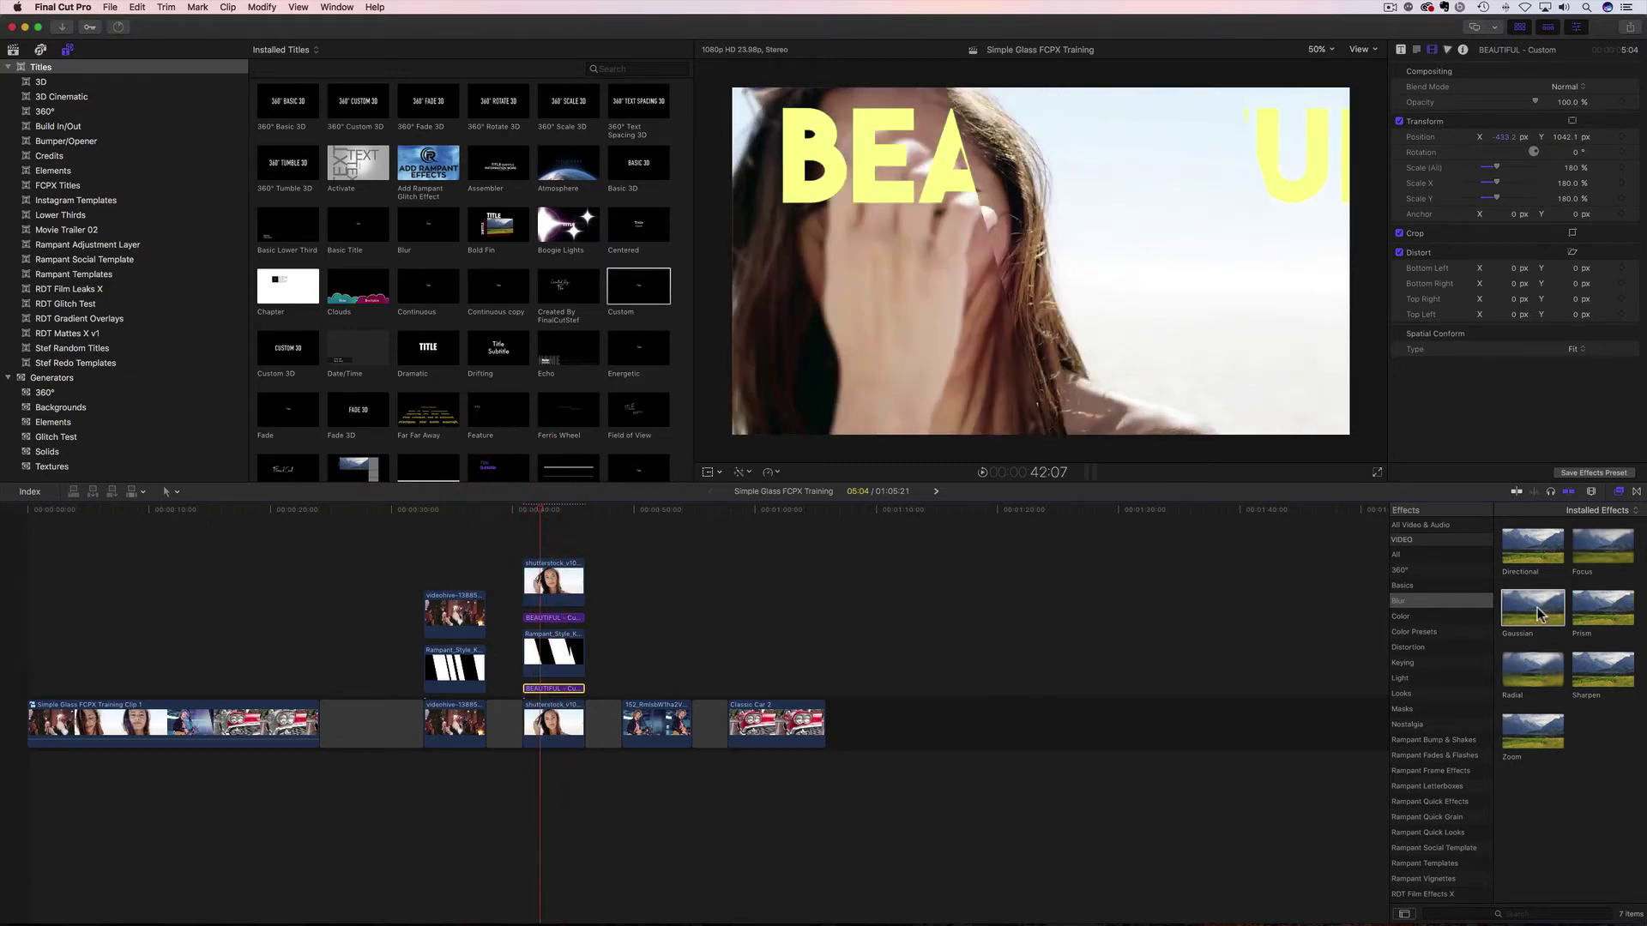
drag(1537, 607, 556, 687)
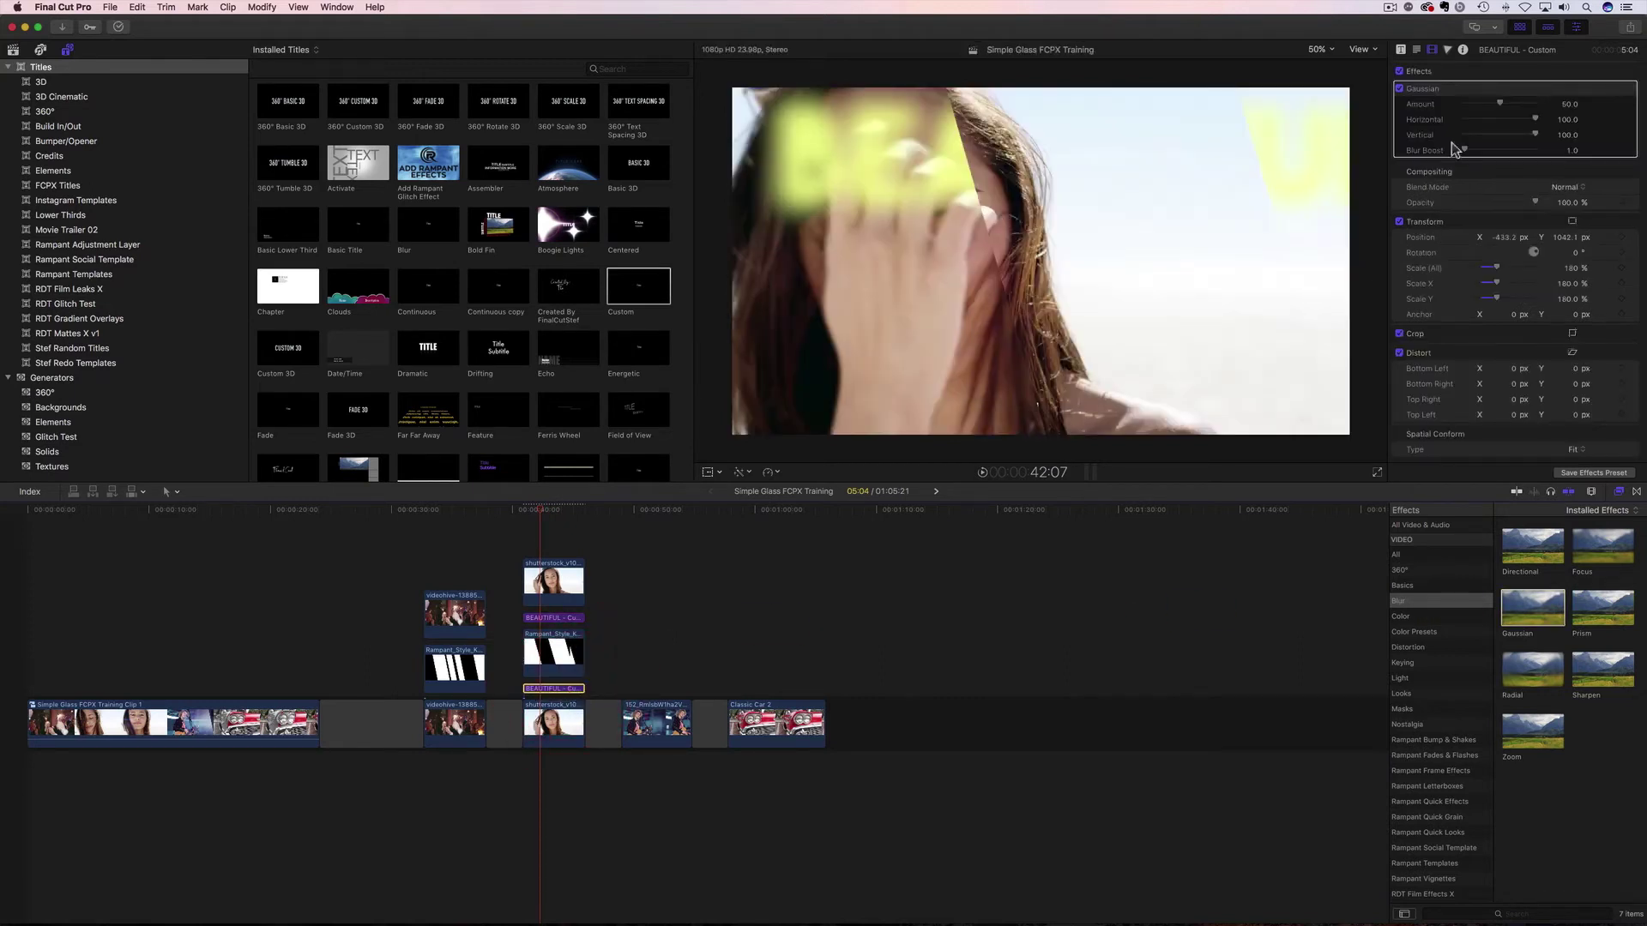
drag(1501, 103, 1474, 106)
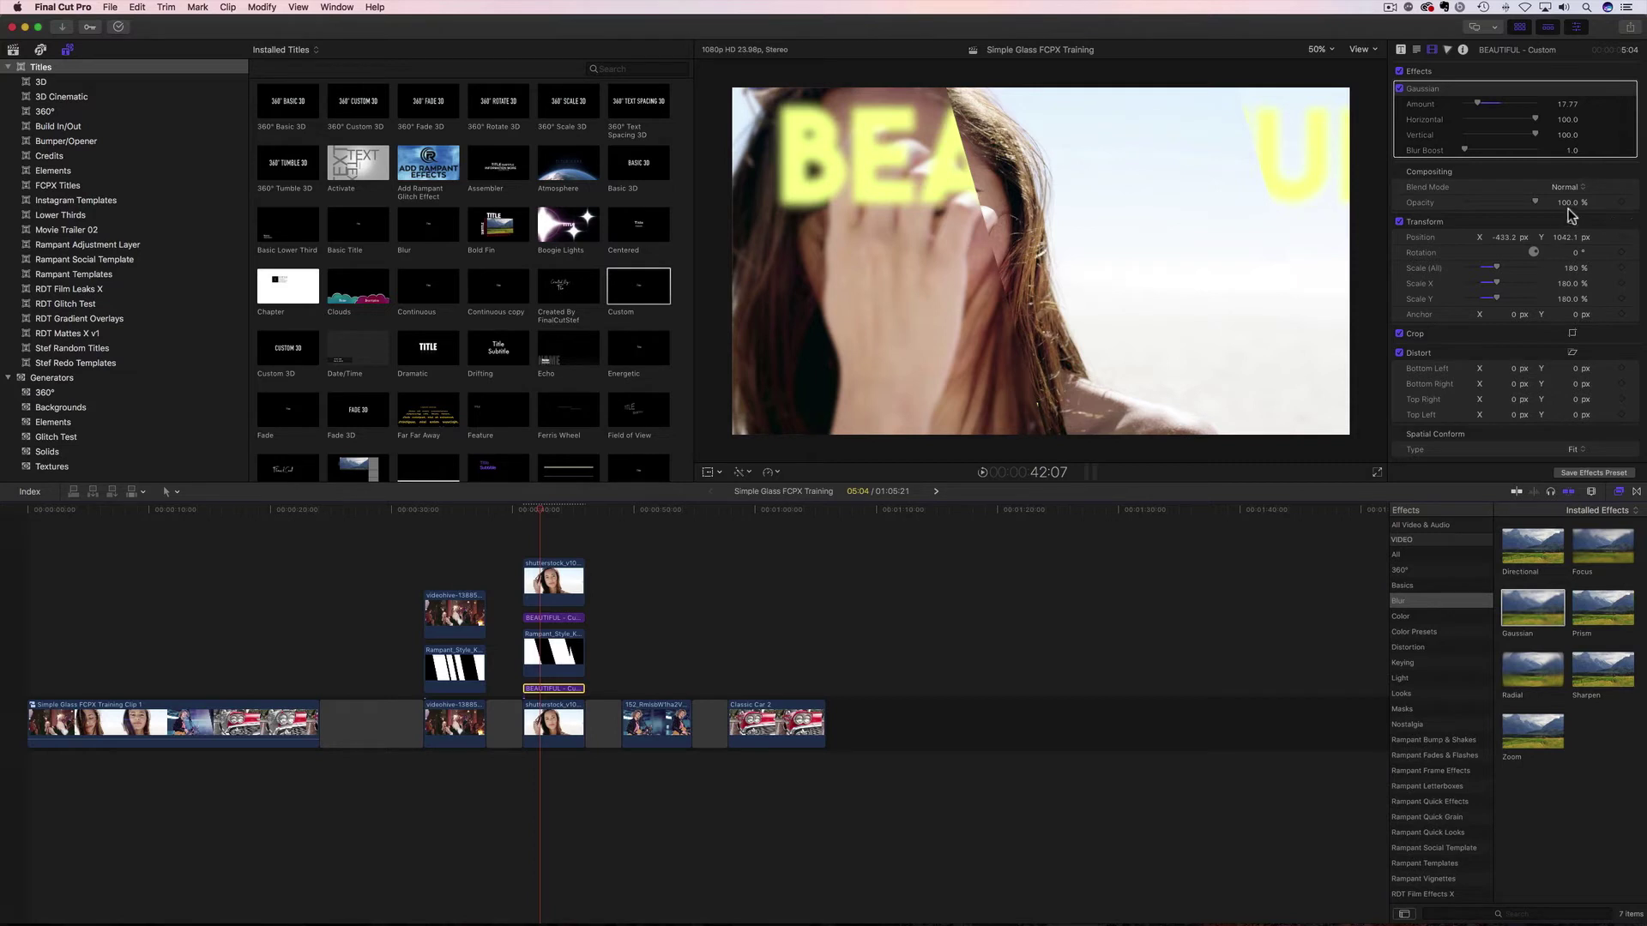
- Lower the blurred title's opacity to about 57% and play back the section from its start
drag(1535, 199, 1509, 205)
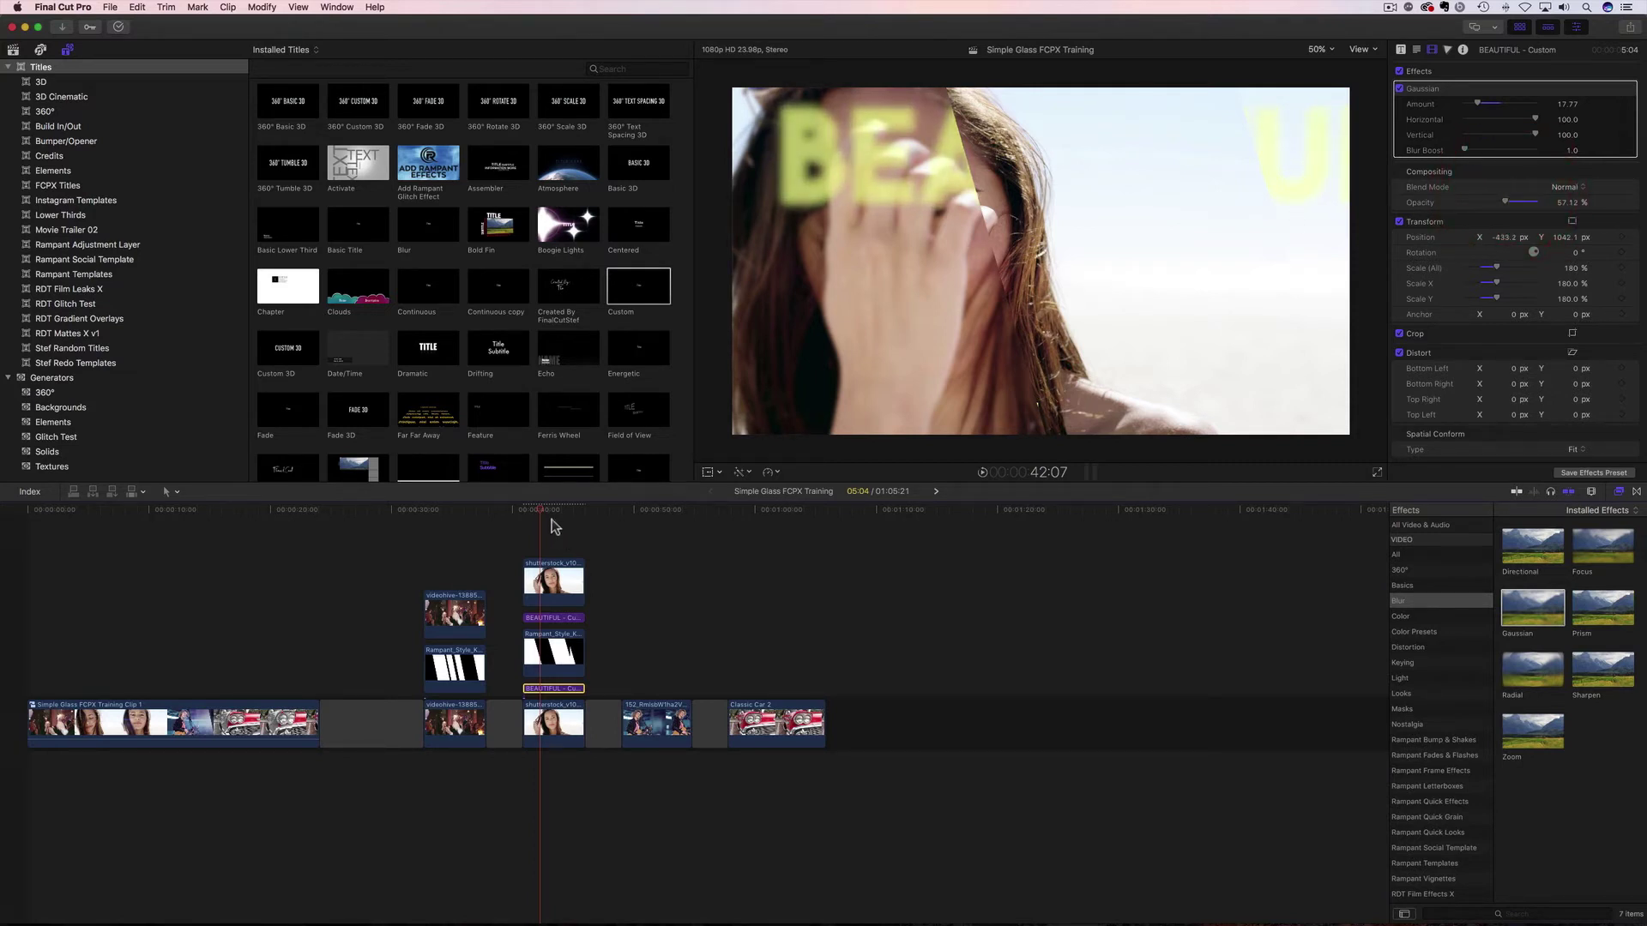
click(517, 515)
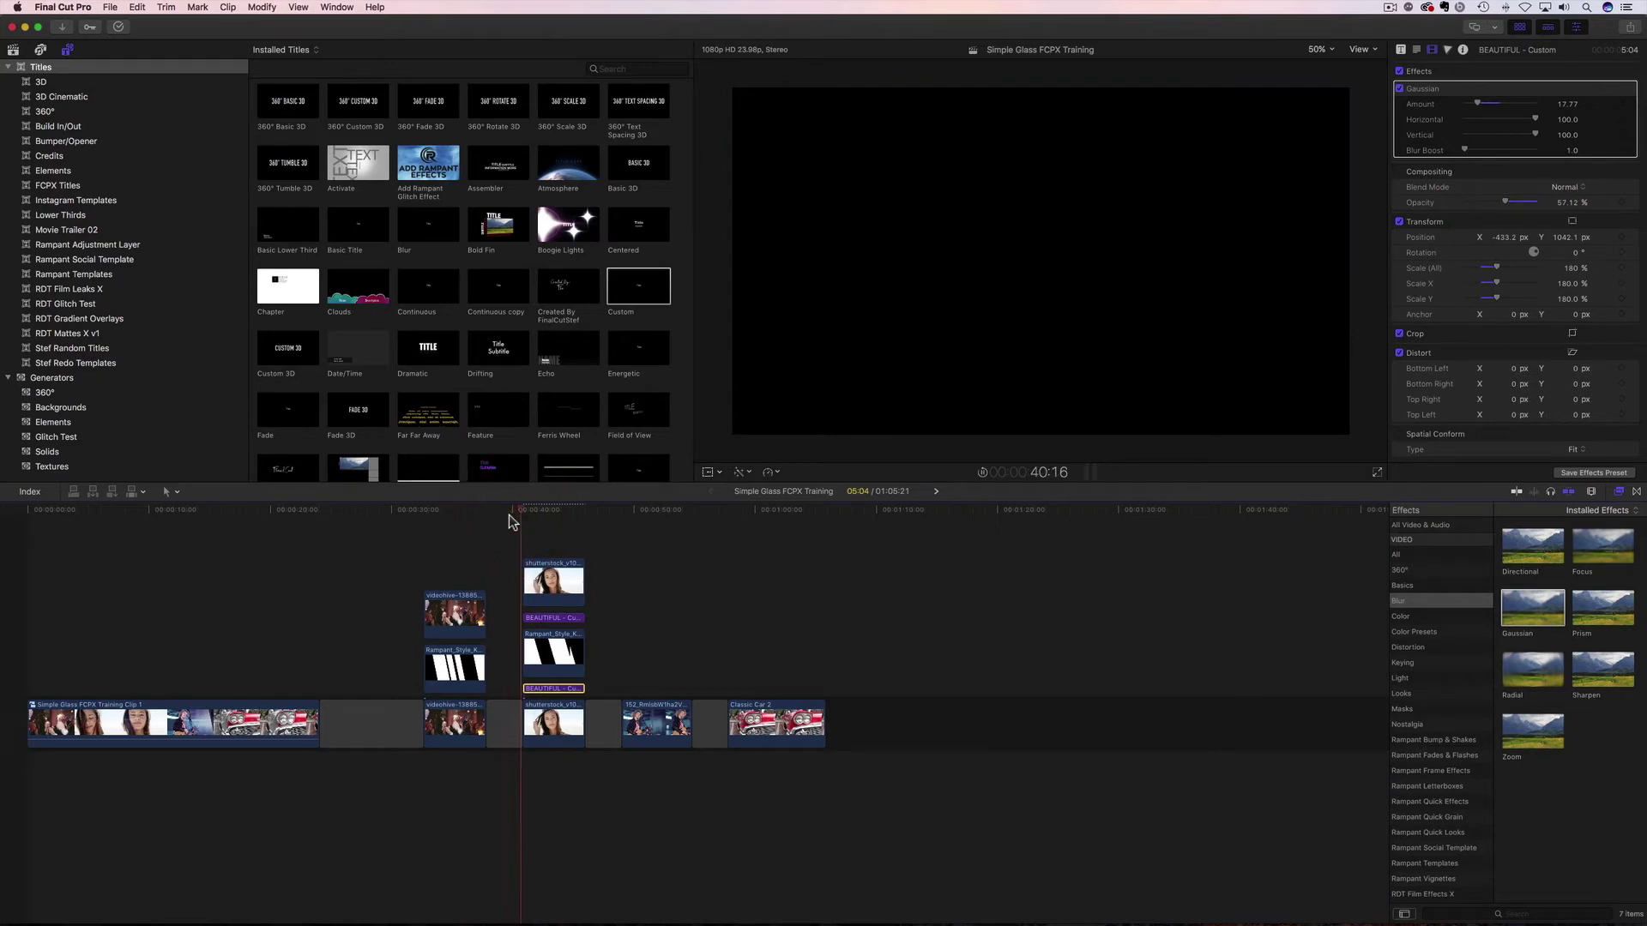
key(space)
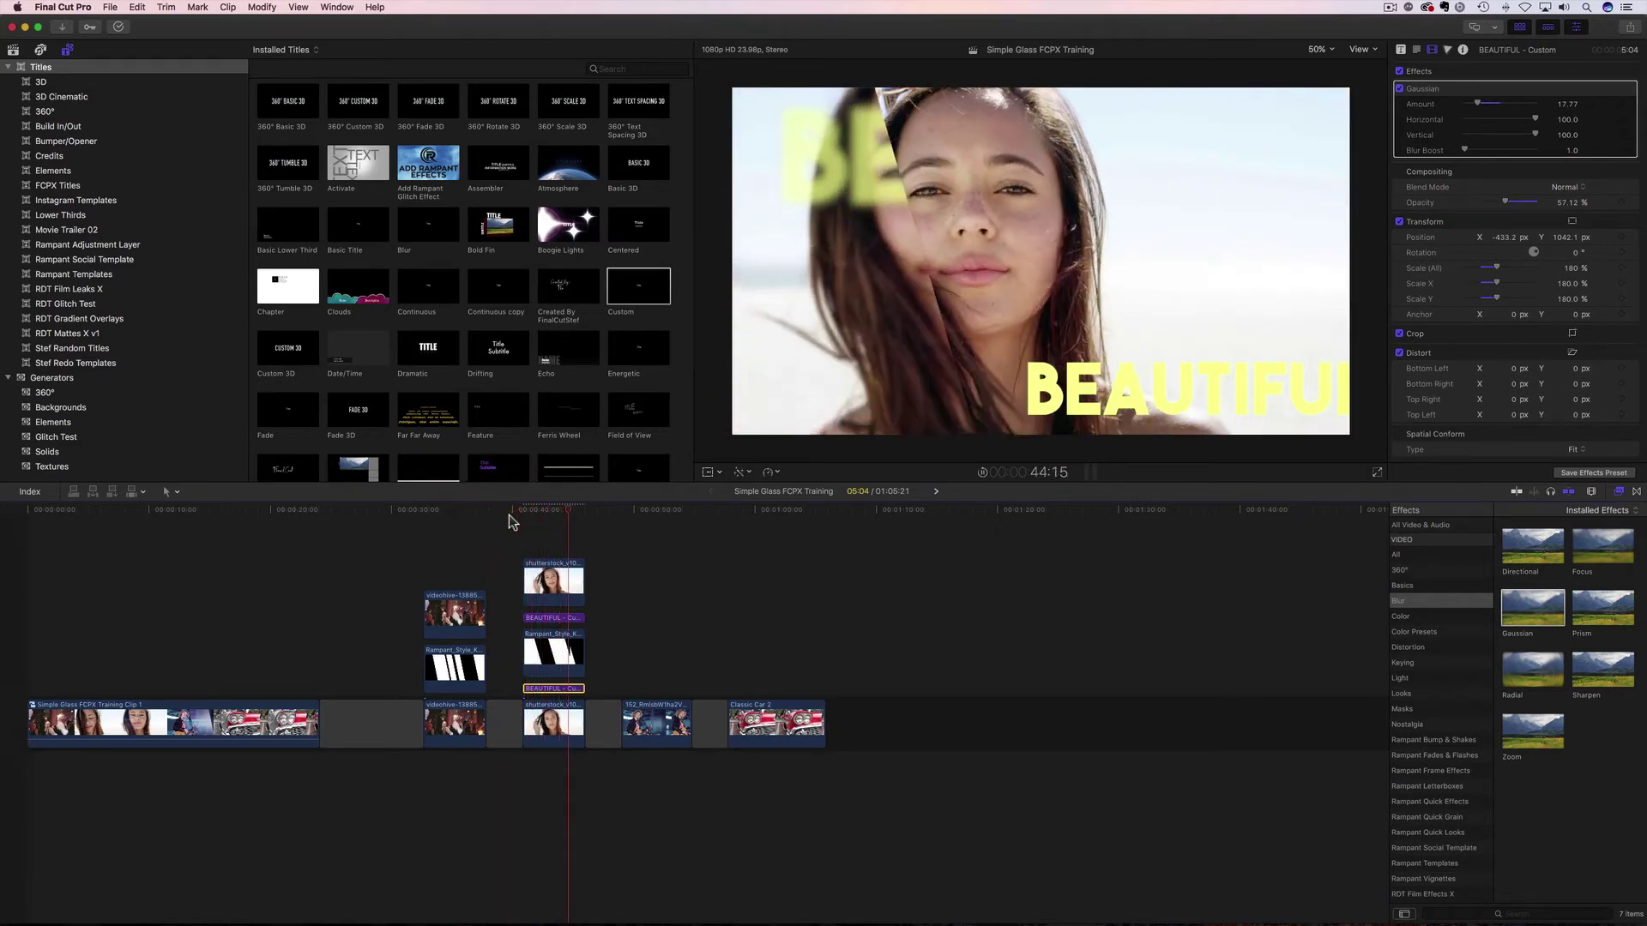
click(522, 514)
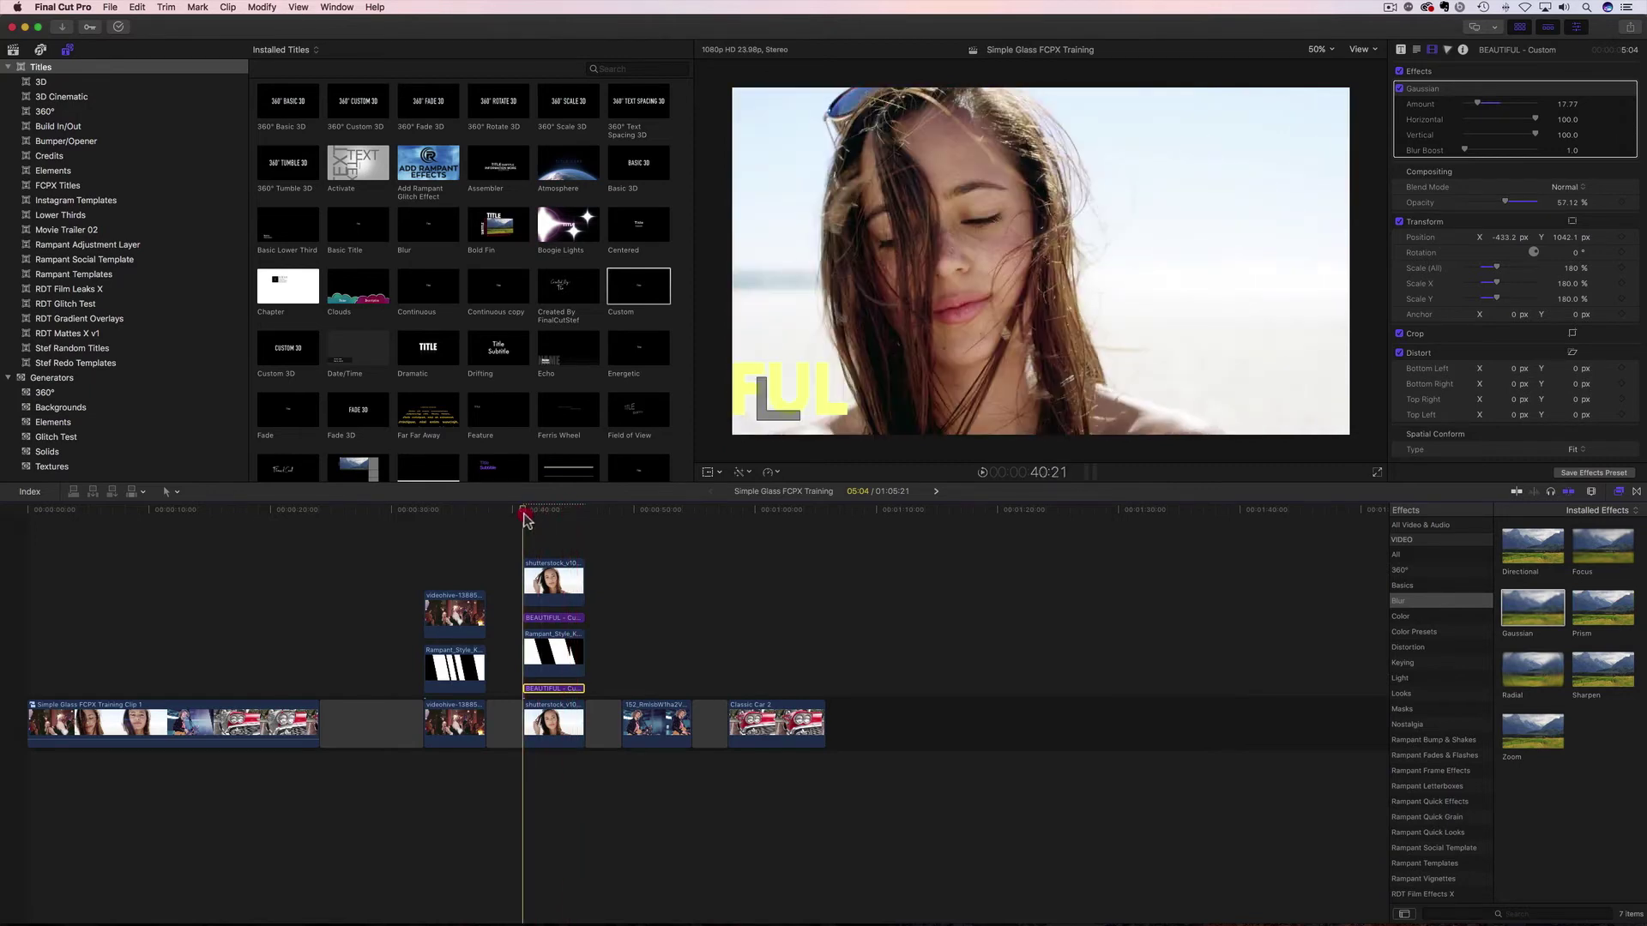
click(525, 519)
click(541, 512)
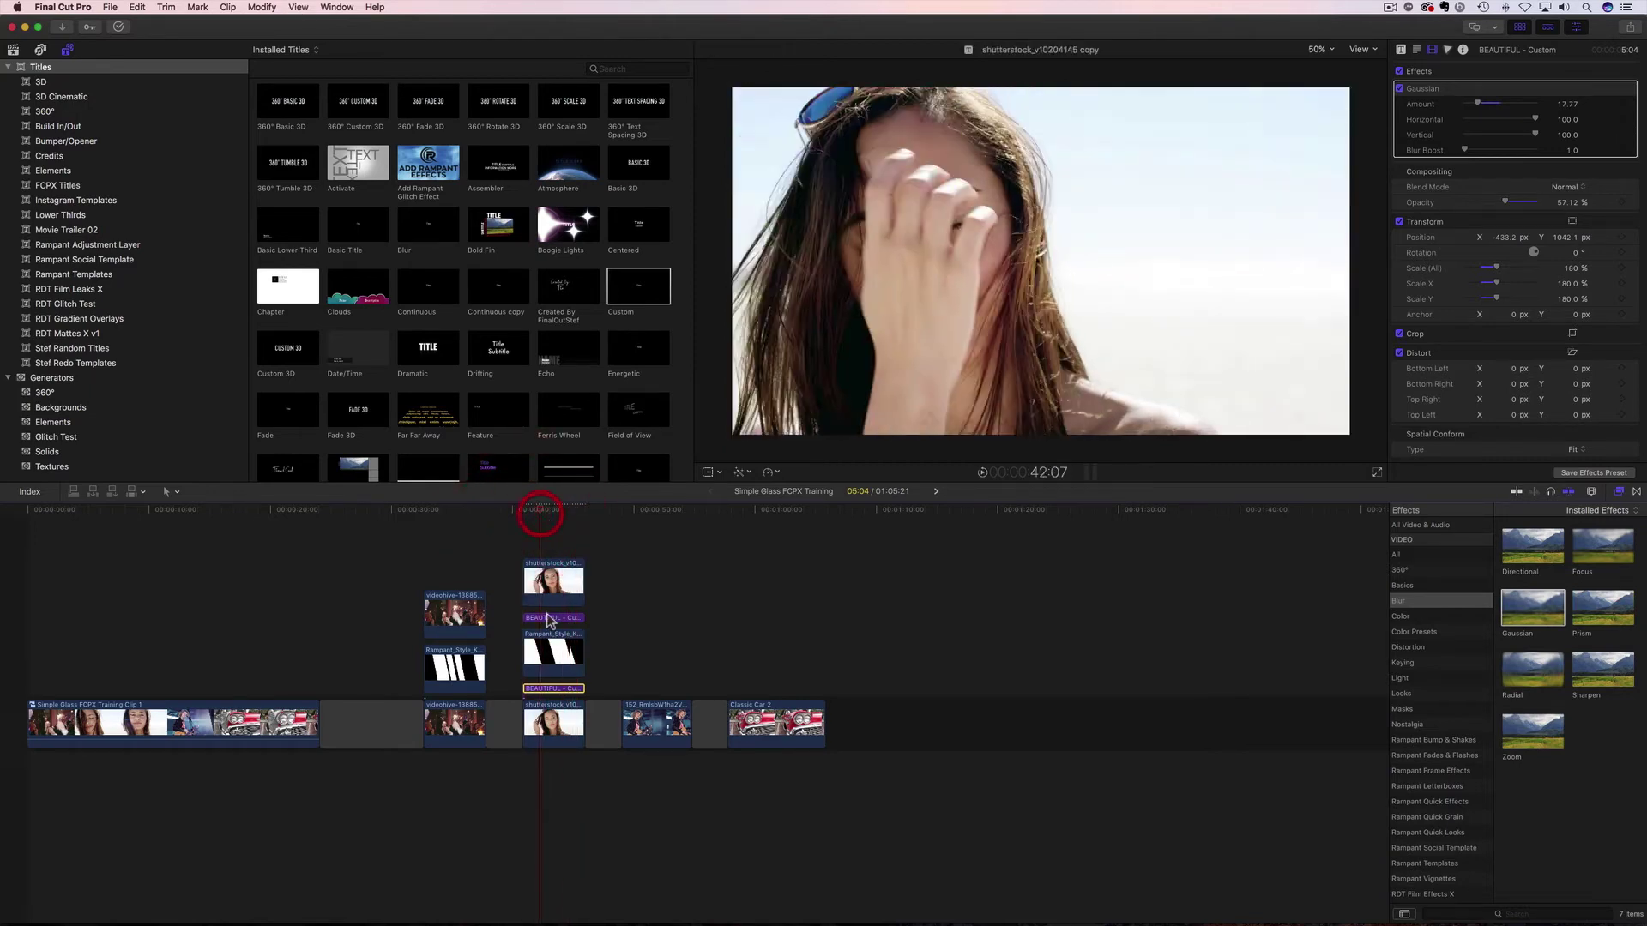
click(549, 617)
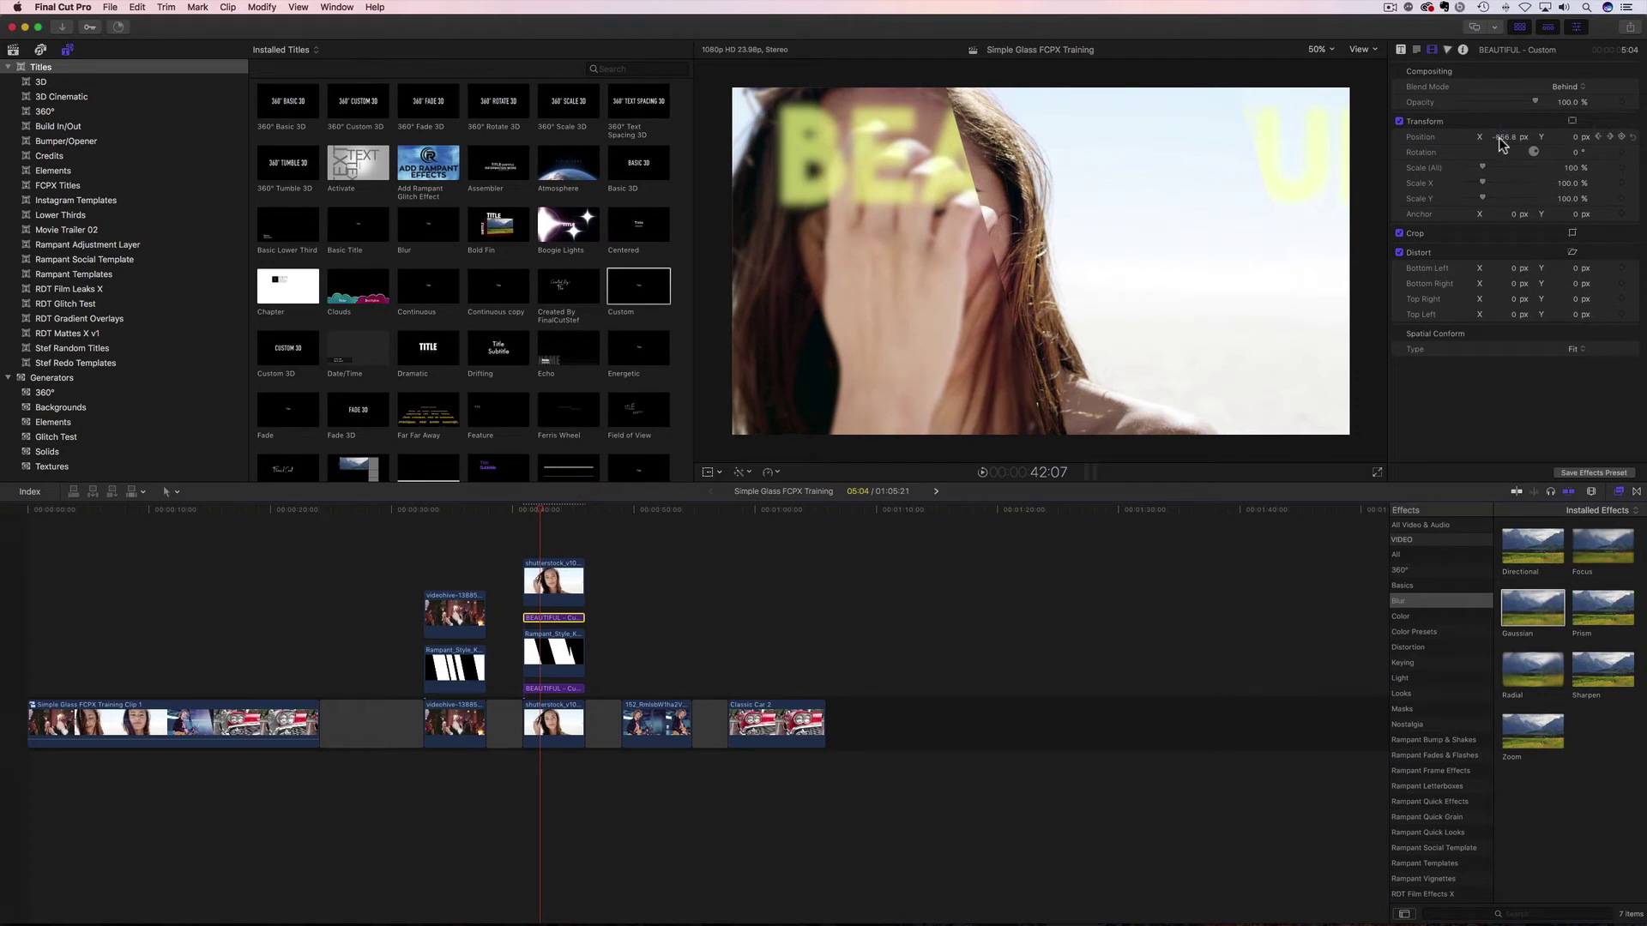
drag(1495, 137, 1458, 137)
key(super+z)
key(super+z)
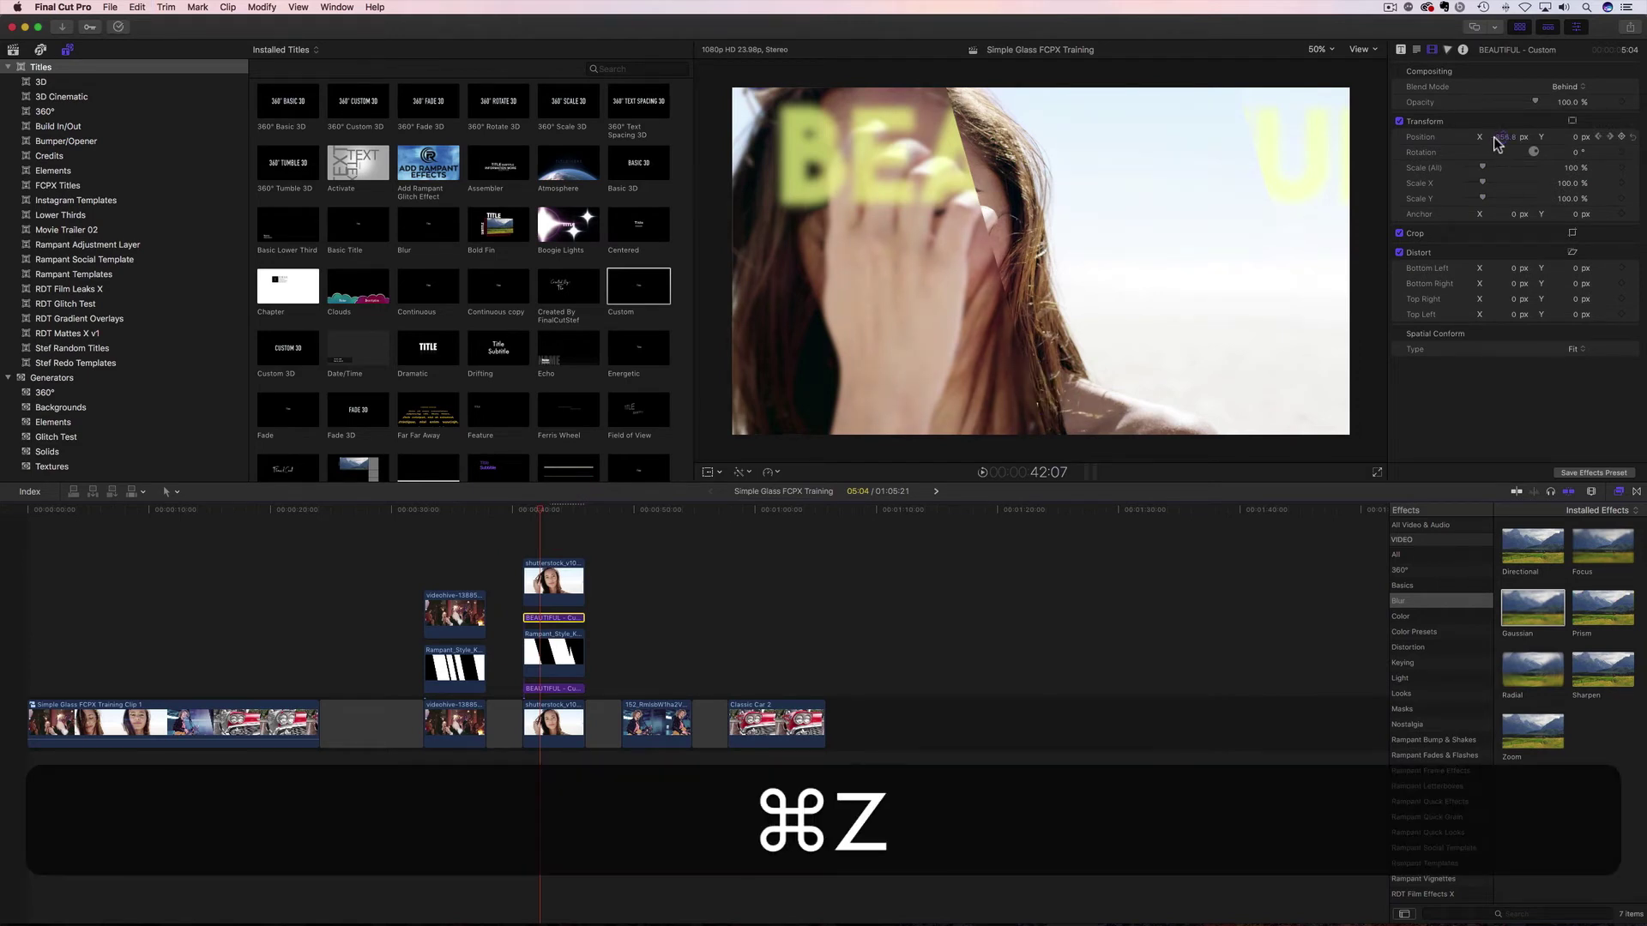
- Keyframe the blurred lower title's X position from about 635 px at the clip's start to about -1477 px at its end
click(553, 689)
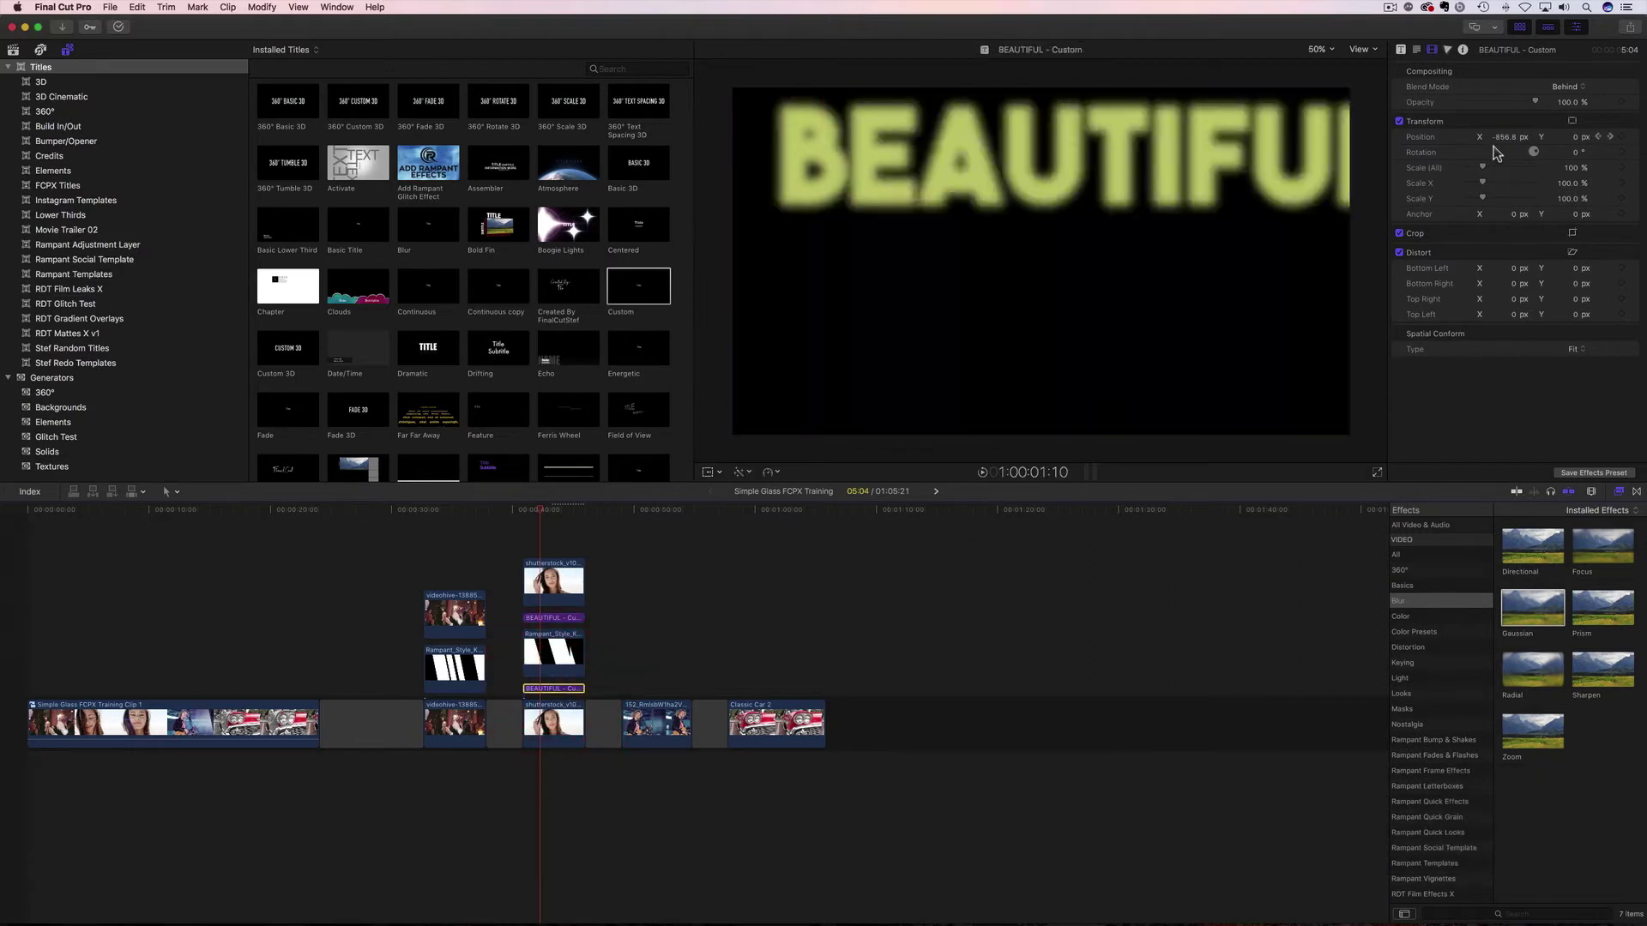
drag(1501, 238, 1586, 239)
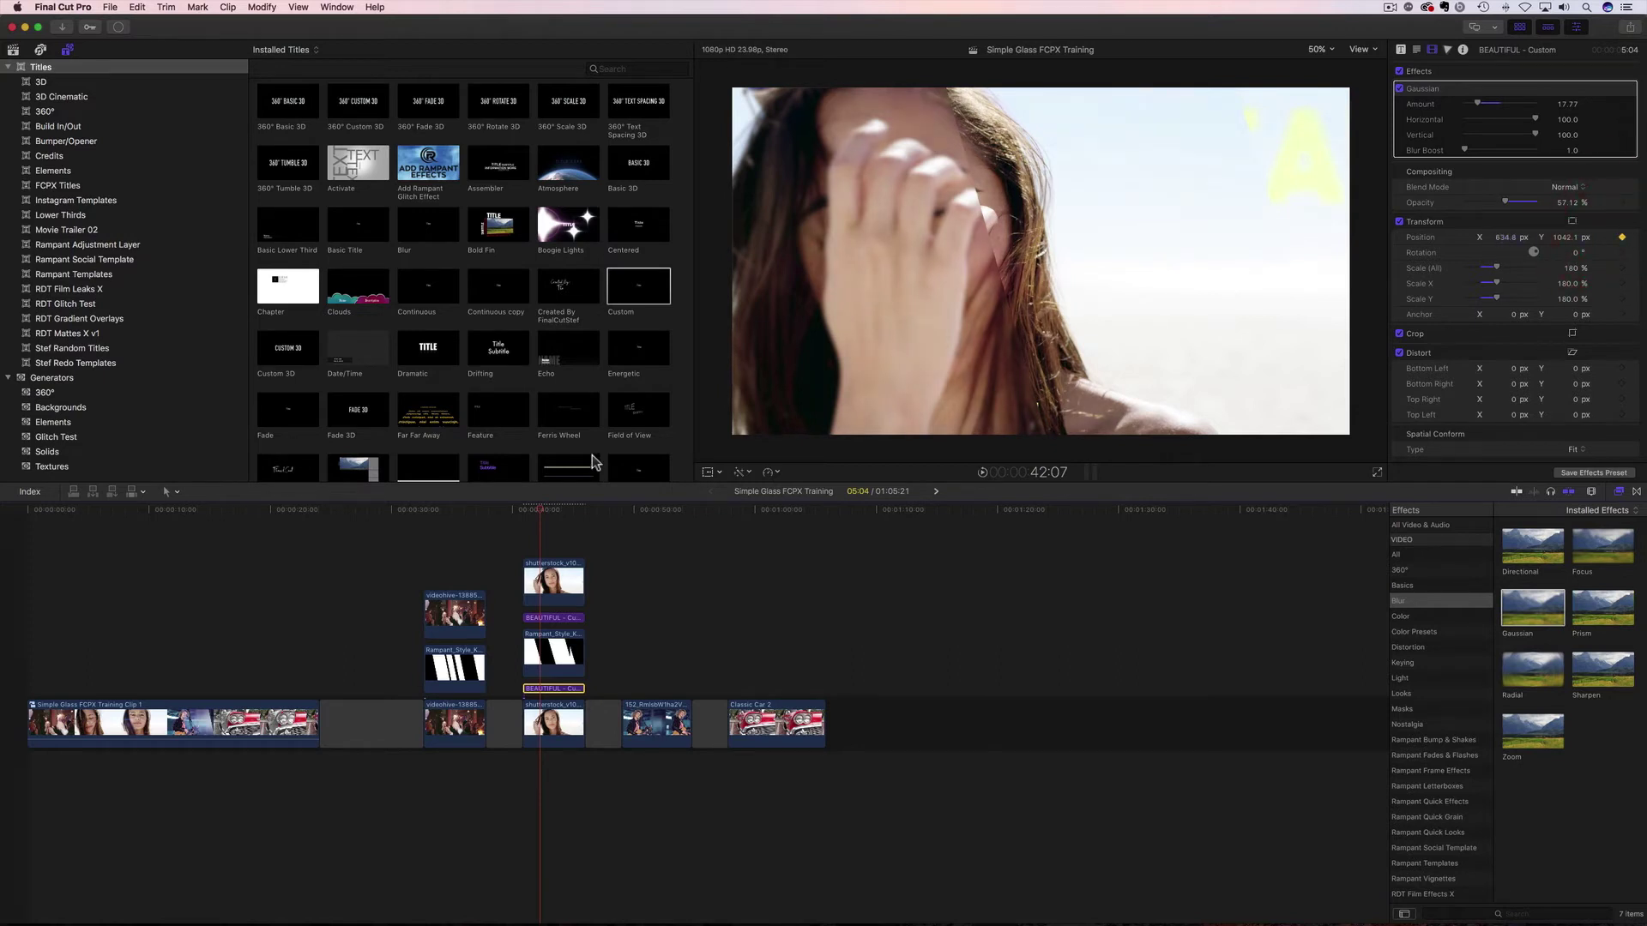
key(super+z)
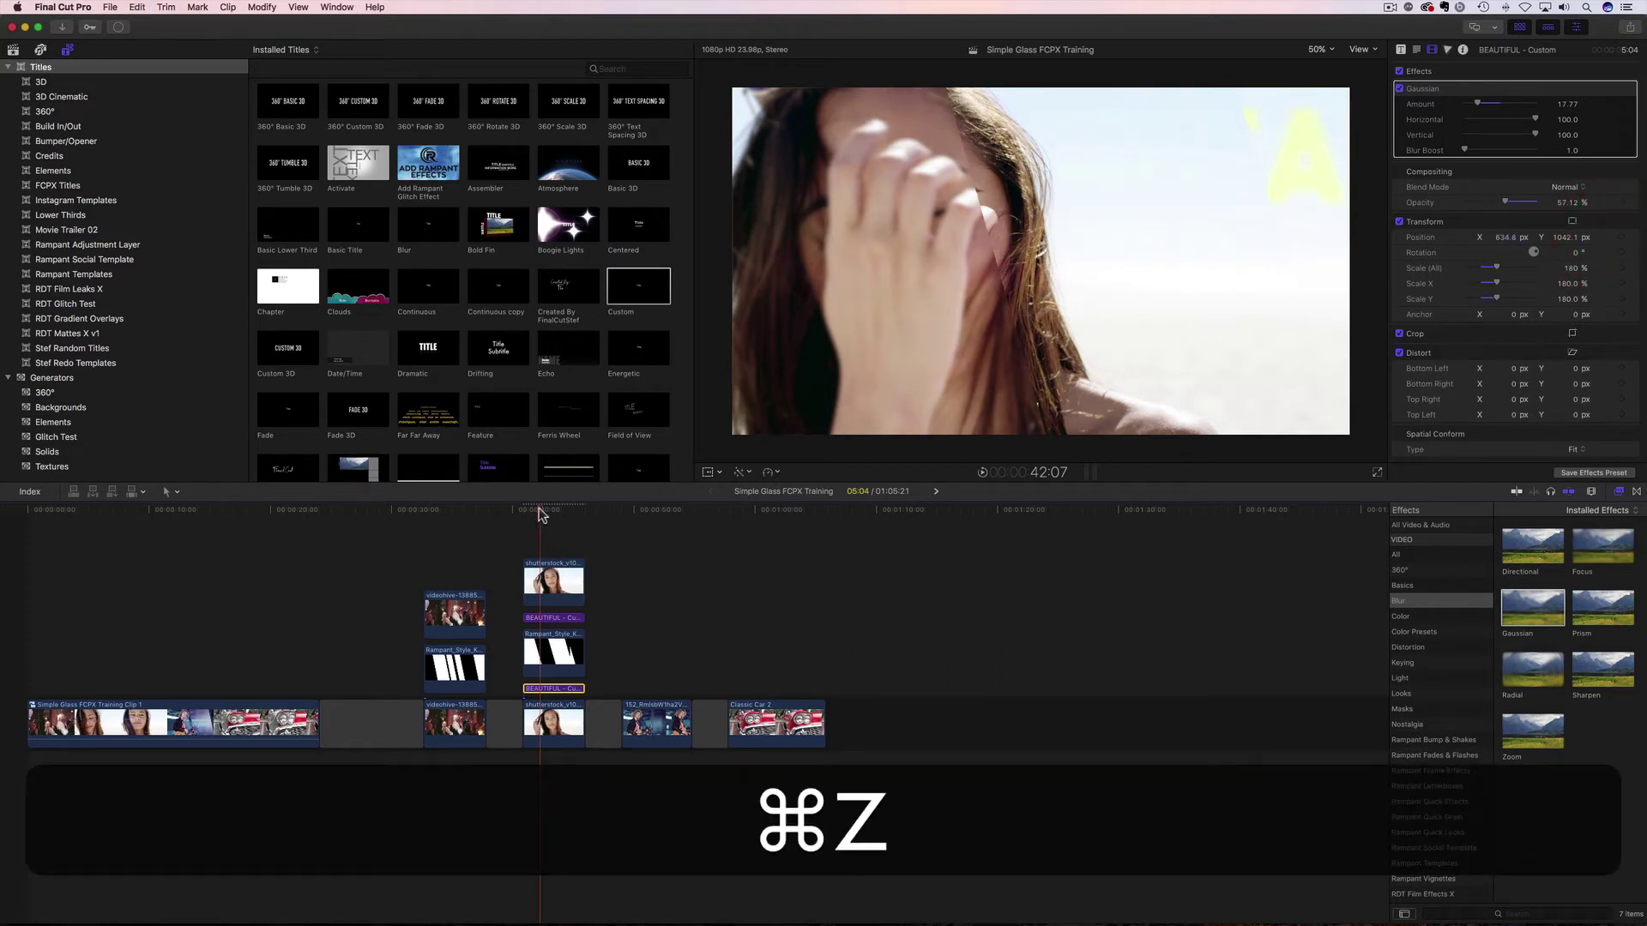
drag(539, 512, 525, 513)
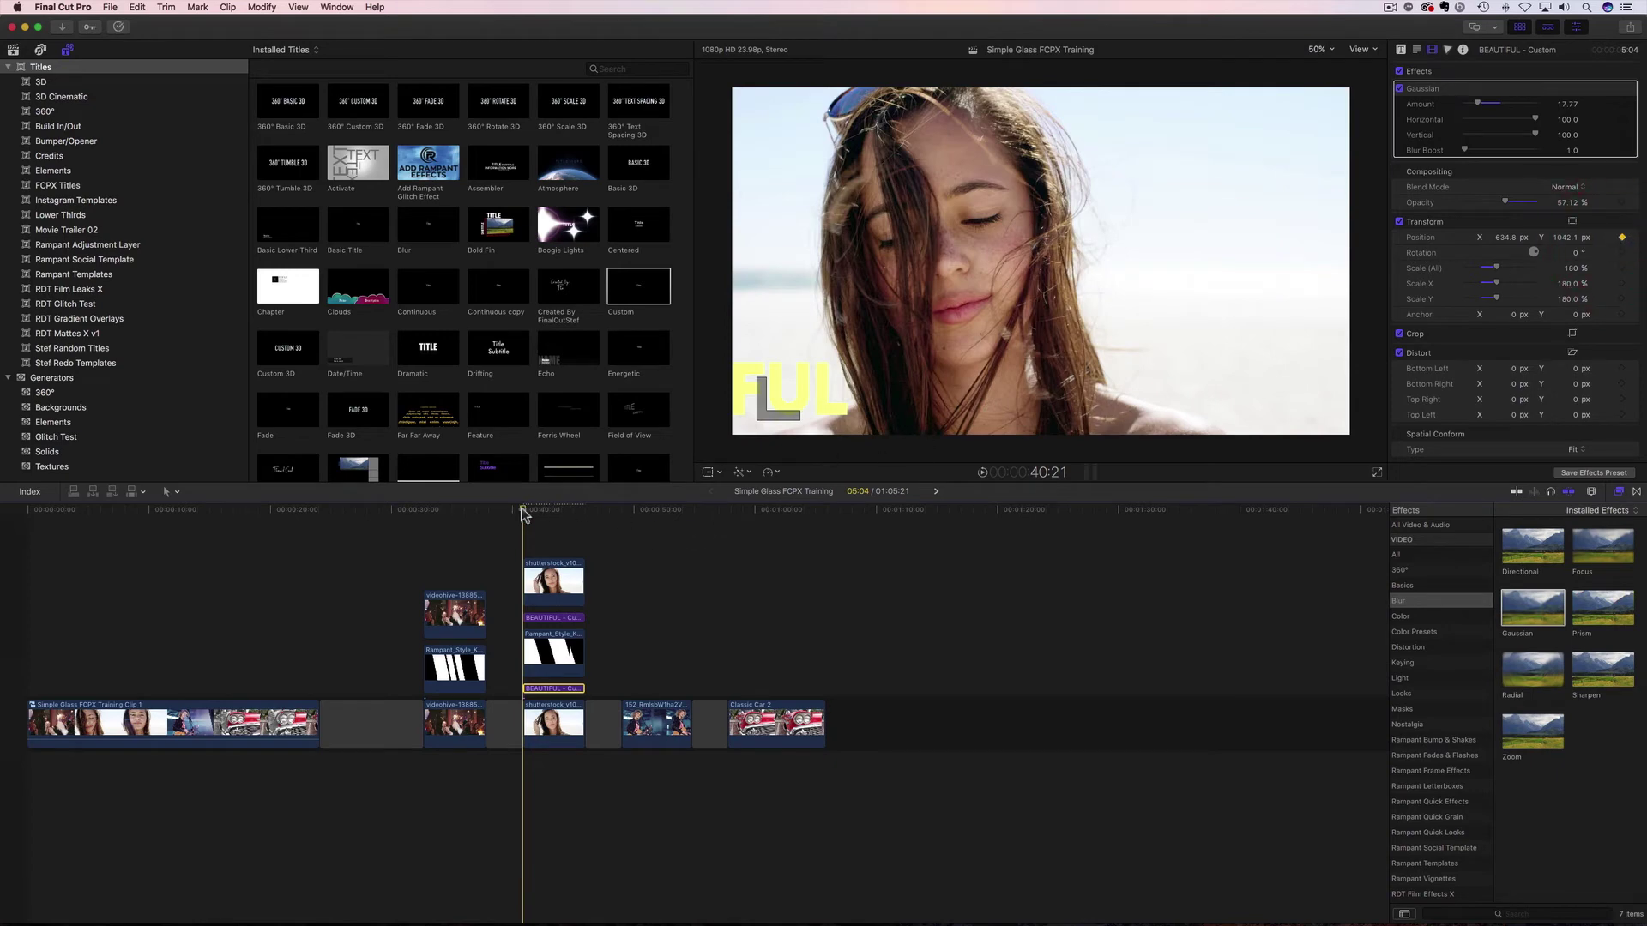
click(581, 509)
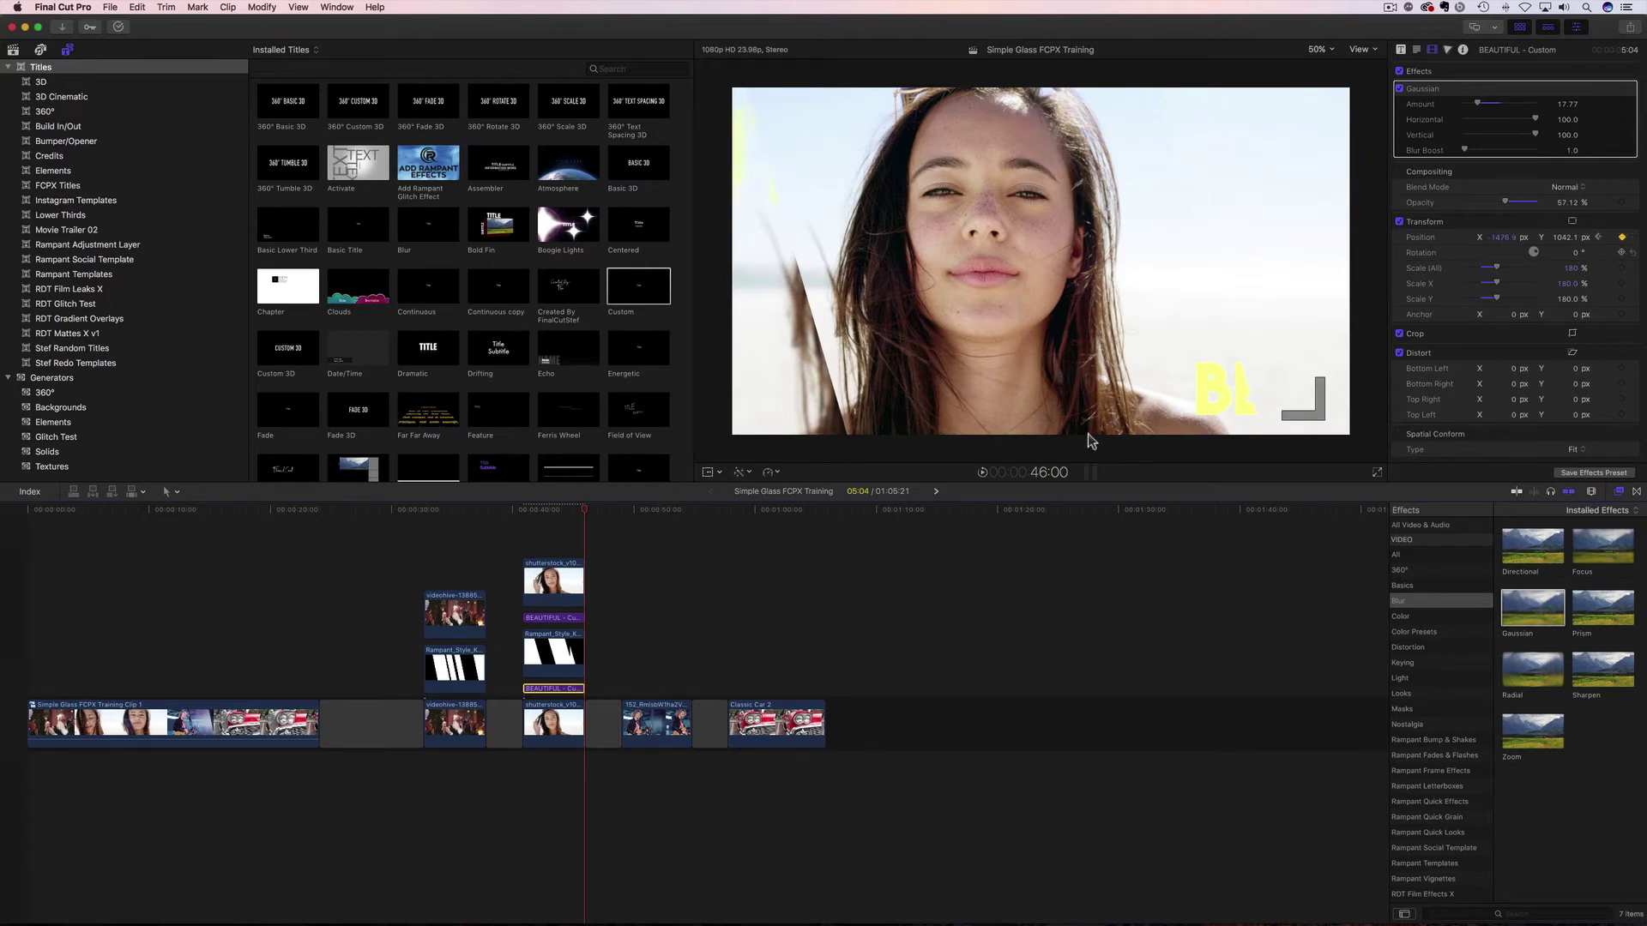
- Make the blurred title's starting position keyframe linear in its video animation and play back the move
right_click(566, 689)
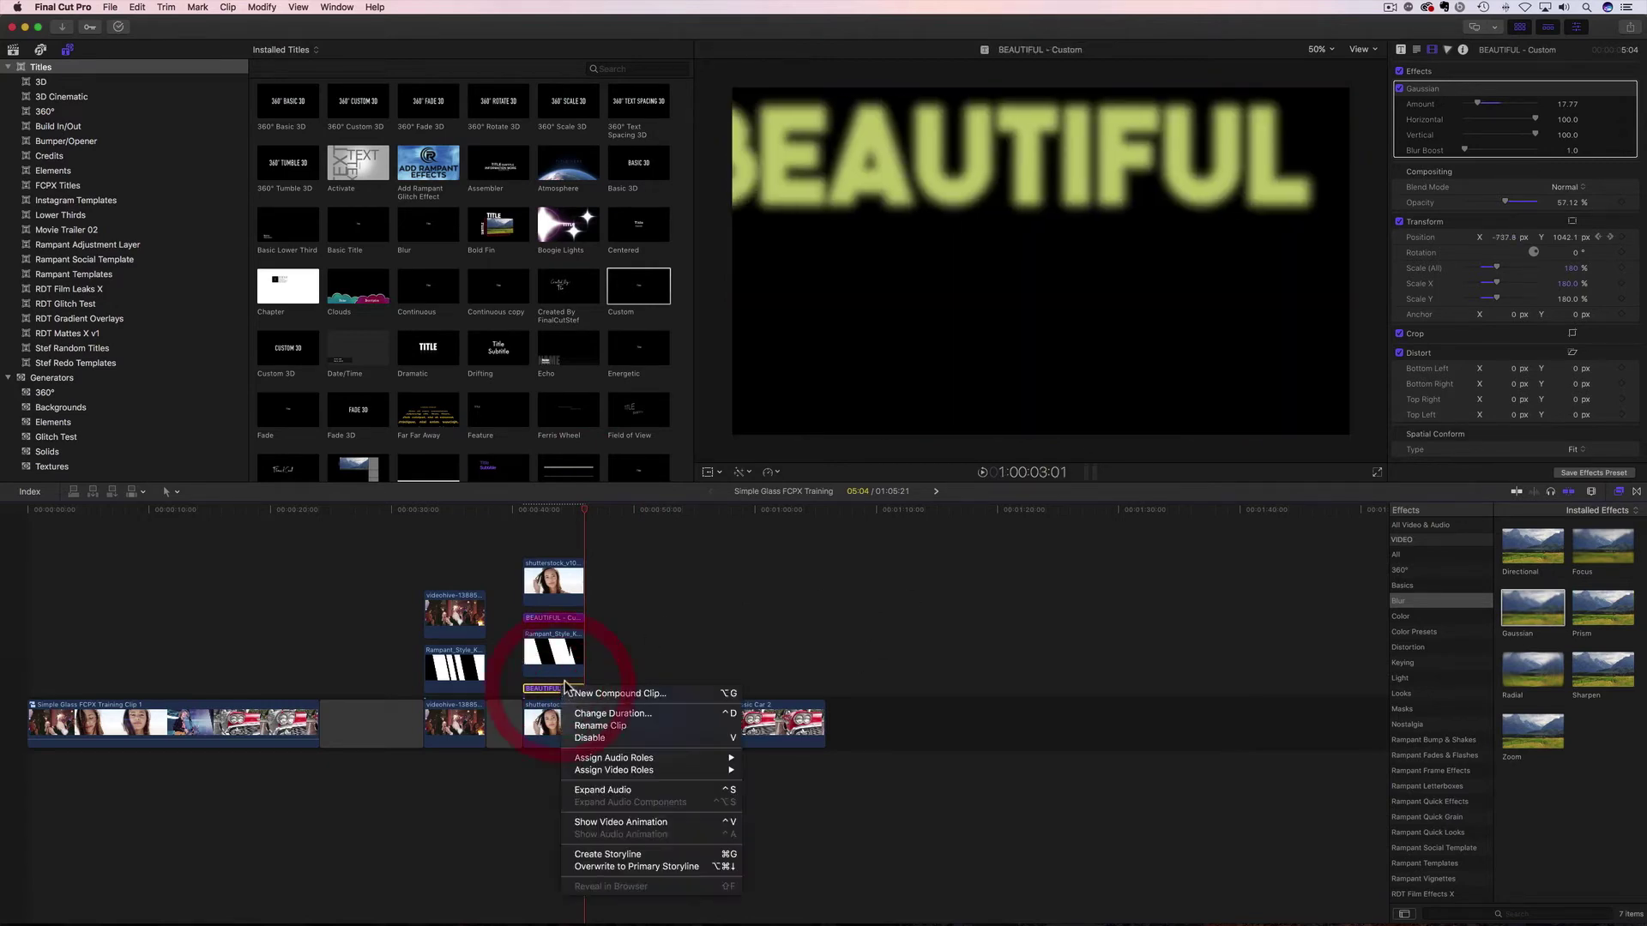
click(596, 823)
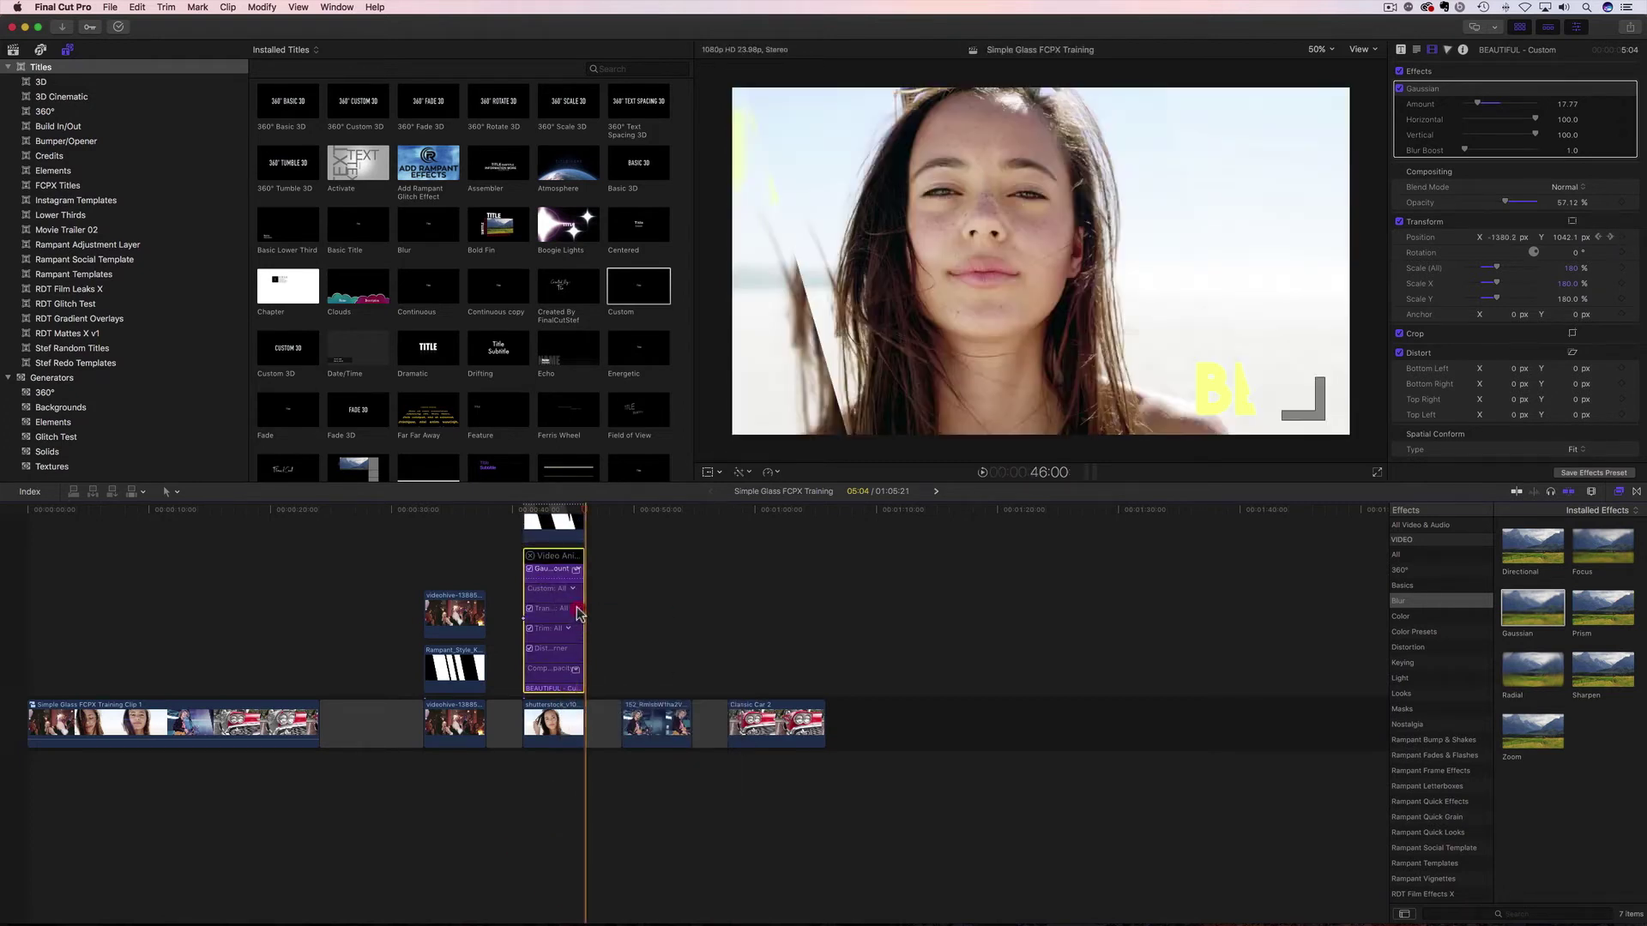
click(573, 608)
click(607, 626)
right_click(525, 618)
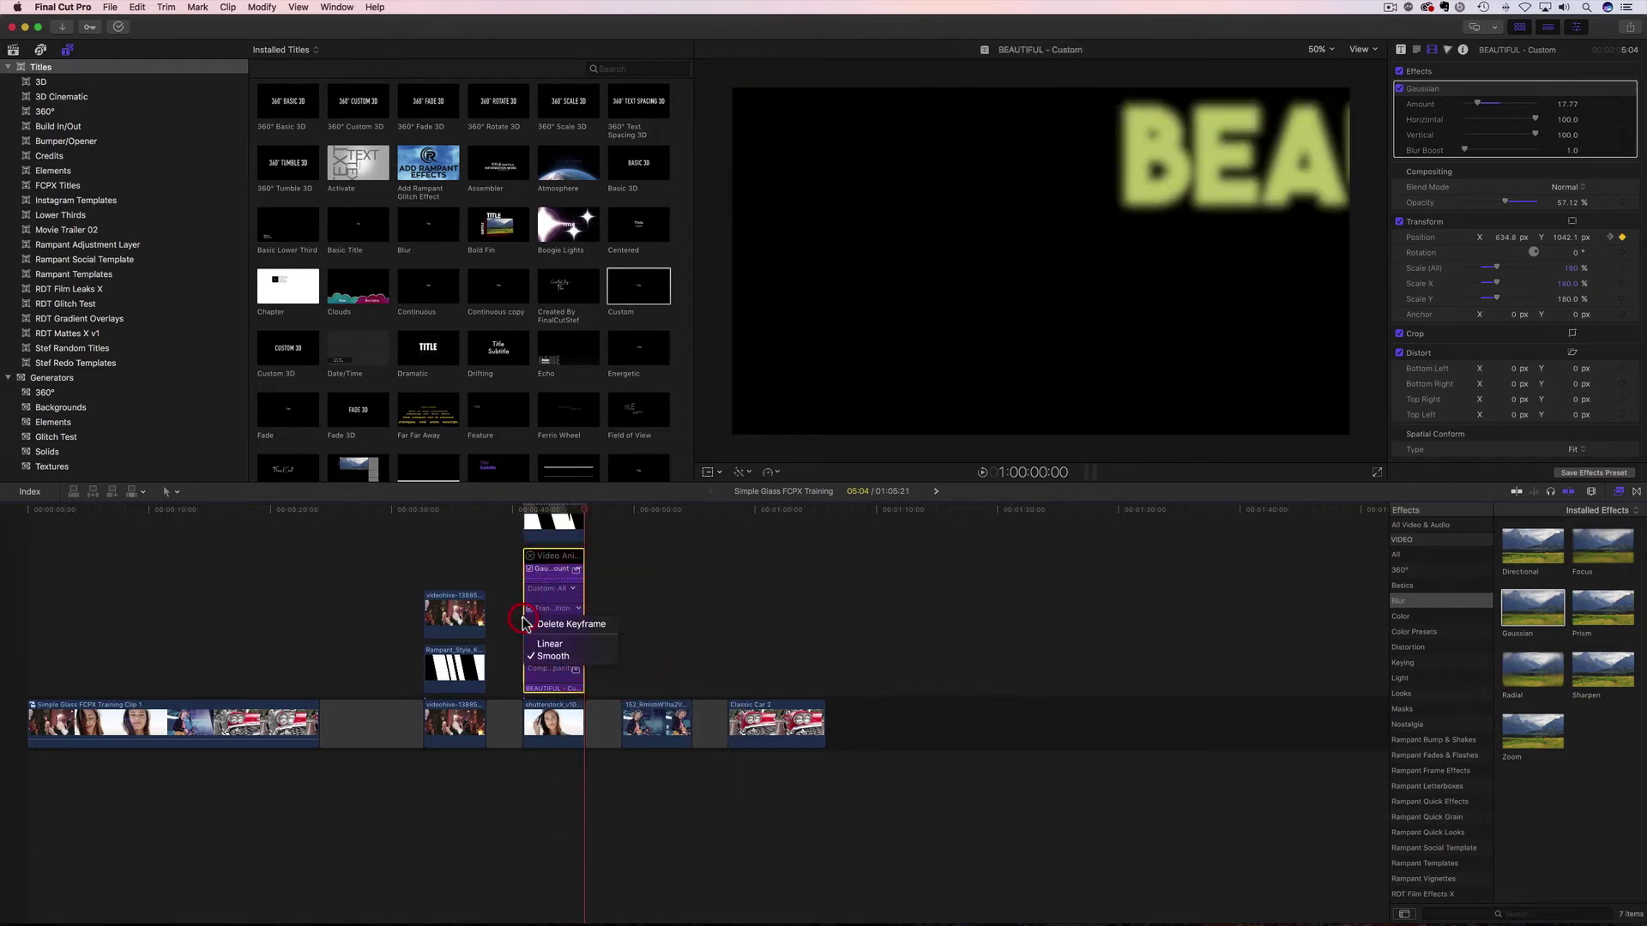
click(543, 649)
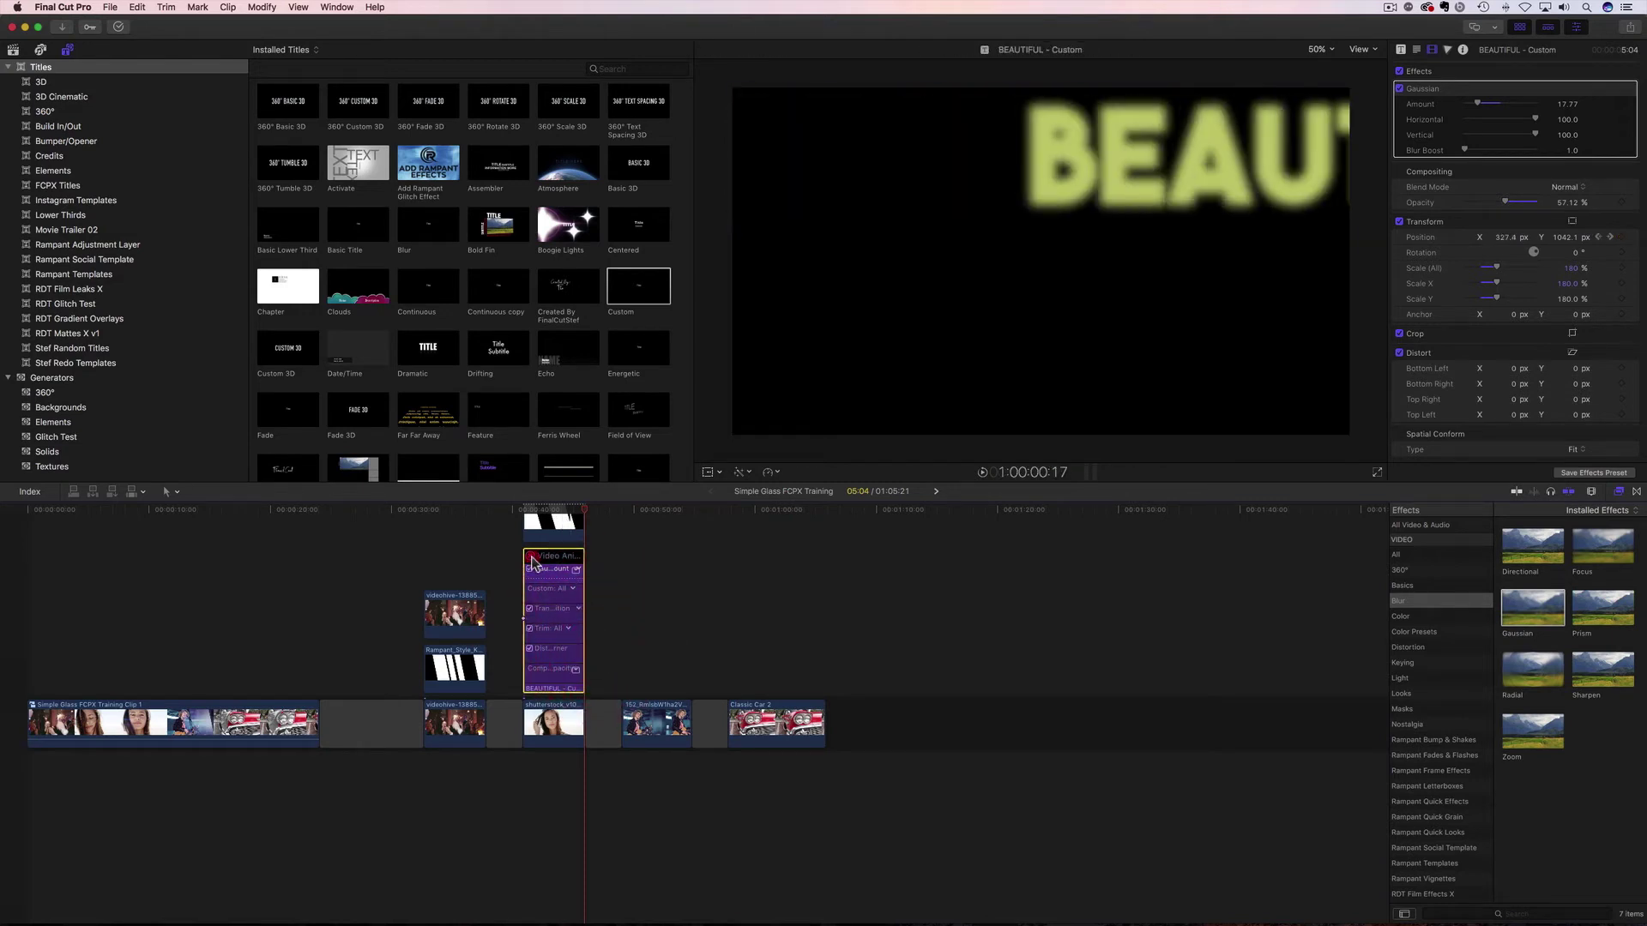
click(532, 557)
click(523, 514)
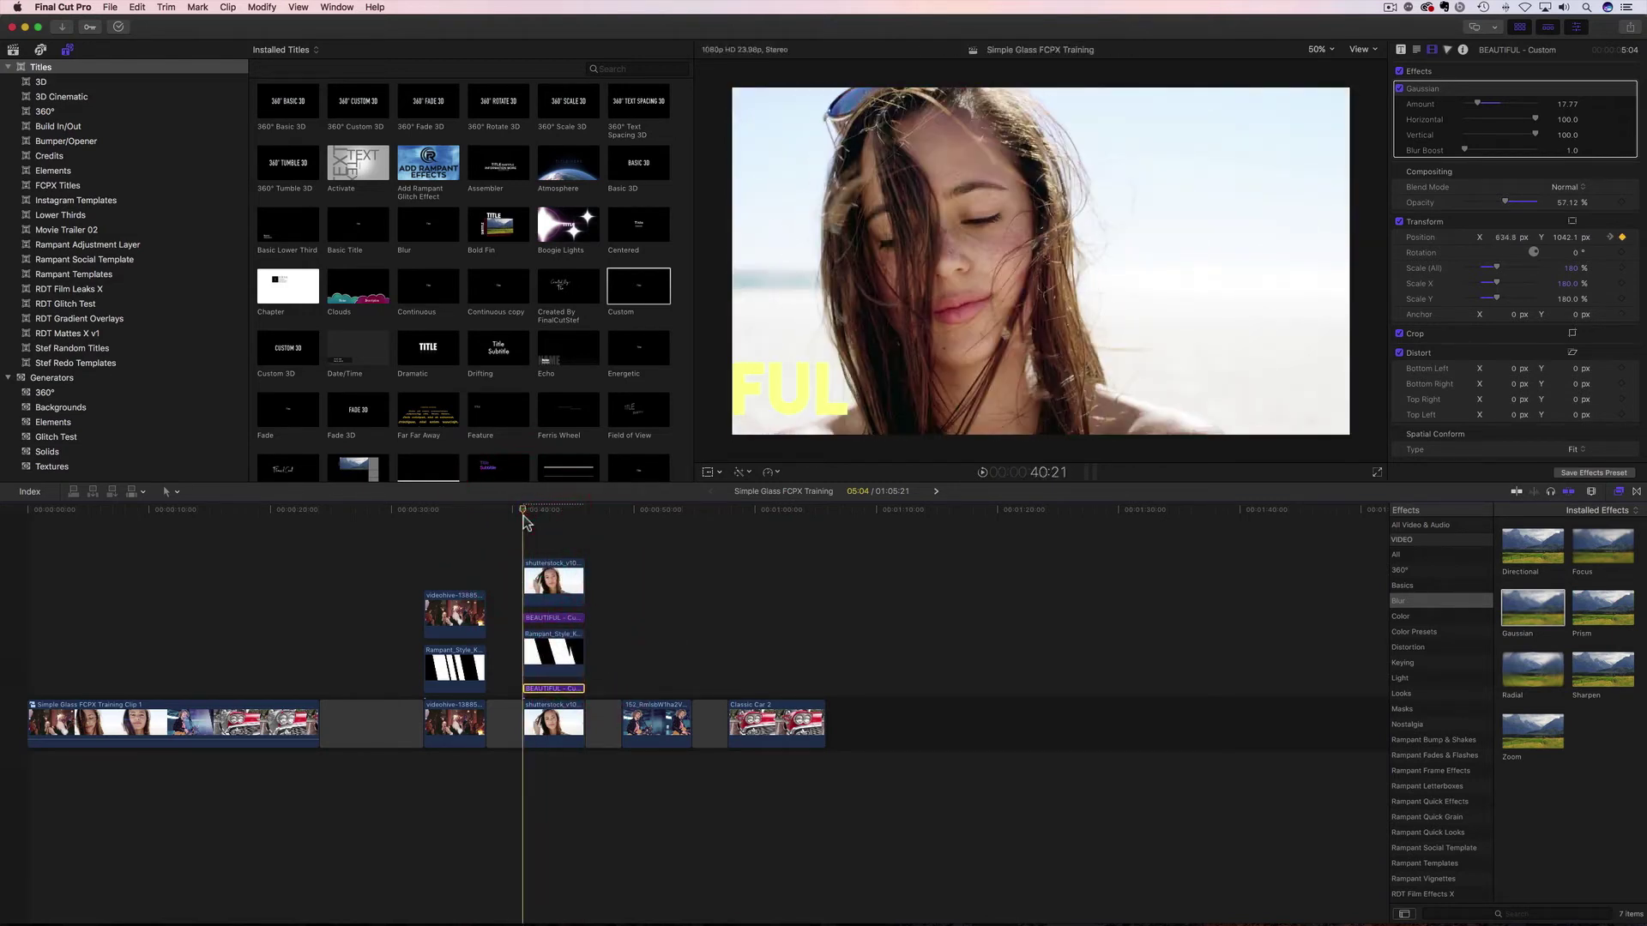
key(space)
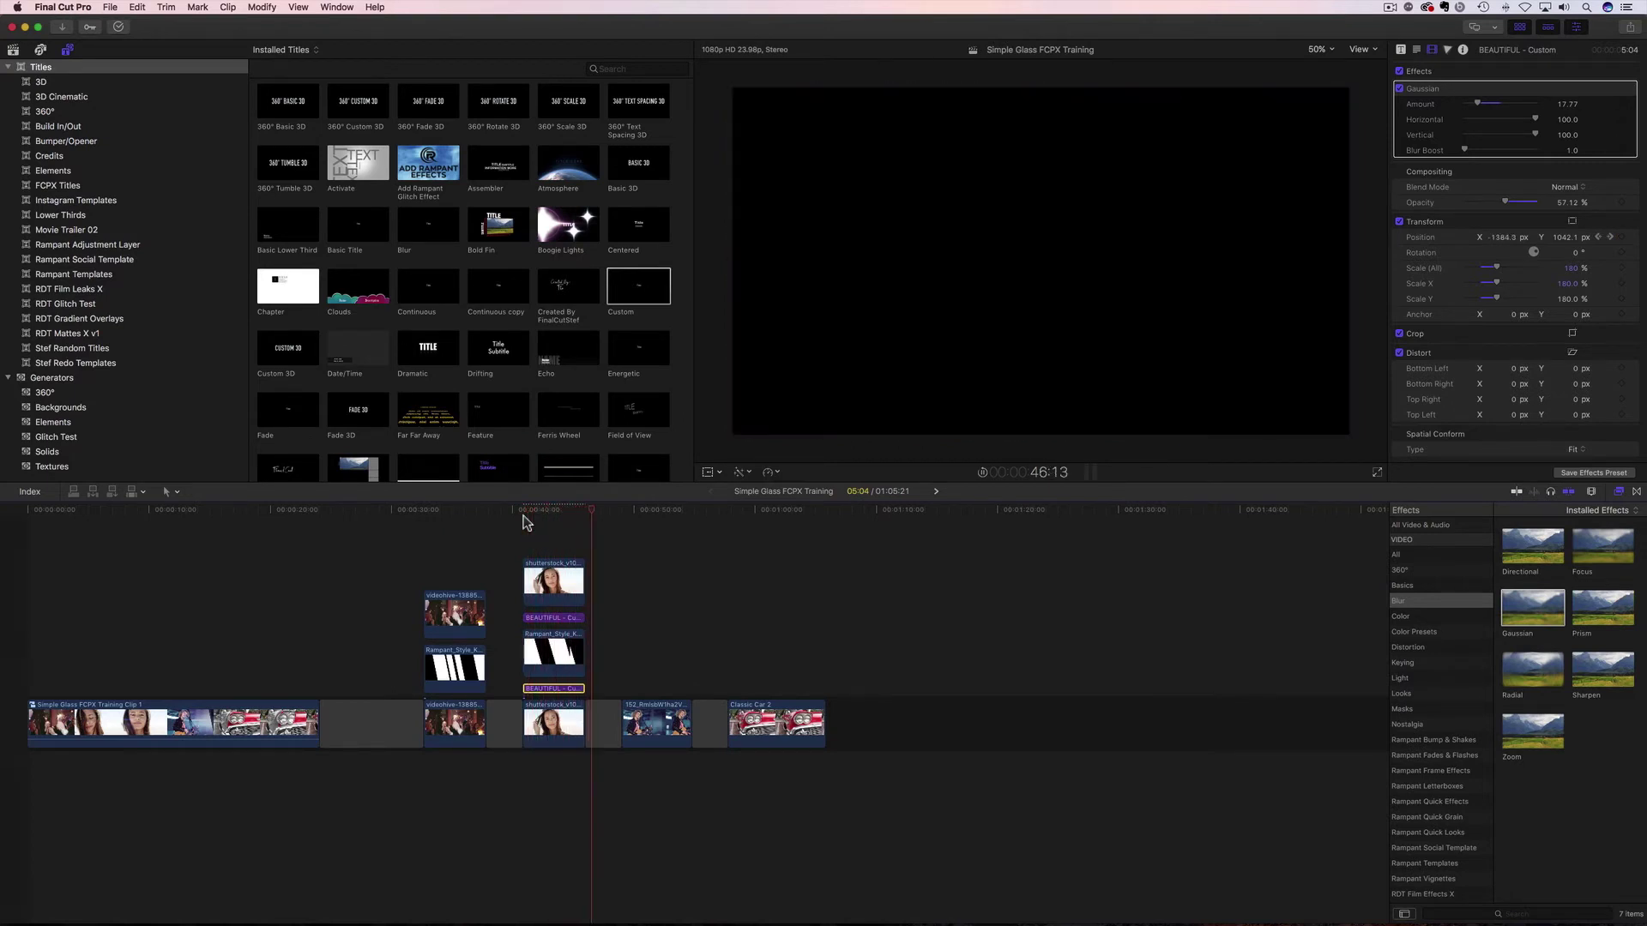
key(space)
- Duplicate the blurred title directly beneath itself and set the copy's font to Montserrat
drag(591, 508, 555, 521)
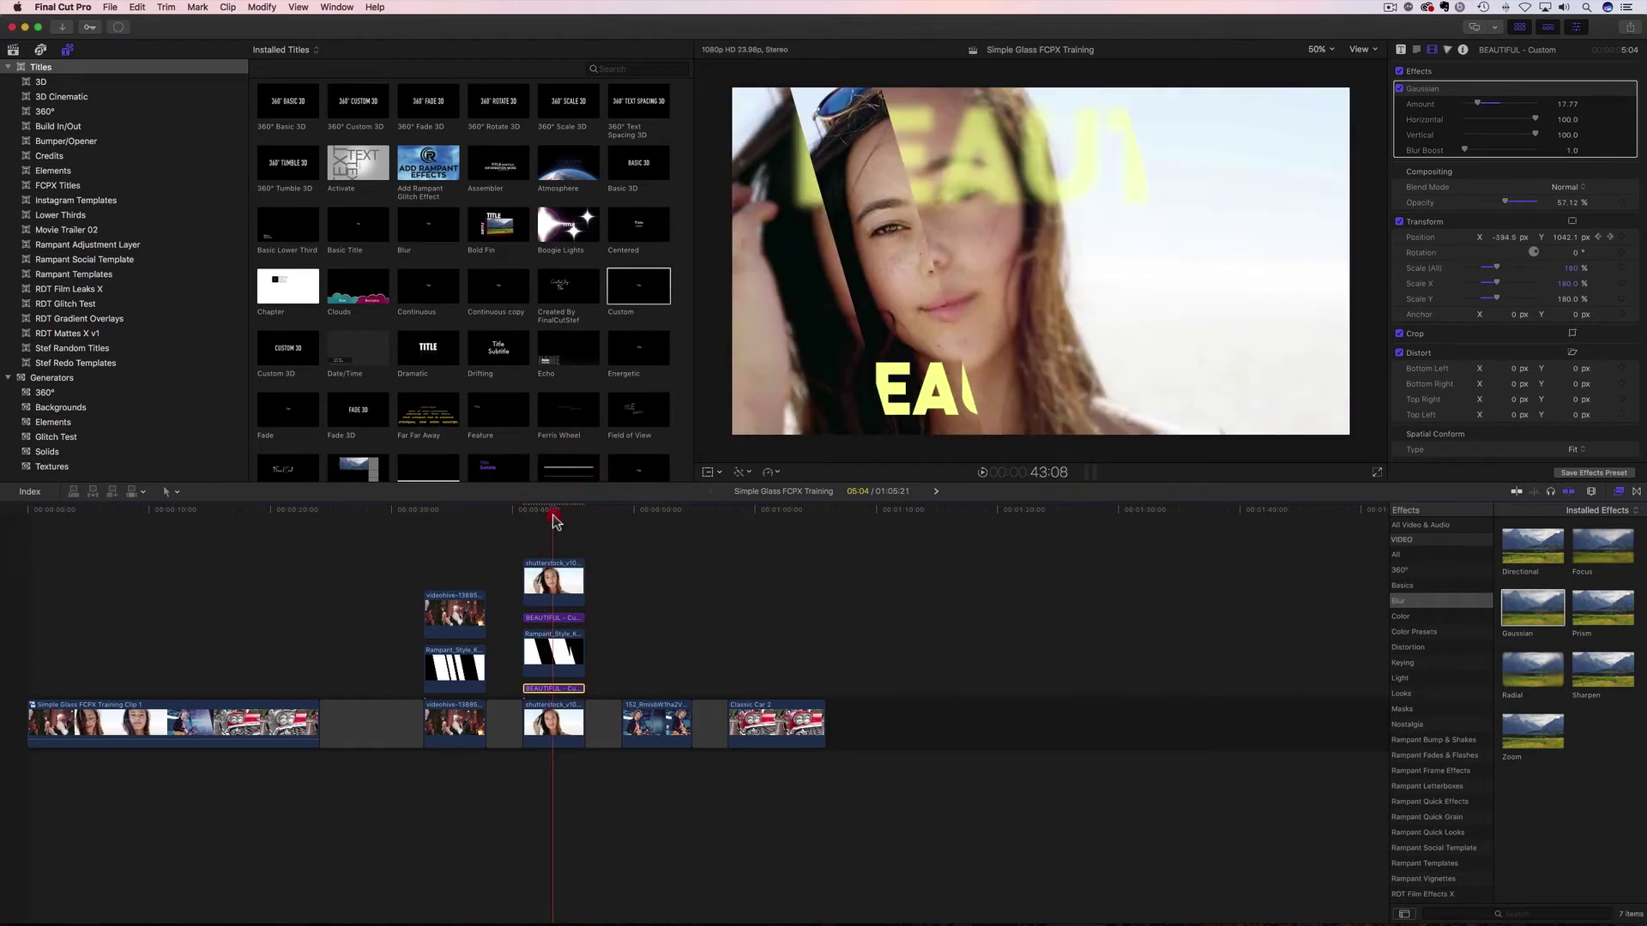
double_click(547, 690)
drag(547, 692, 553, 696)
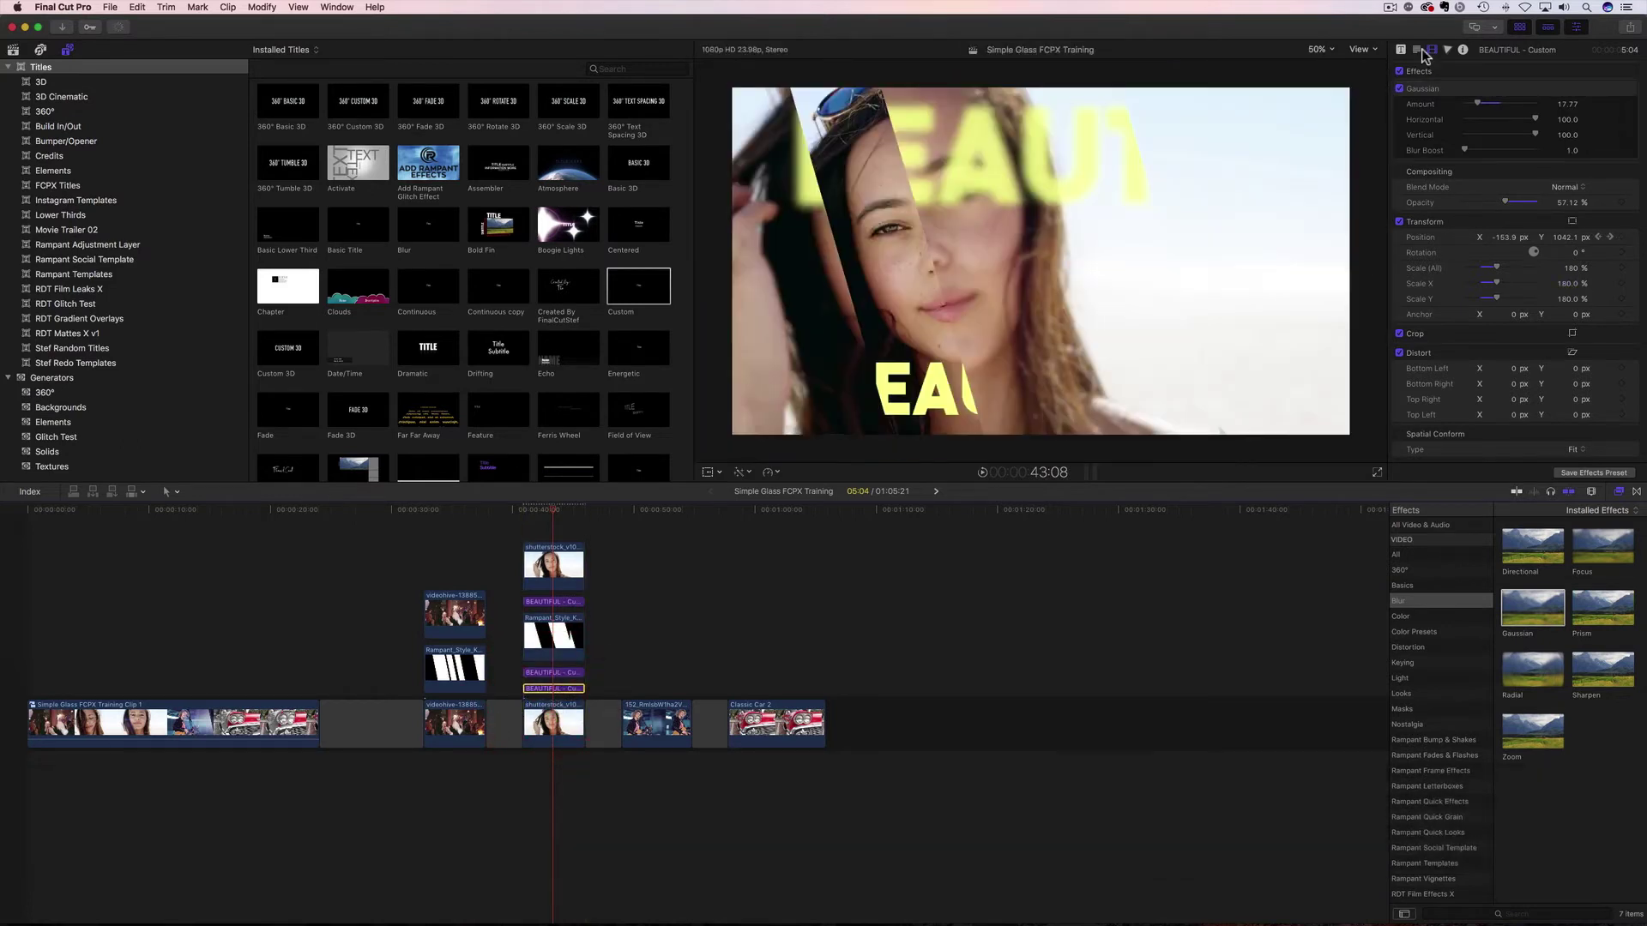
click(1417, 51)
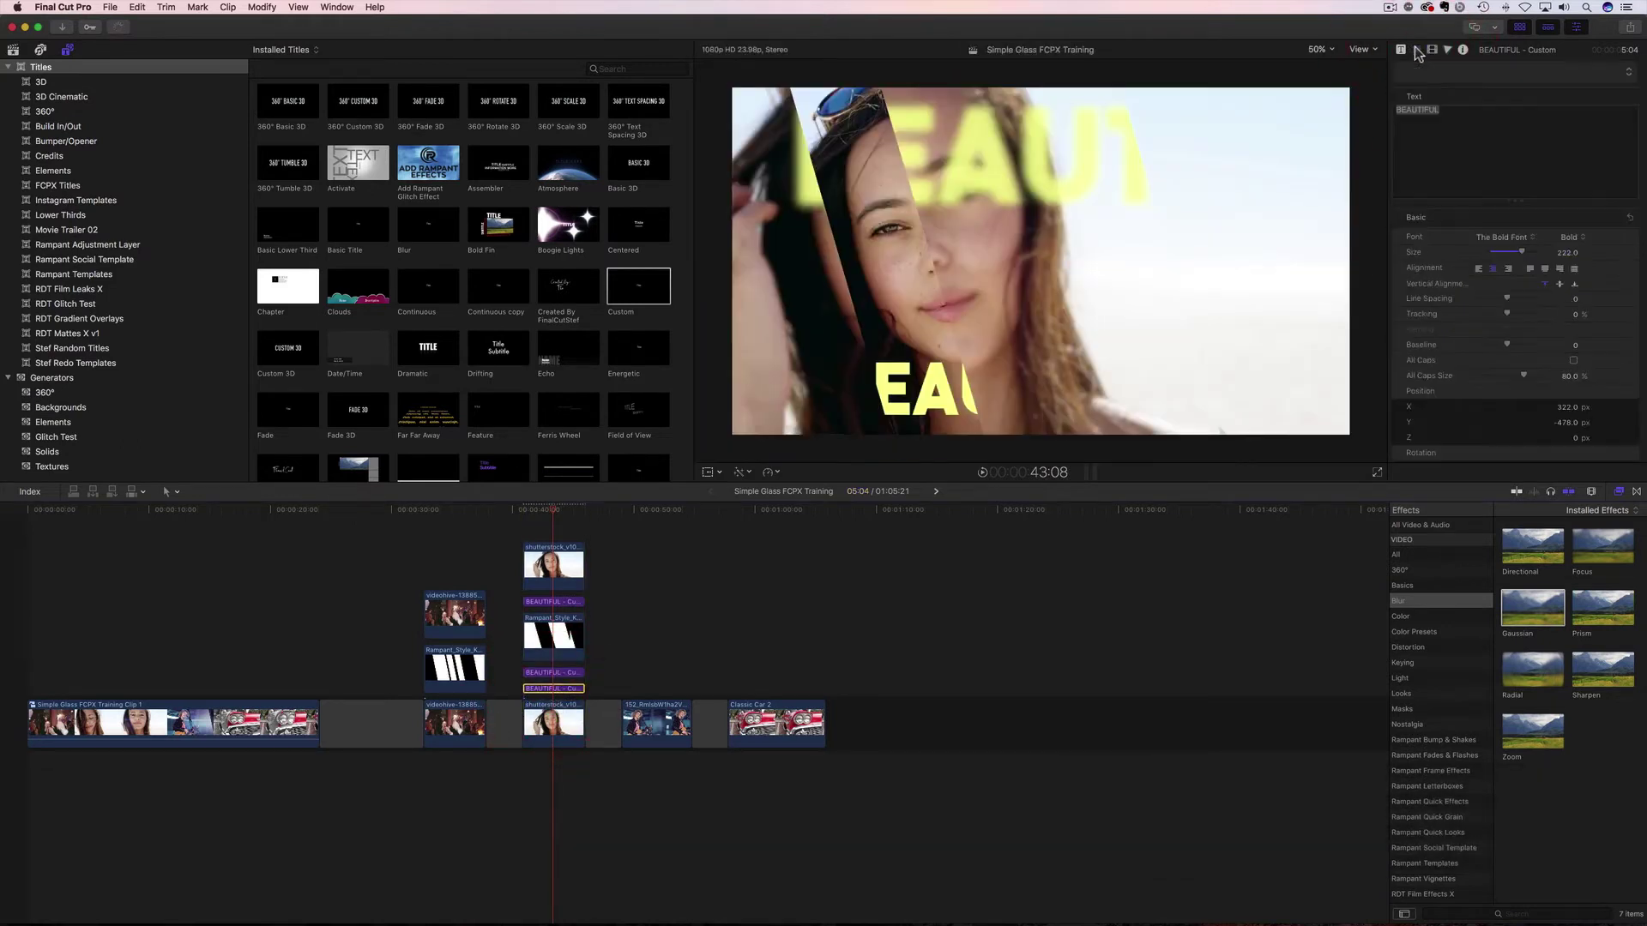
click(1517, 239)
scroll(1505, 306, up, 10)
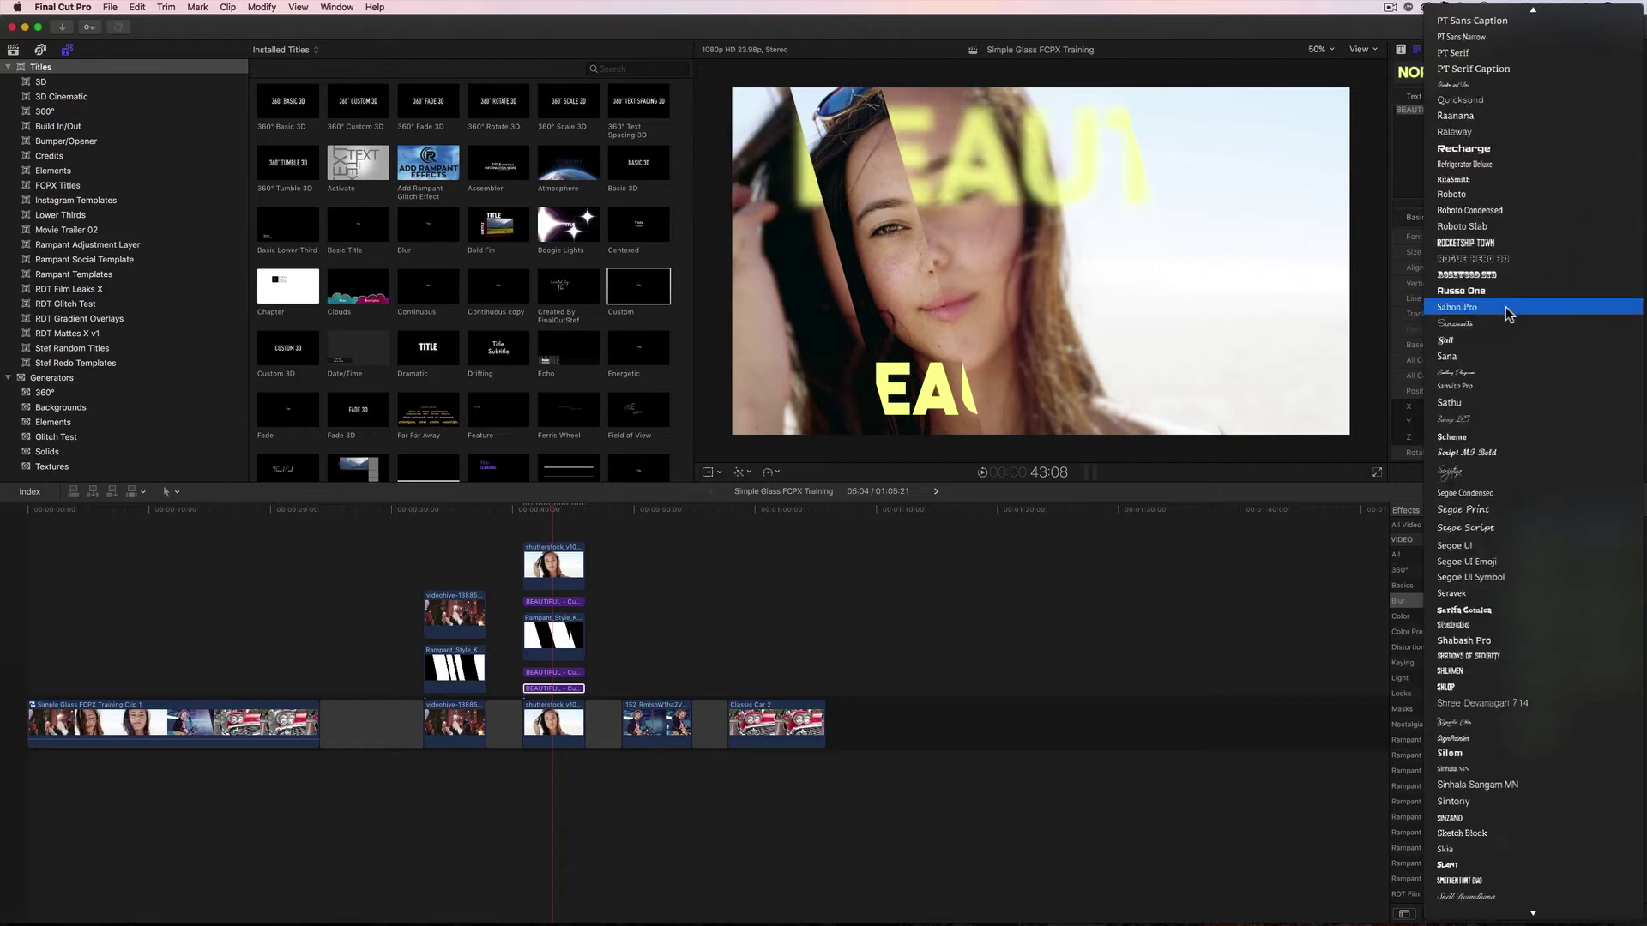
scroll(1505, 309, up, 15)
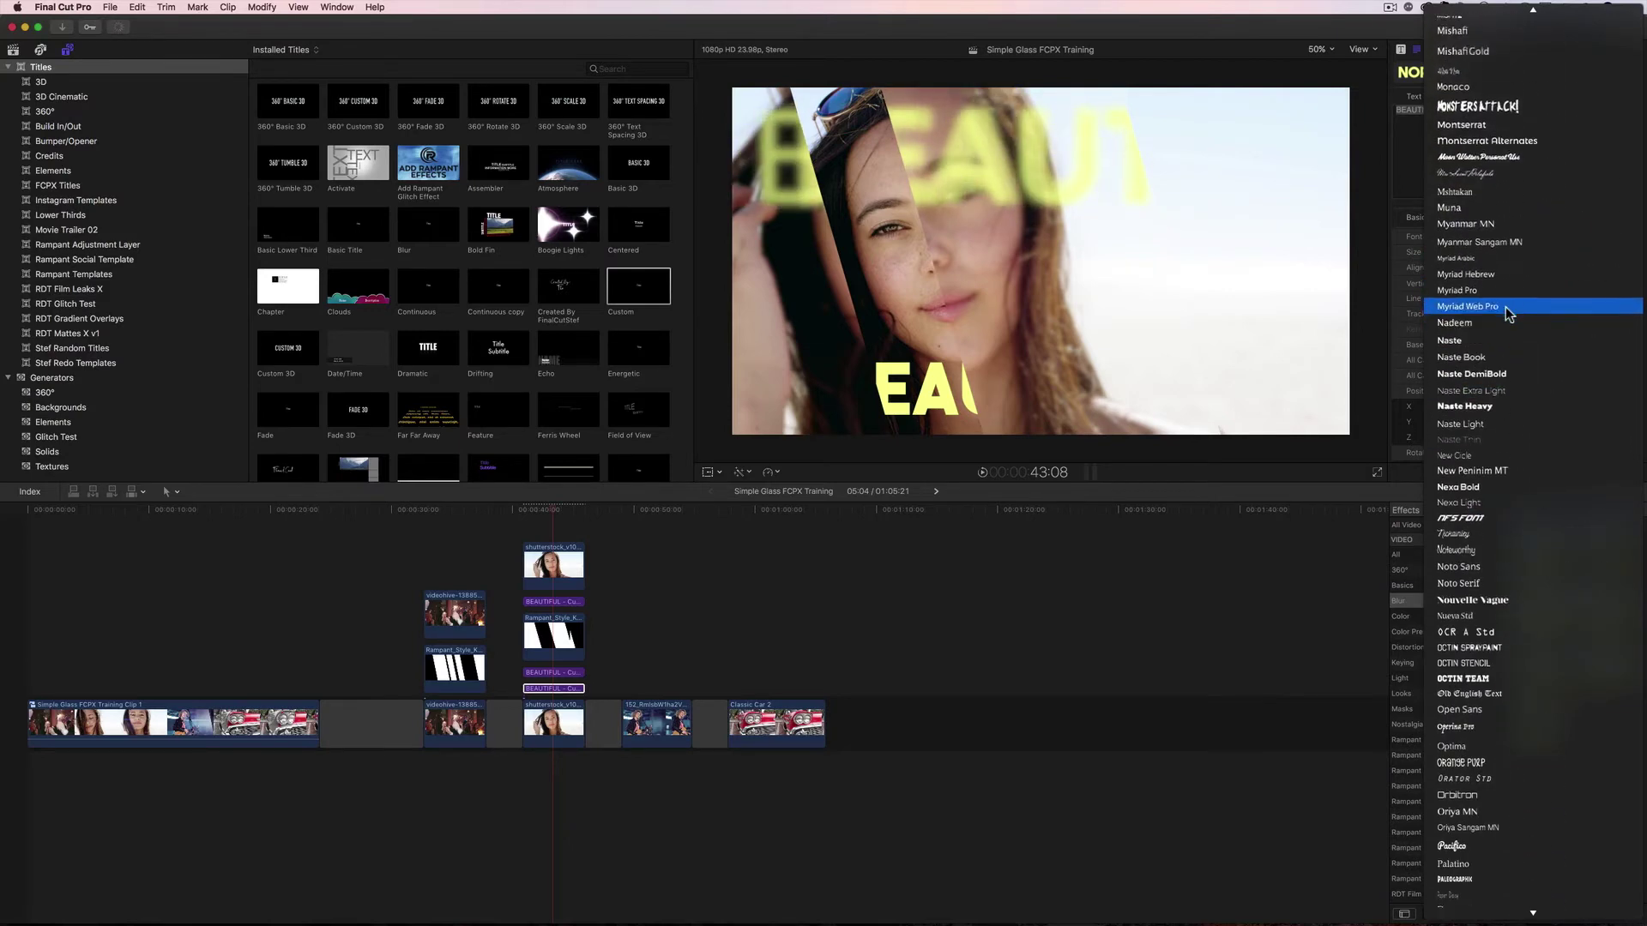
click(1463, 250)
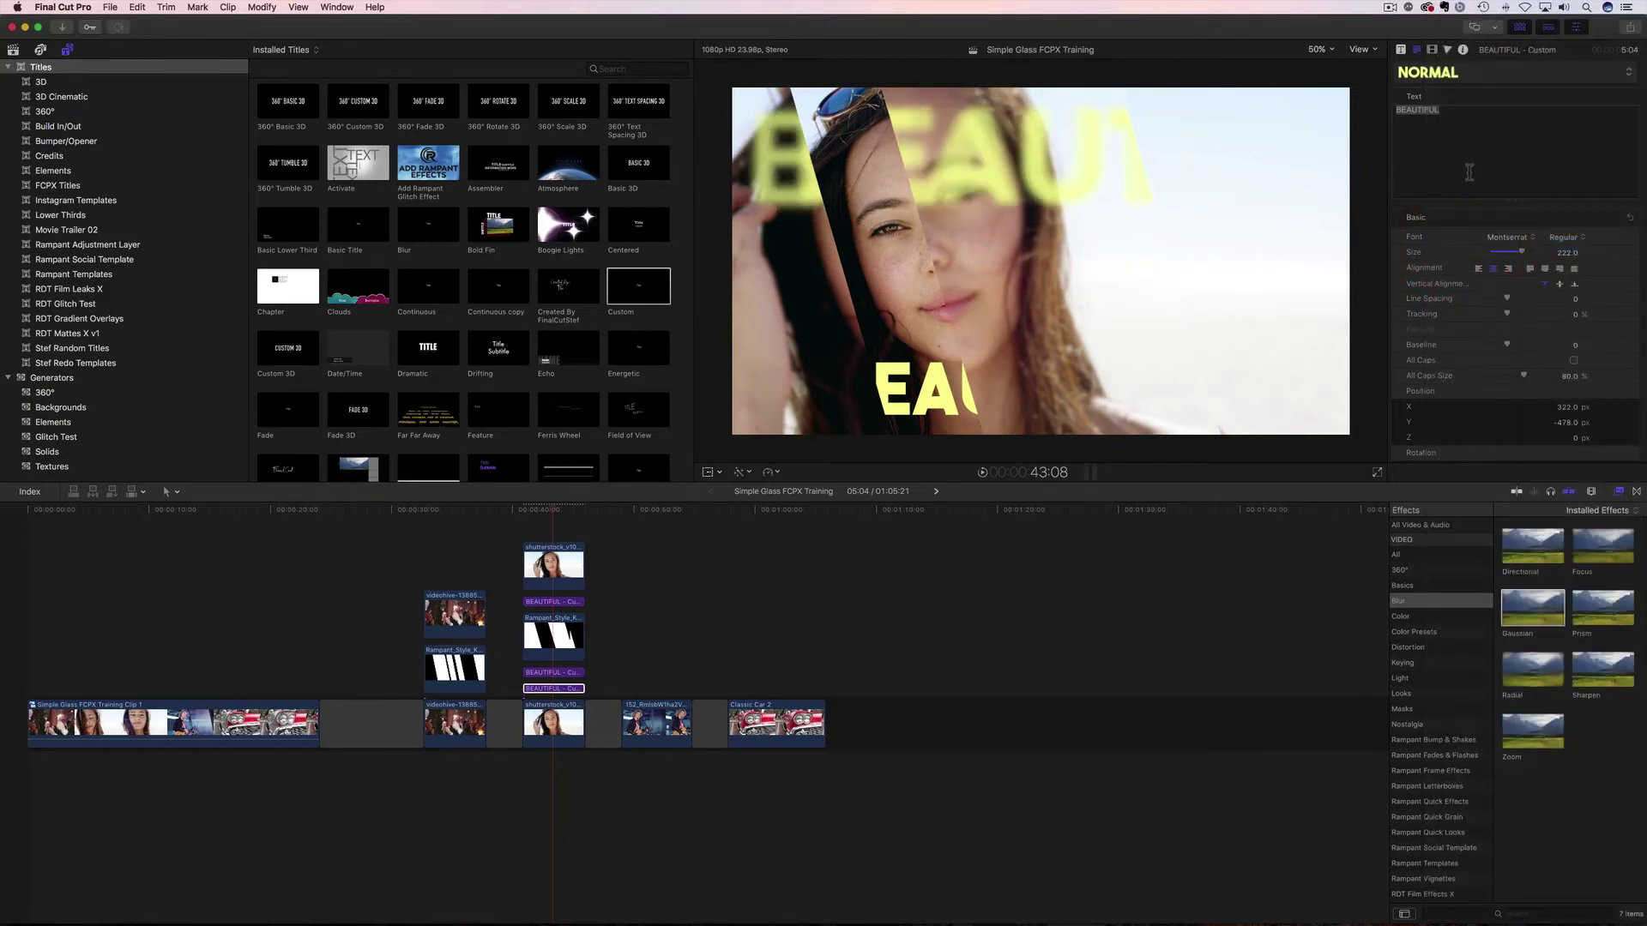
- Turn off the Gaussian blur on the new title copy and set its font weight to Thin
click(1431, 49)
click(1399, 88)
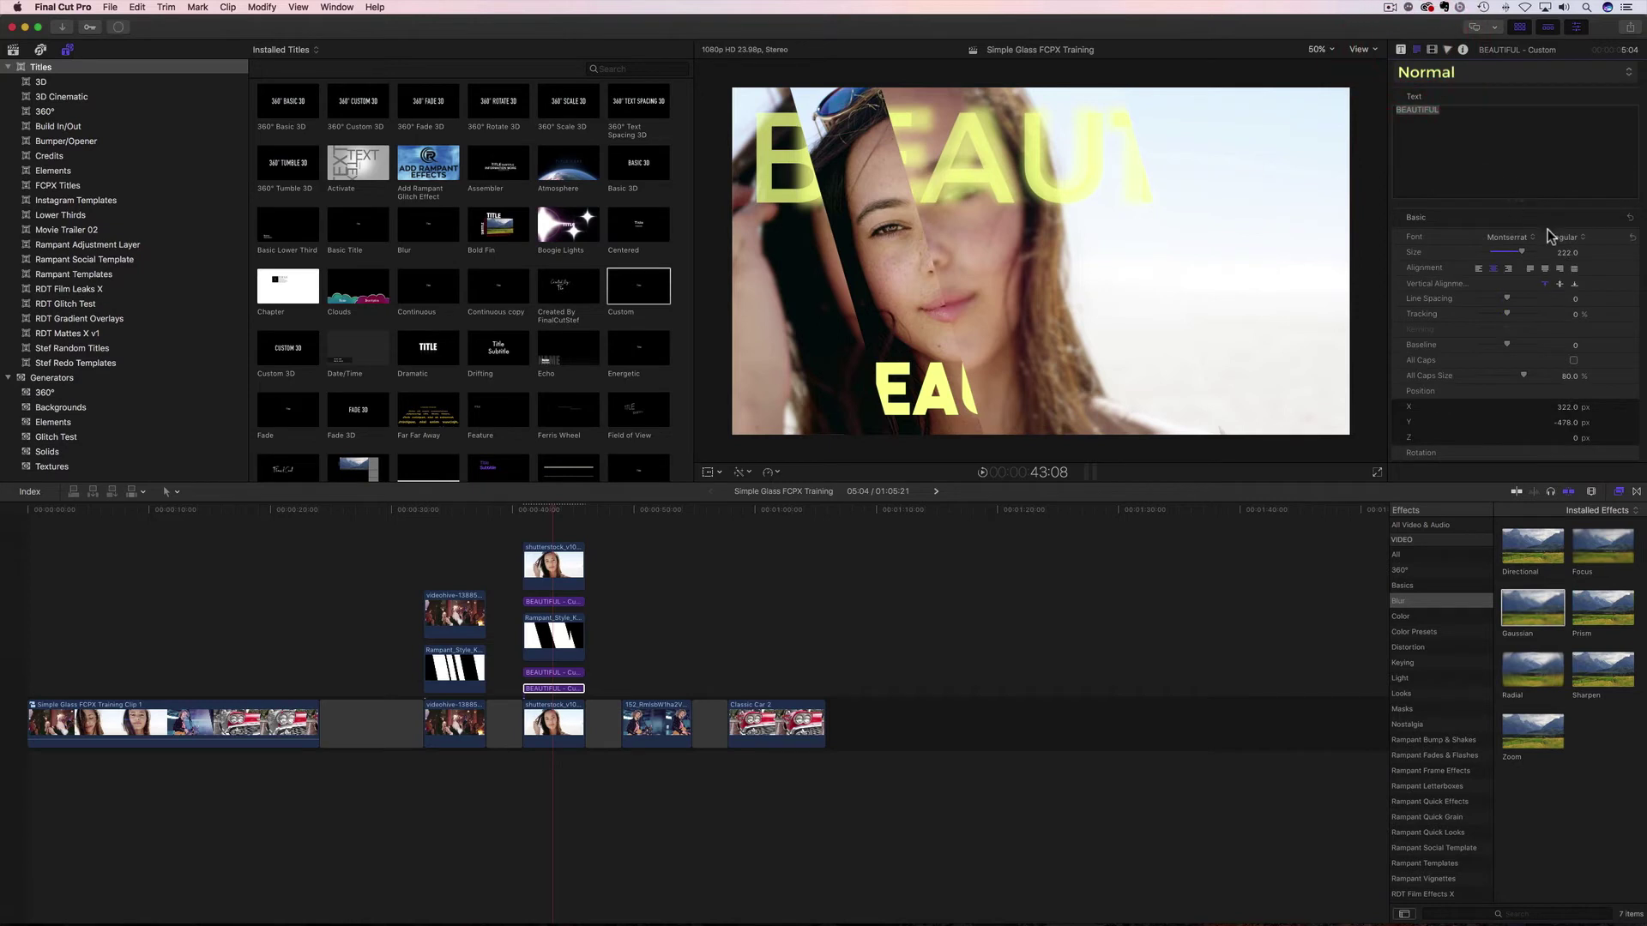
click(1562, 236)
click(1568, 371)
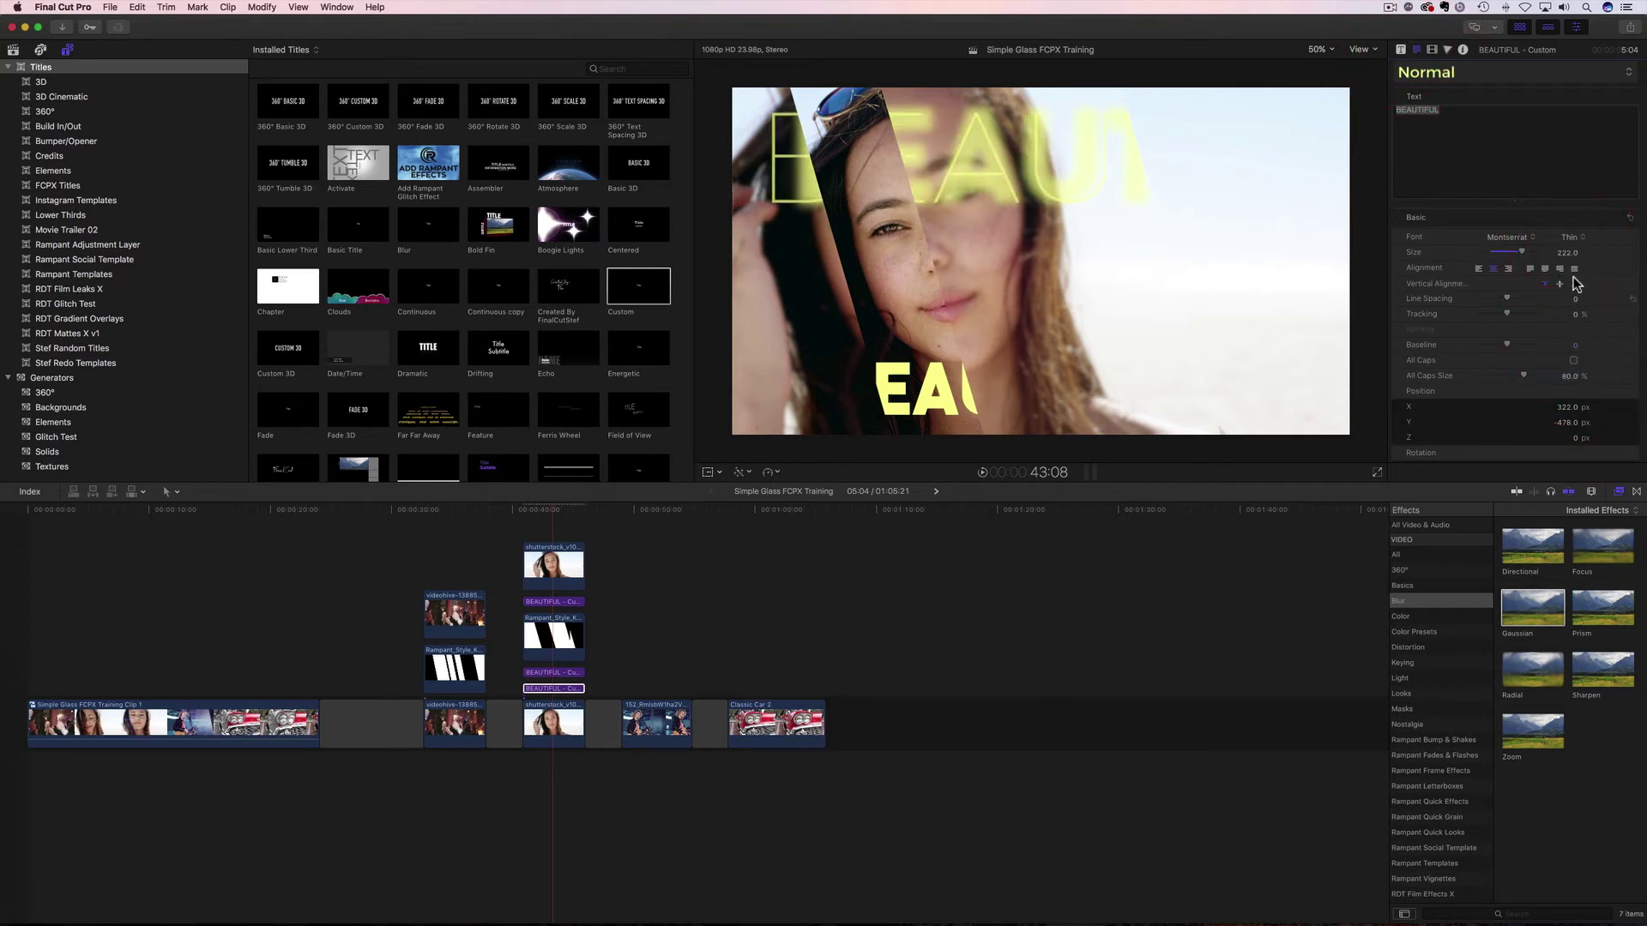
- Resize the thin title to about 130.9, position its text at X 297, Y -541 px, and play back the section
drag(1521, 250, 1508, 254)
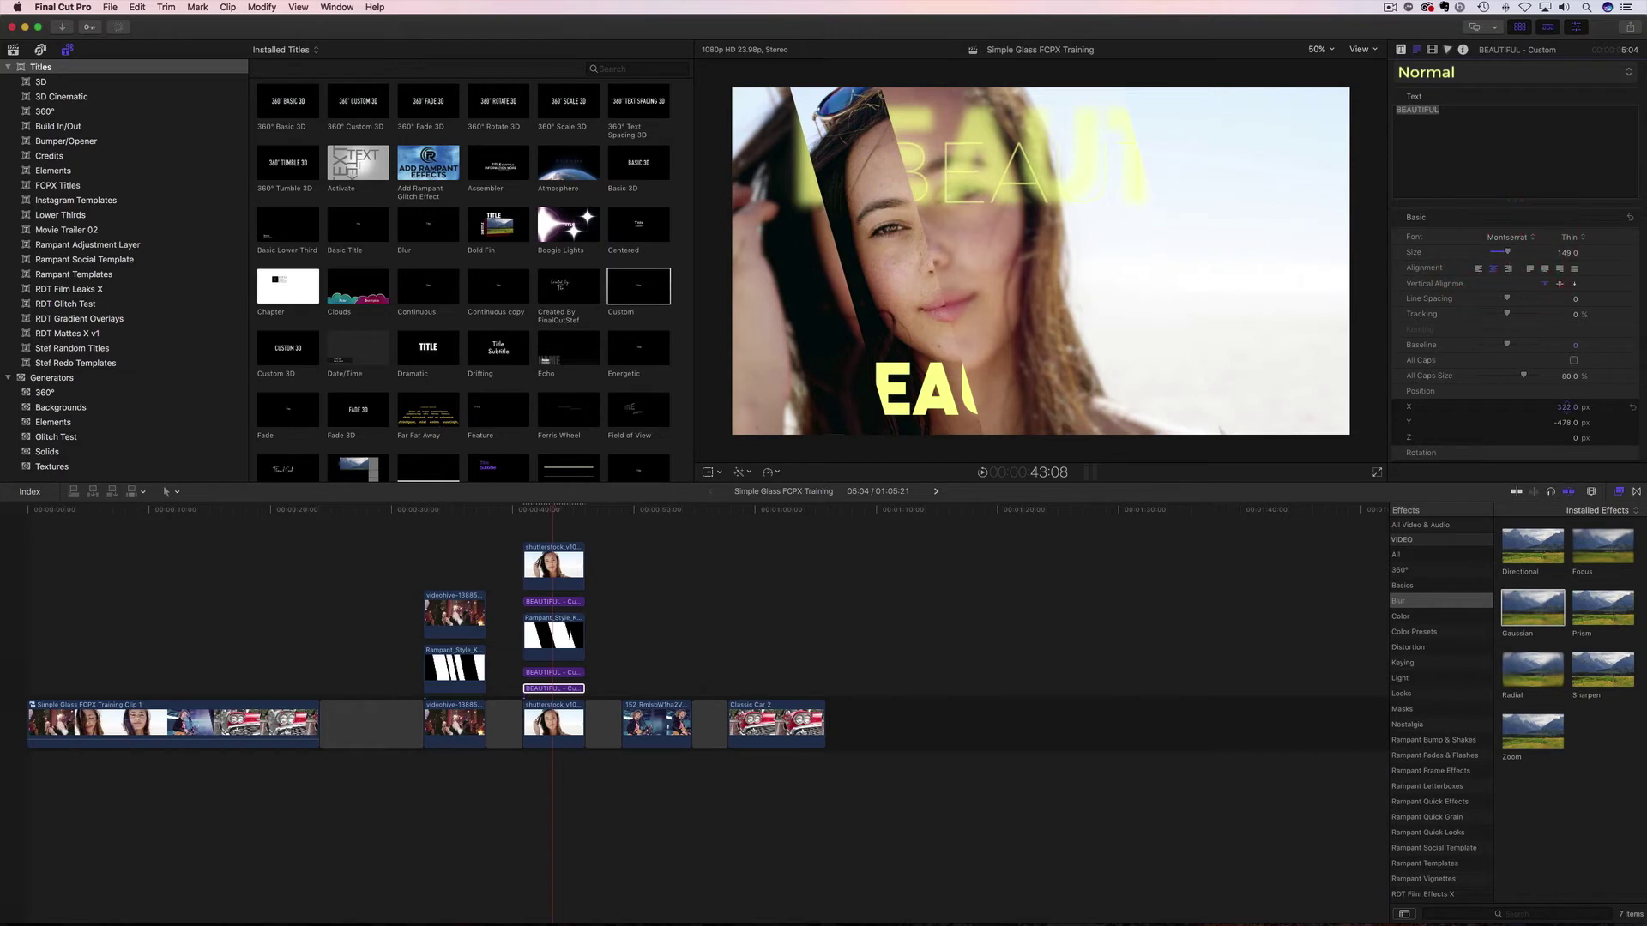
mouse_move(1567, 408)
mouse_down()
mouse_move(1583, 408)
mouse_move(1565, 425)
mouse_up()
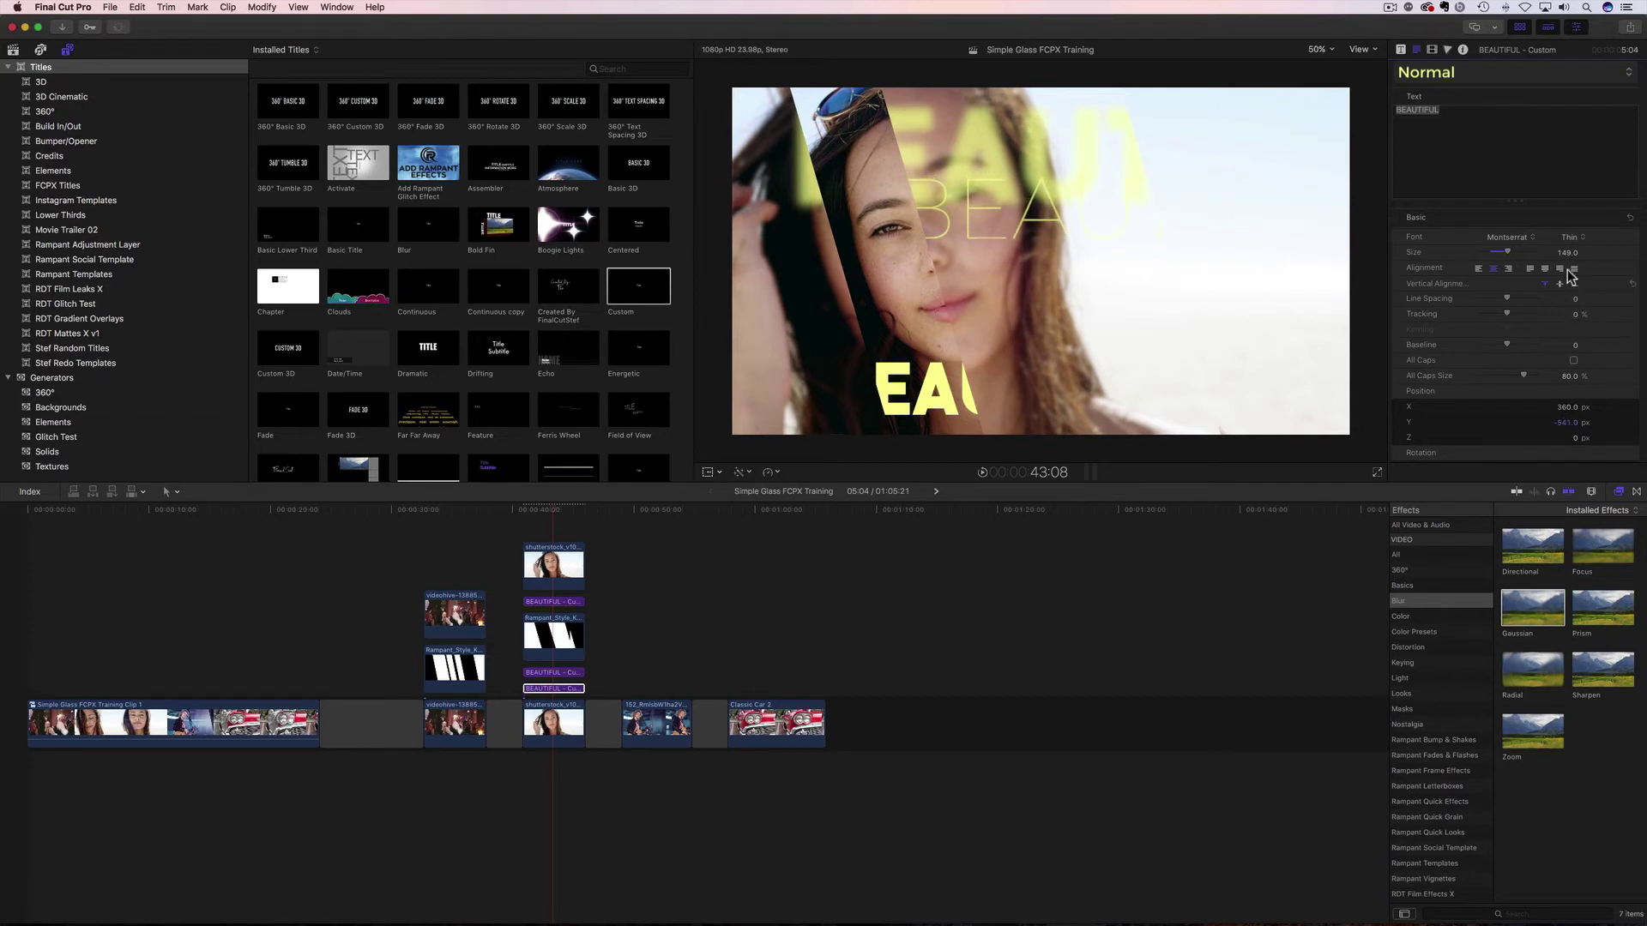
drag(1567, 257, 1599, 335)
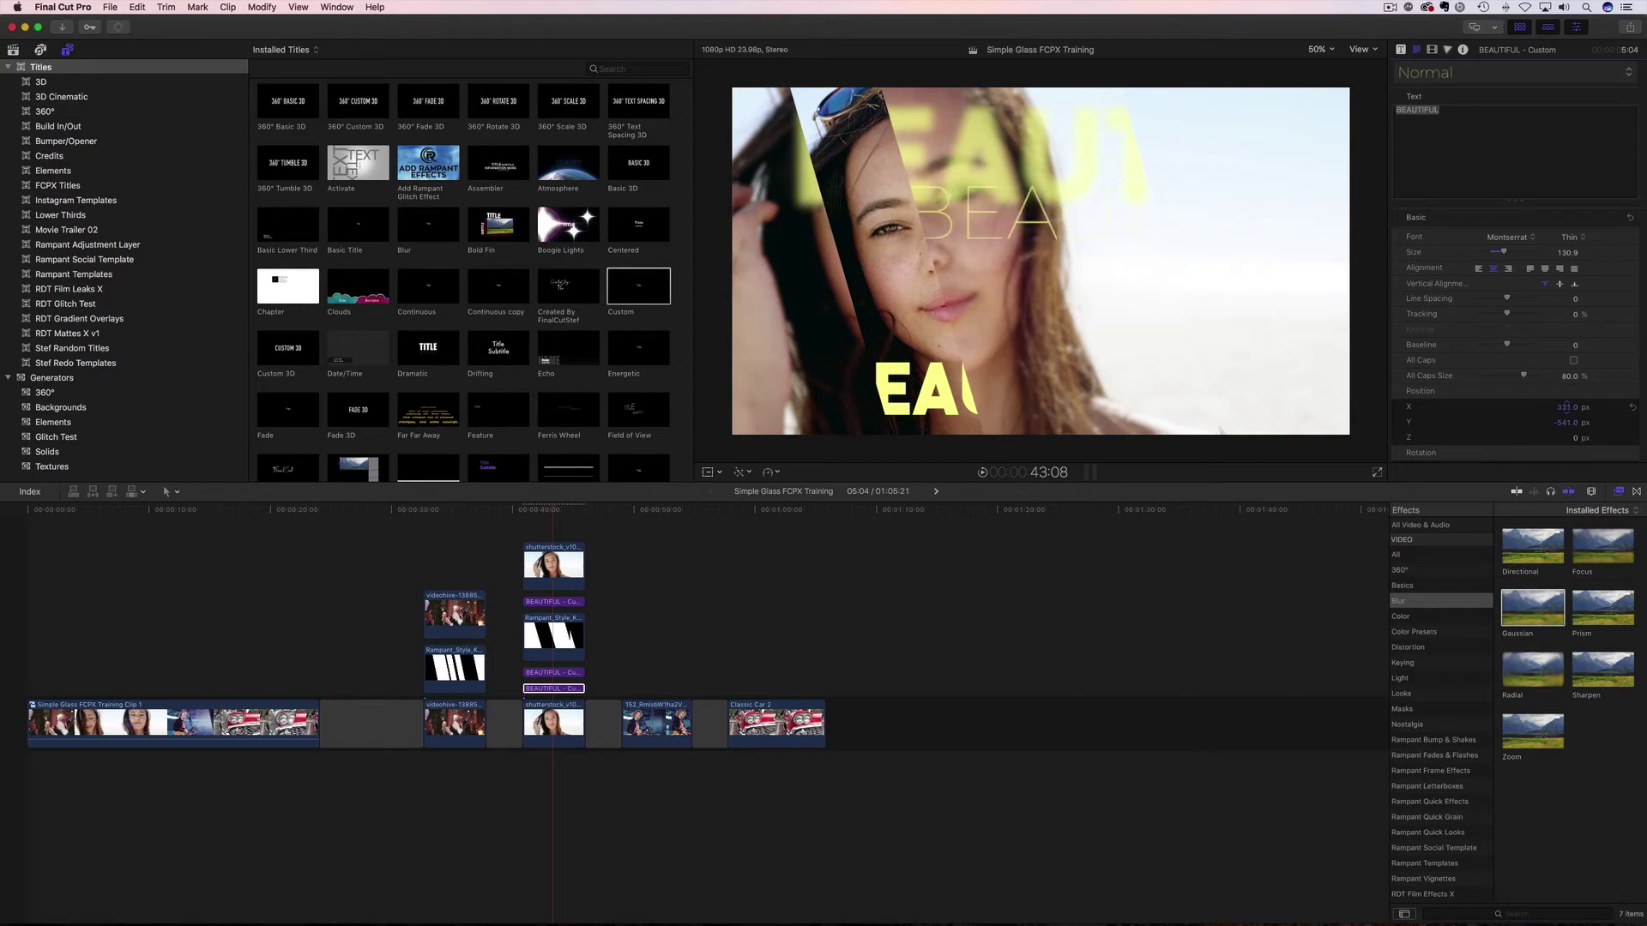
drag(1566, 407, 1566, 408)
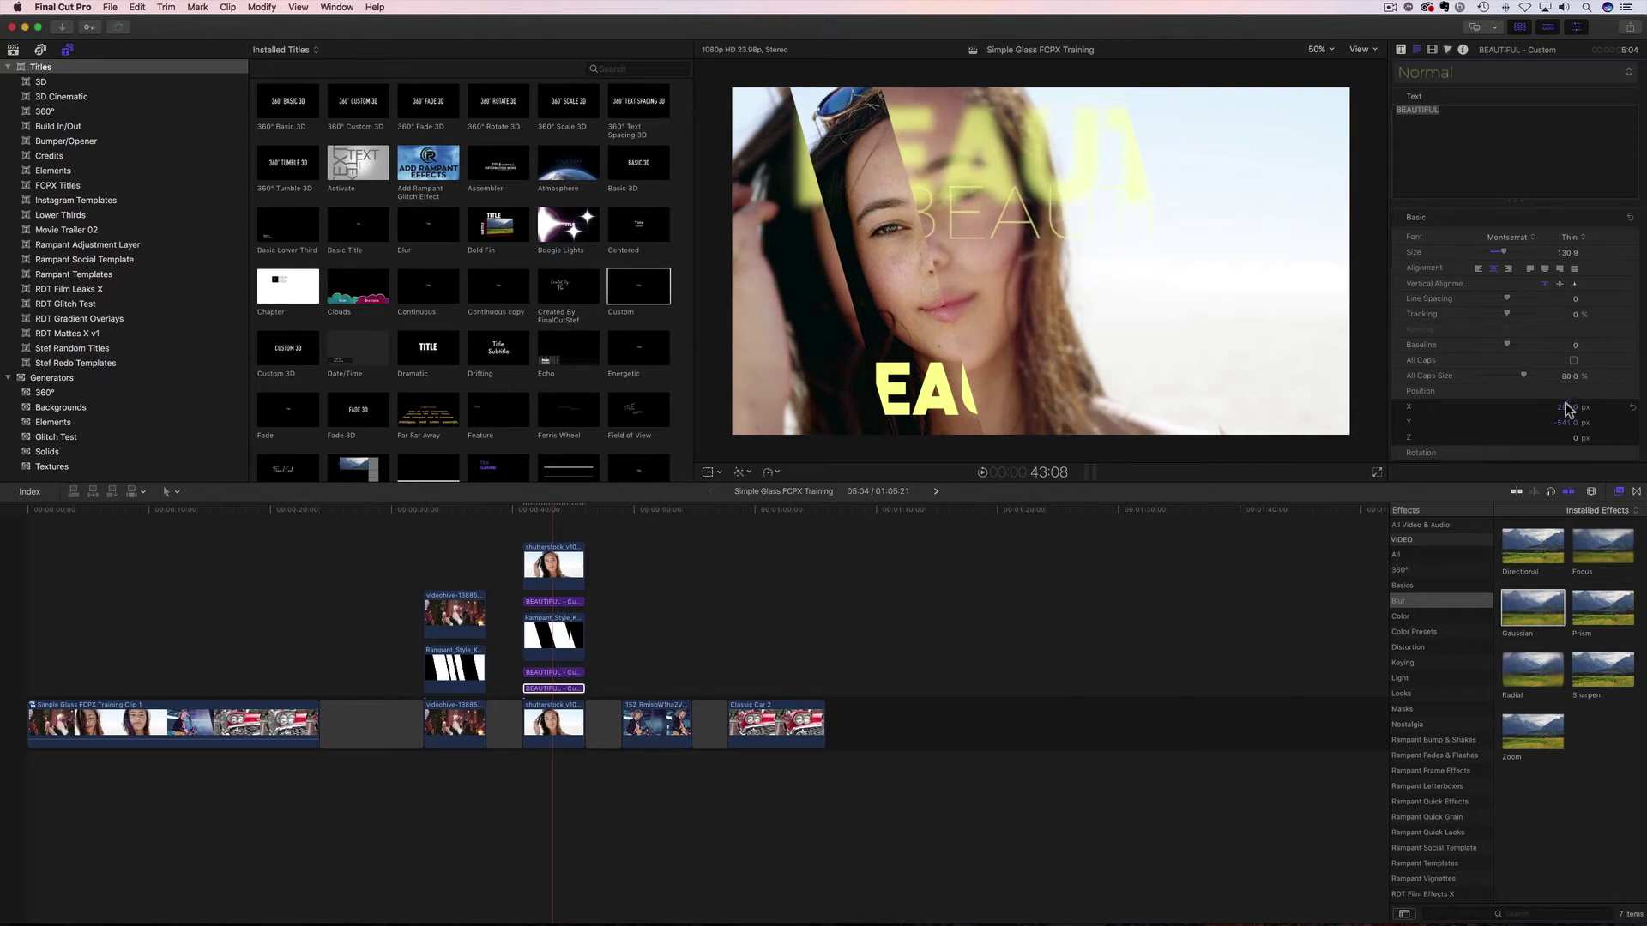
drag(543, 513, 526, 516)
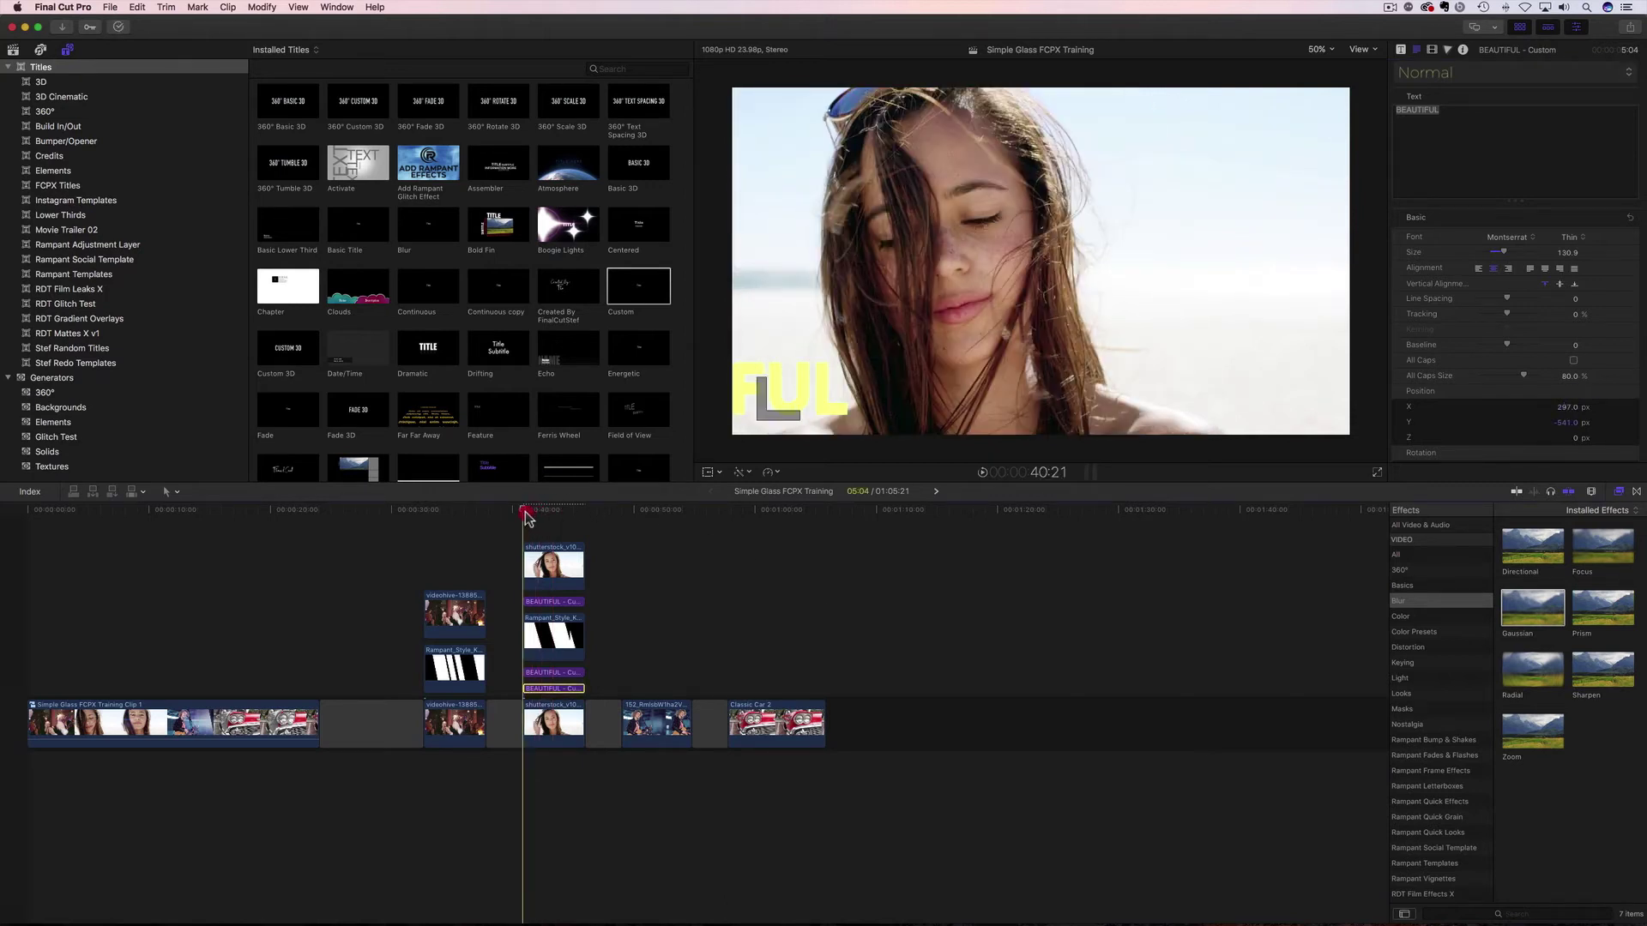
key(space)
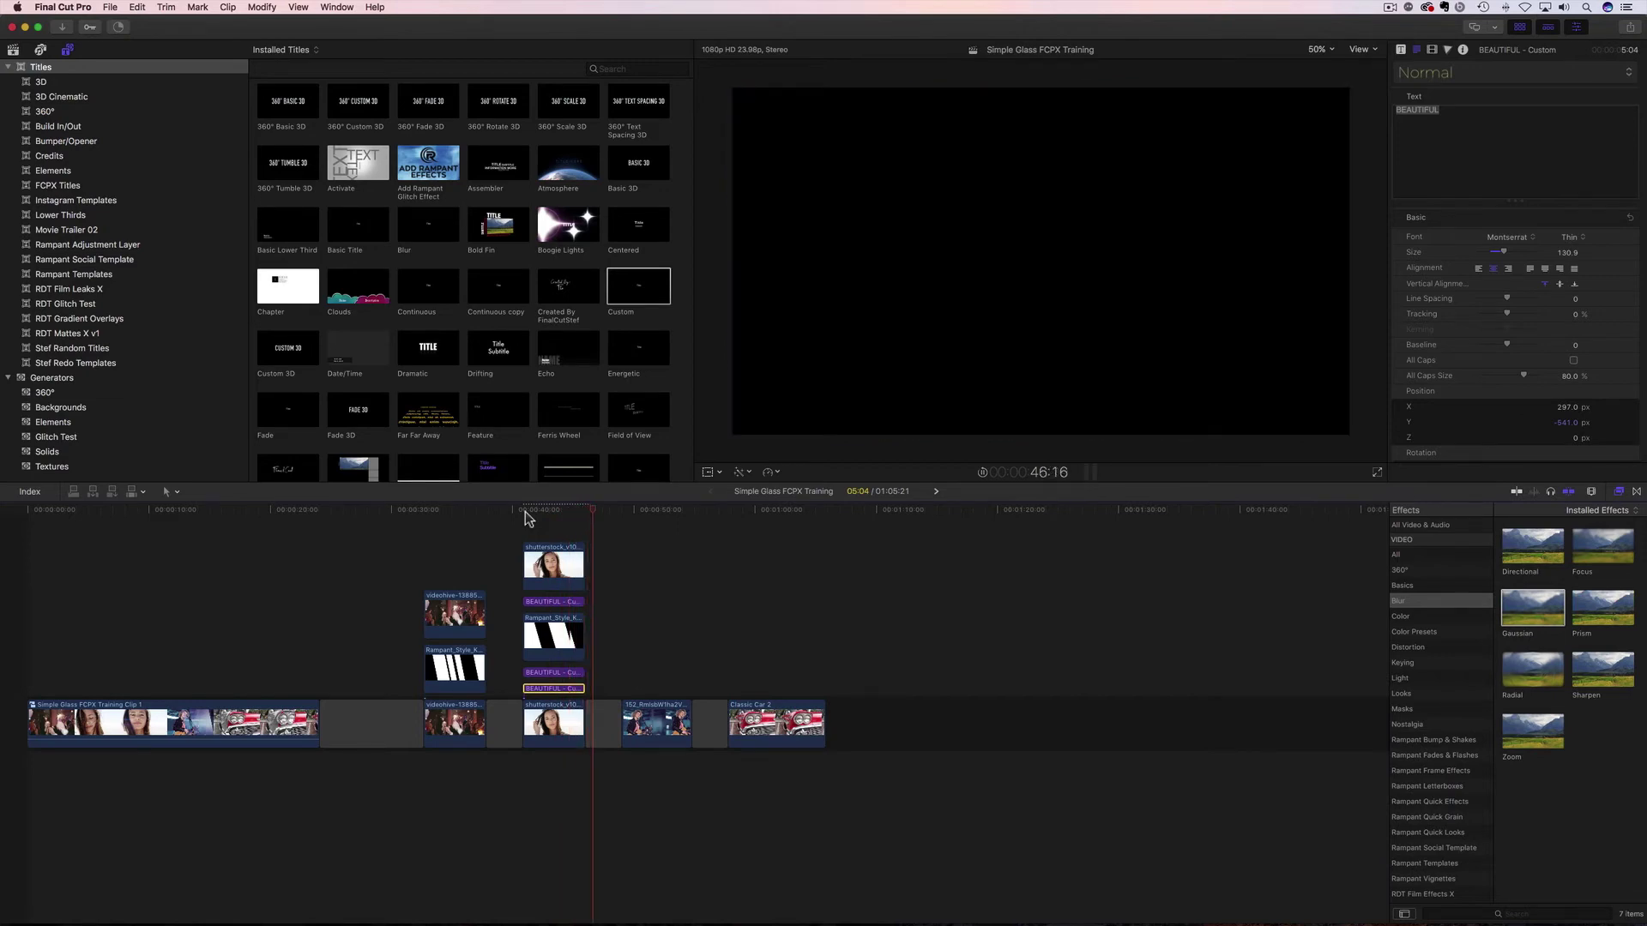
- Play back the BEAUTIFUL title section from its beginning to review the layered titles in the glass panels
click(530, 510)
click(521, 512)
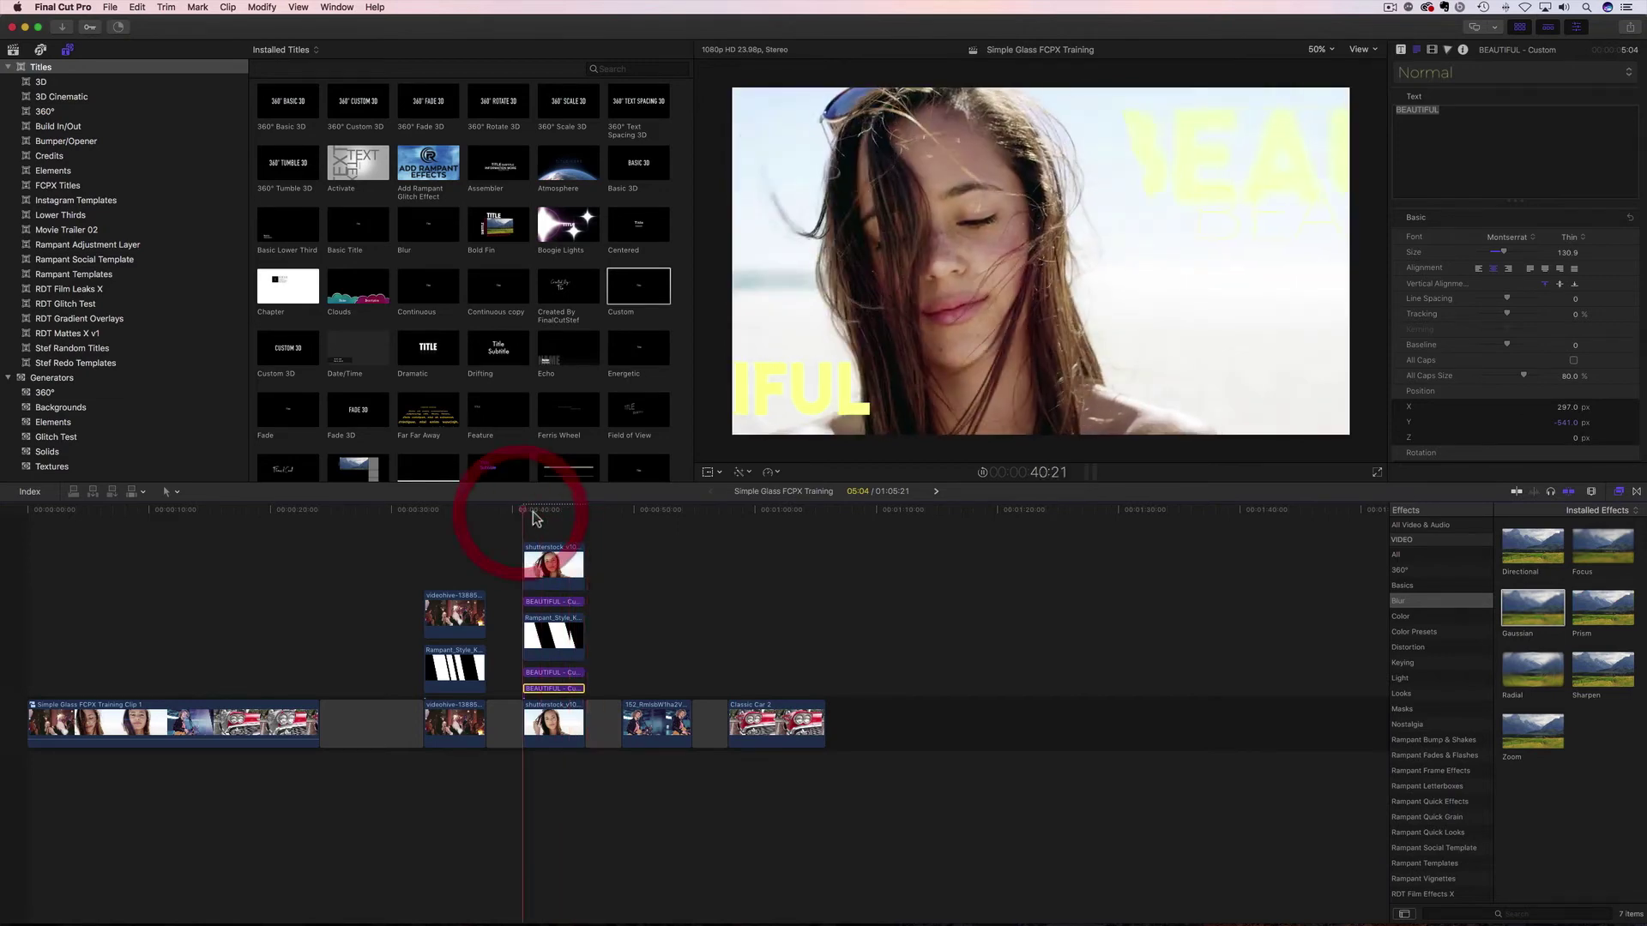
key(space)
click(532, 513)
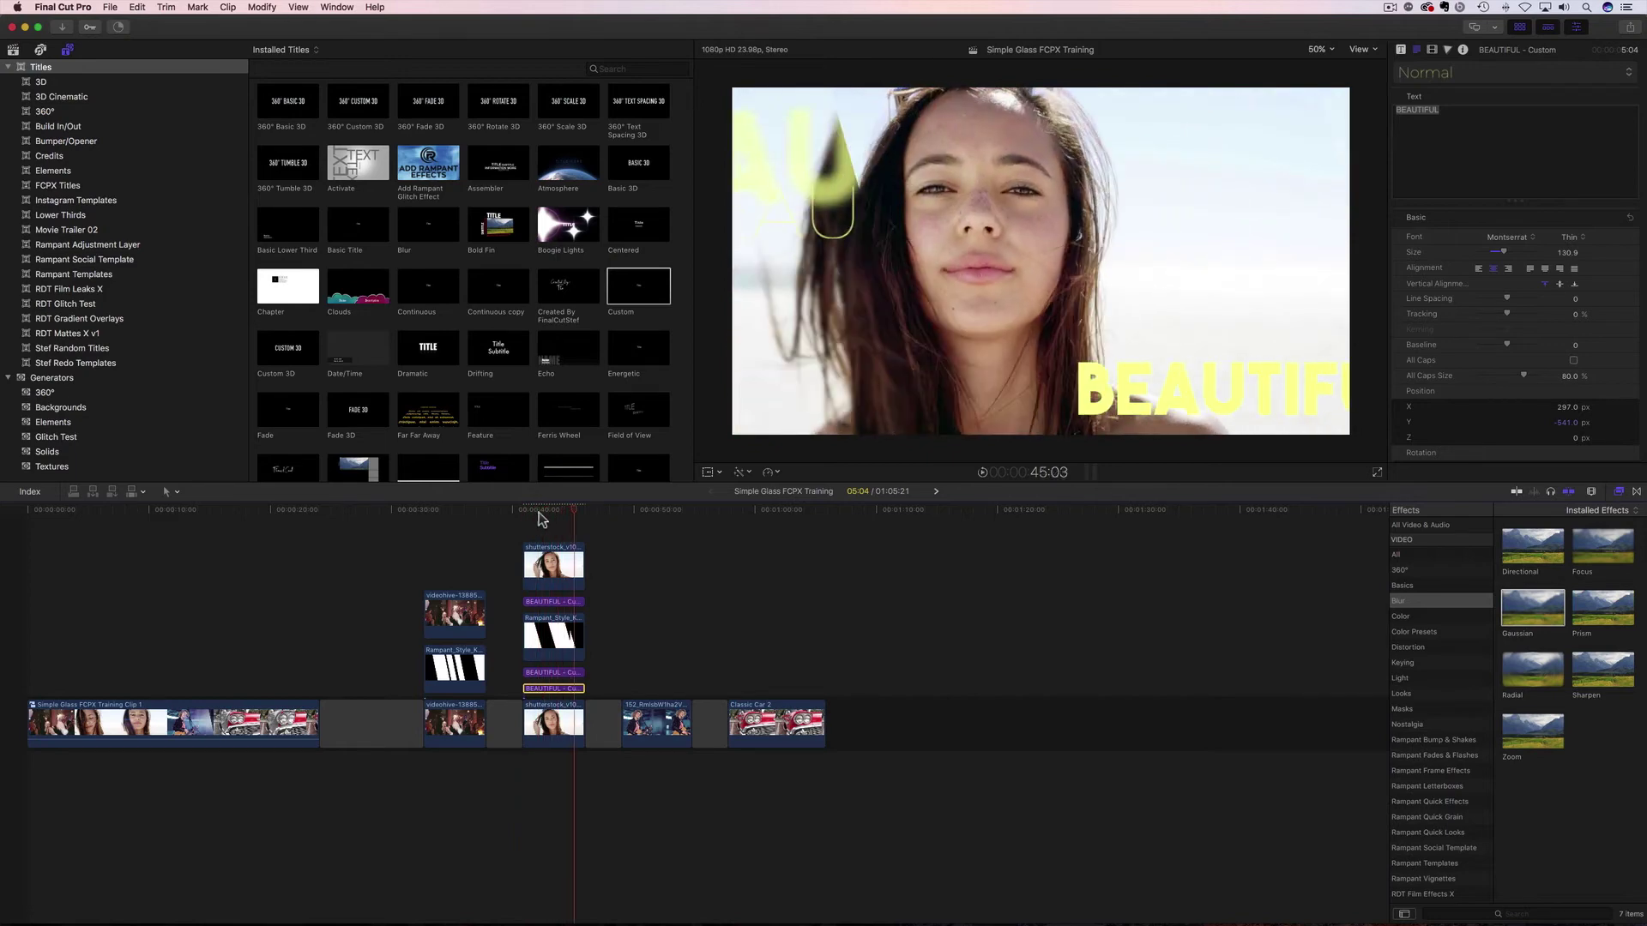
click(535, 515)
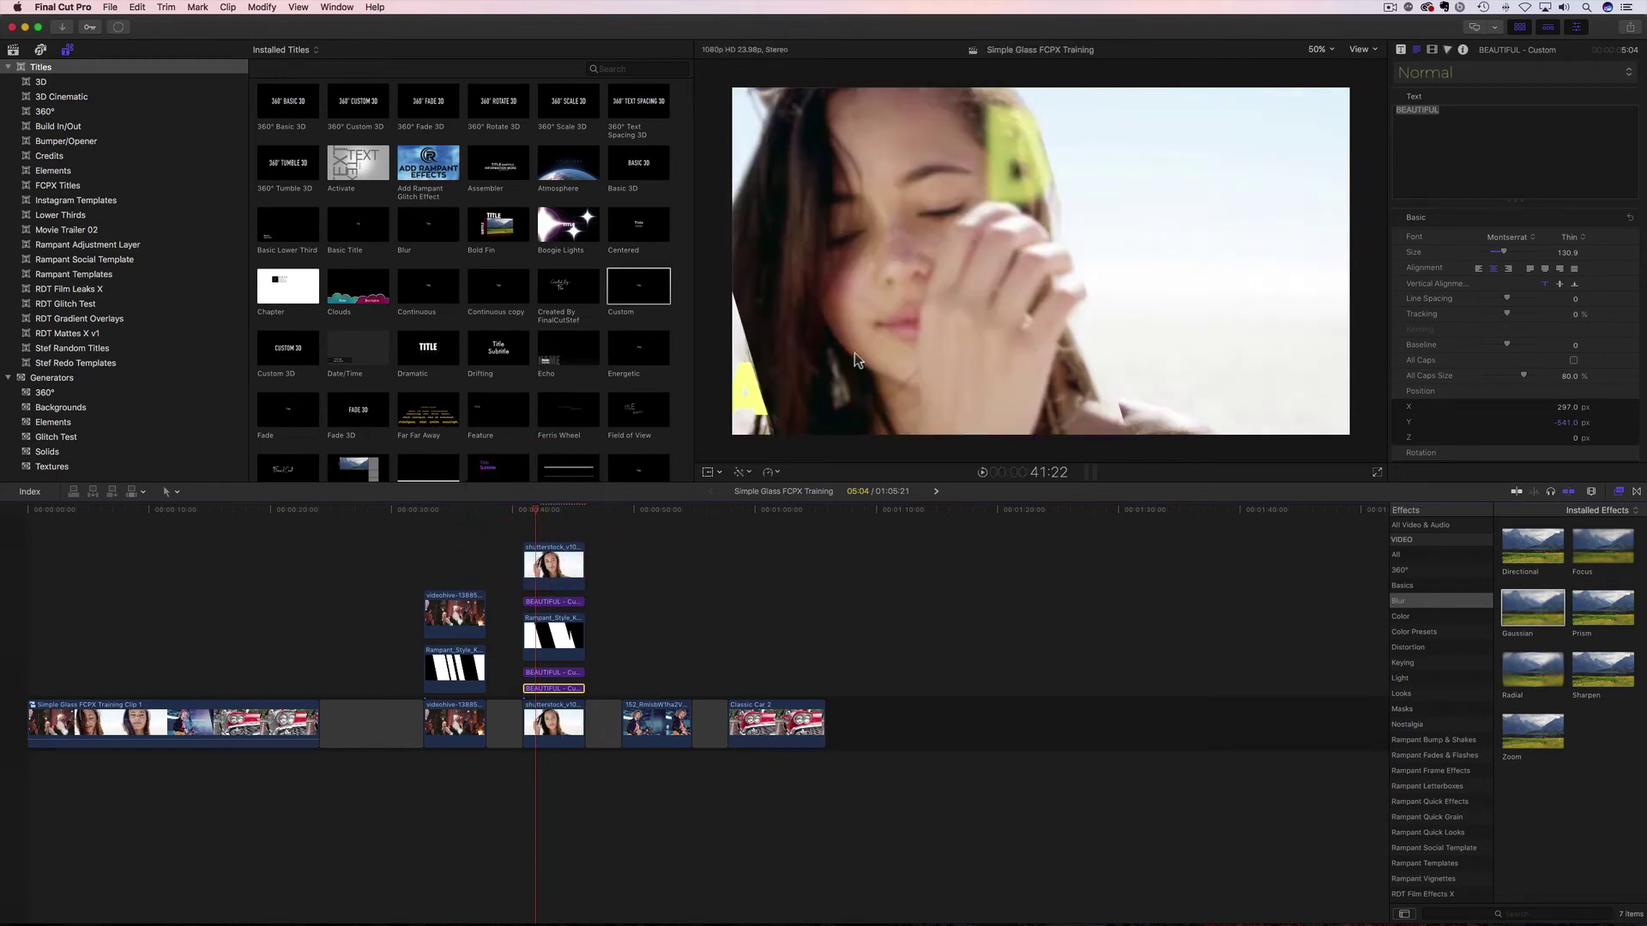
key(space)
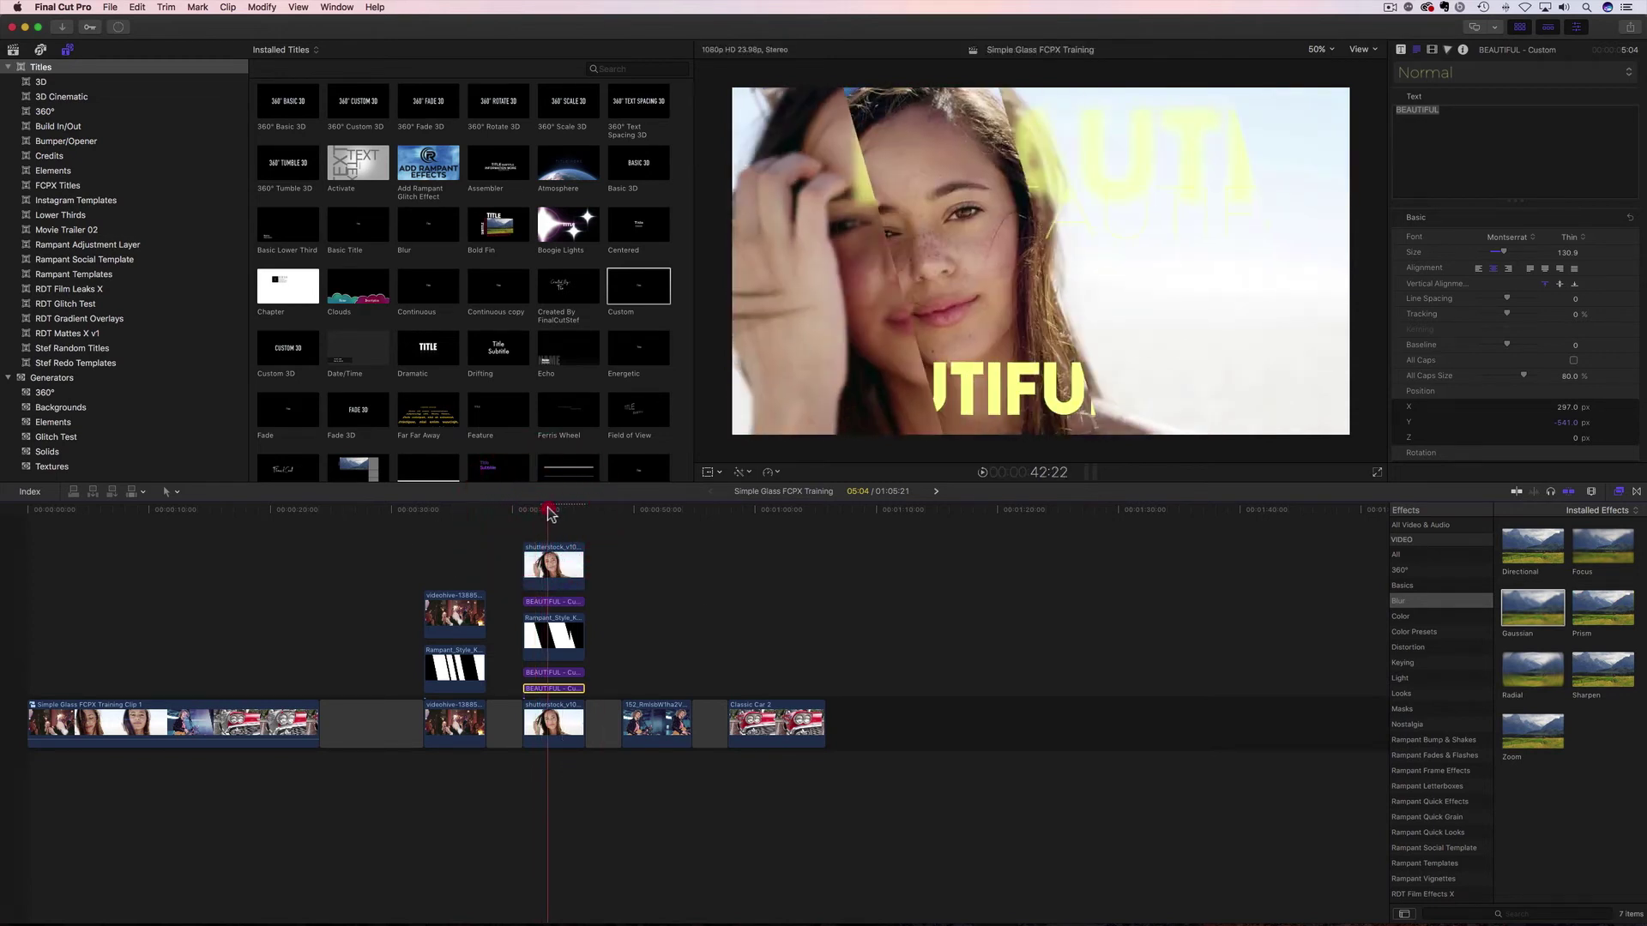
- Add Simple Glass Flare_Effects_002 directly above the base portrait clip, below the titles, and trim it to the clip's length
click(12, 52)
click(56, 156)
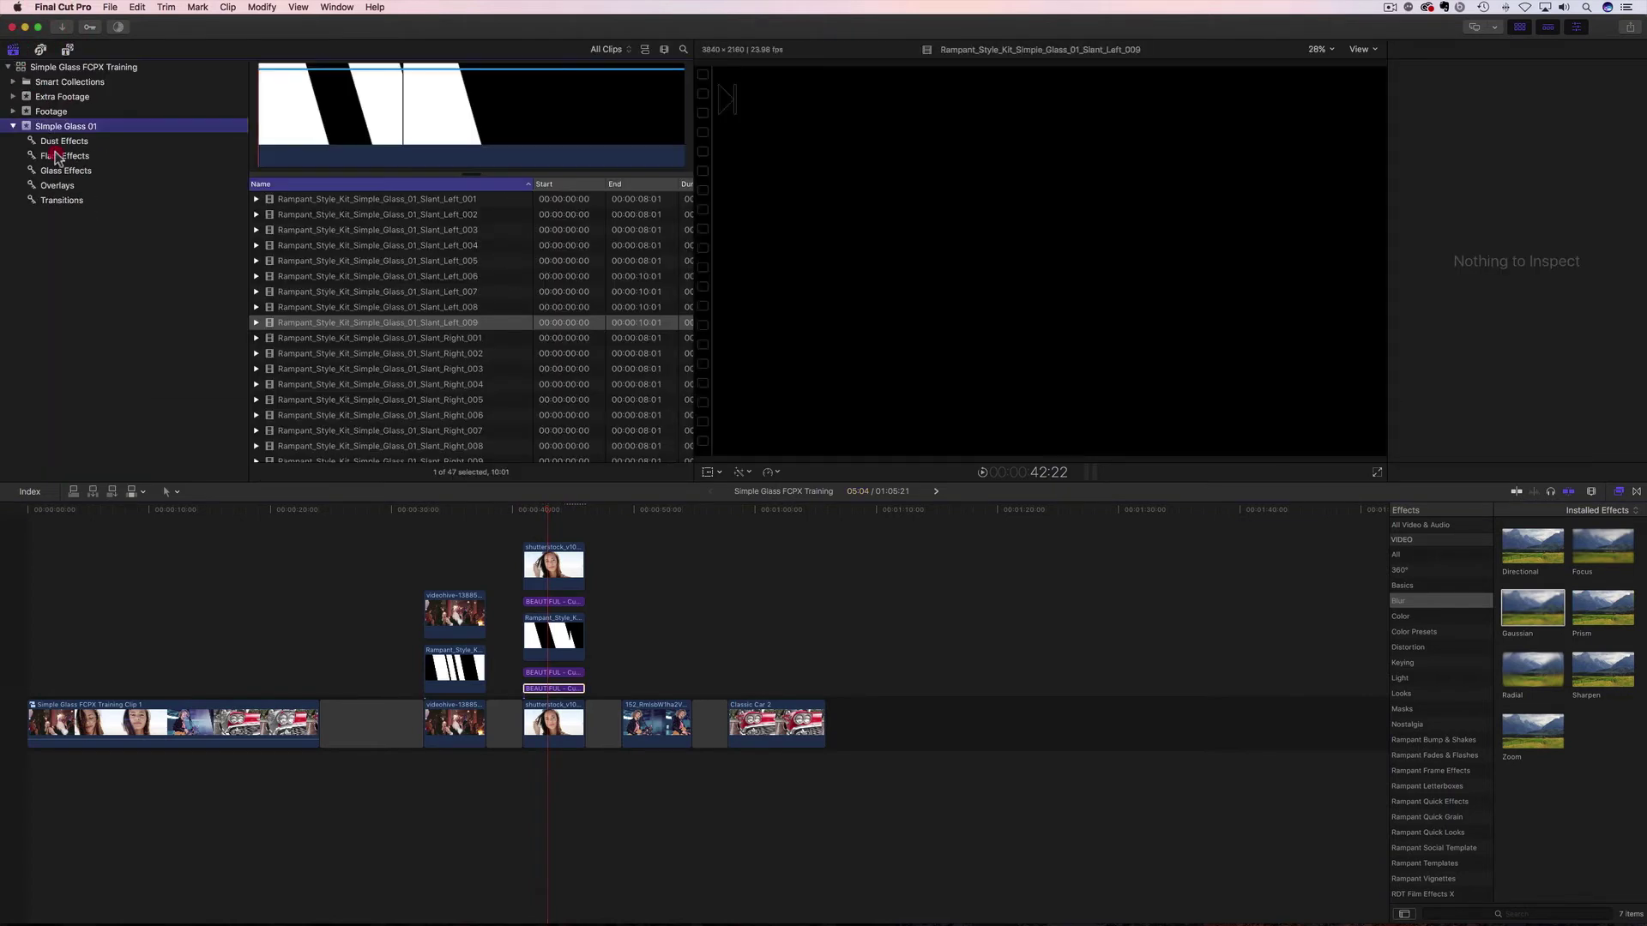
click(339, 199)
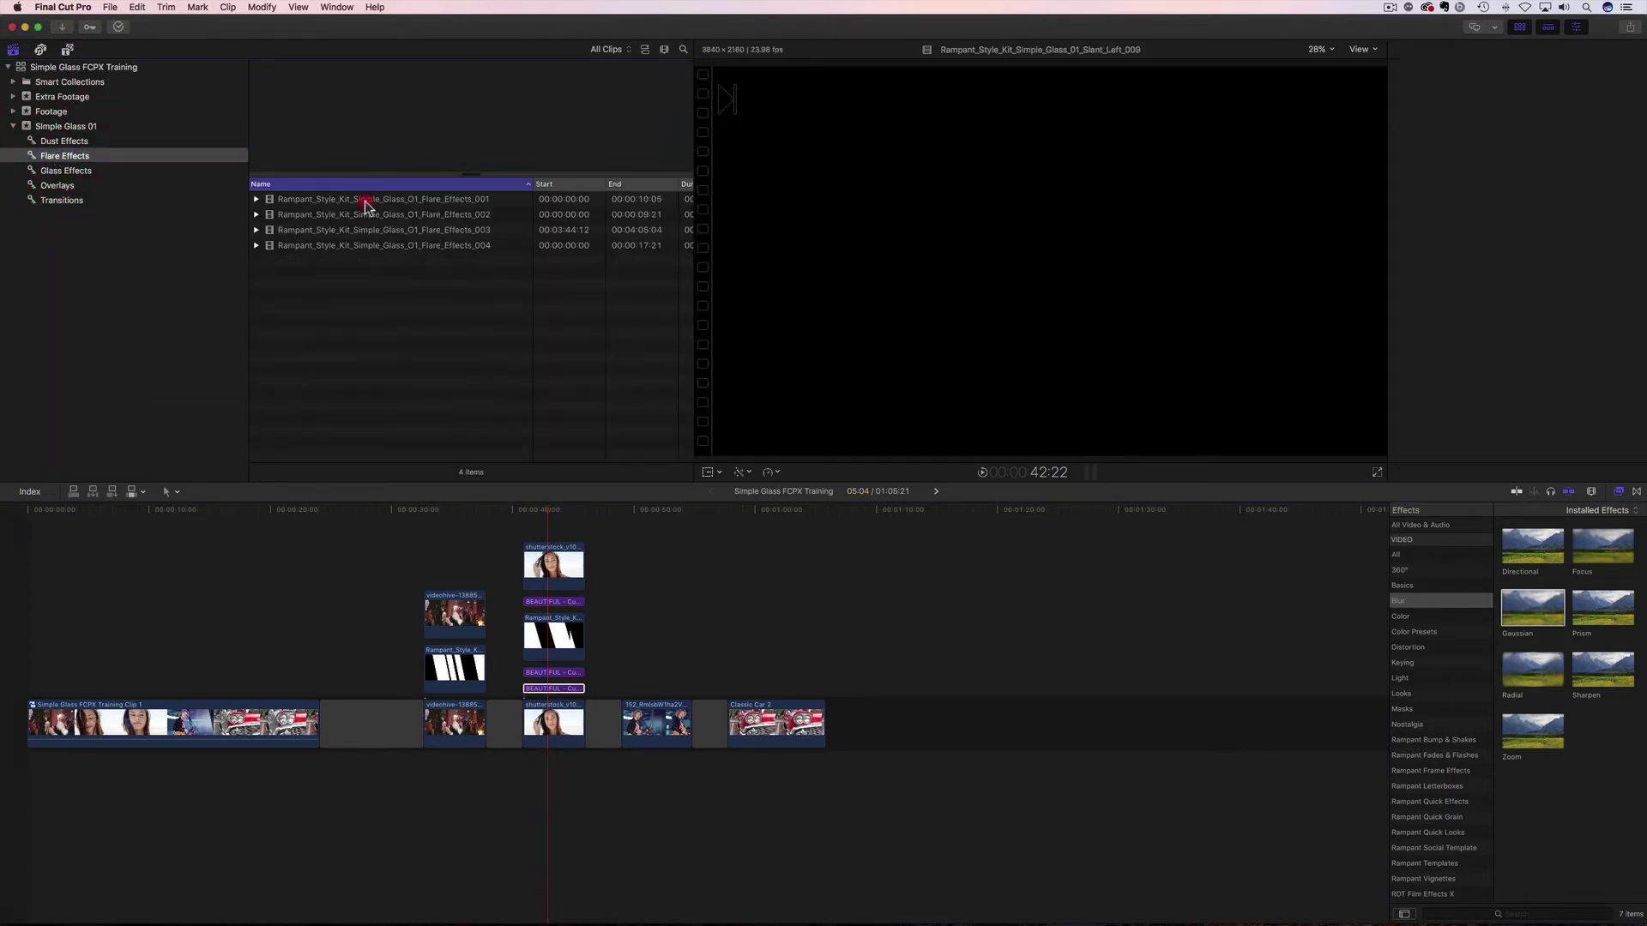
click(300, 215)
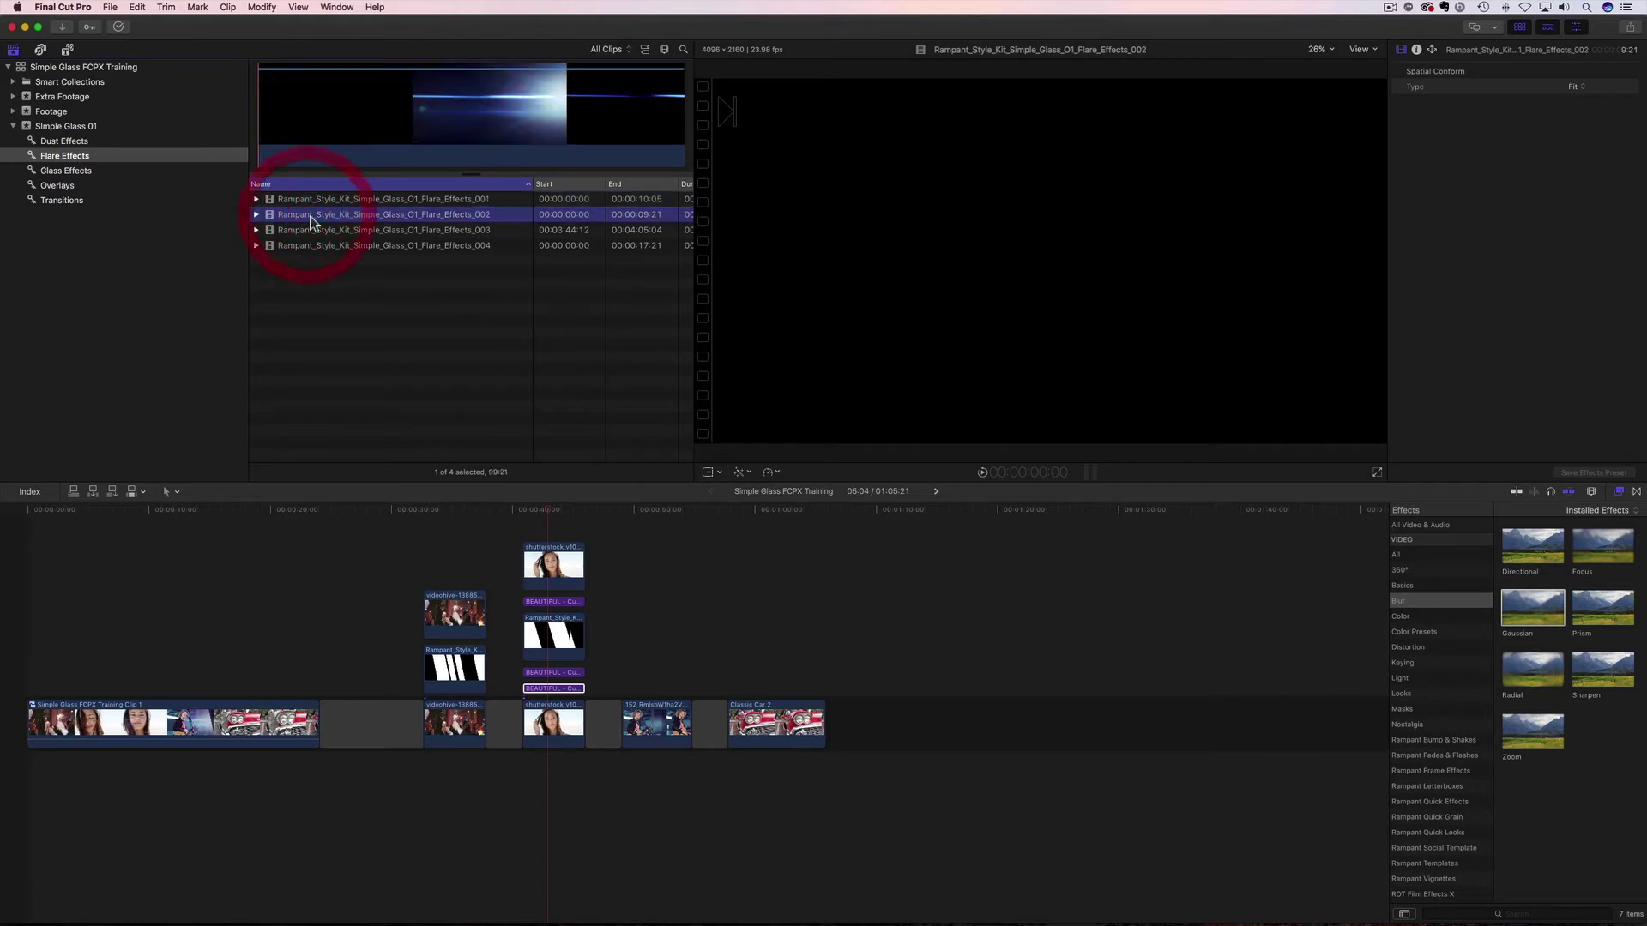
drag(281, 218, 532, 691)
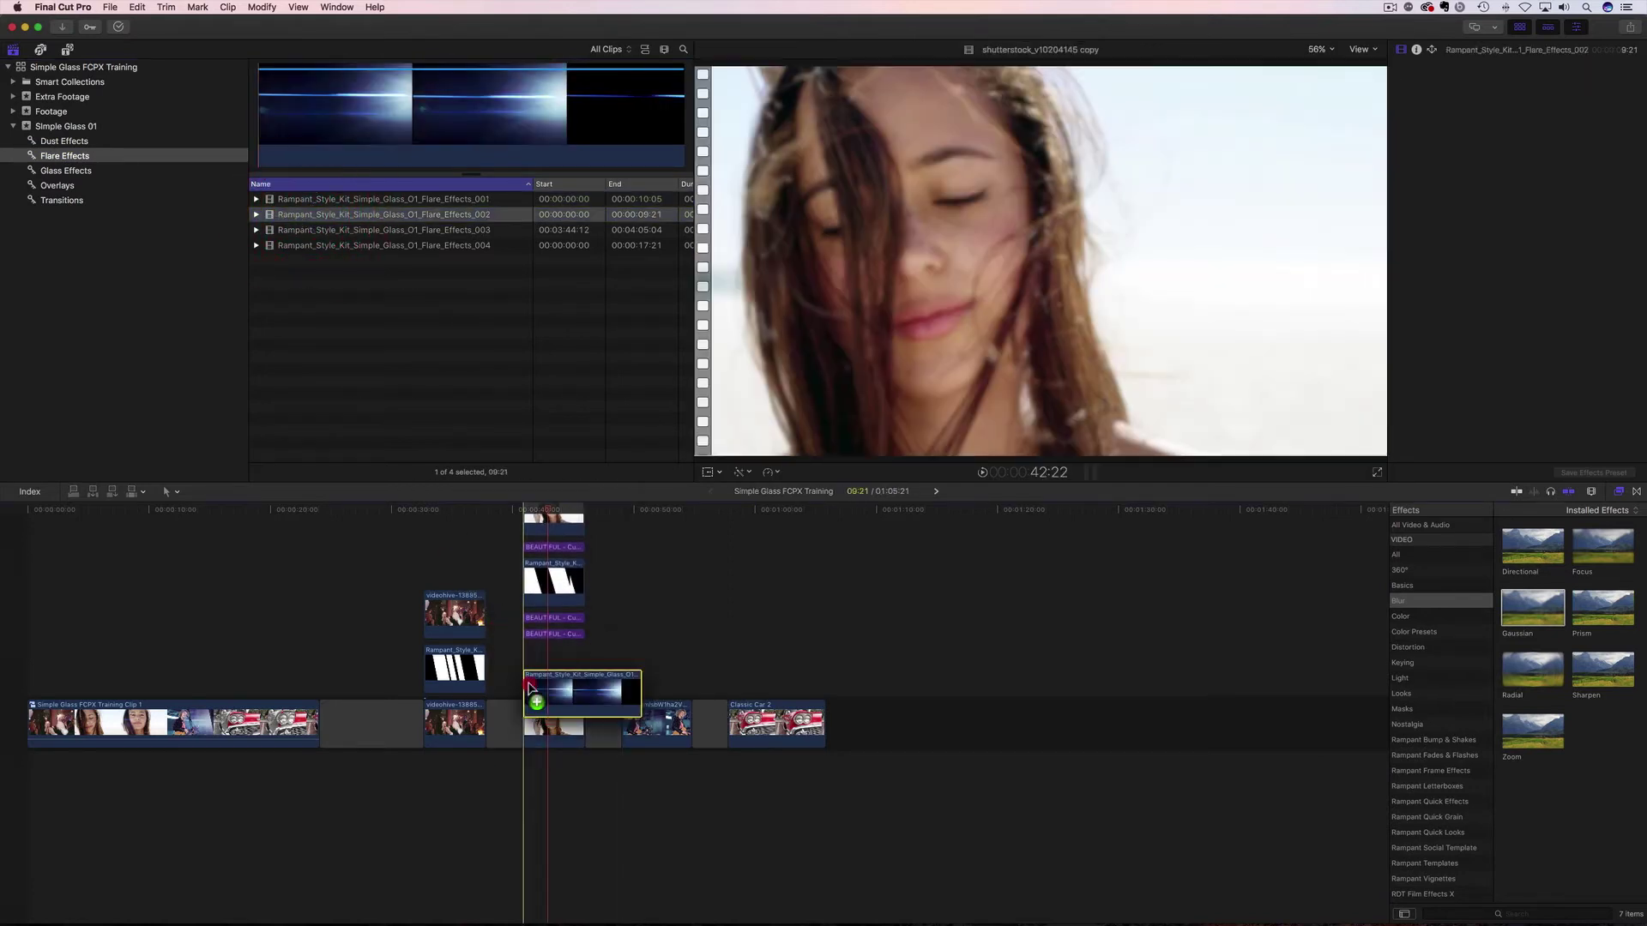
drag(648, 673, 584, 673)
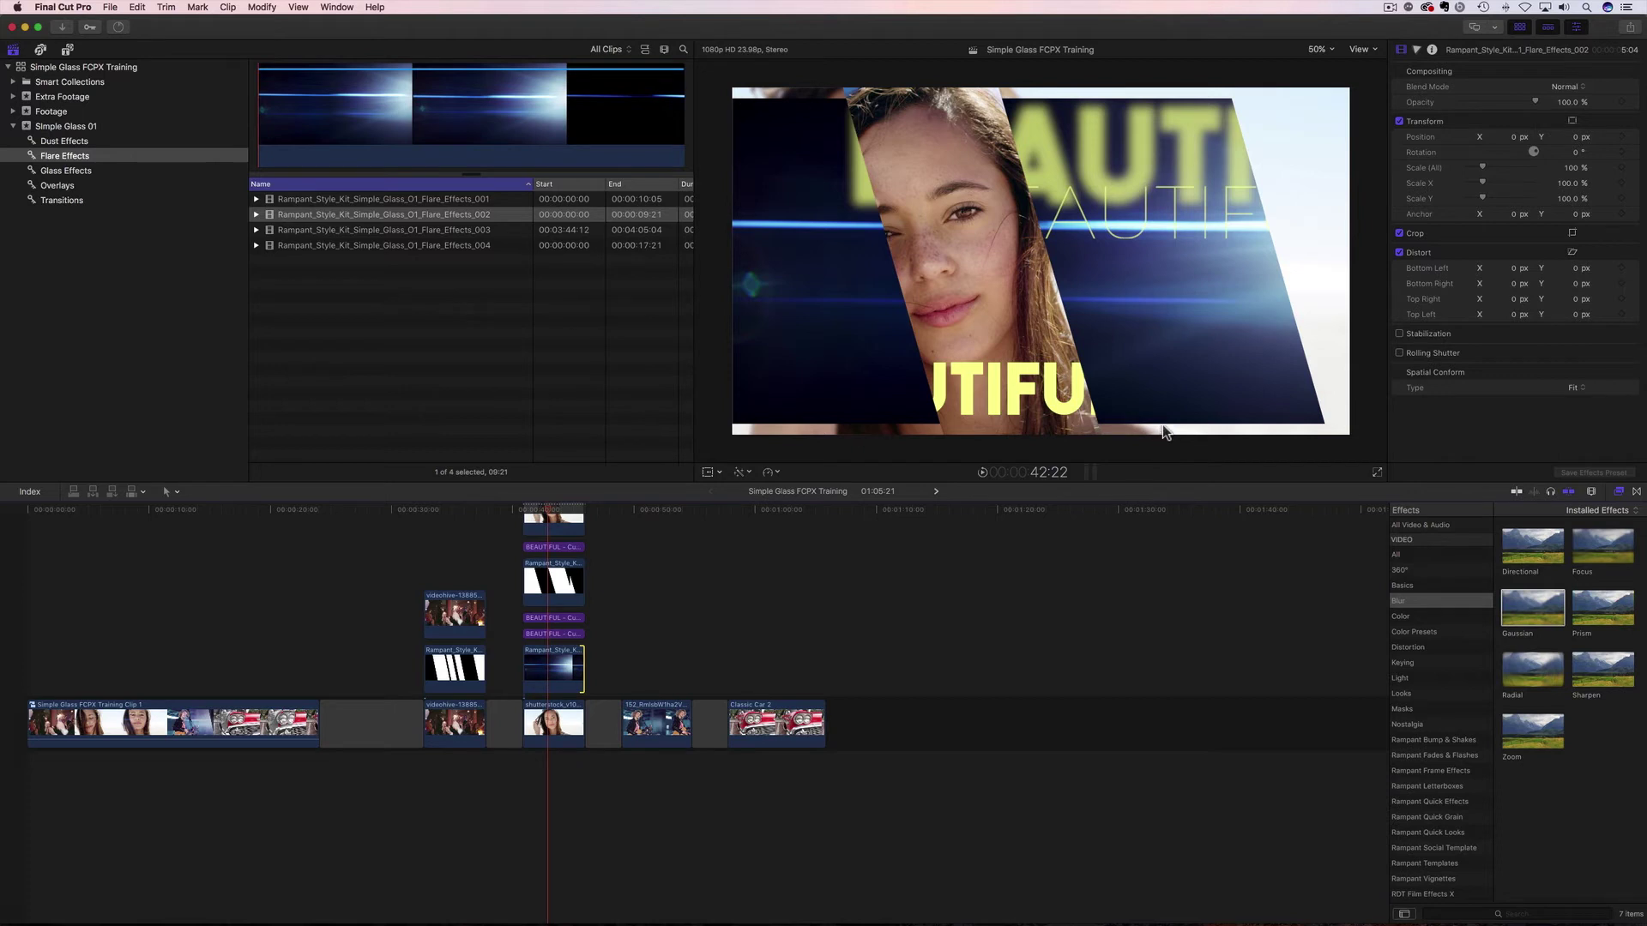
- Set the flare's spatial conform to Fill and its blend mode to Screen, and play back the section
click(1581, 399)
click(1564, 85)
click(1578, 196)
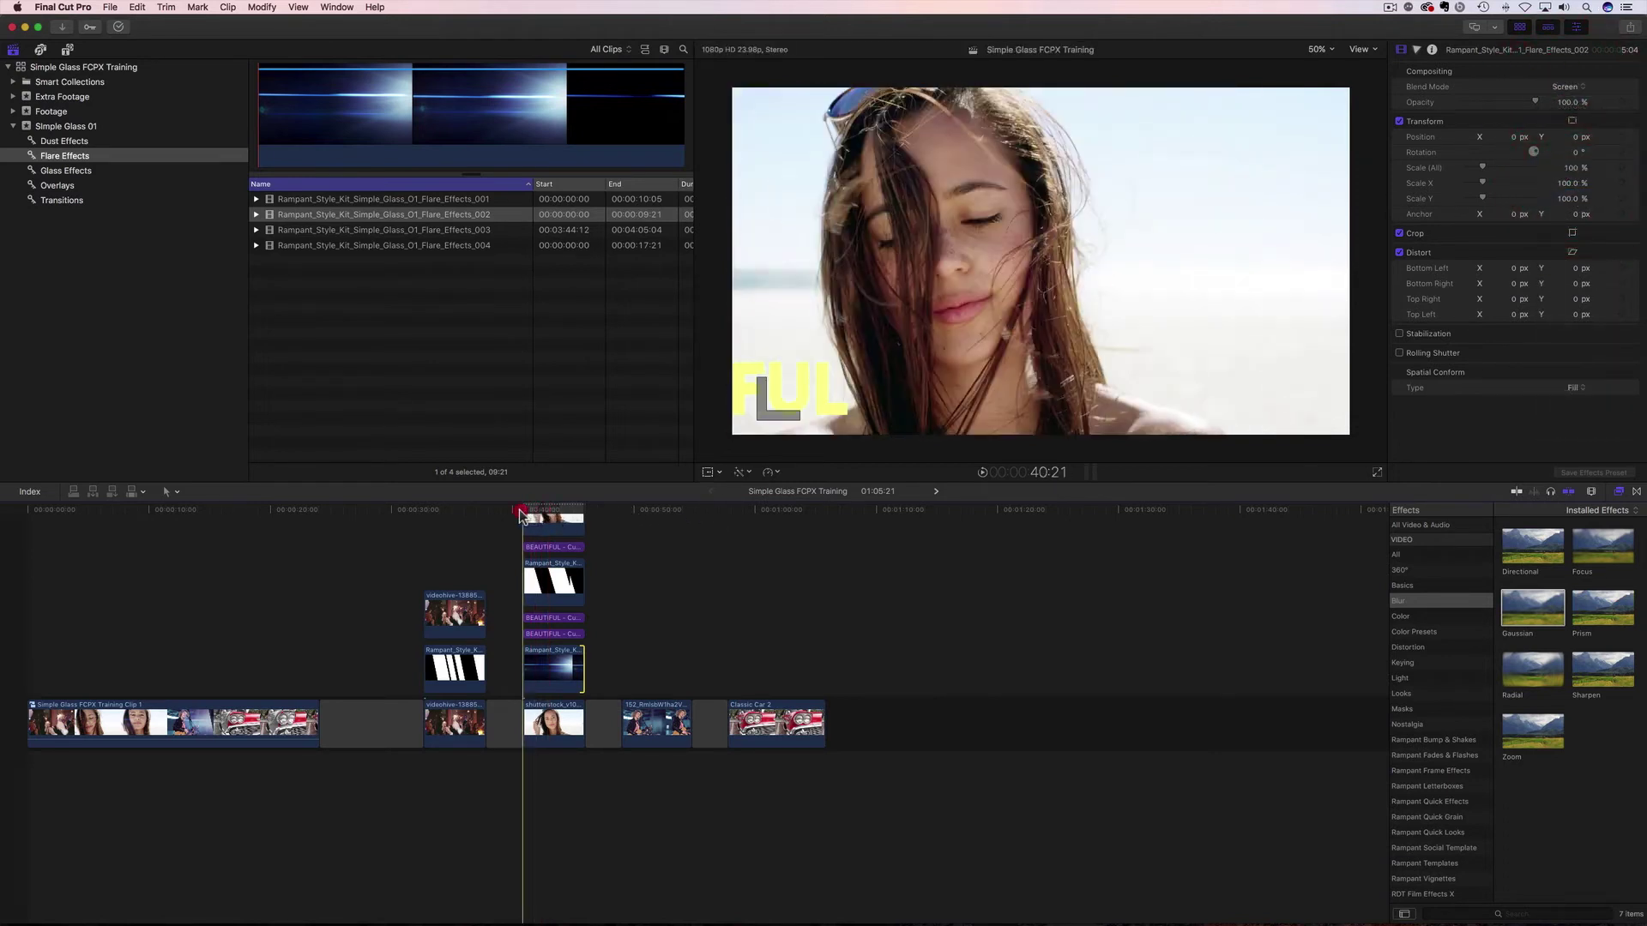
click(520, 510)
key(space)
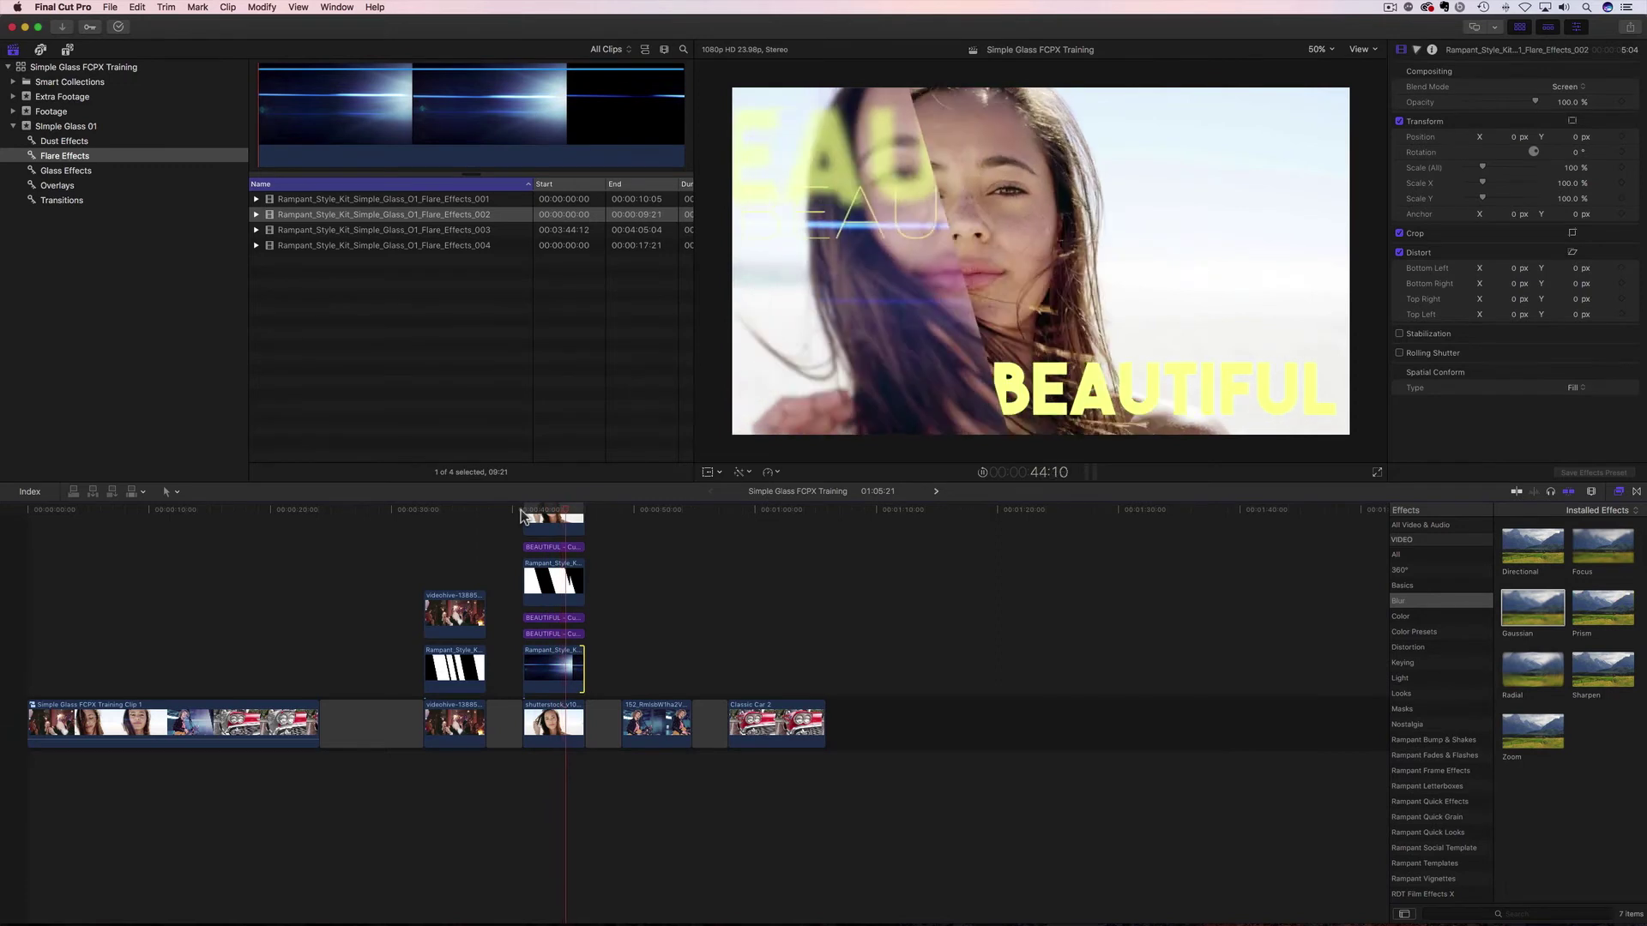
click(552, 513)
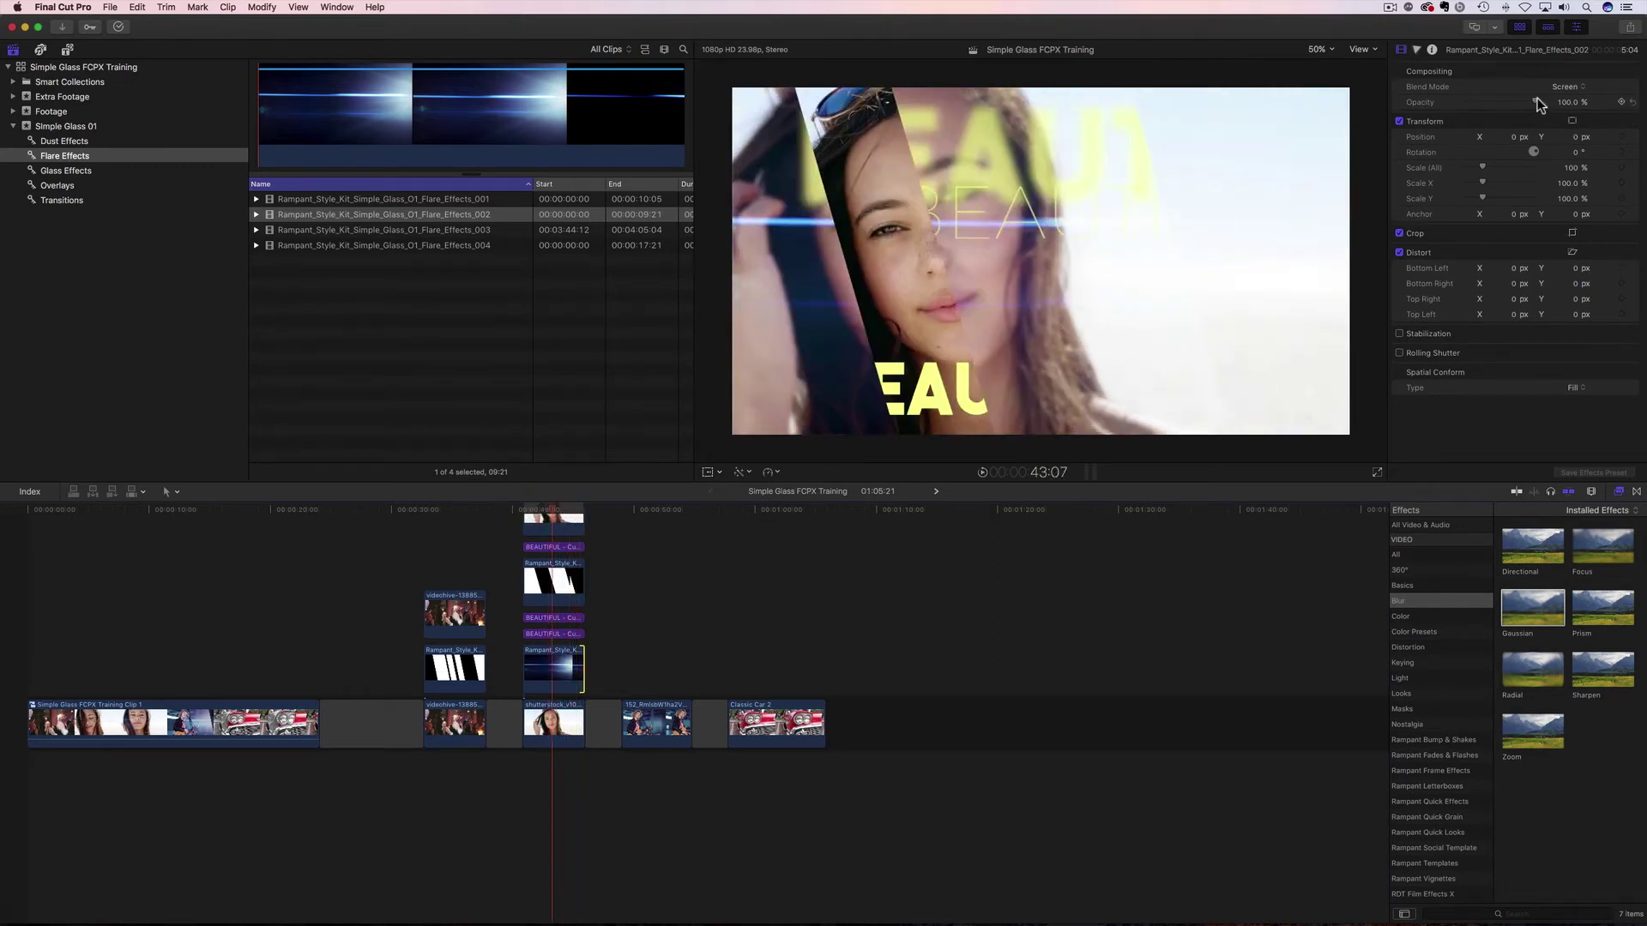
- Lower the flare's opacity to 72.32%, set its spatial conform to None and its Y position to 97.7 px, and play it back
drag(1537, 99, 1506, 105)
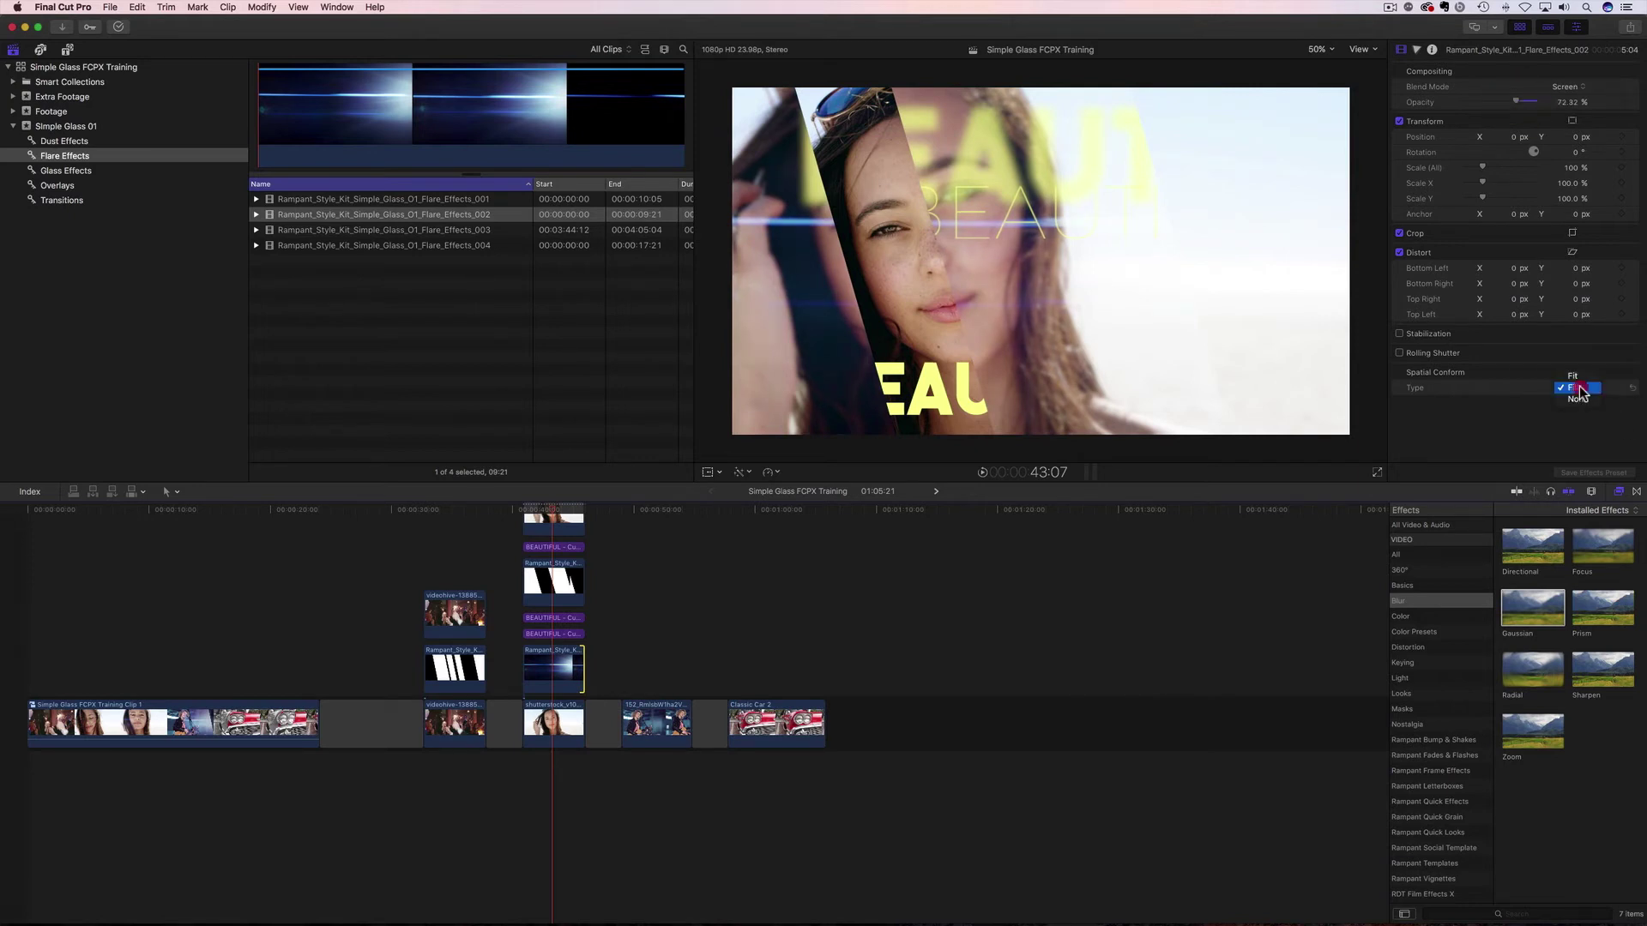
click(1579, 399)
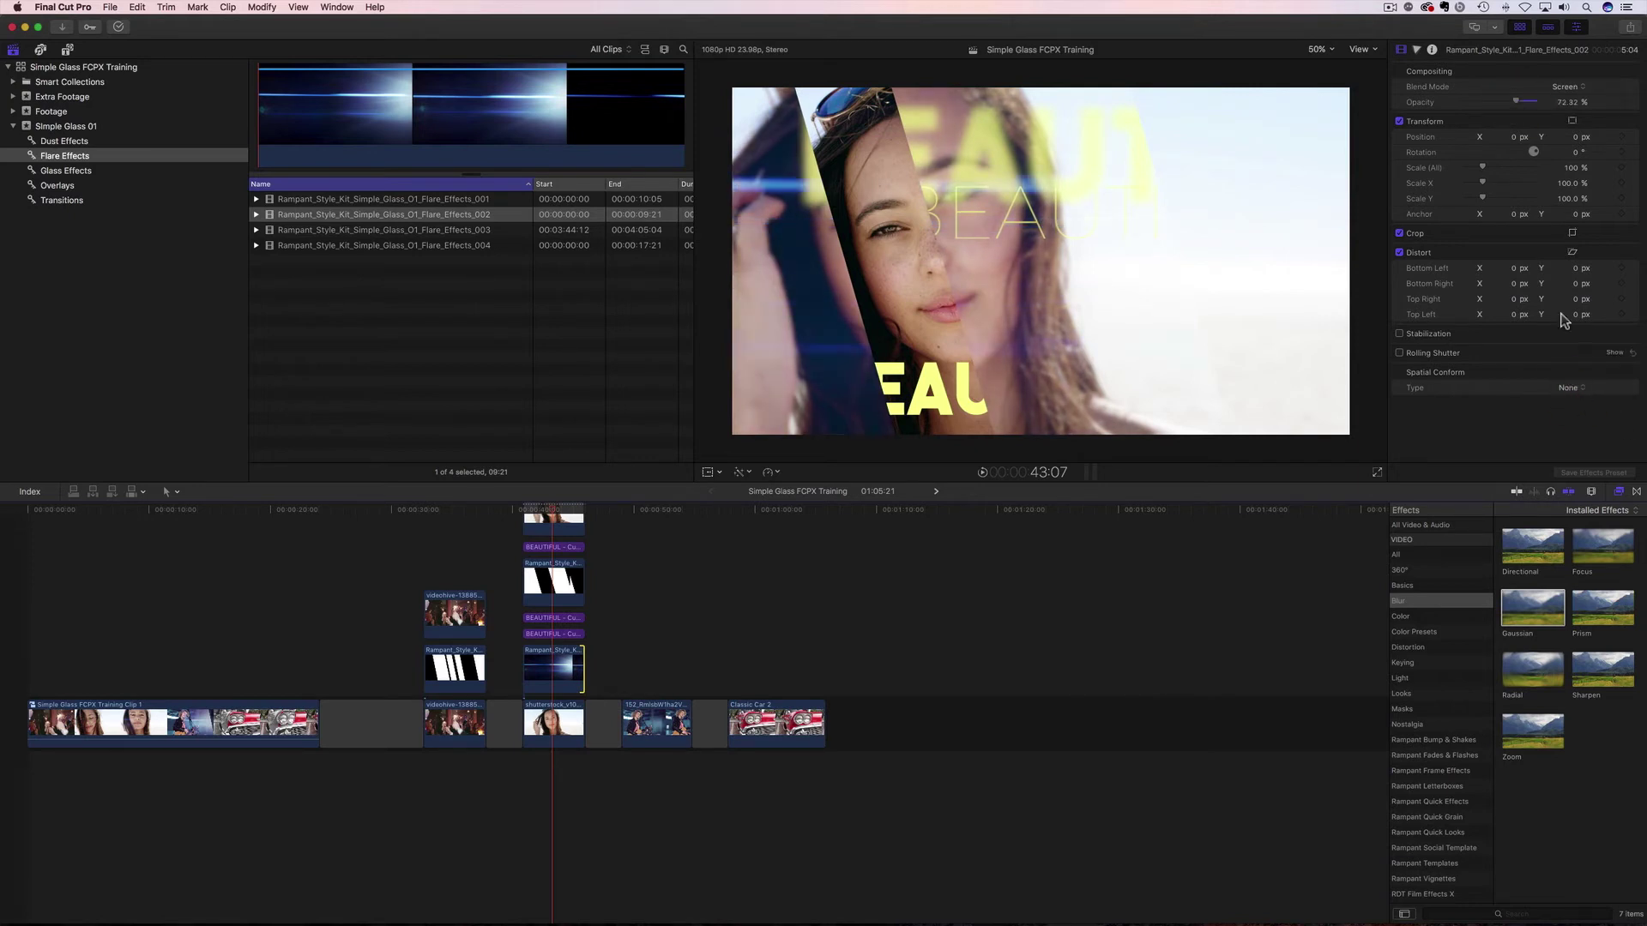
drag(1574, 137, 1575, 113)
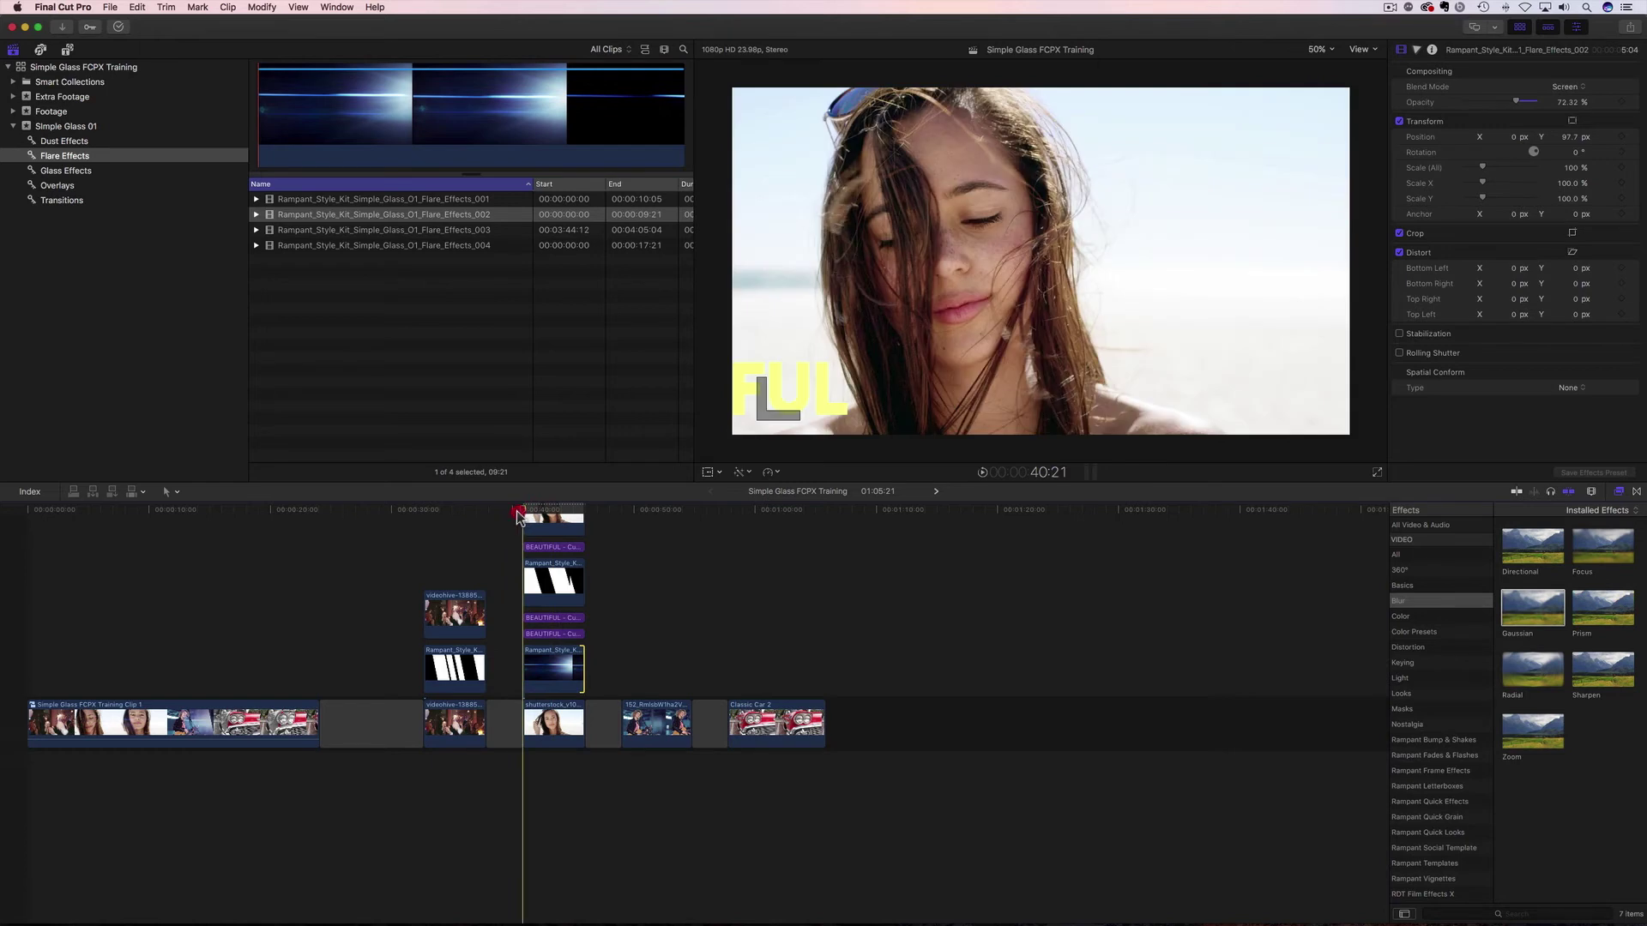
key(space)
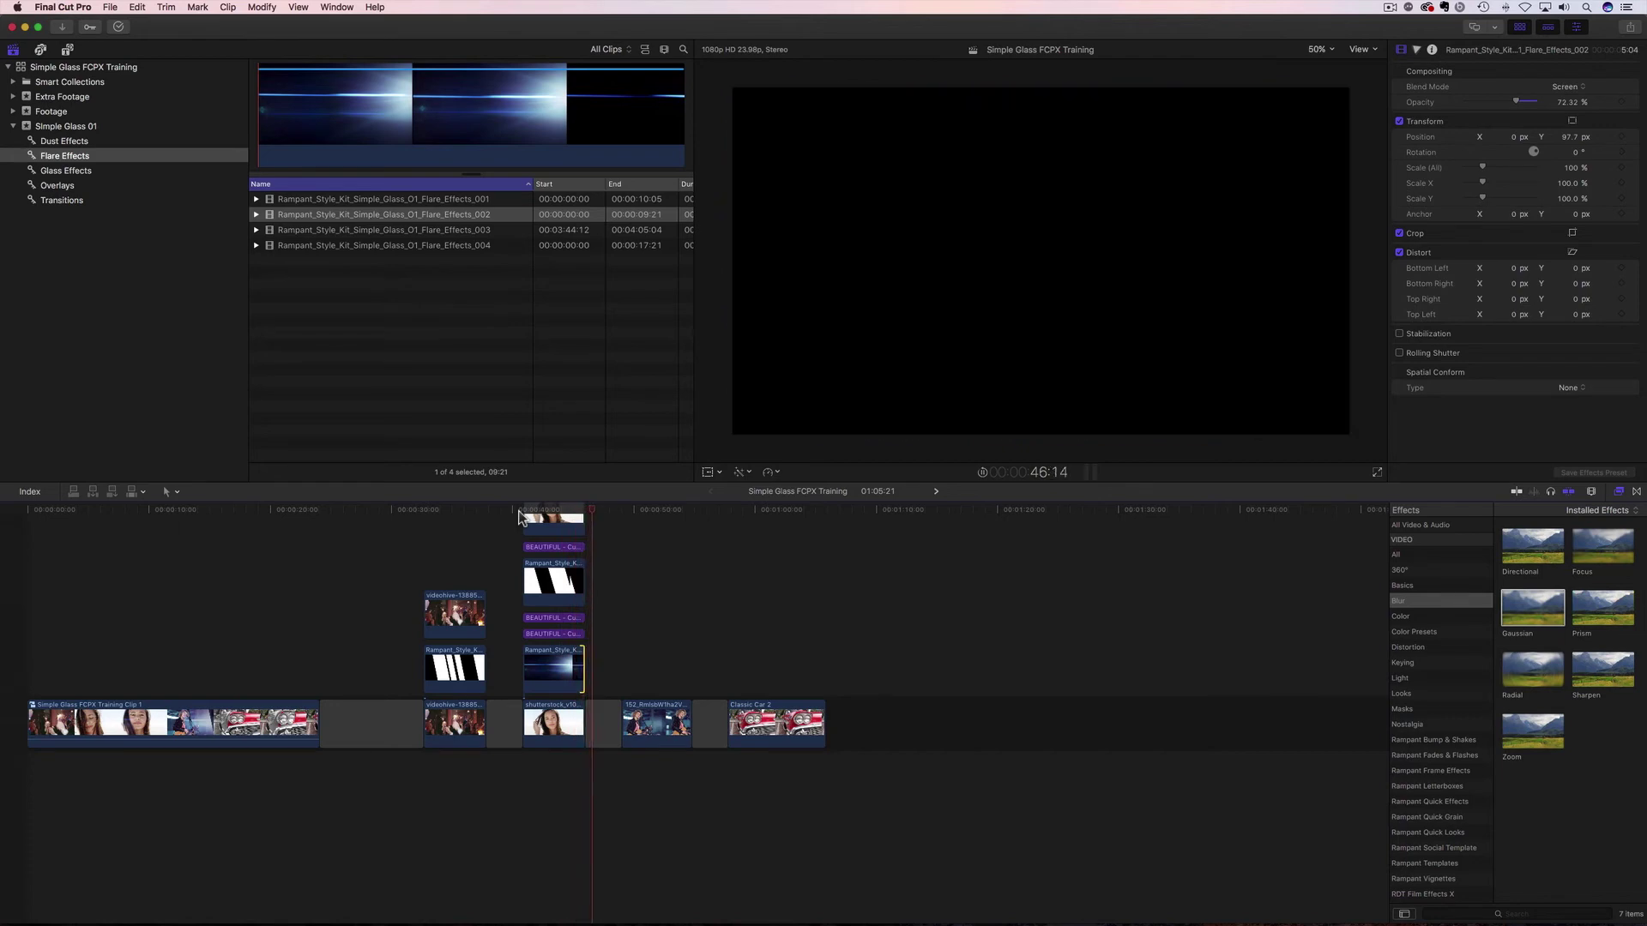
- Place glass matte Slant_Left_004 above the guitarist clip, trimmed to the clip's length, and play it back
drag(519, 514, 624, 517)
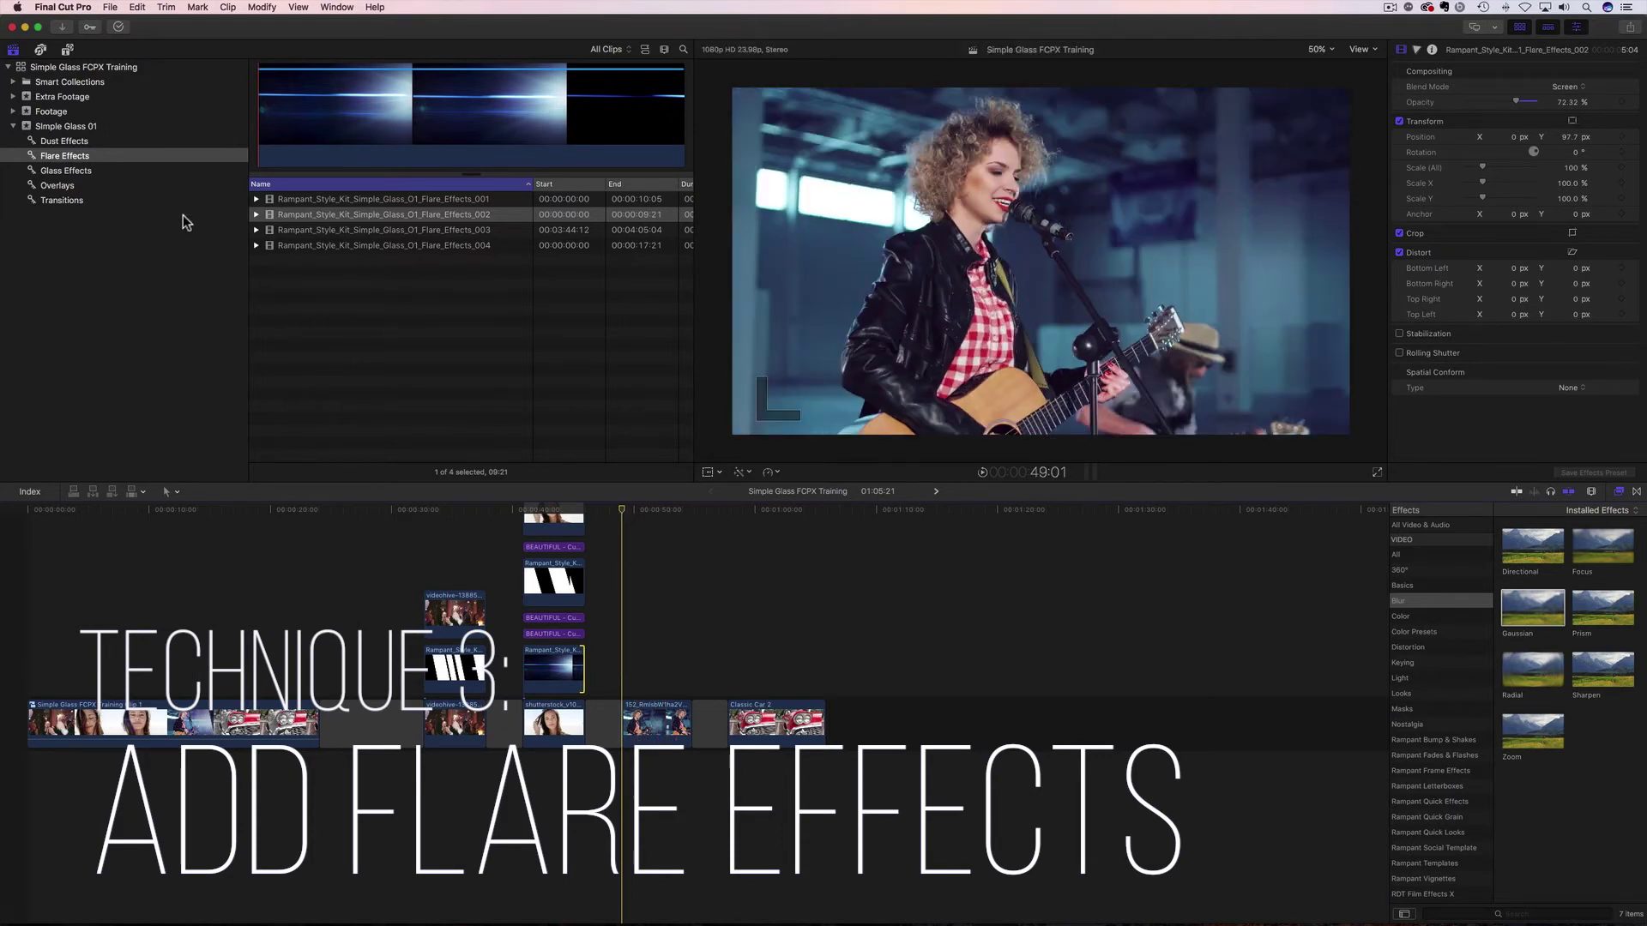
click(59, 169)
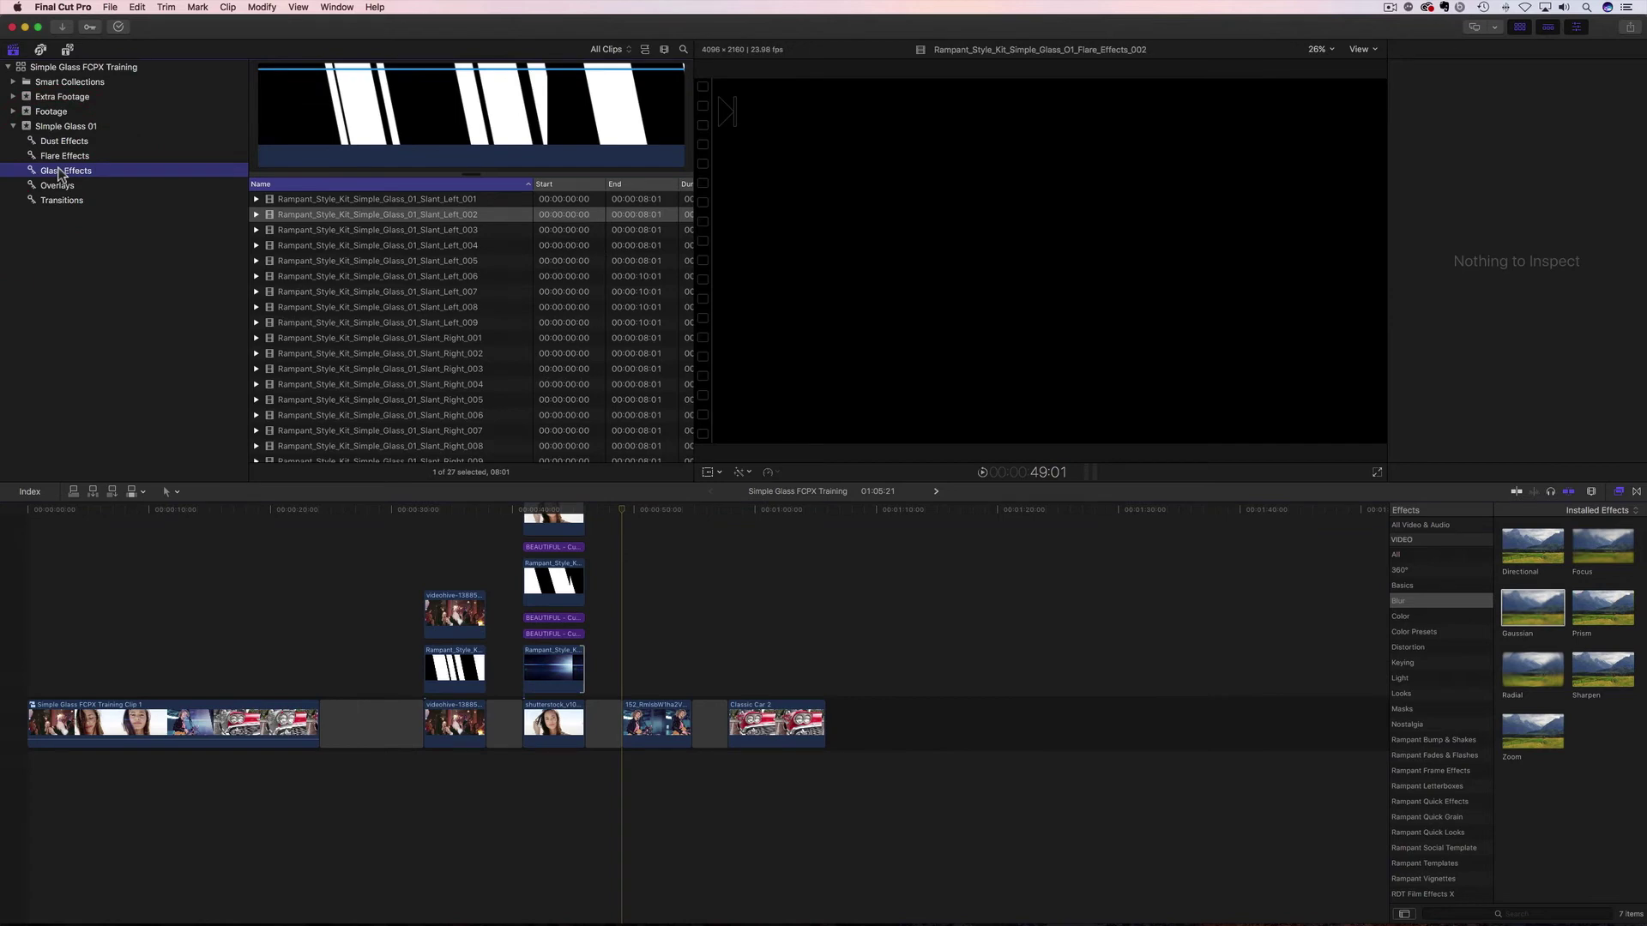
click(357, 247)
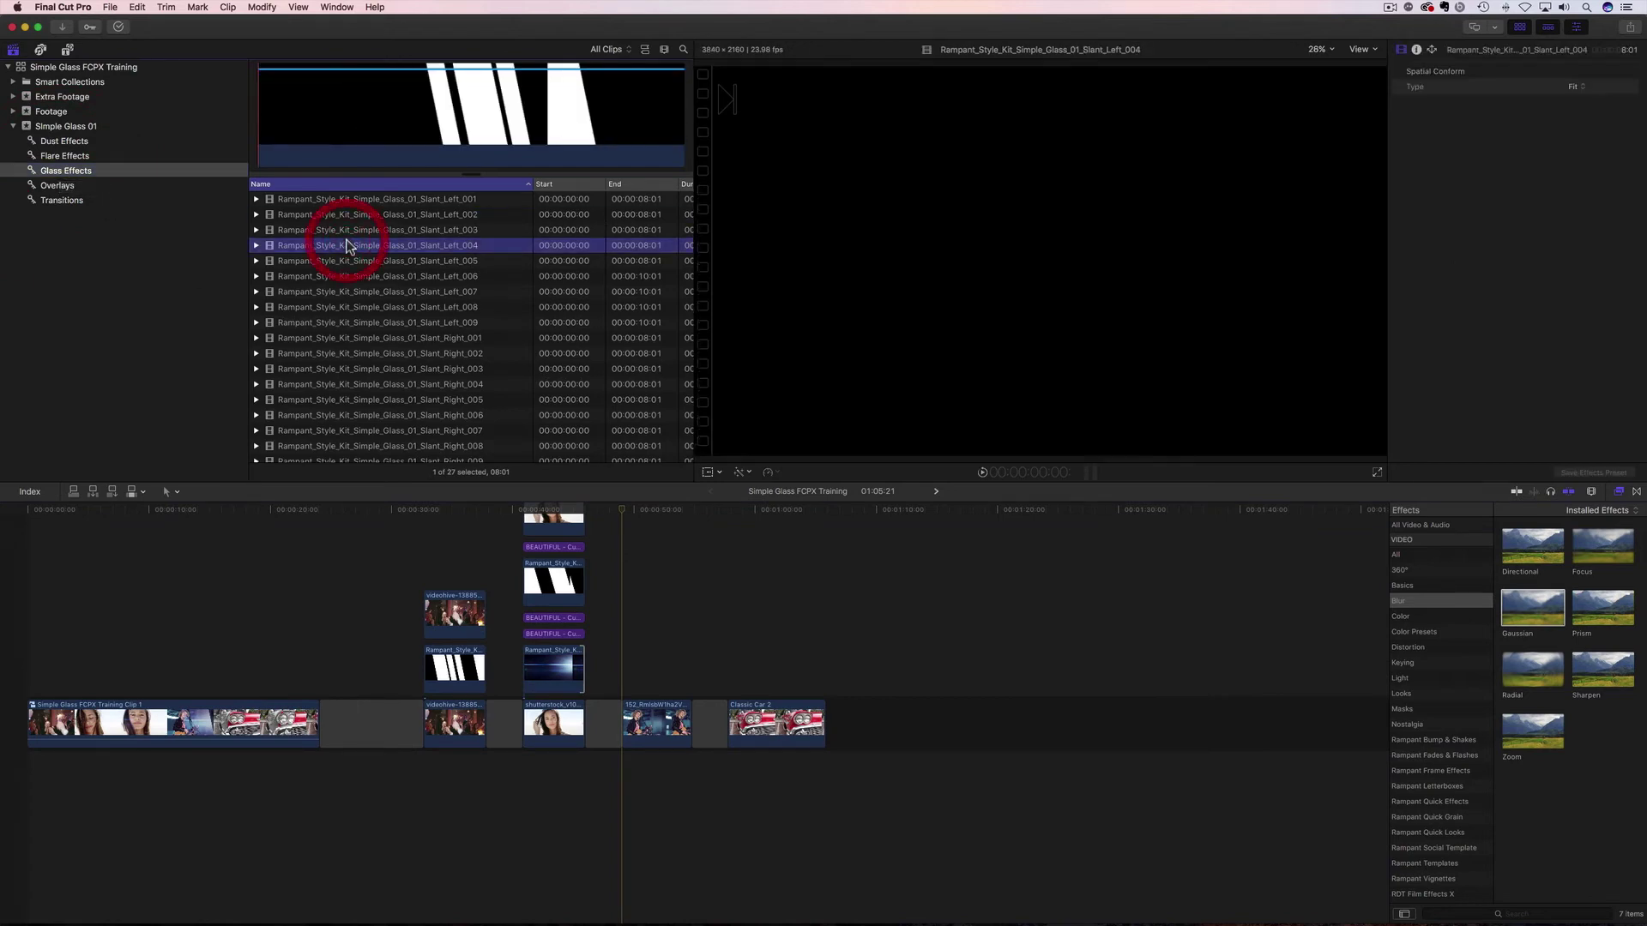
drag(336, 241, 690, 663)
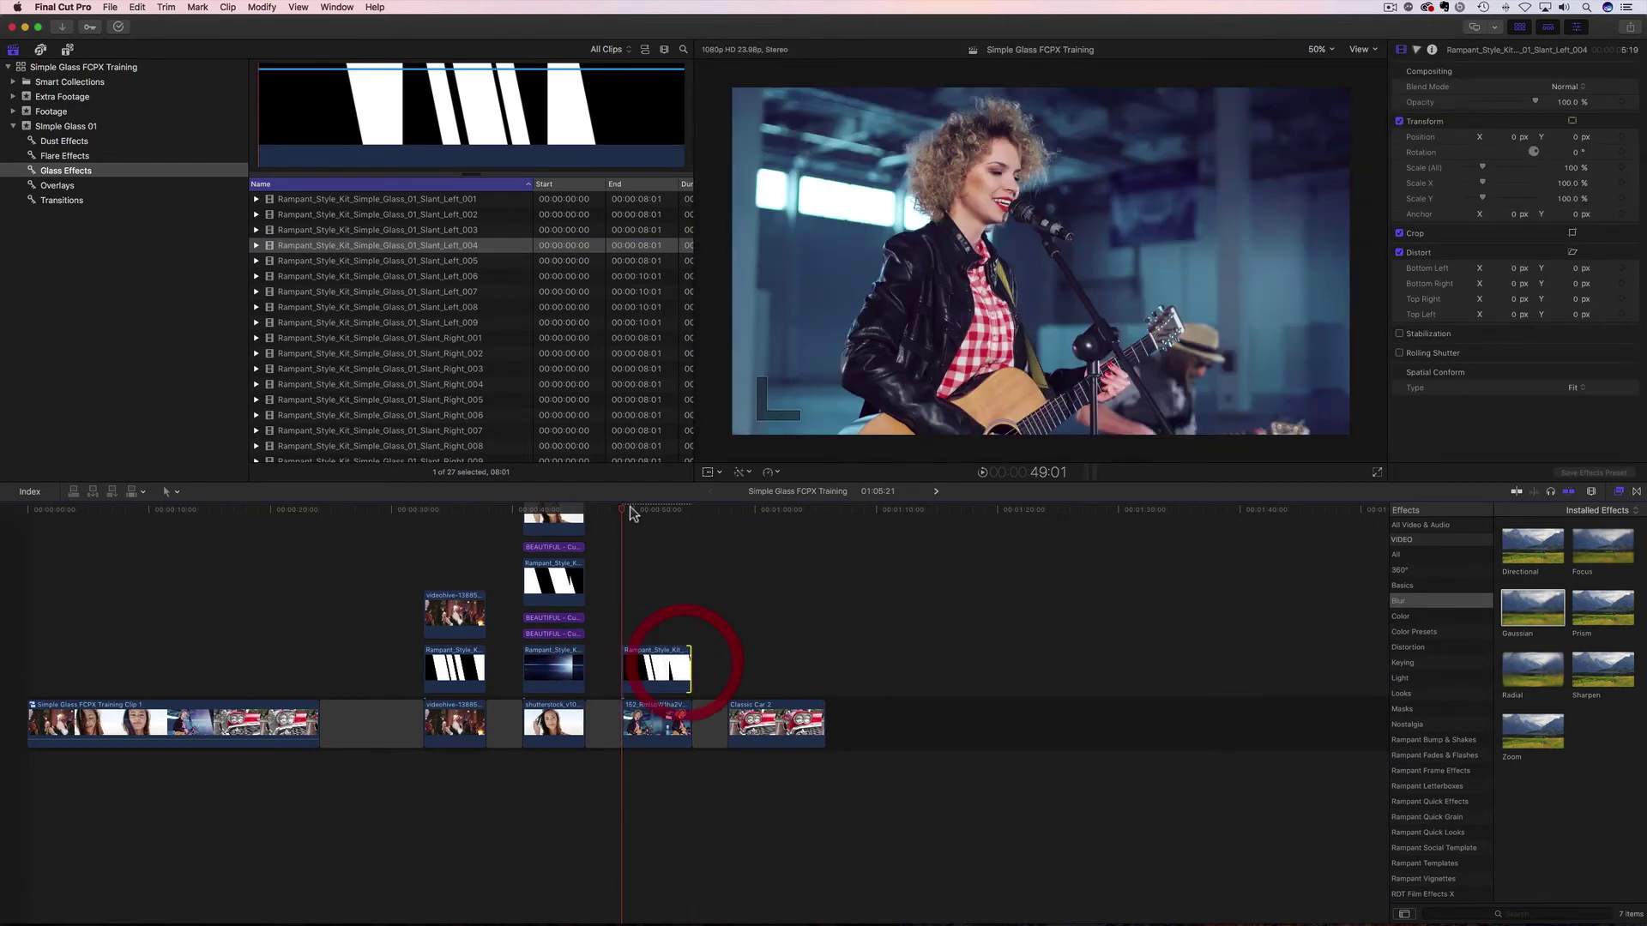
click(624, 512)
key(space)
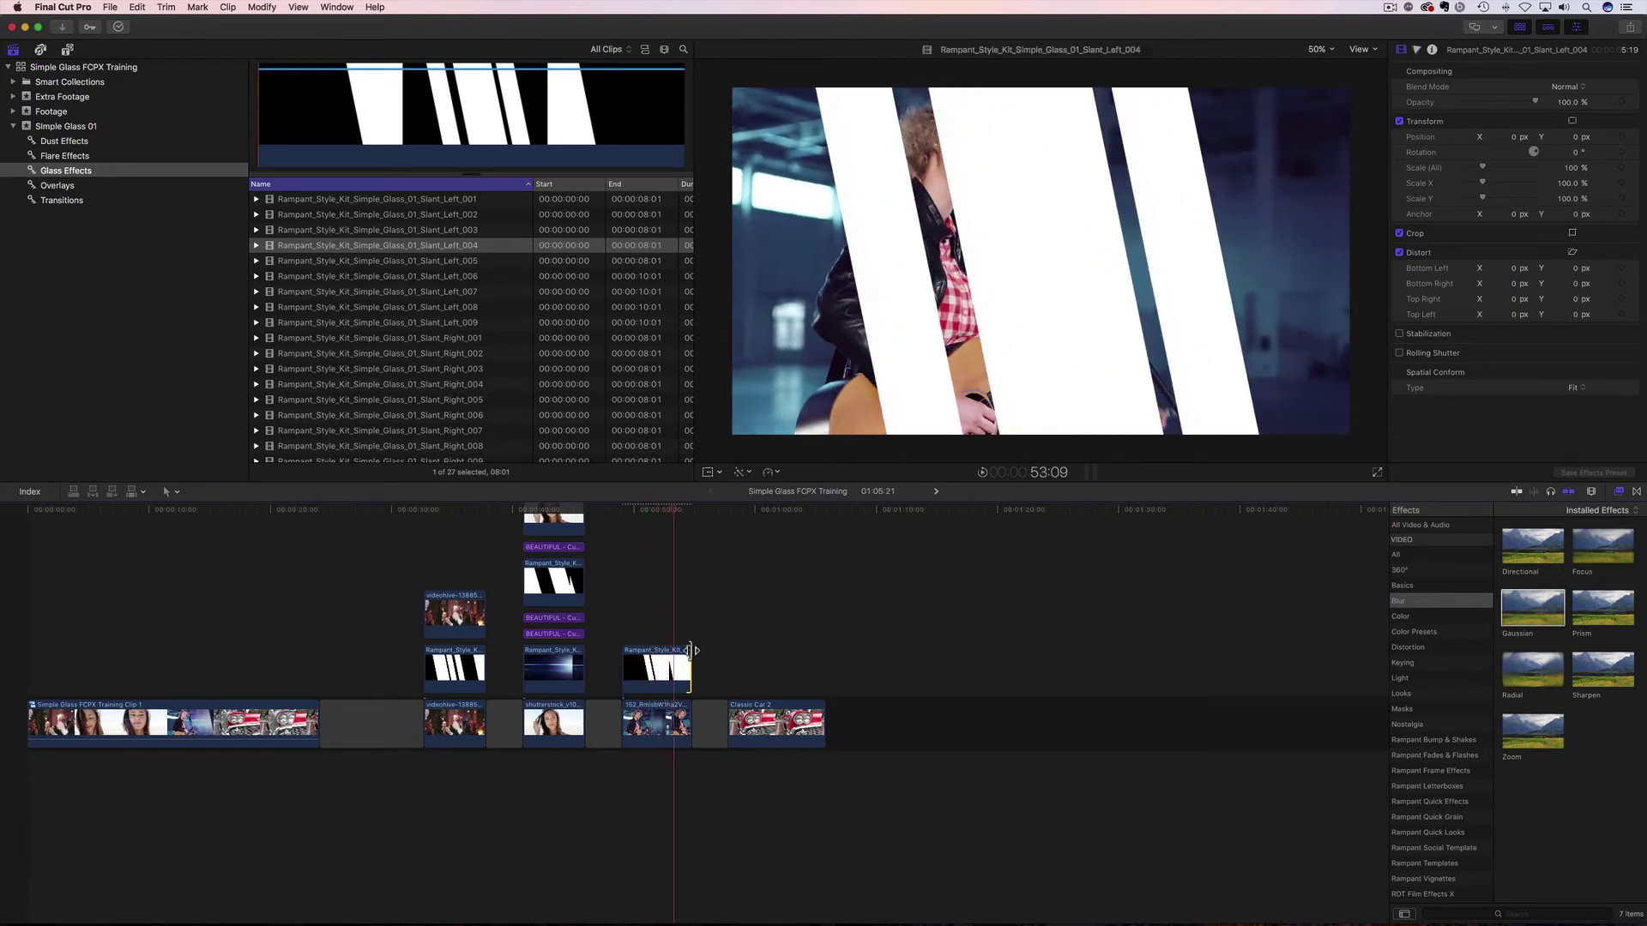
- Set the blend mode of the Slant_Left_004 matte above the guitarist clip to Stencil Alpha
click(656, 670)
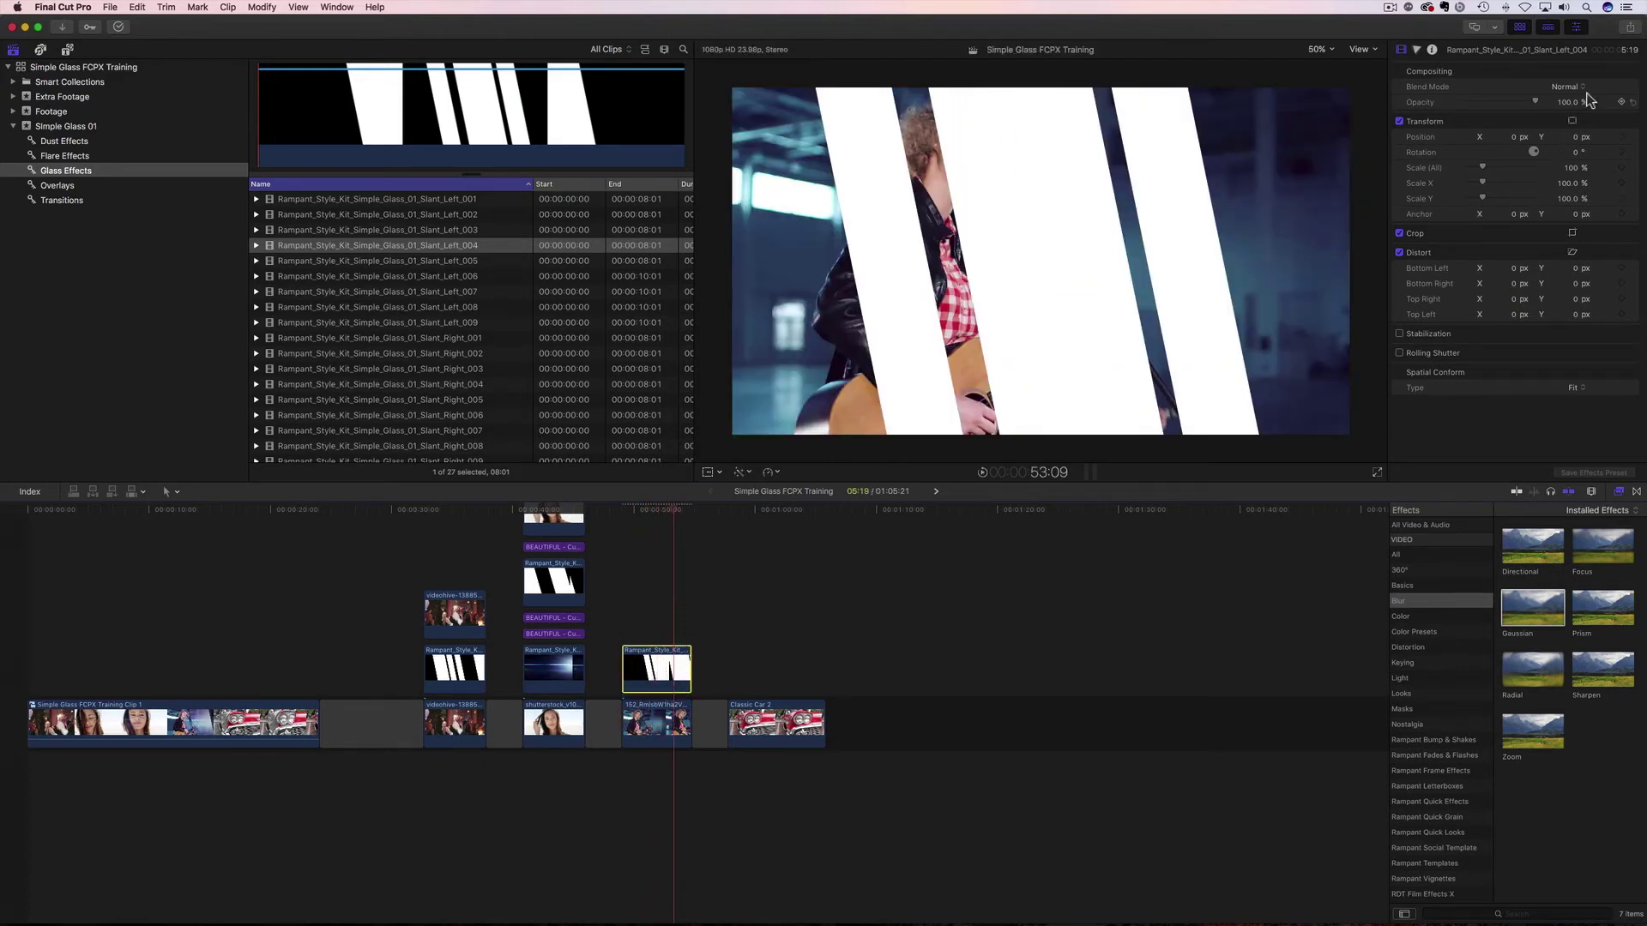
click(1570, 88)
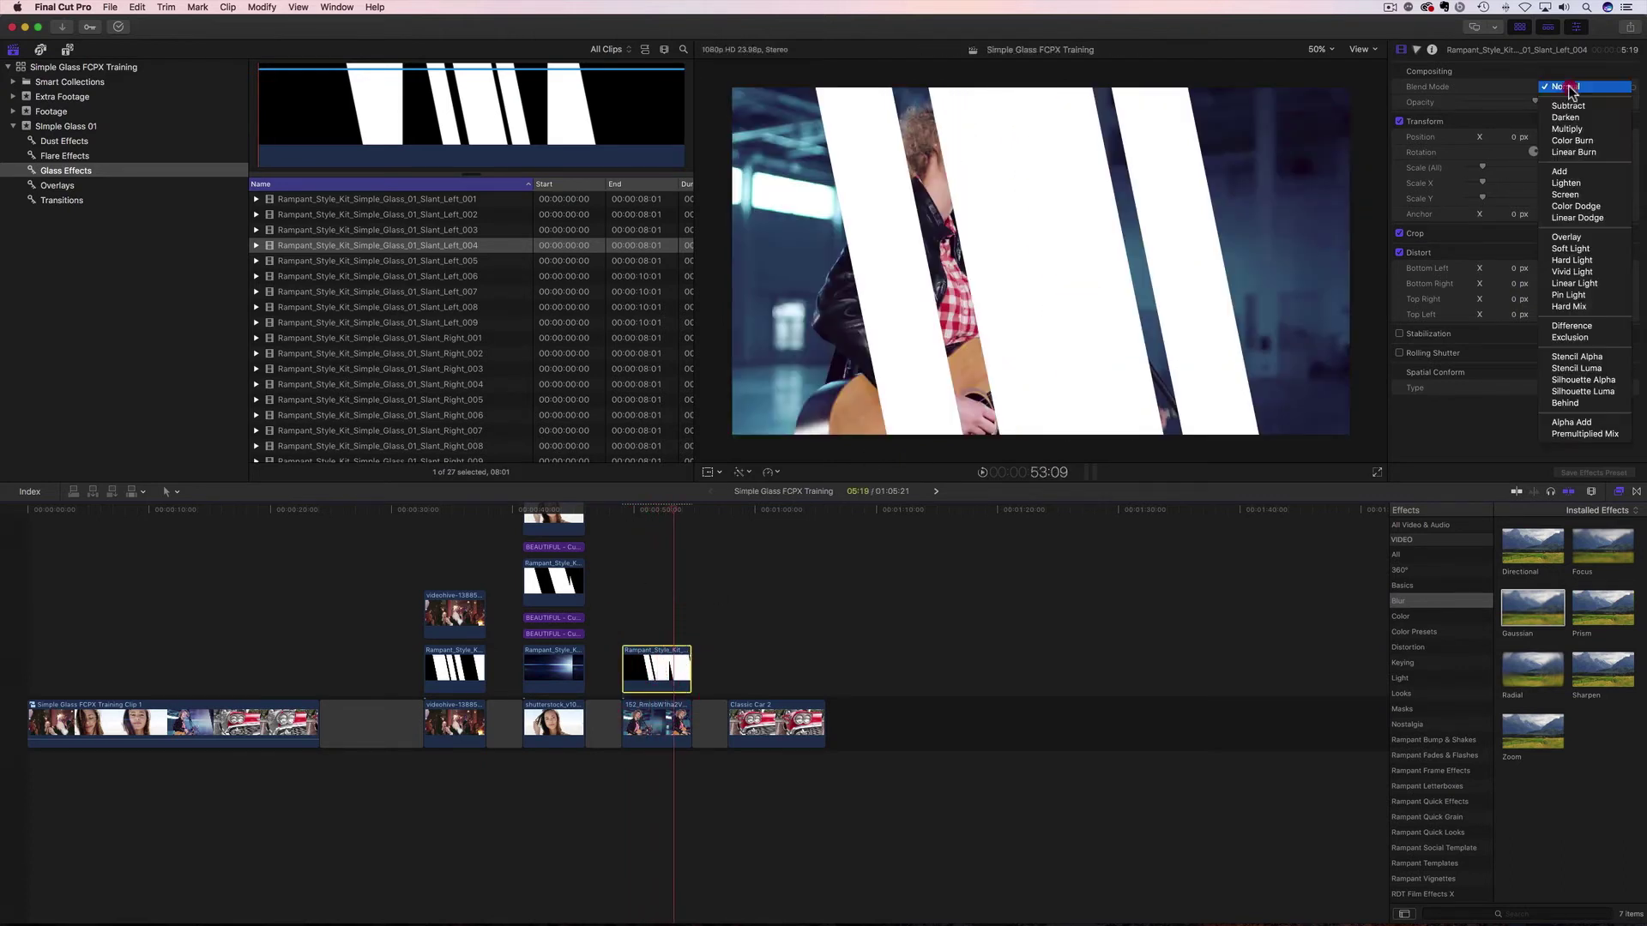
click(1578, 354)
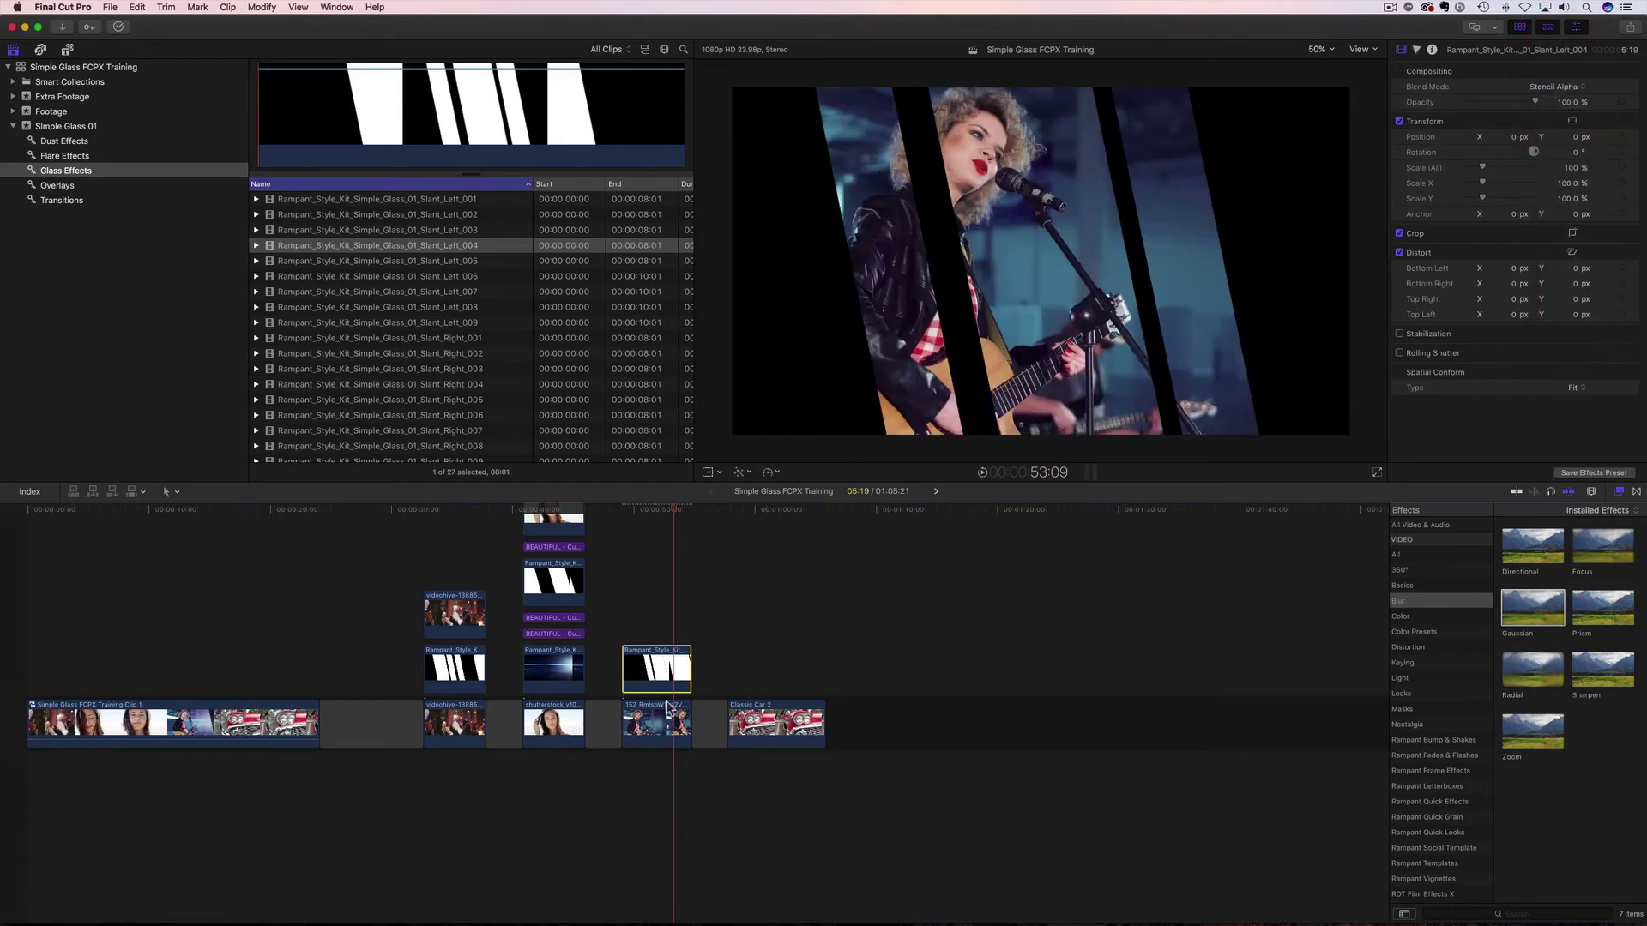
- Duplicate the guitarist clip above the glass matte and set the copy's blend mode to Behind
drag(668, 708, 653, 569)
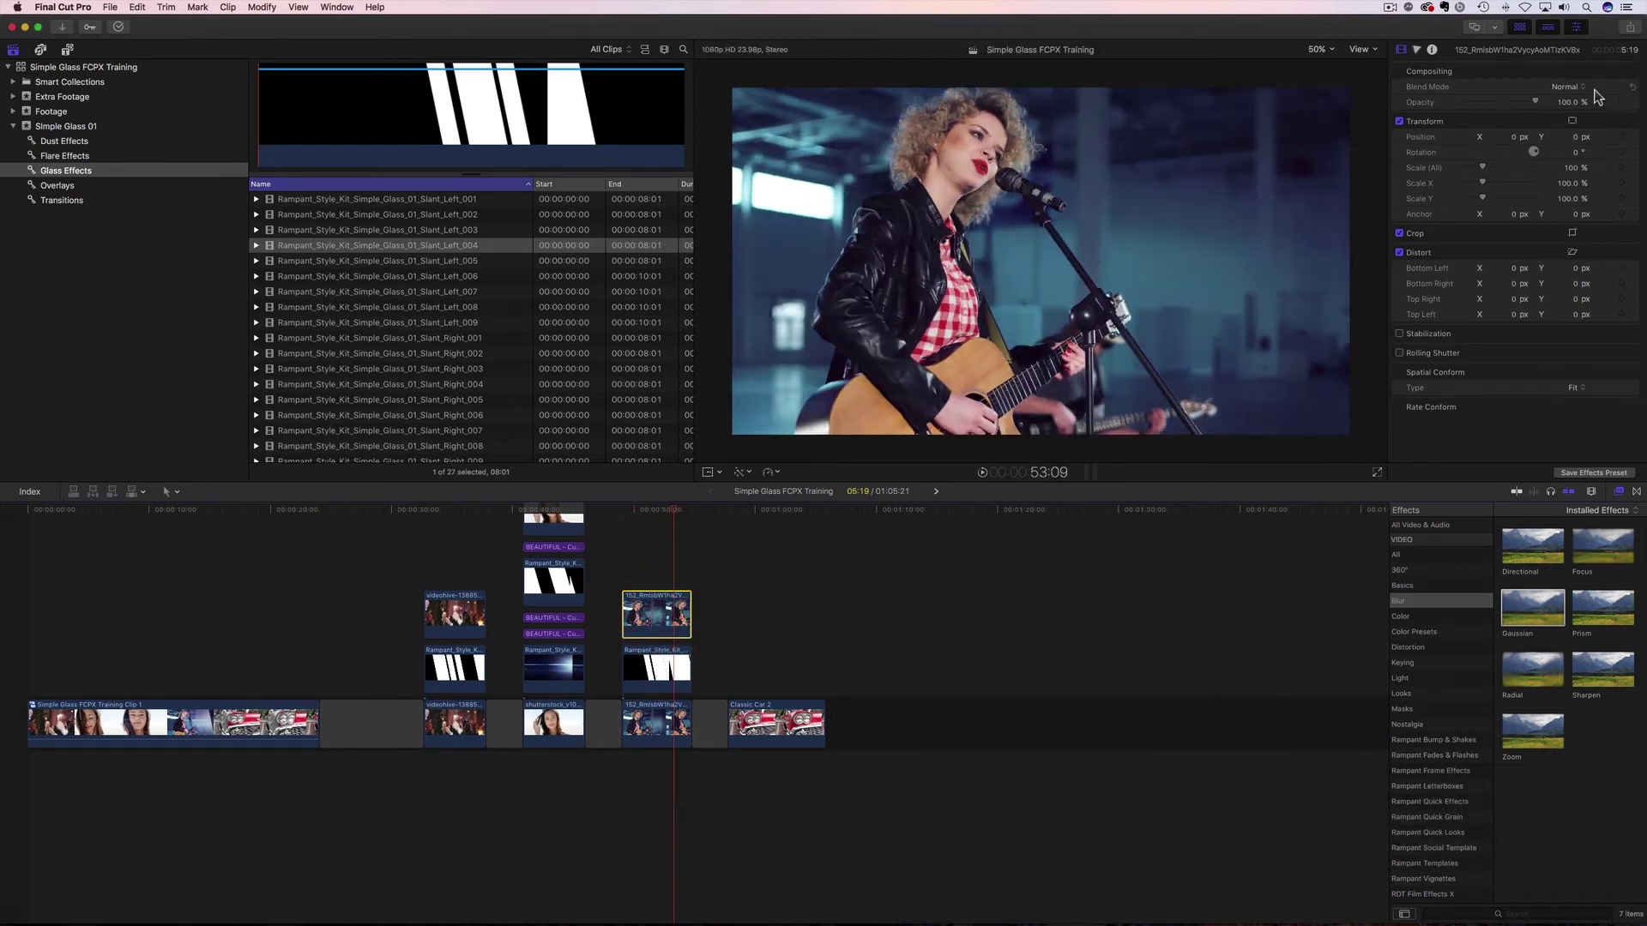
click(1576, 87)
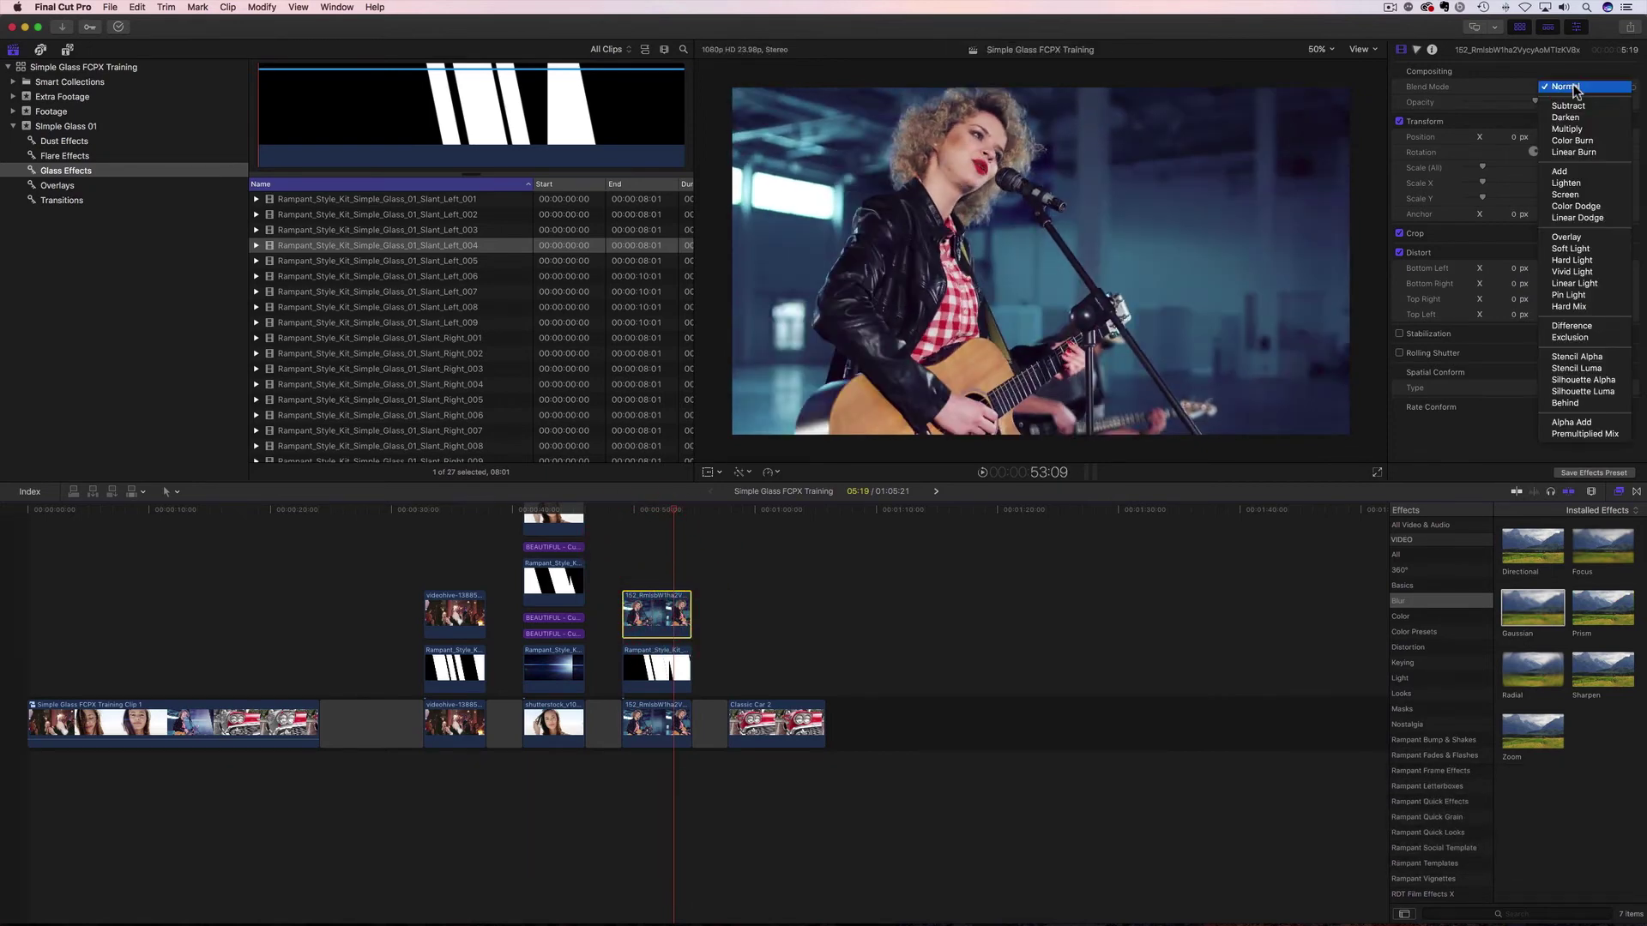
click(1561, 403)
- Scale the base guitarist clip to 121%, set its Y position to -46 px, and play back the glass effect
click(657, 723)
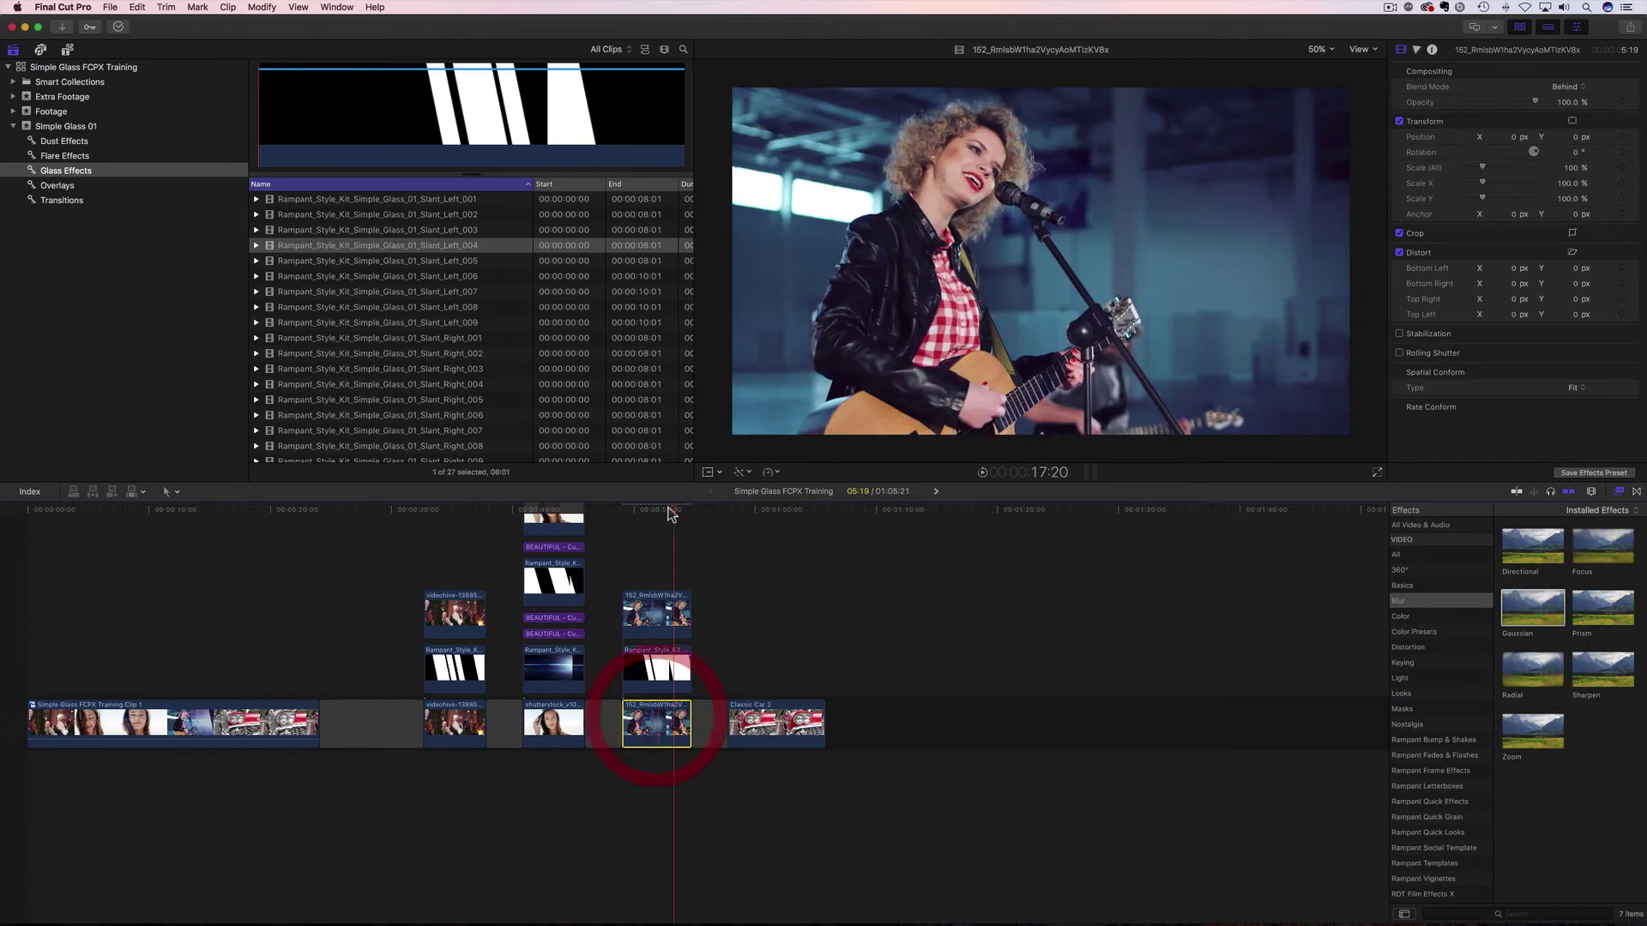
click(659, 511)
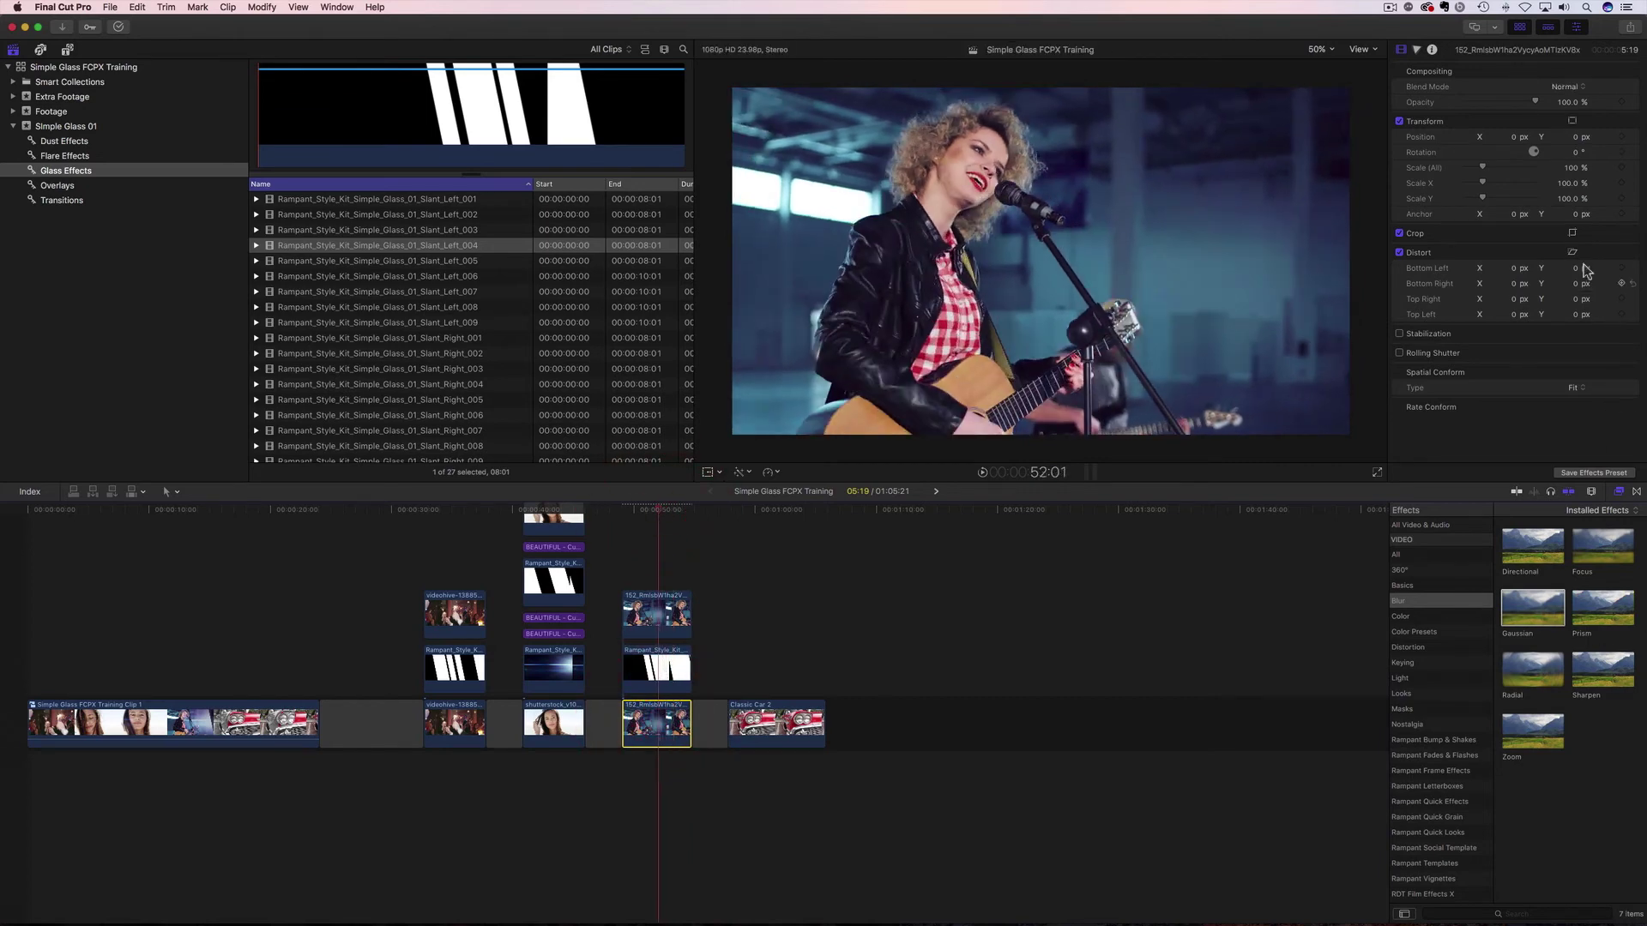
drag(1576, 172, 1560, 141)
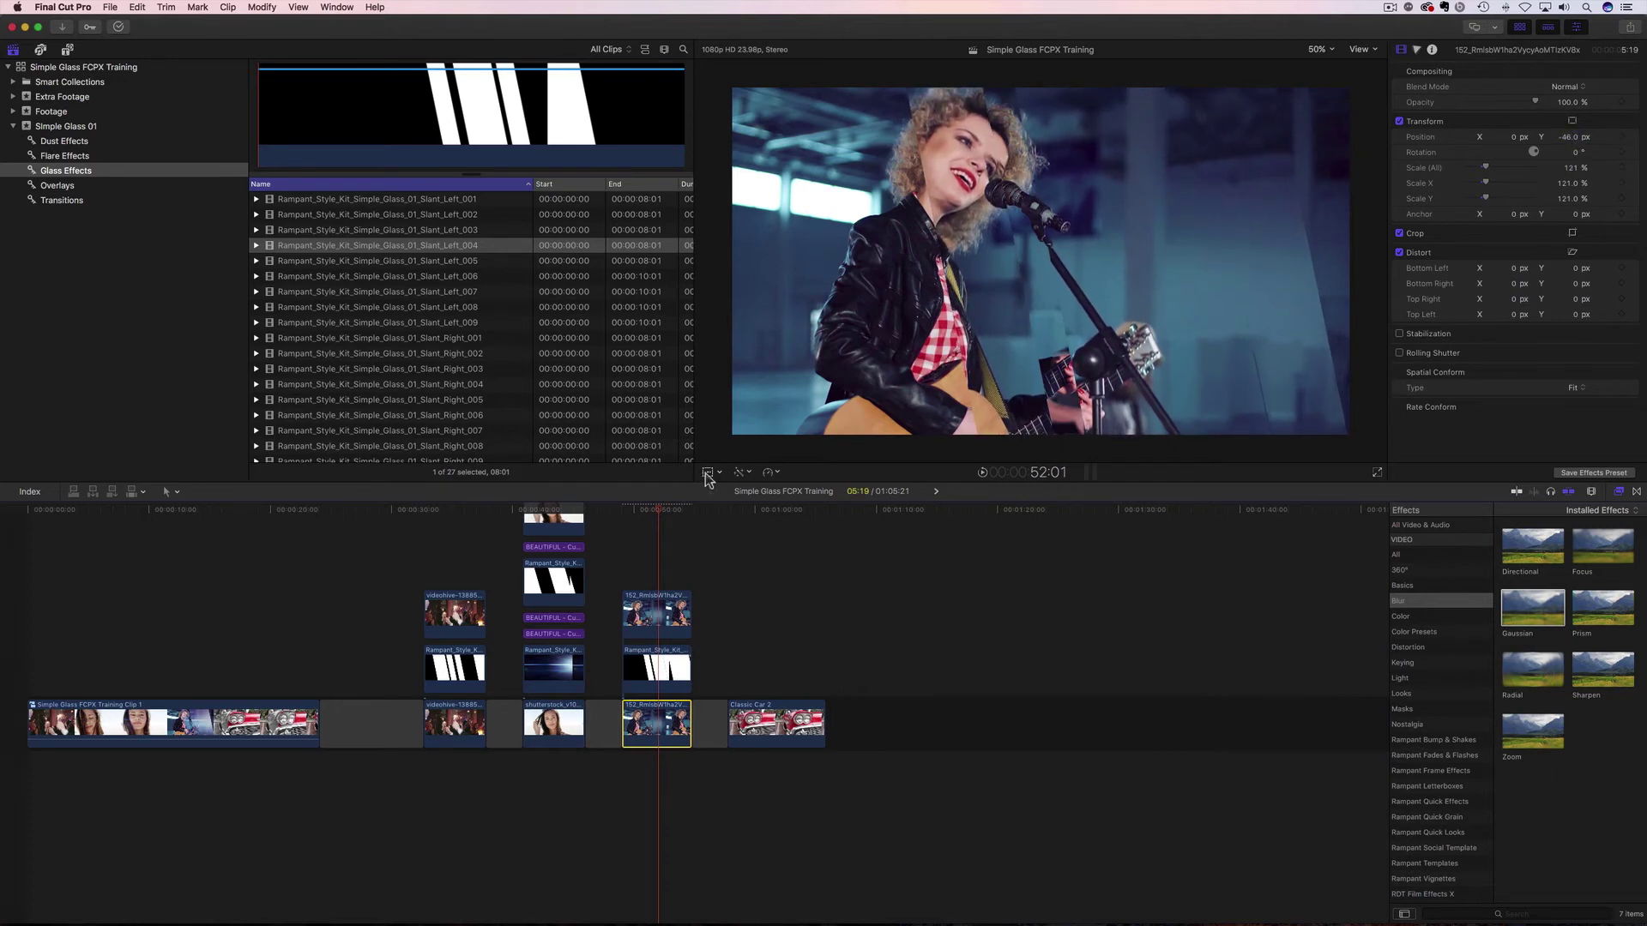
drag(657, 513, 623, 518)
key(space)
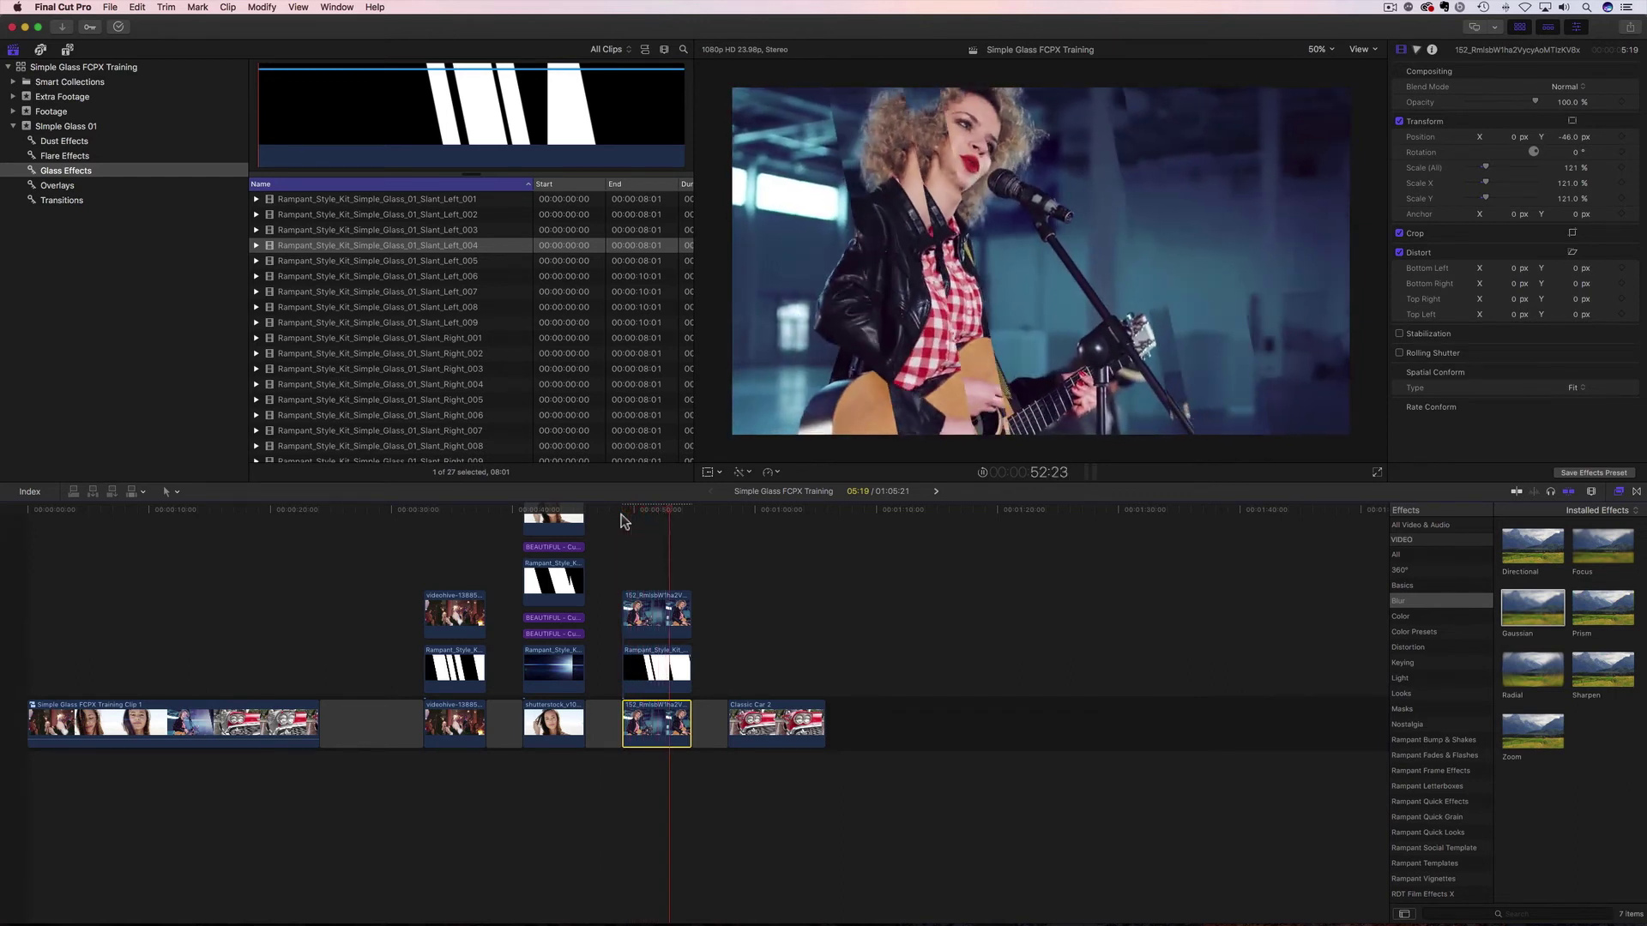
key(super+shift+f)
click(651, 511)
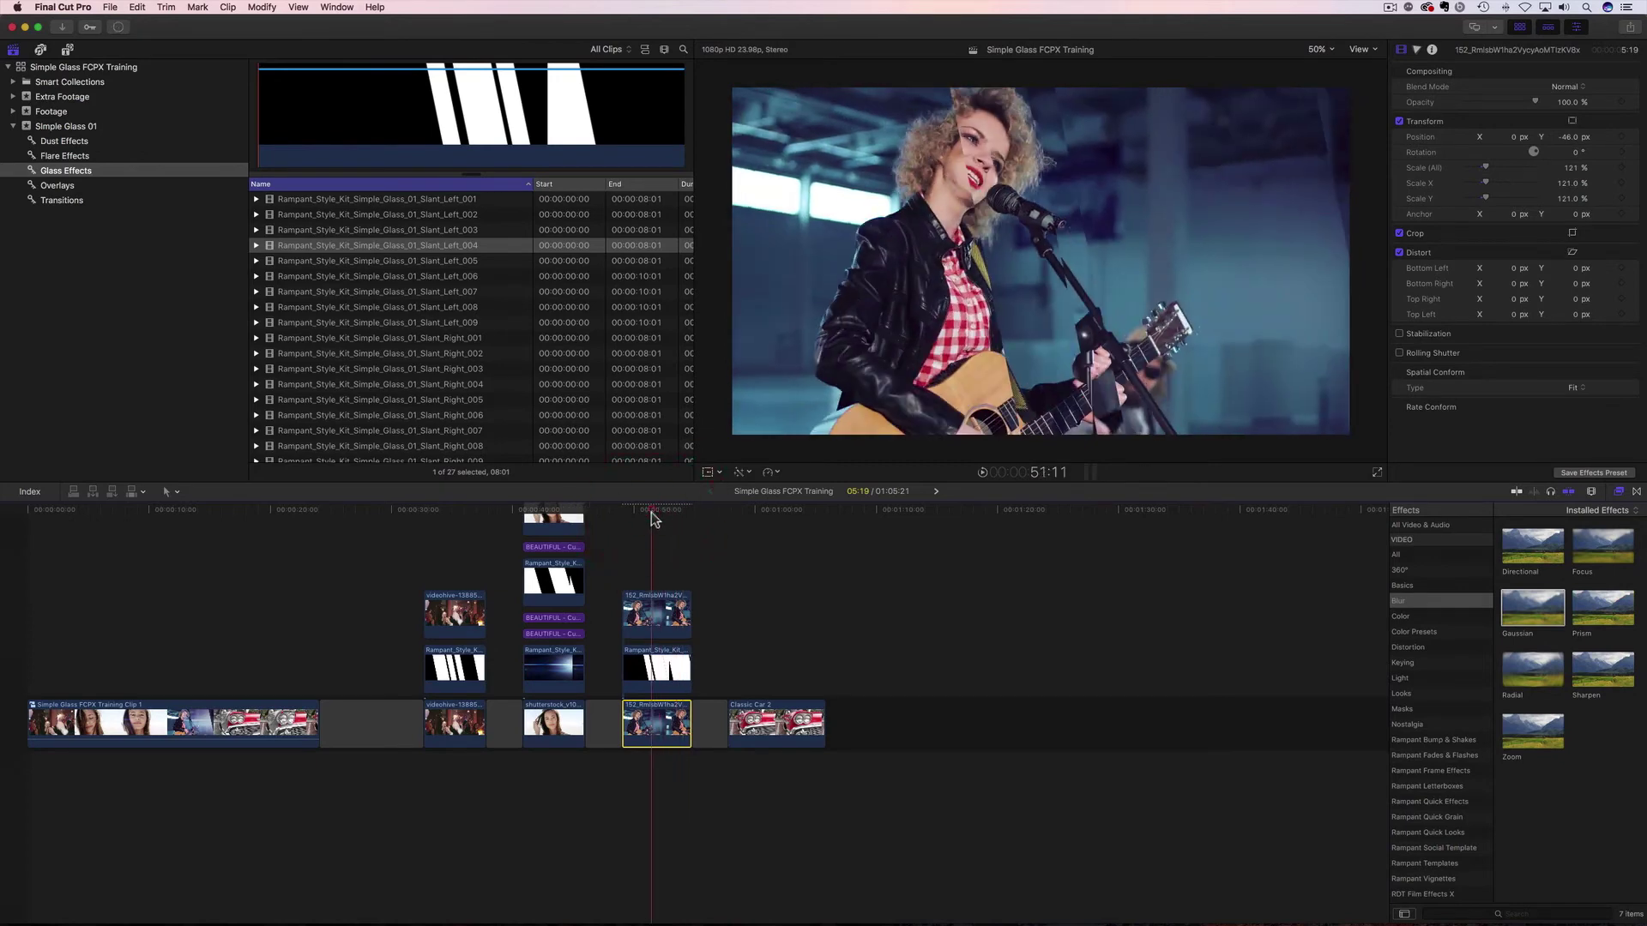
- Mark a range from about 2:04 to 4:20 in Flare_Effects_001 and place the flare between the guitarist base clip and its glass matte
click(78, 156)
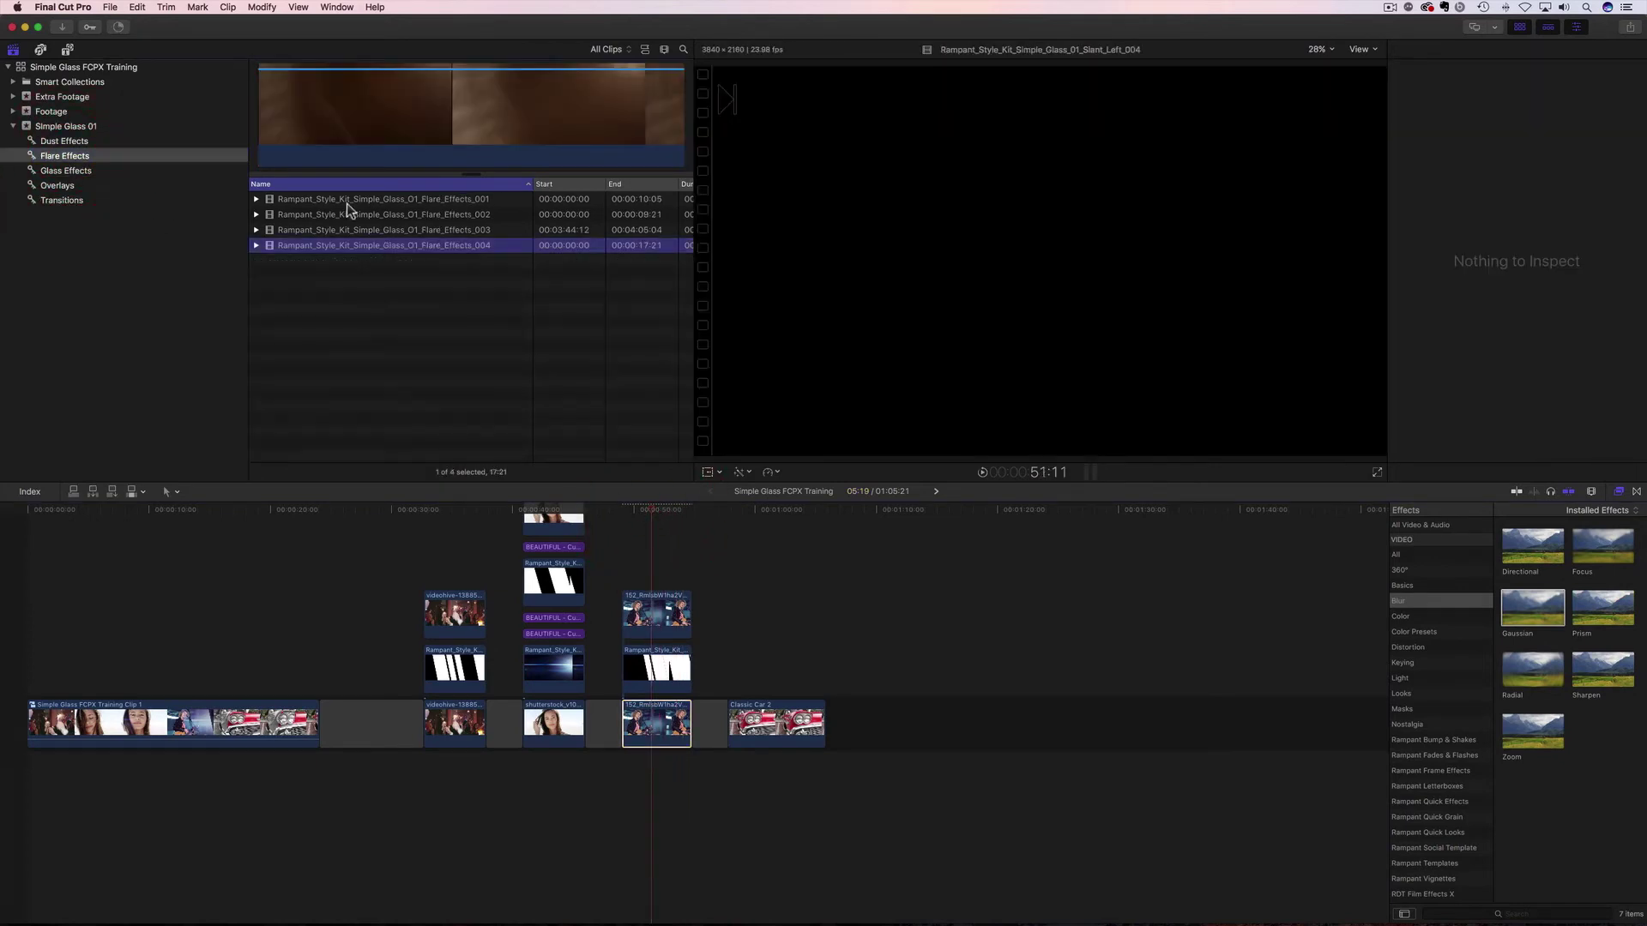
click(347, 203)
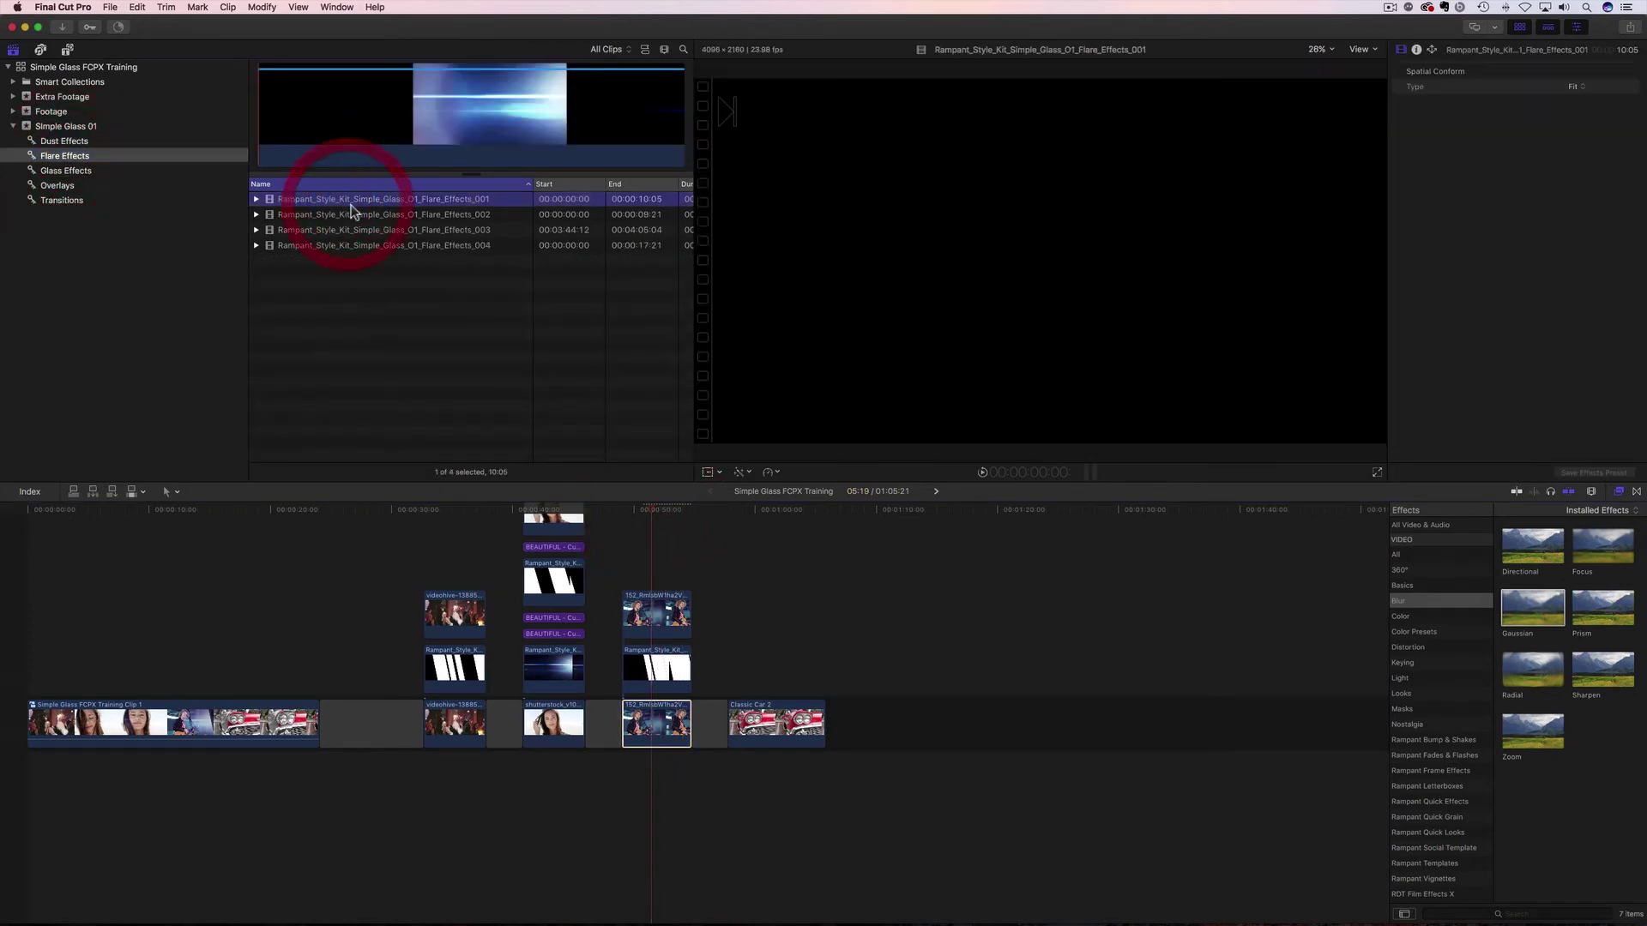
click(280, 153)
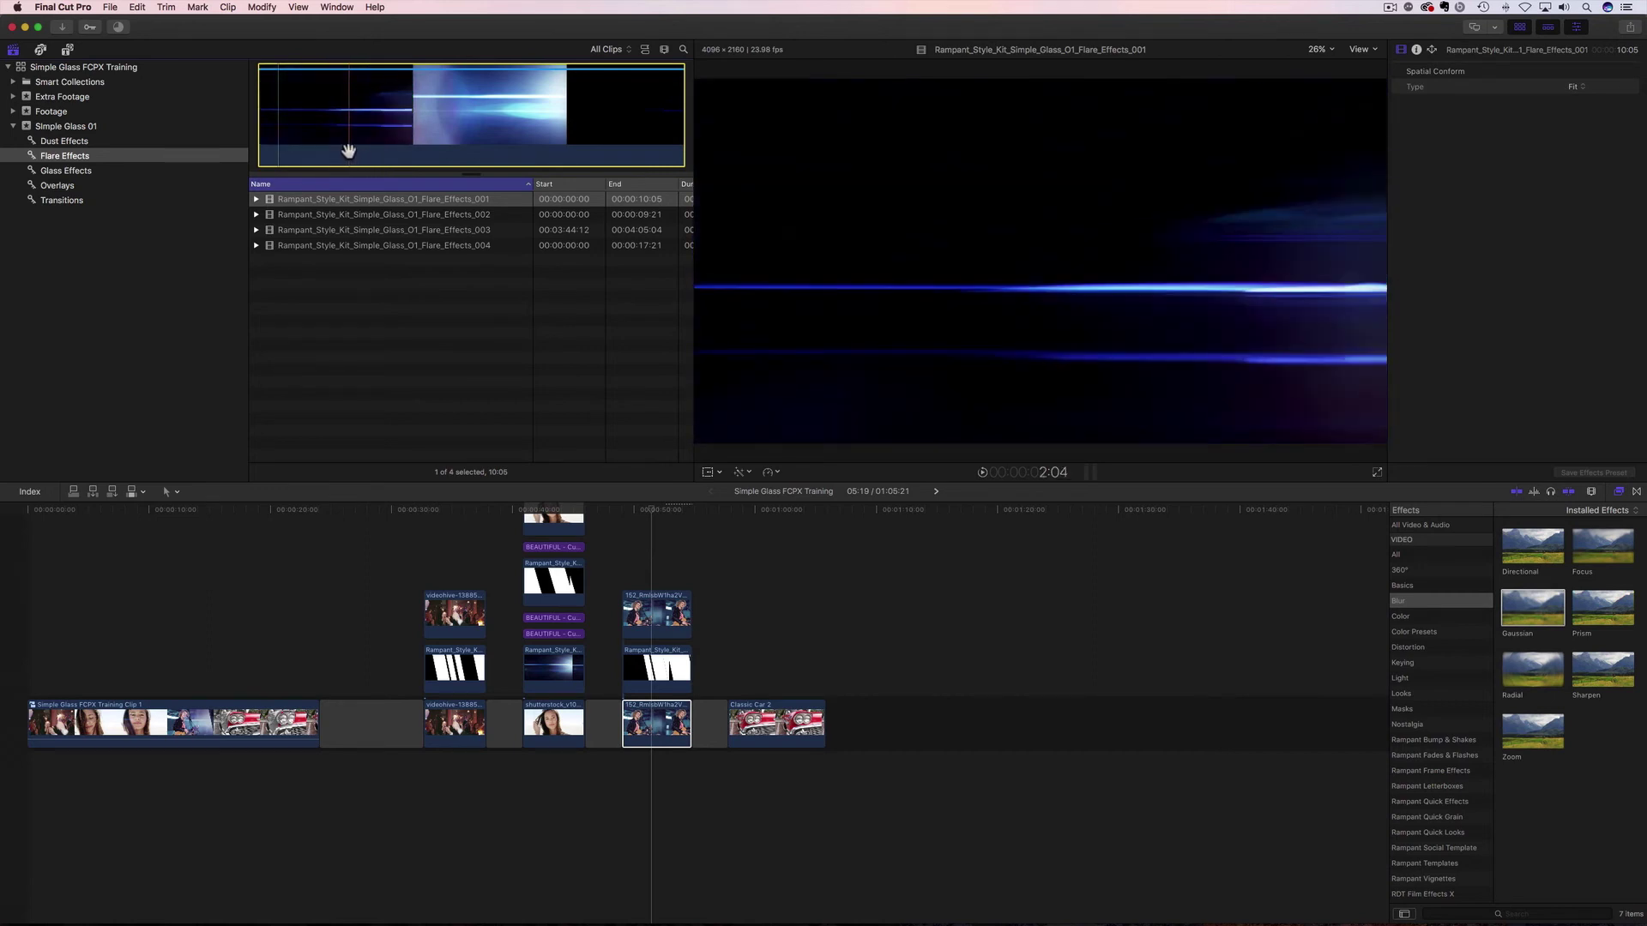
key(i)
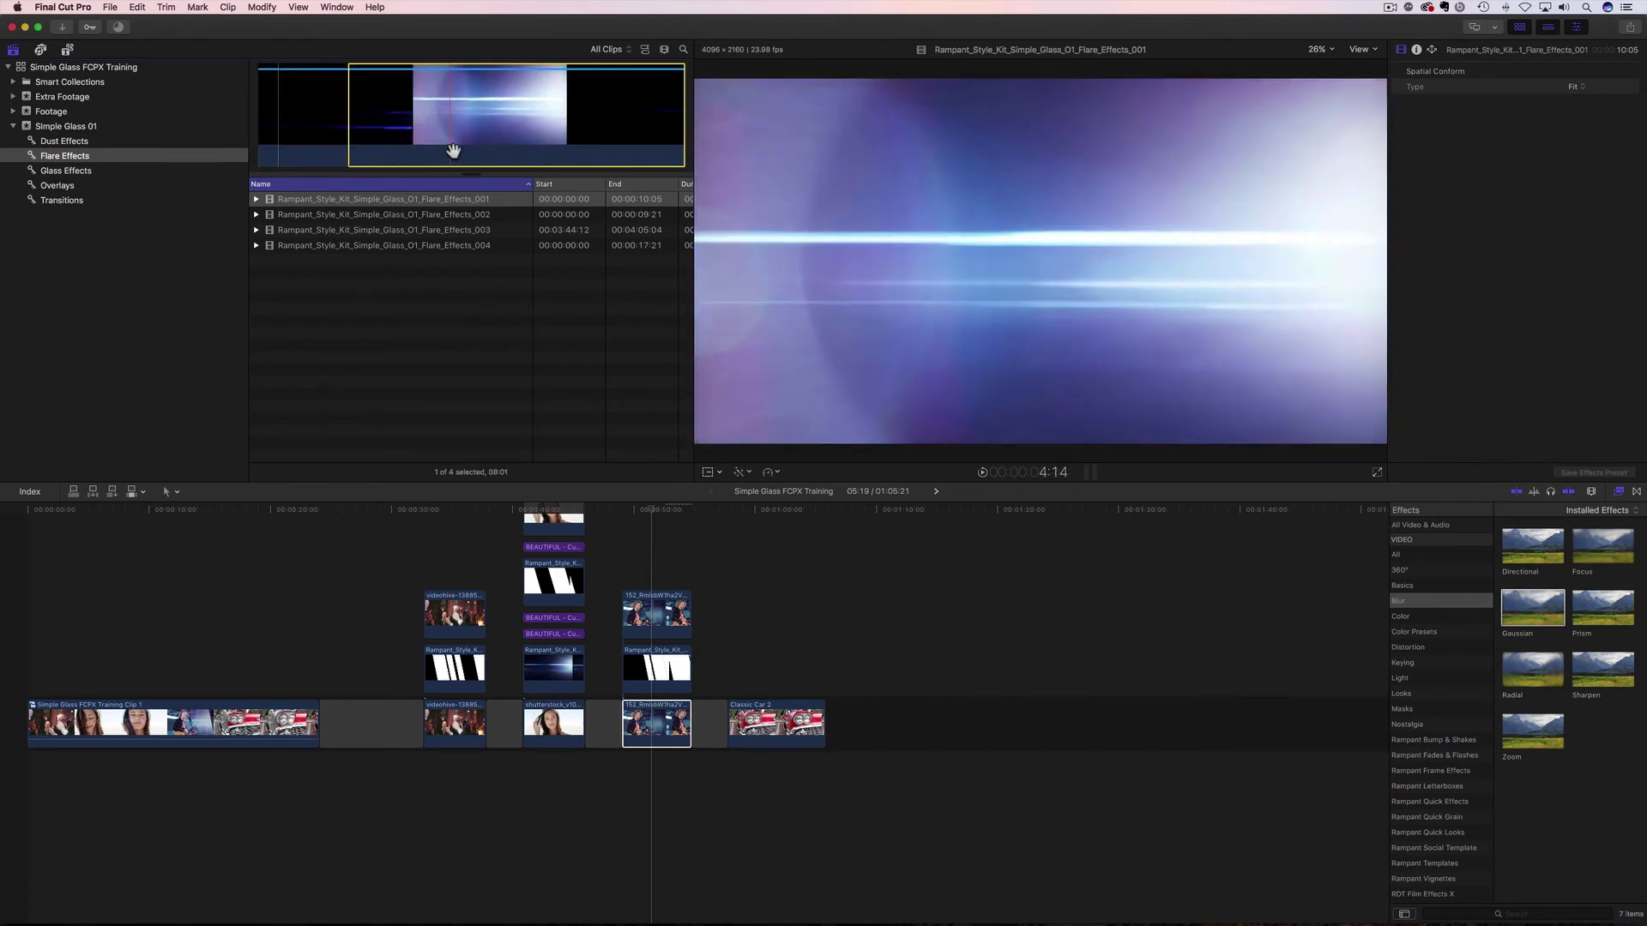
key(o)
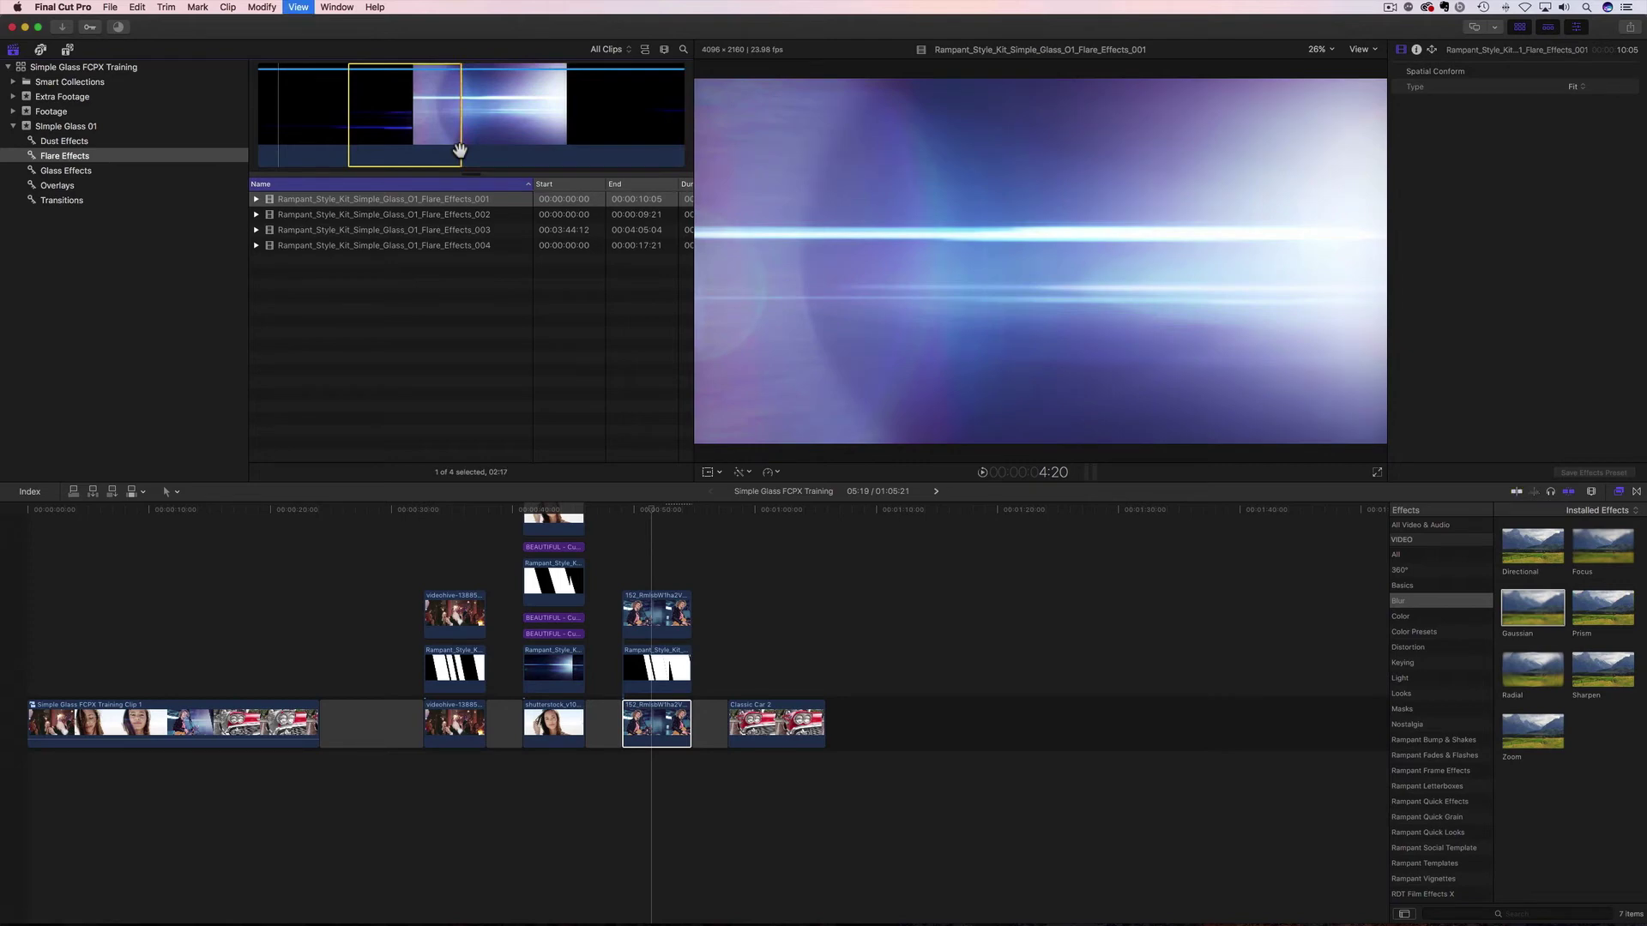
drag(577, 506, 690, 673)
- Set the guitarist flare's spatial conform to Fill and its blend mode to Screen, and play back the result
click(666, 673)
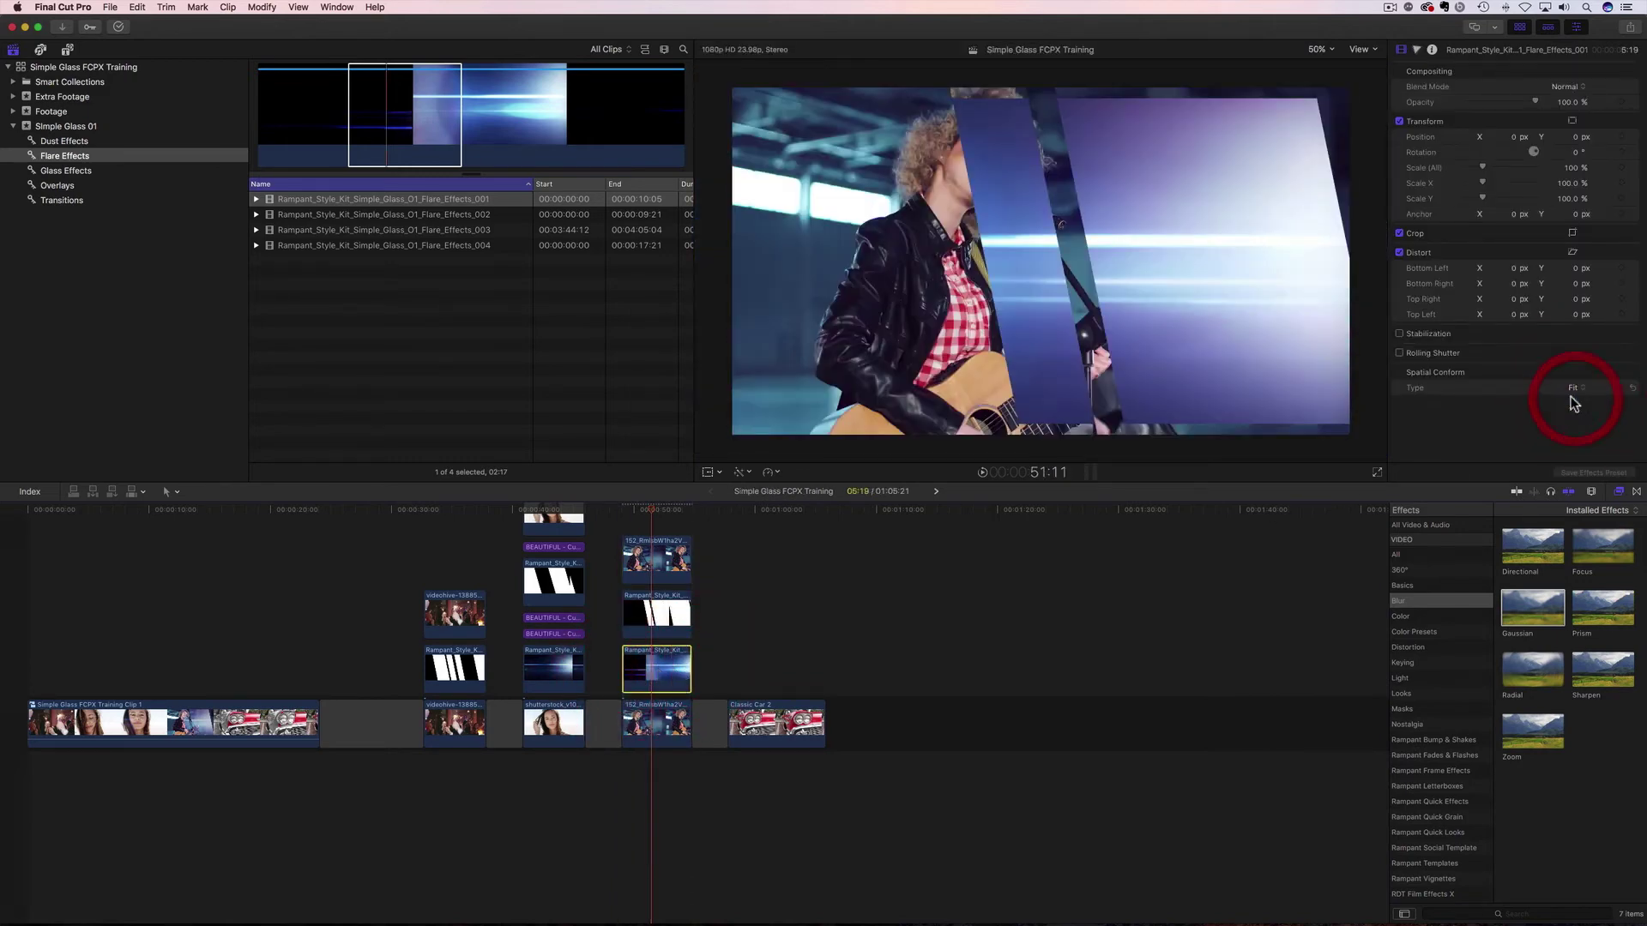
click(1575, 88)
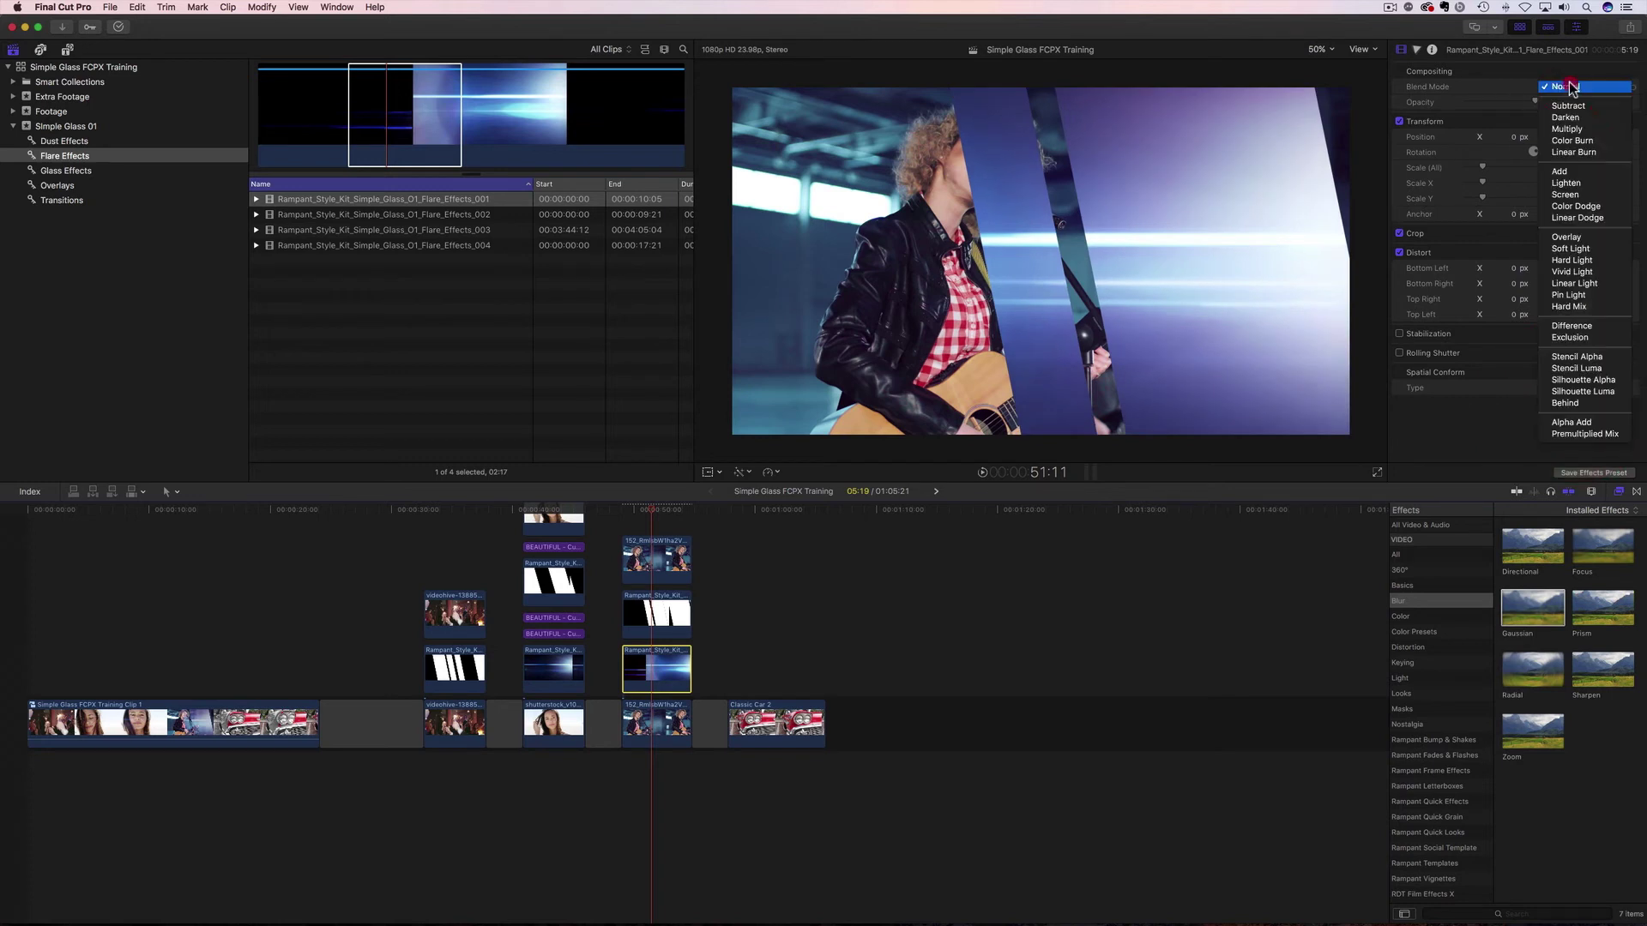
click(1566, 195)
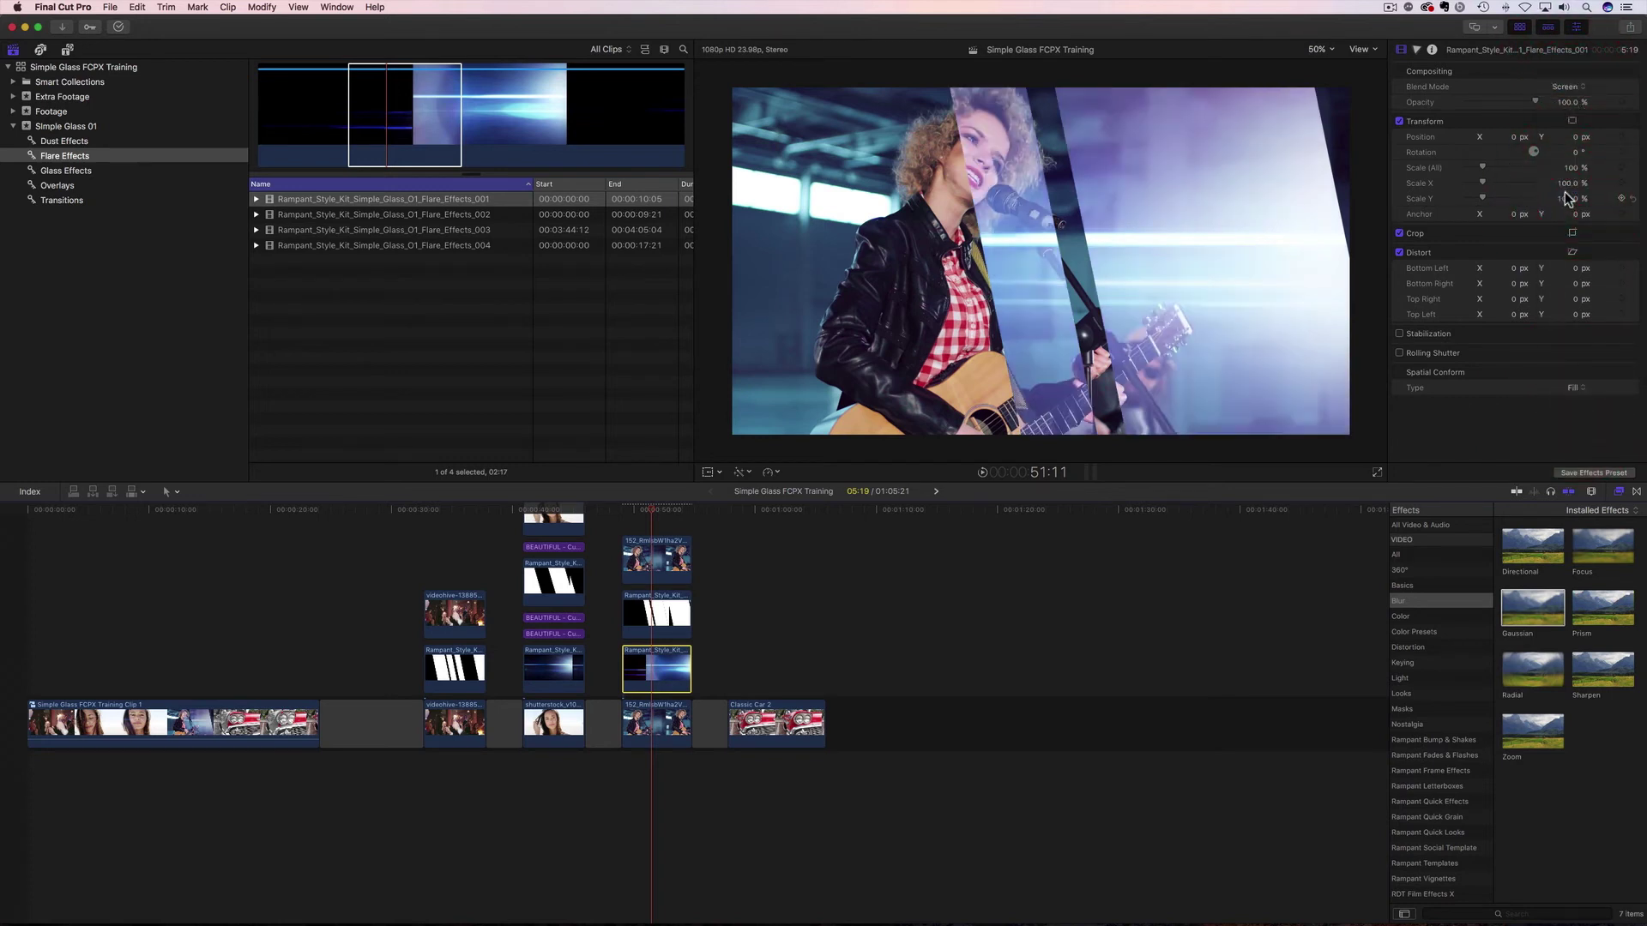
drag(652, 507, 621, 513)
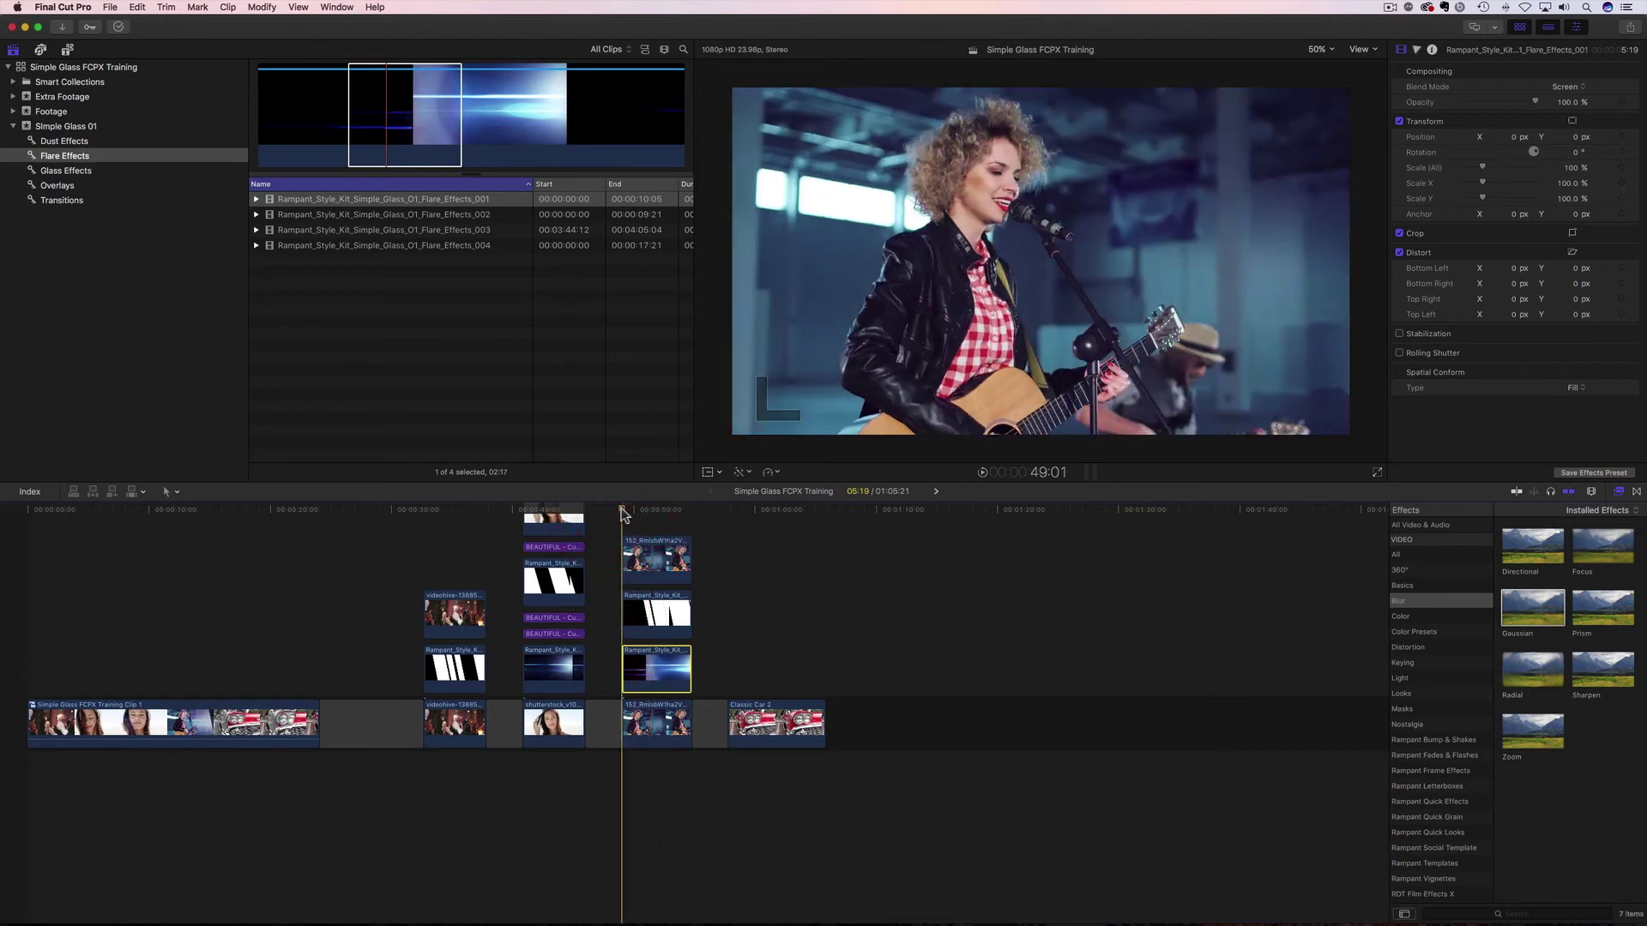
key(space)
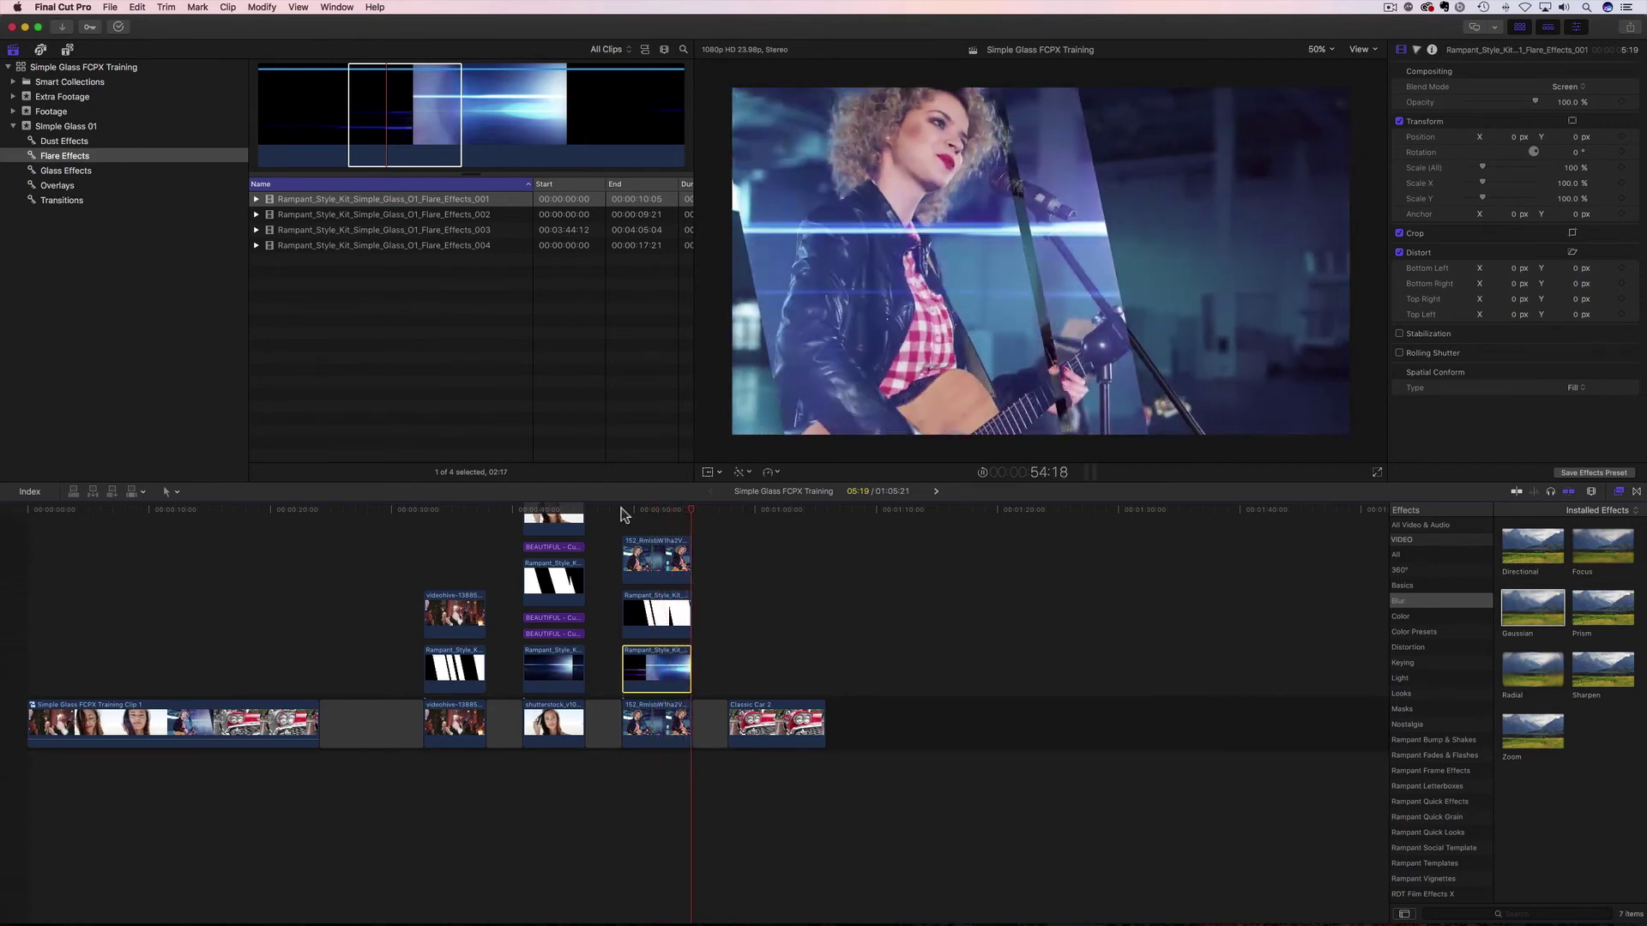
- Lower the guitarist flare's opacity to 43.76% and set its spatial conform type to None
drag(696, 514, 656, 513)
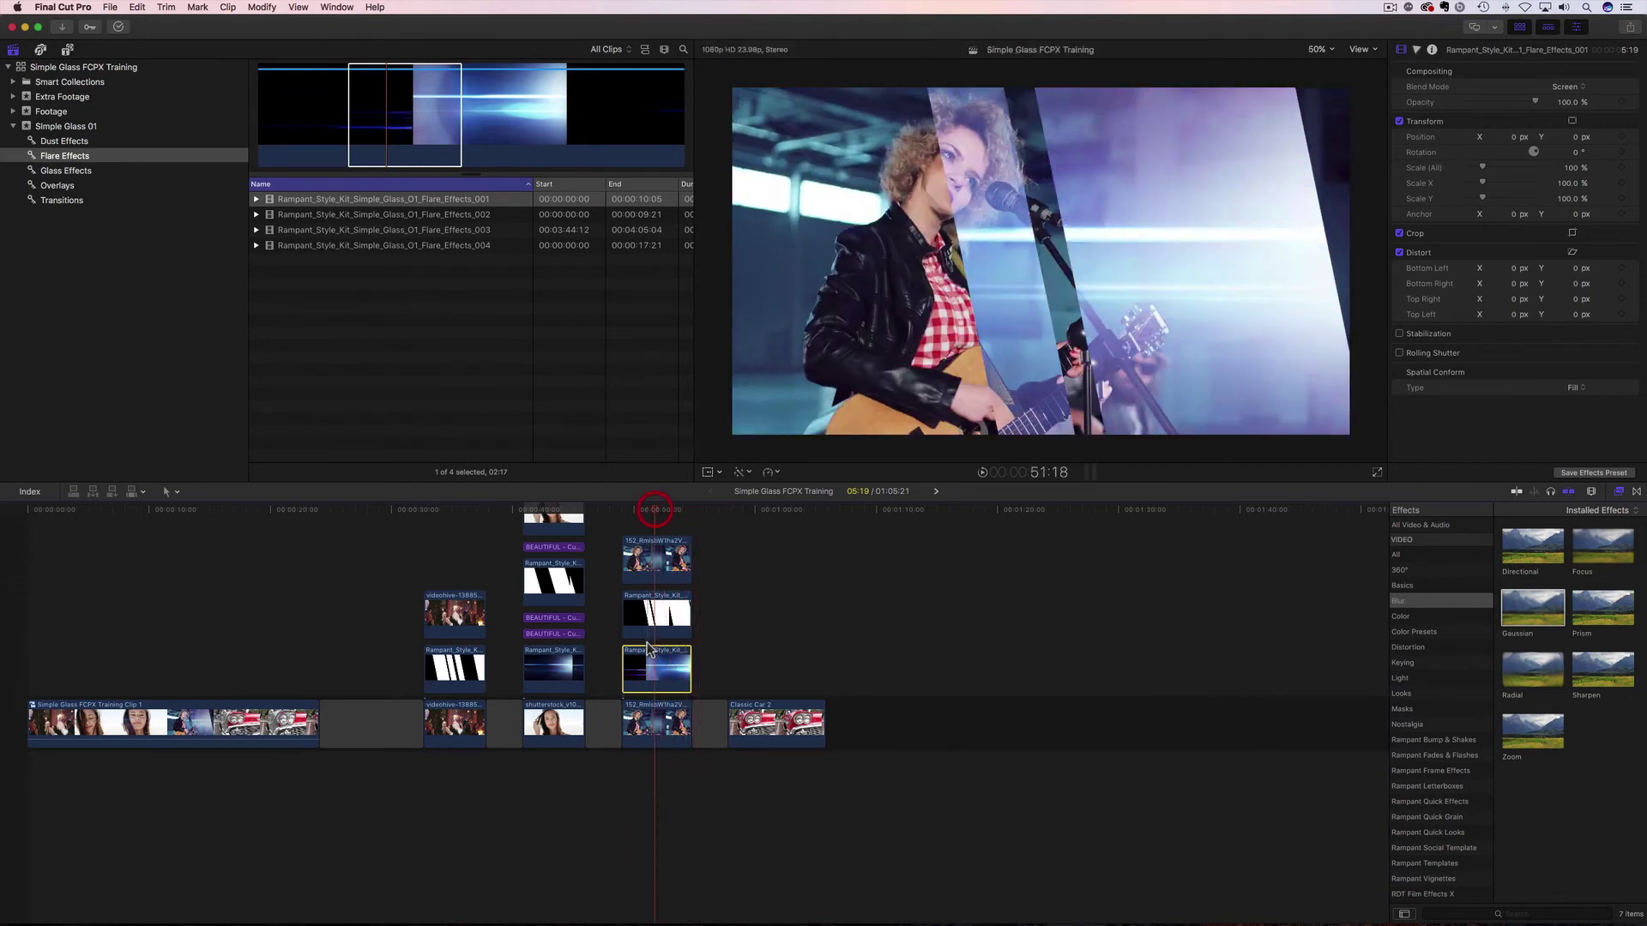
drag(1536, 102, 1499, 107)
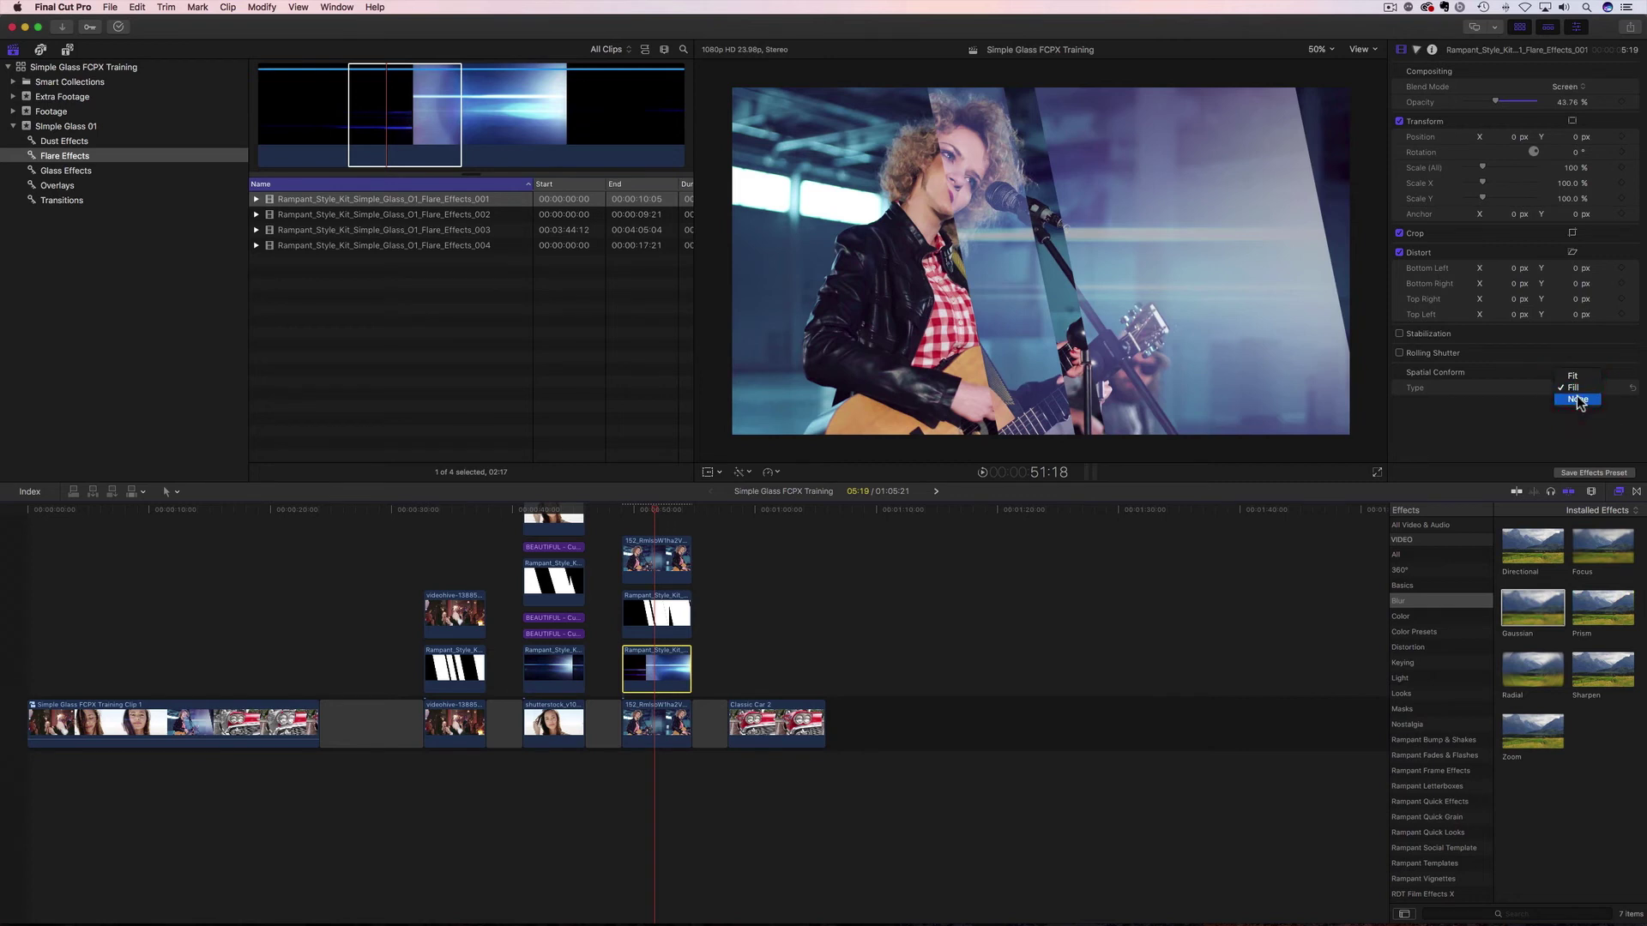
click(1578, 399)
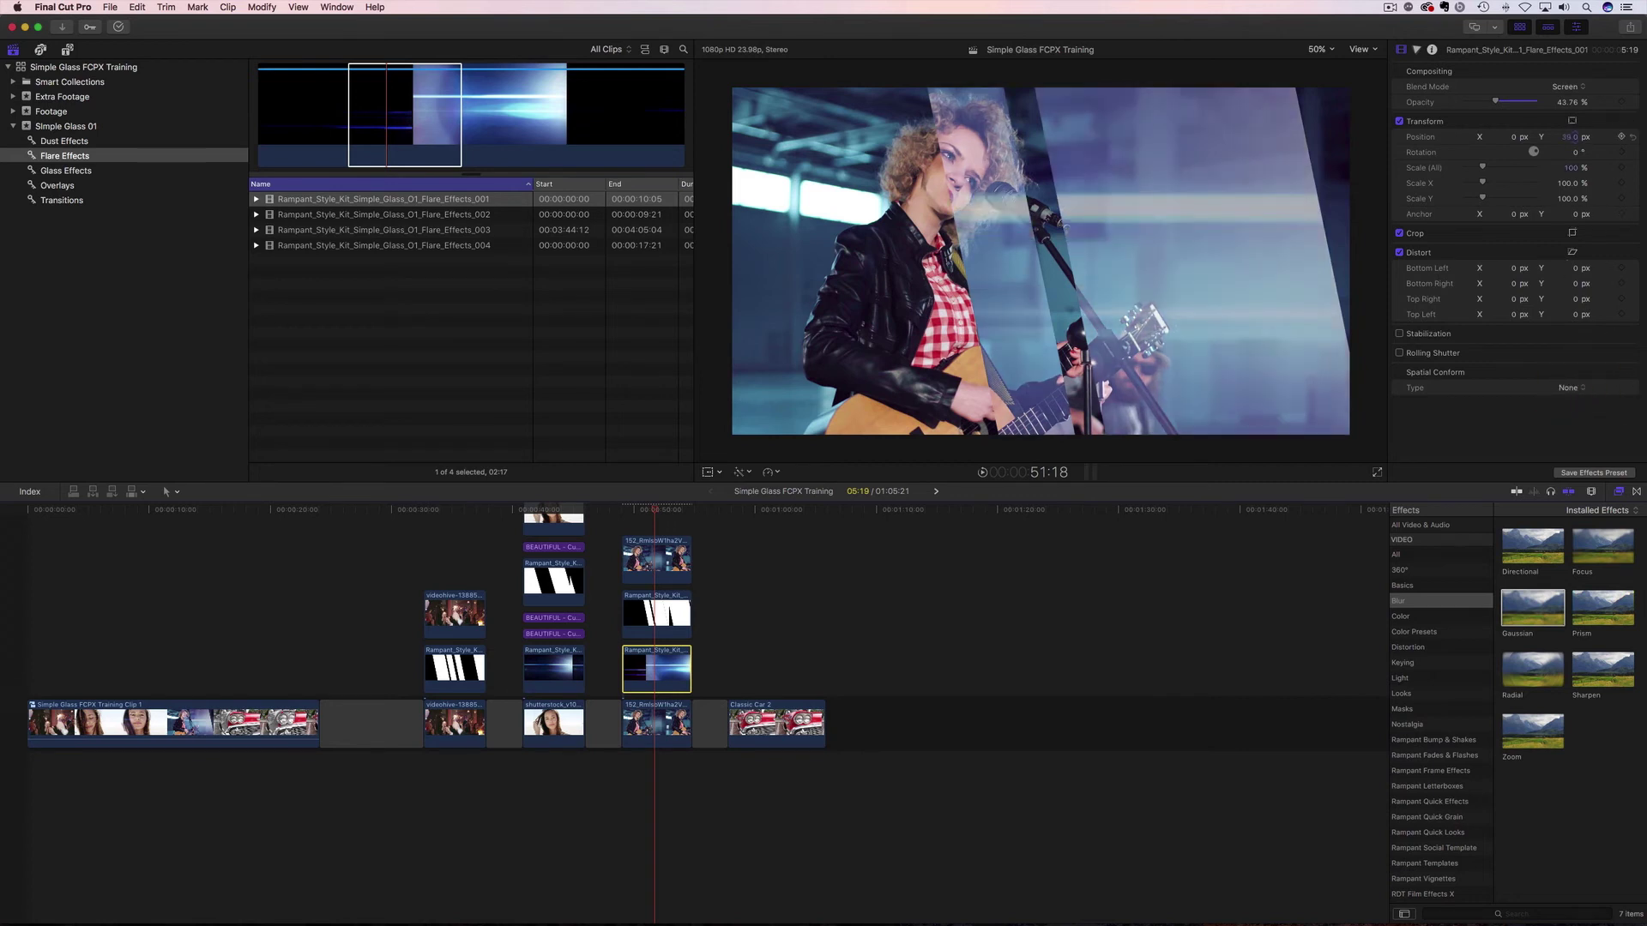
- Set the guitarist flare's Y position to 242 px and play back the effect from the clip's start
mouse_move(1569, 136)
mouse_down()
mouse_move(1587, 180)
mouse_move(1568, 115)
mouse_up()
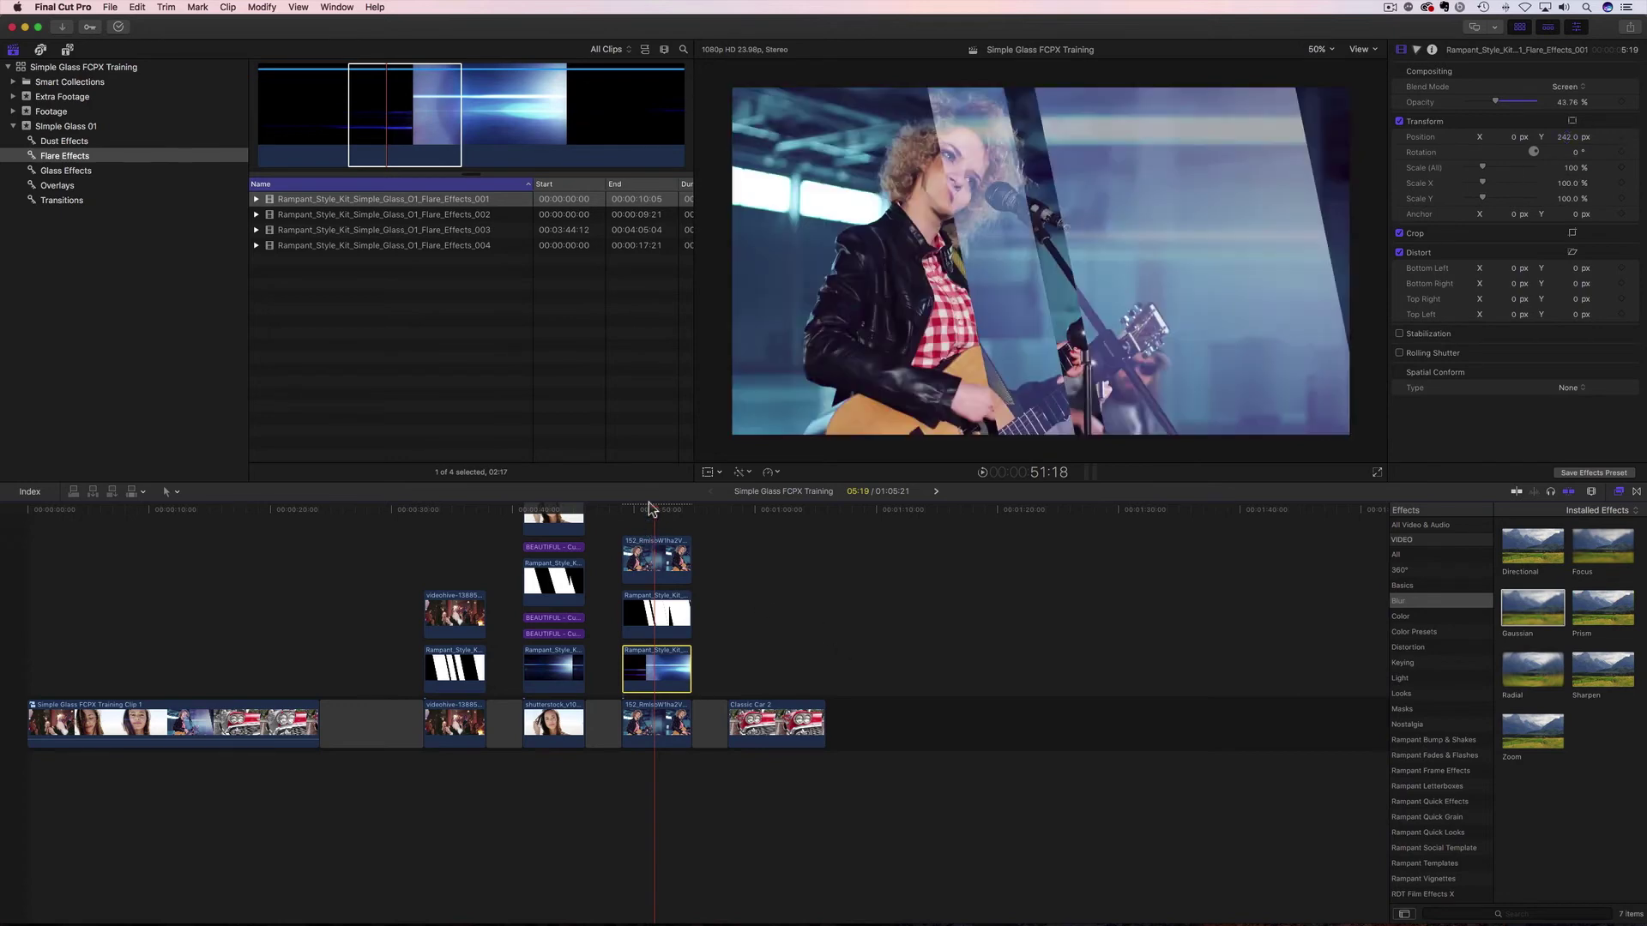
drag(646, 507, 624, 518)
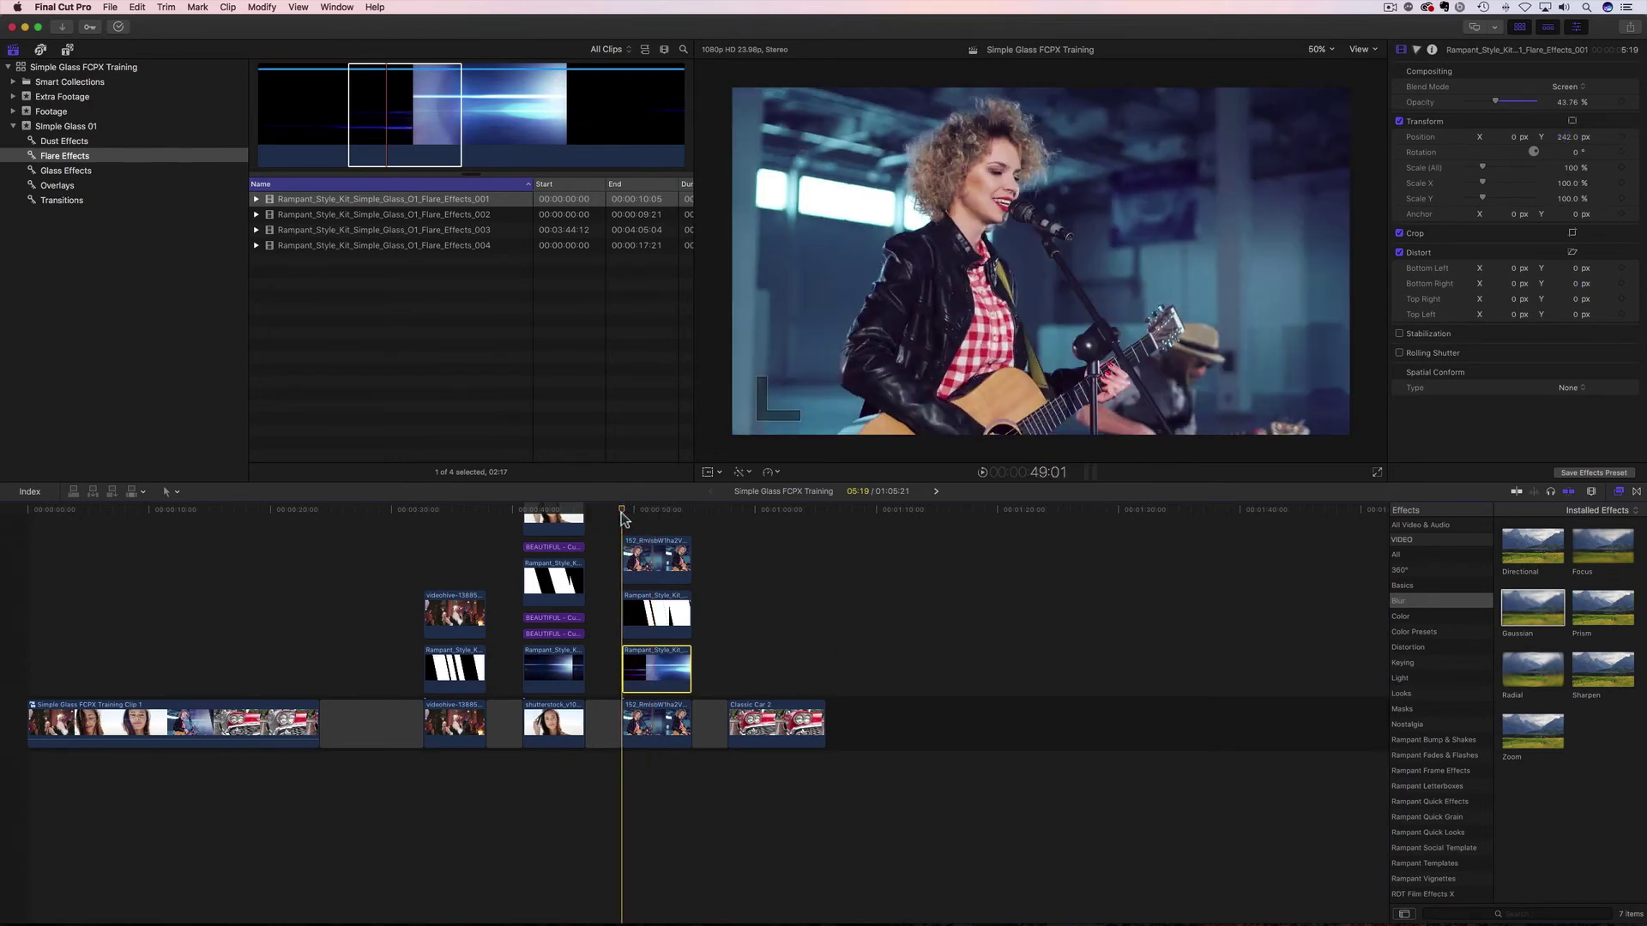
key(space)
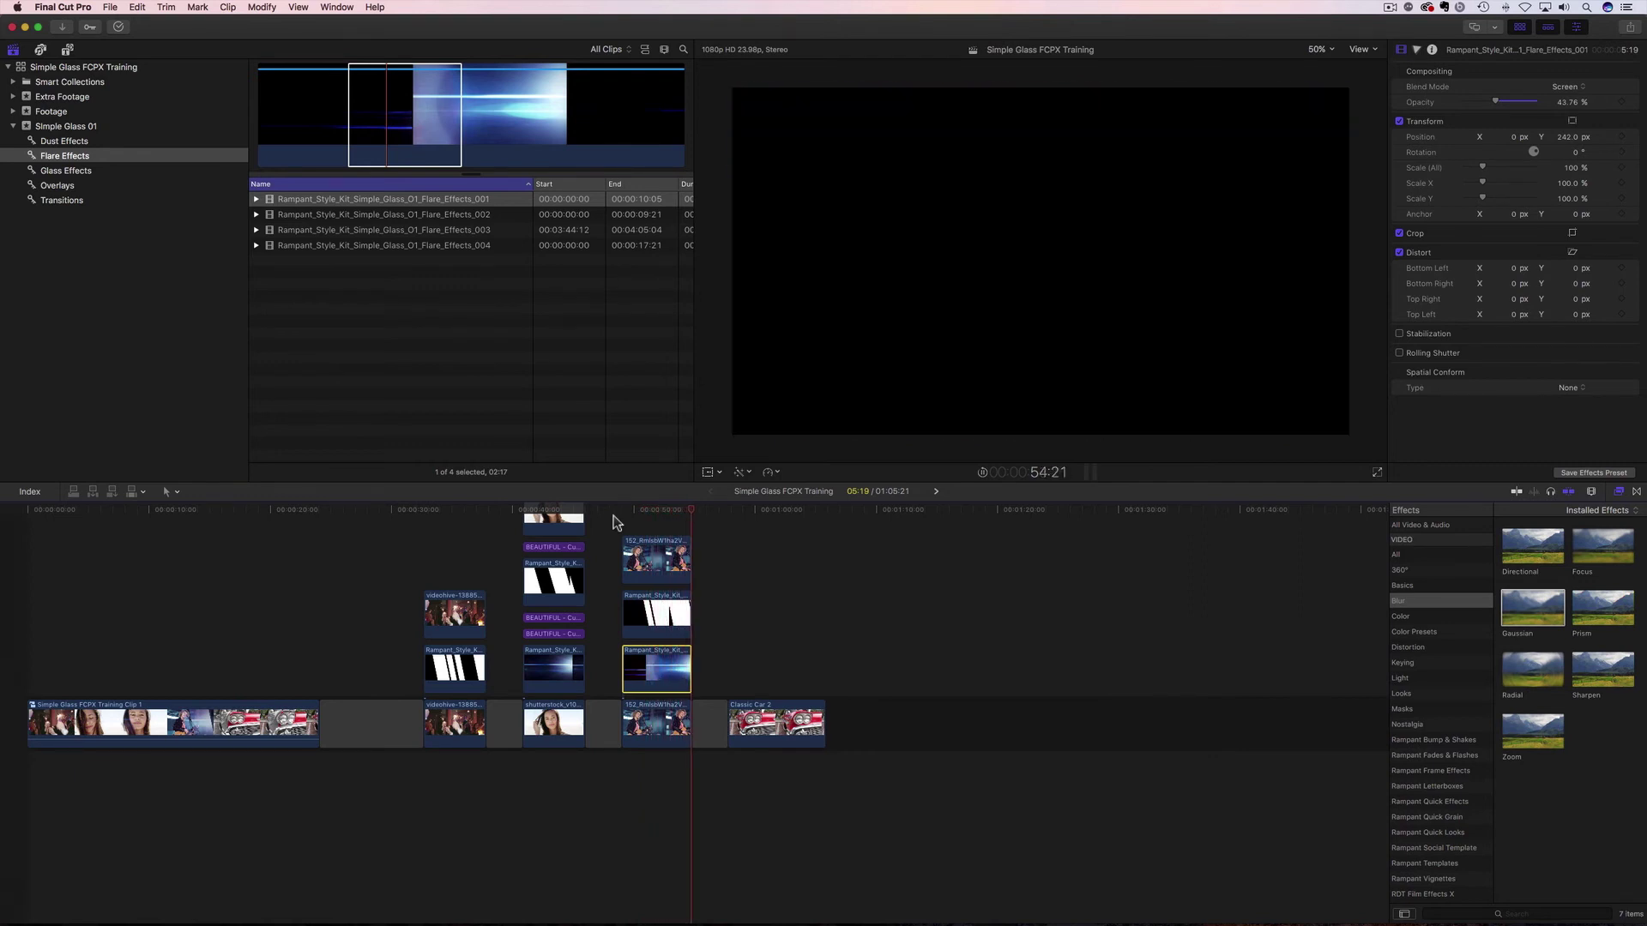
- Place glass matte Slant_Right_009 above the Classic Car 2 clip, aligned with the clip's start
click(728, 517)
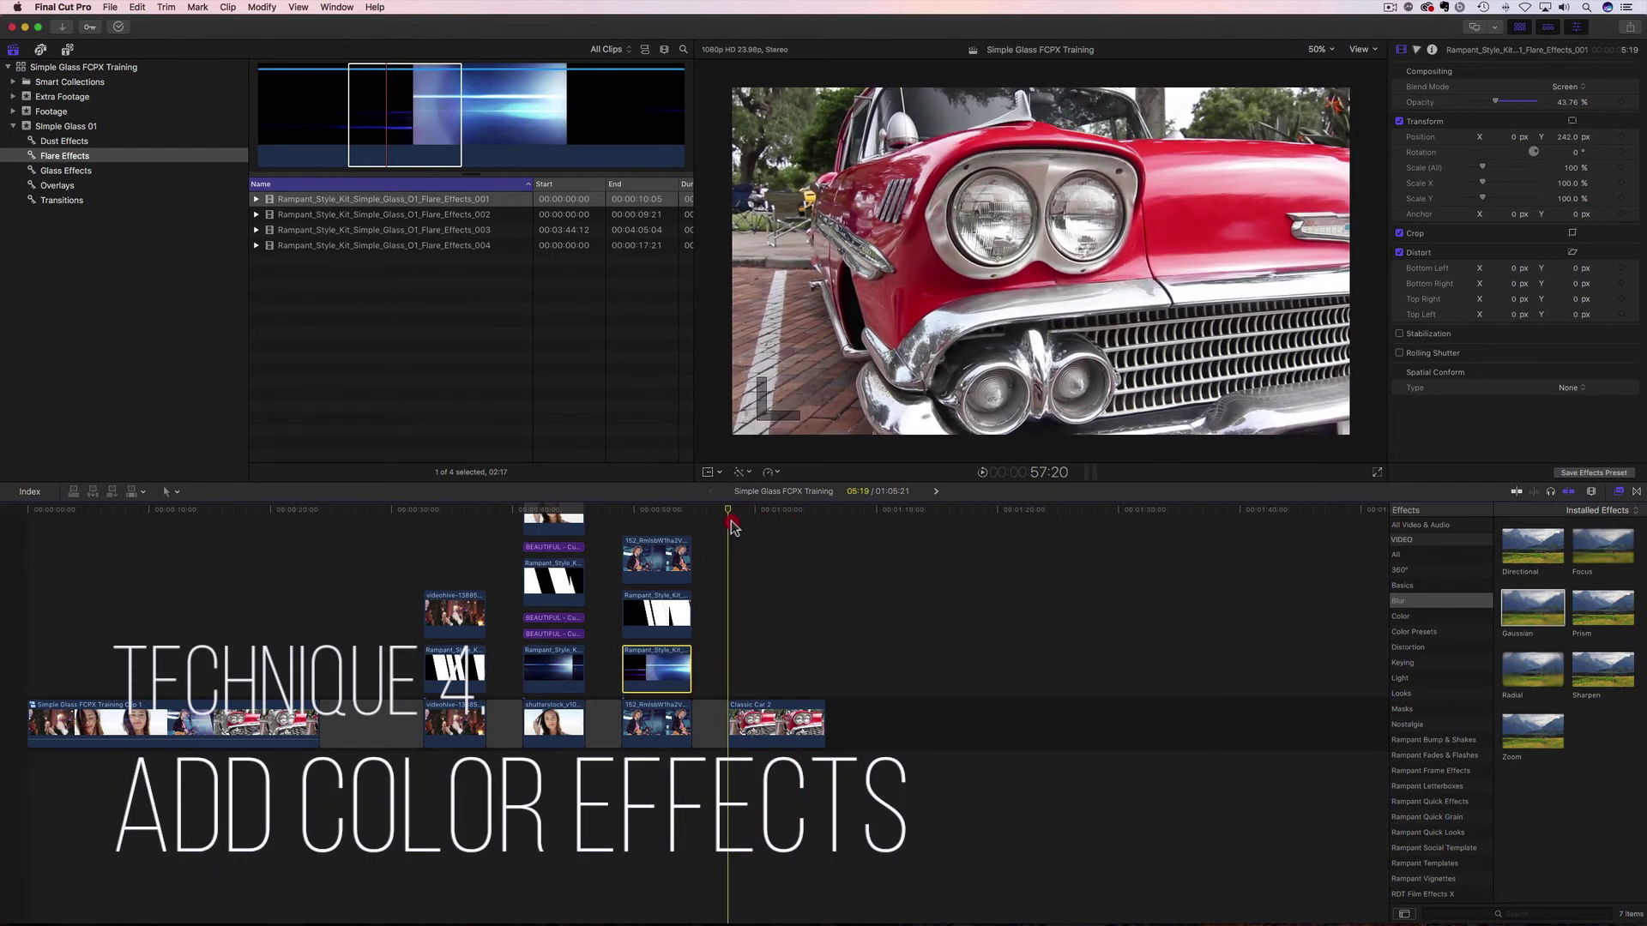
click(66, 171)
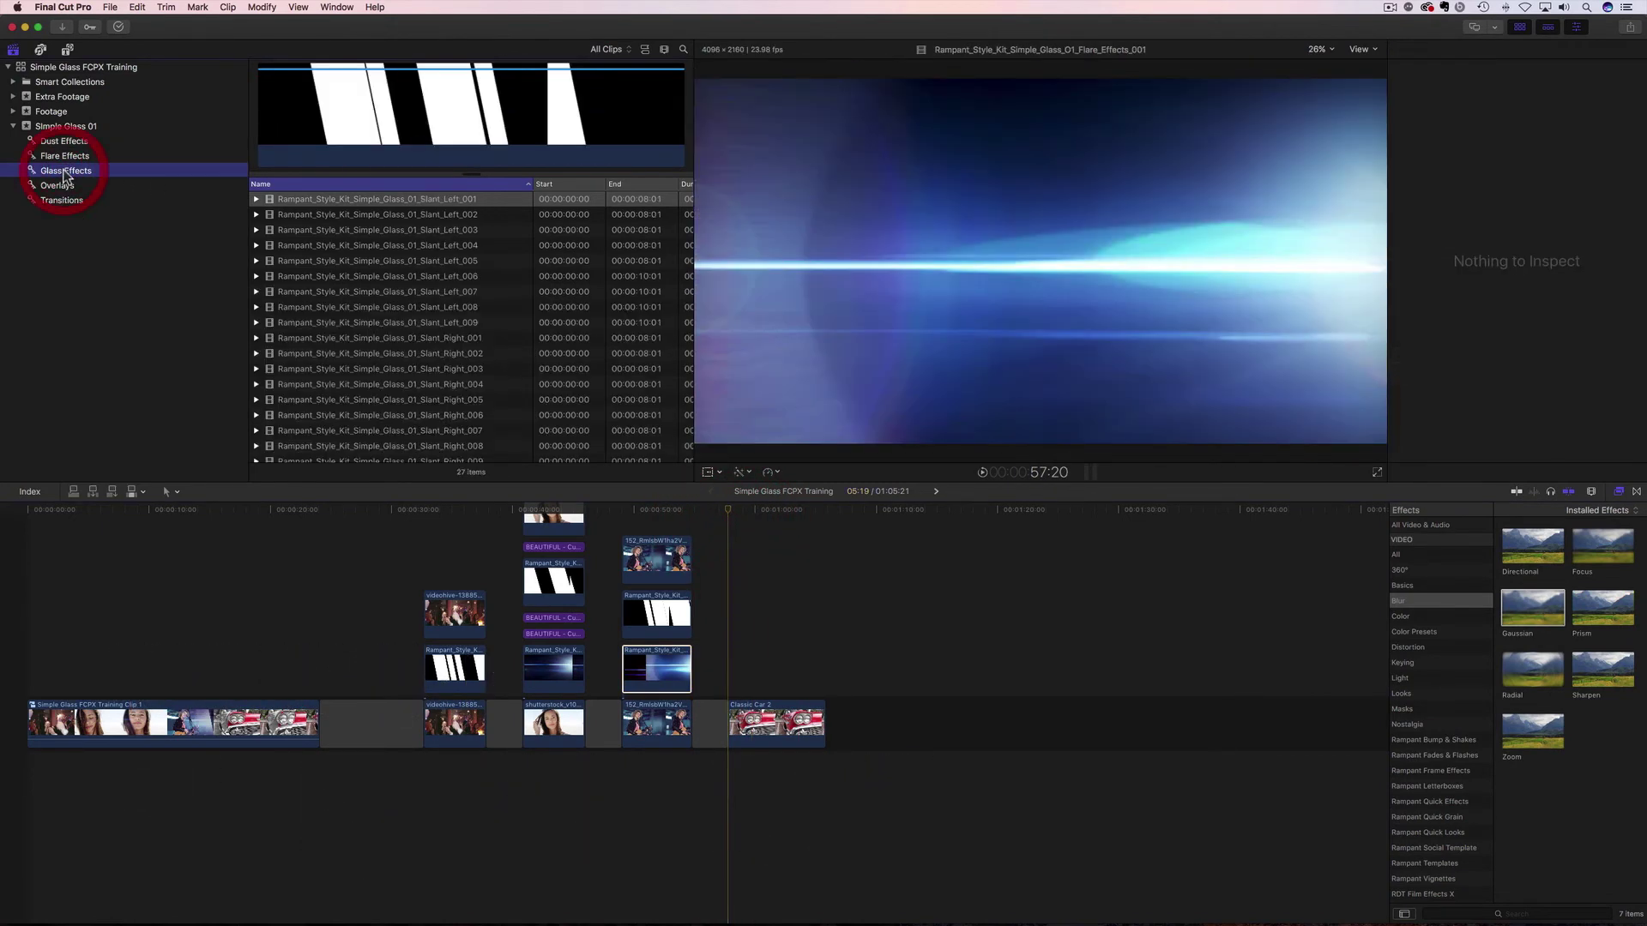
click(408, 461)
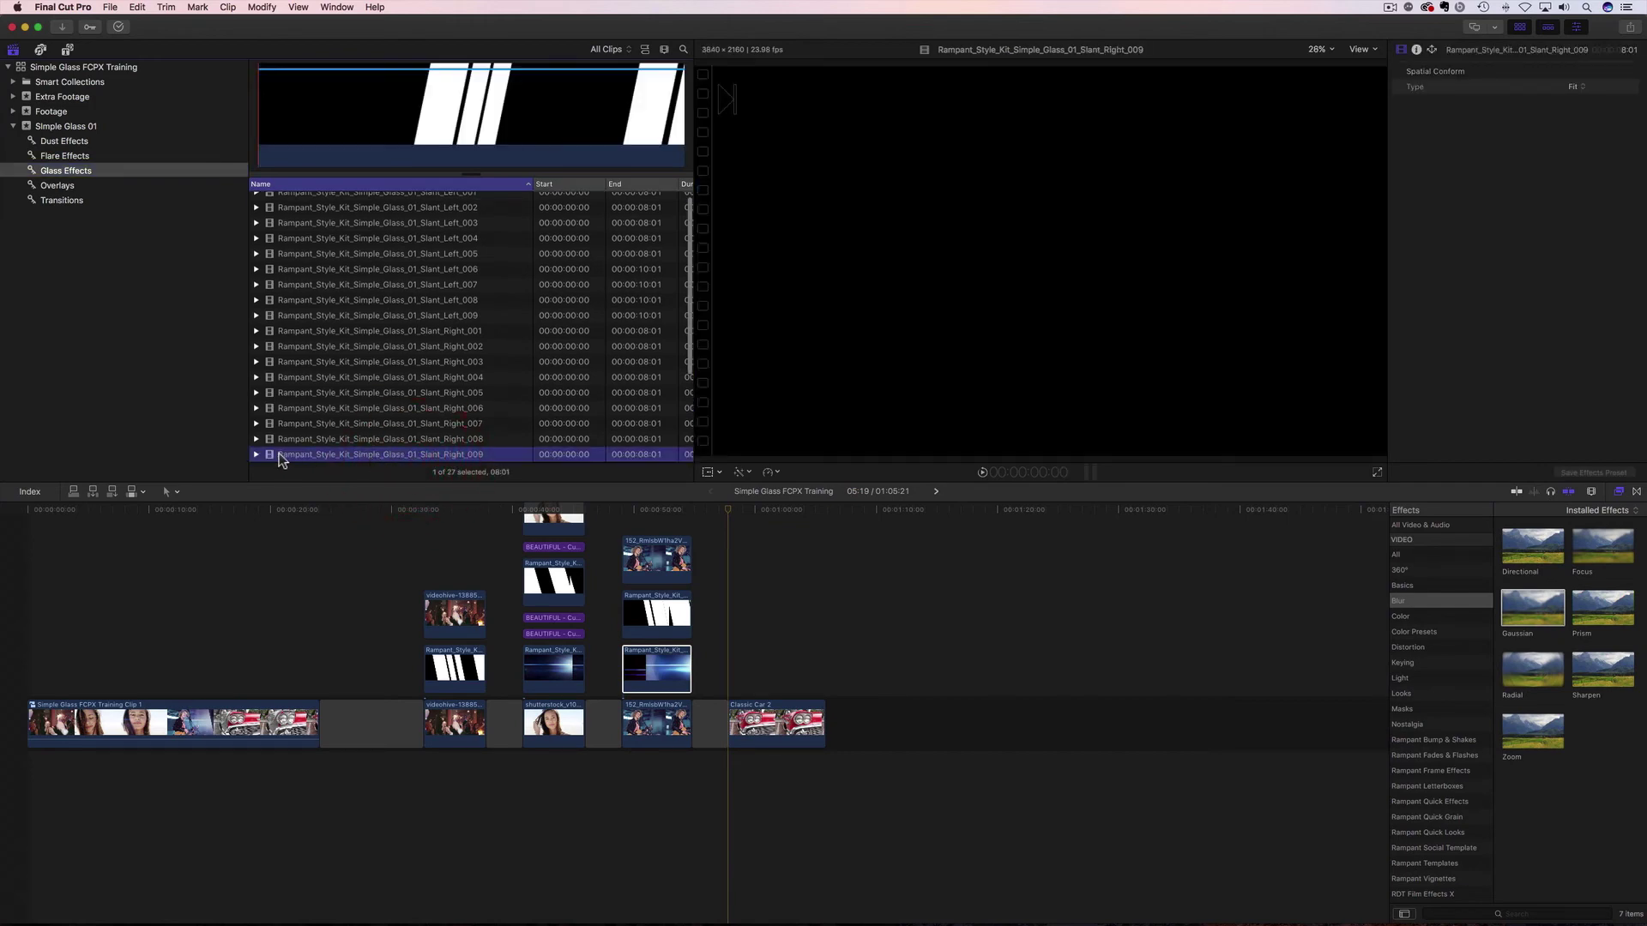
drag(617, 611, 729, 677)
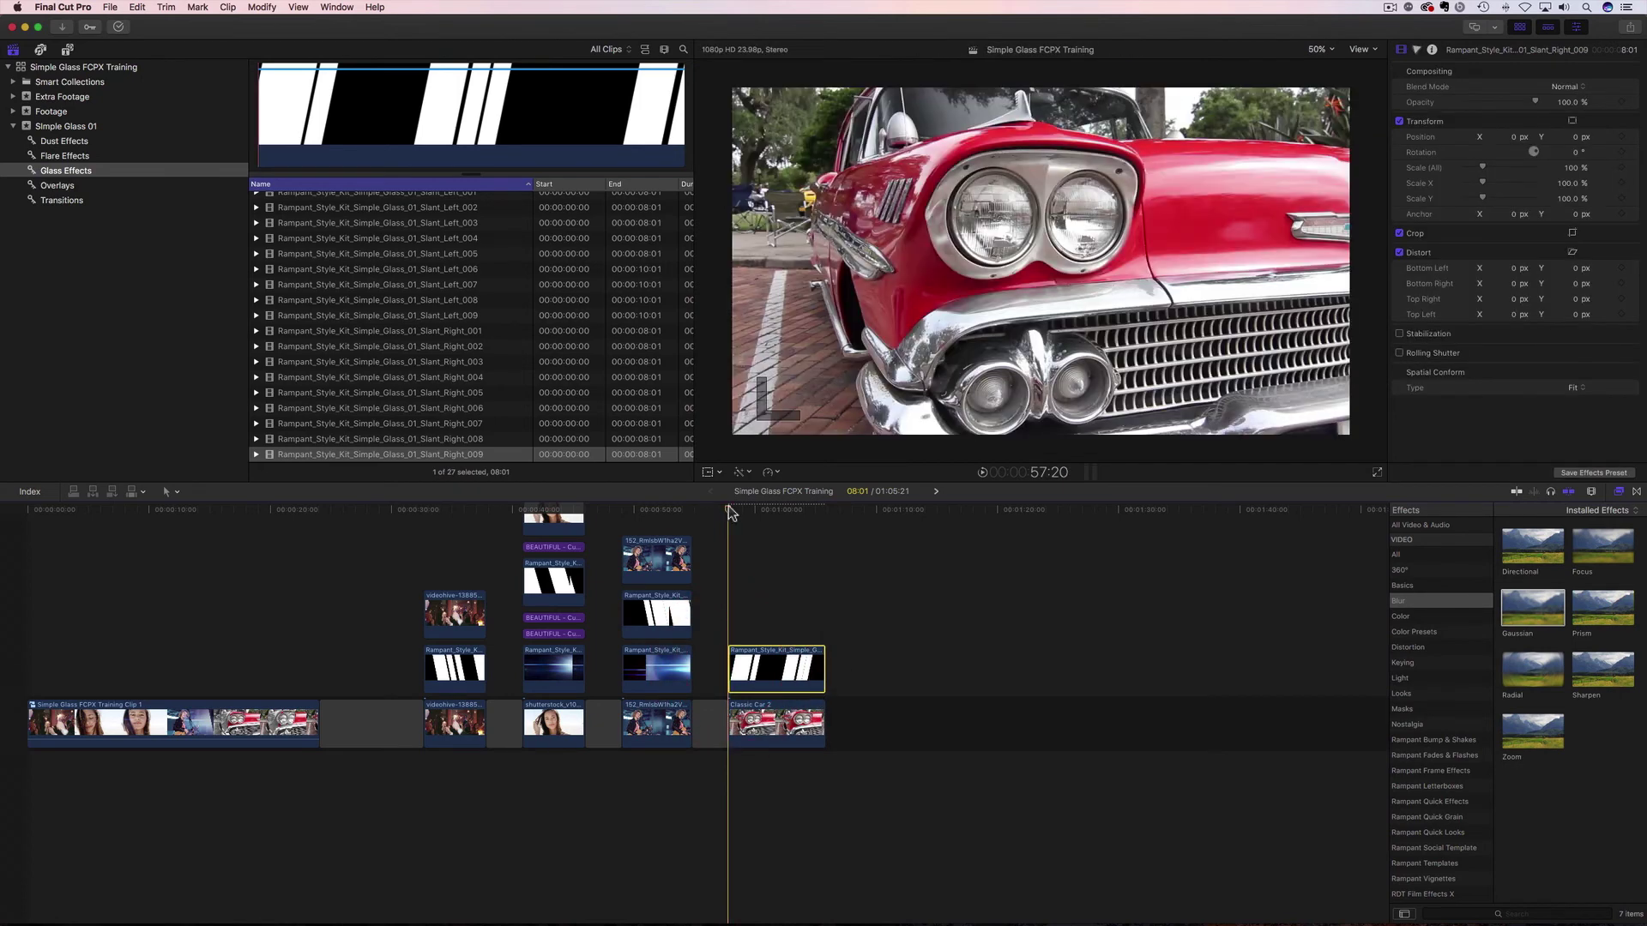
- Set the blend mode of the Slant_Right_009 matte above the car clip to Stencil Alpha
mouse_move(728, 507)
mouse_down()
mouse_move(777, 508)
mouse_move(751, 510)
mouse_up()
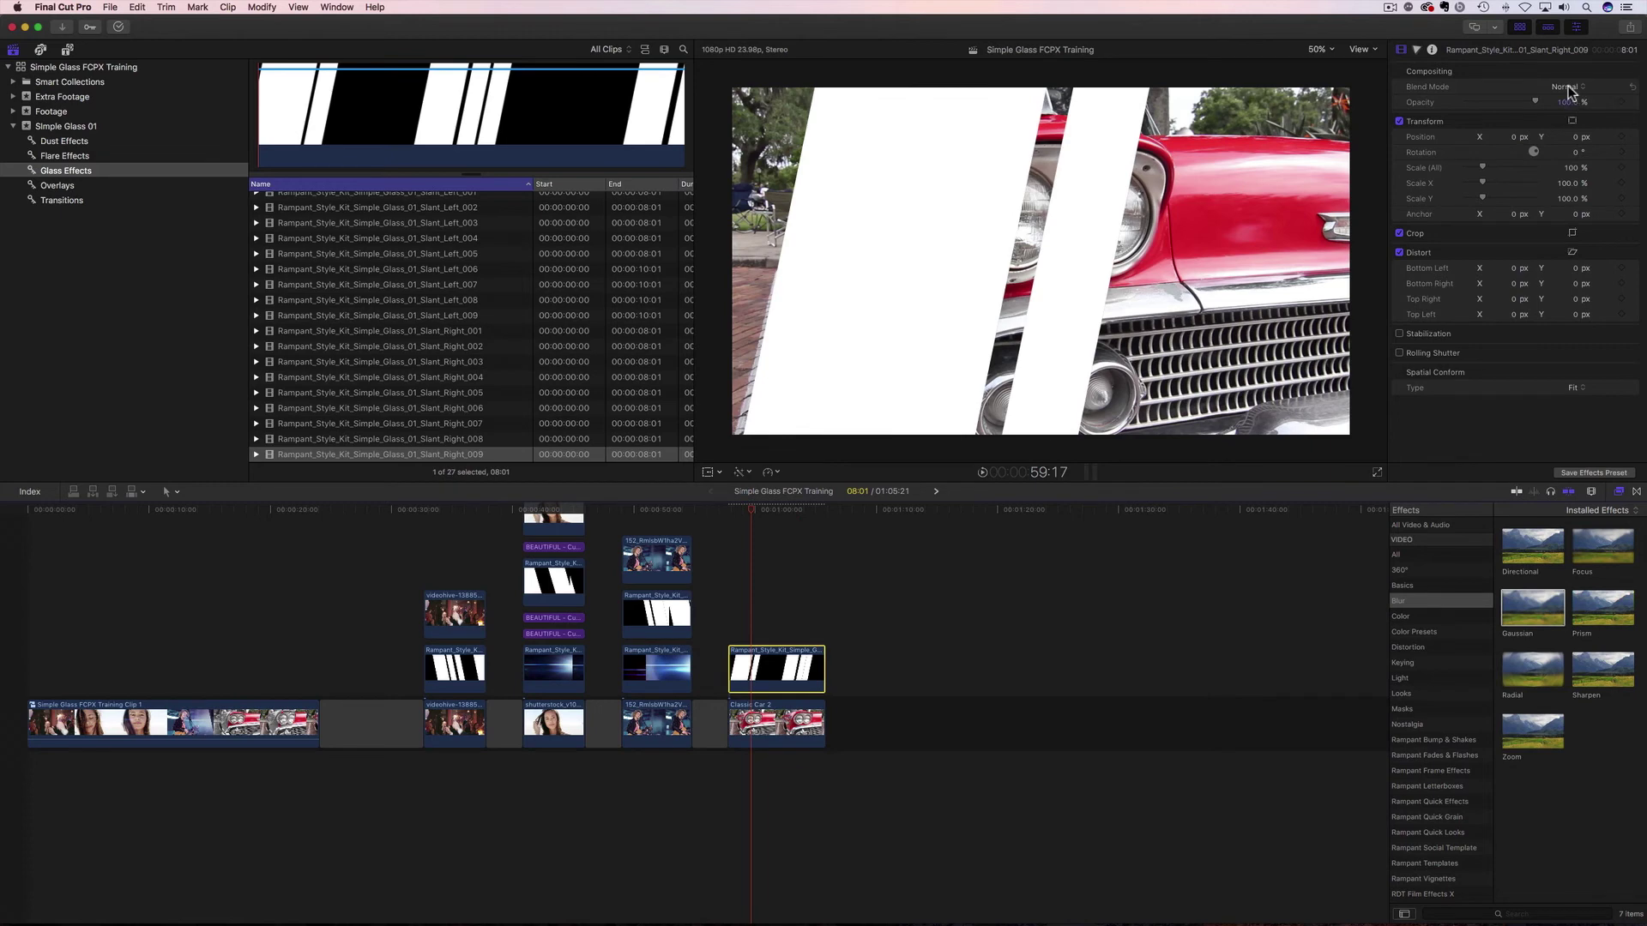
click(1566, 88)
click(1566, 356)
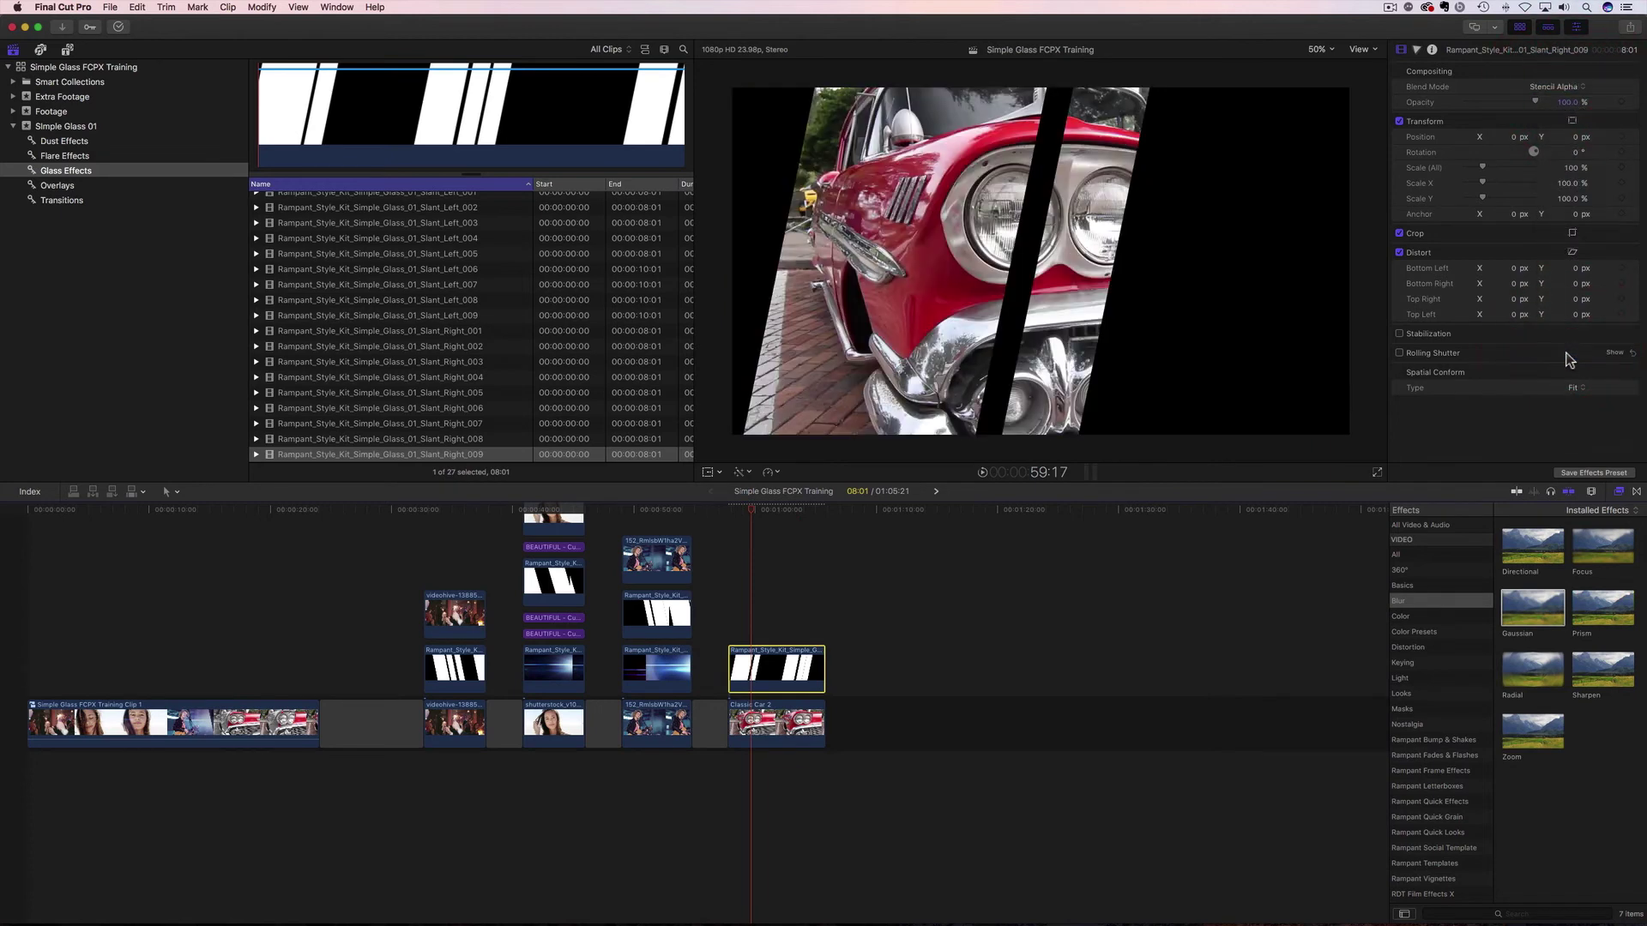
- Duplicate the Classic Car 2 clip above the glass matte and set the copy's blend mode to Behind
drag(776, 723, 789, 592)
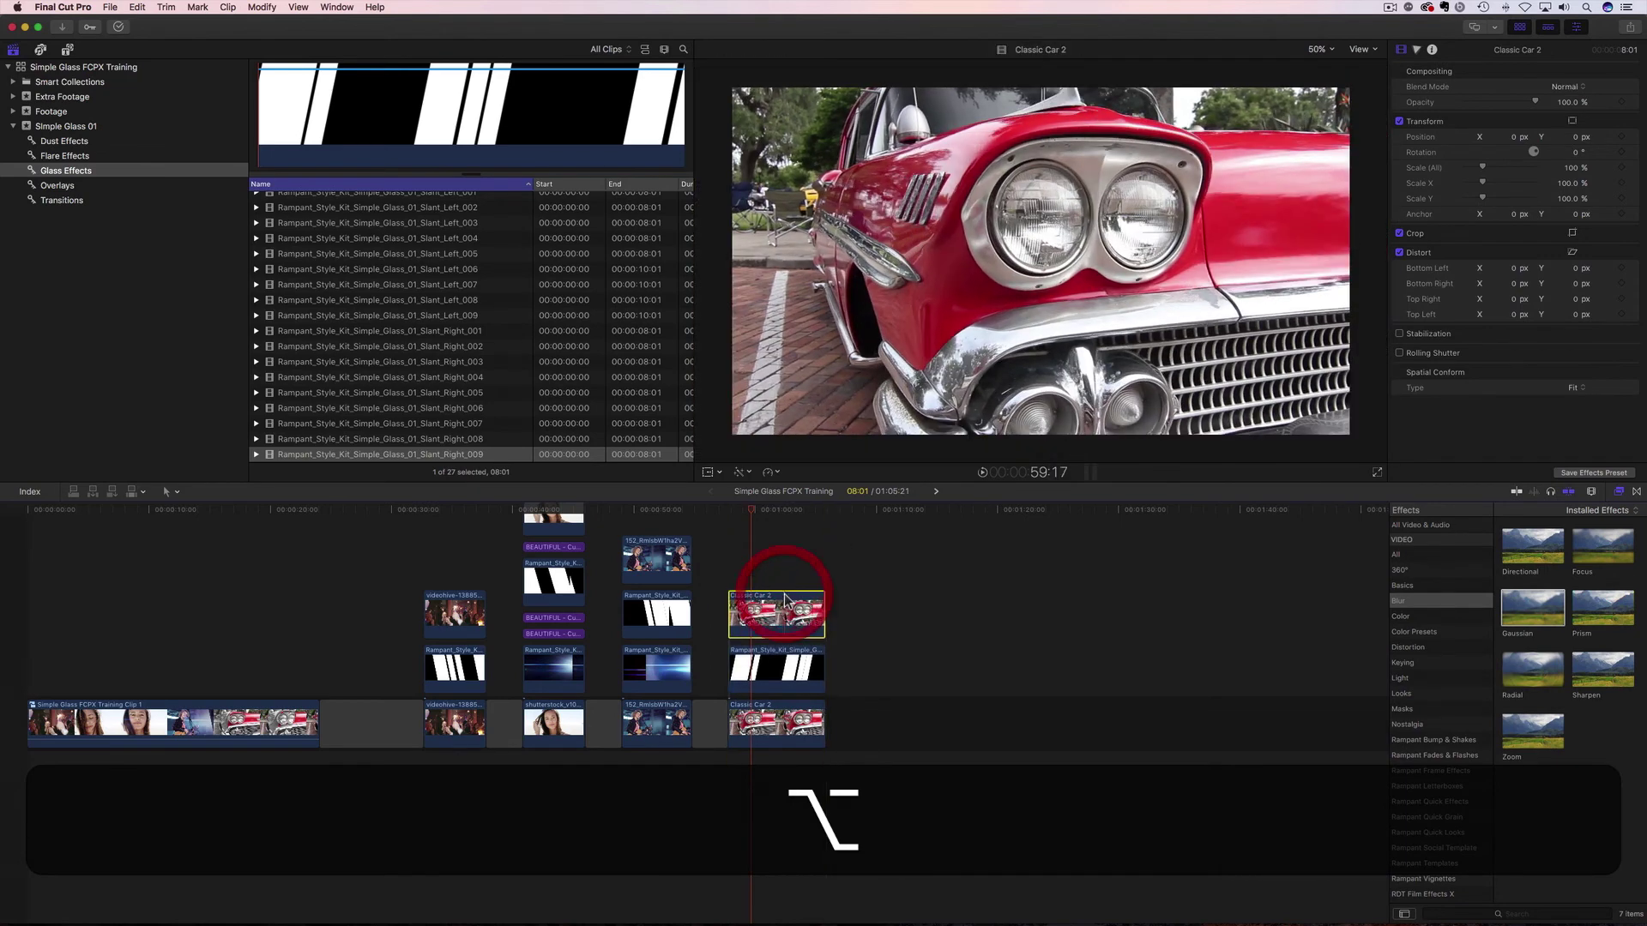
click(1566, 87)
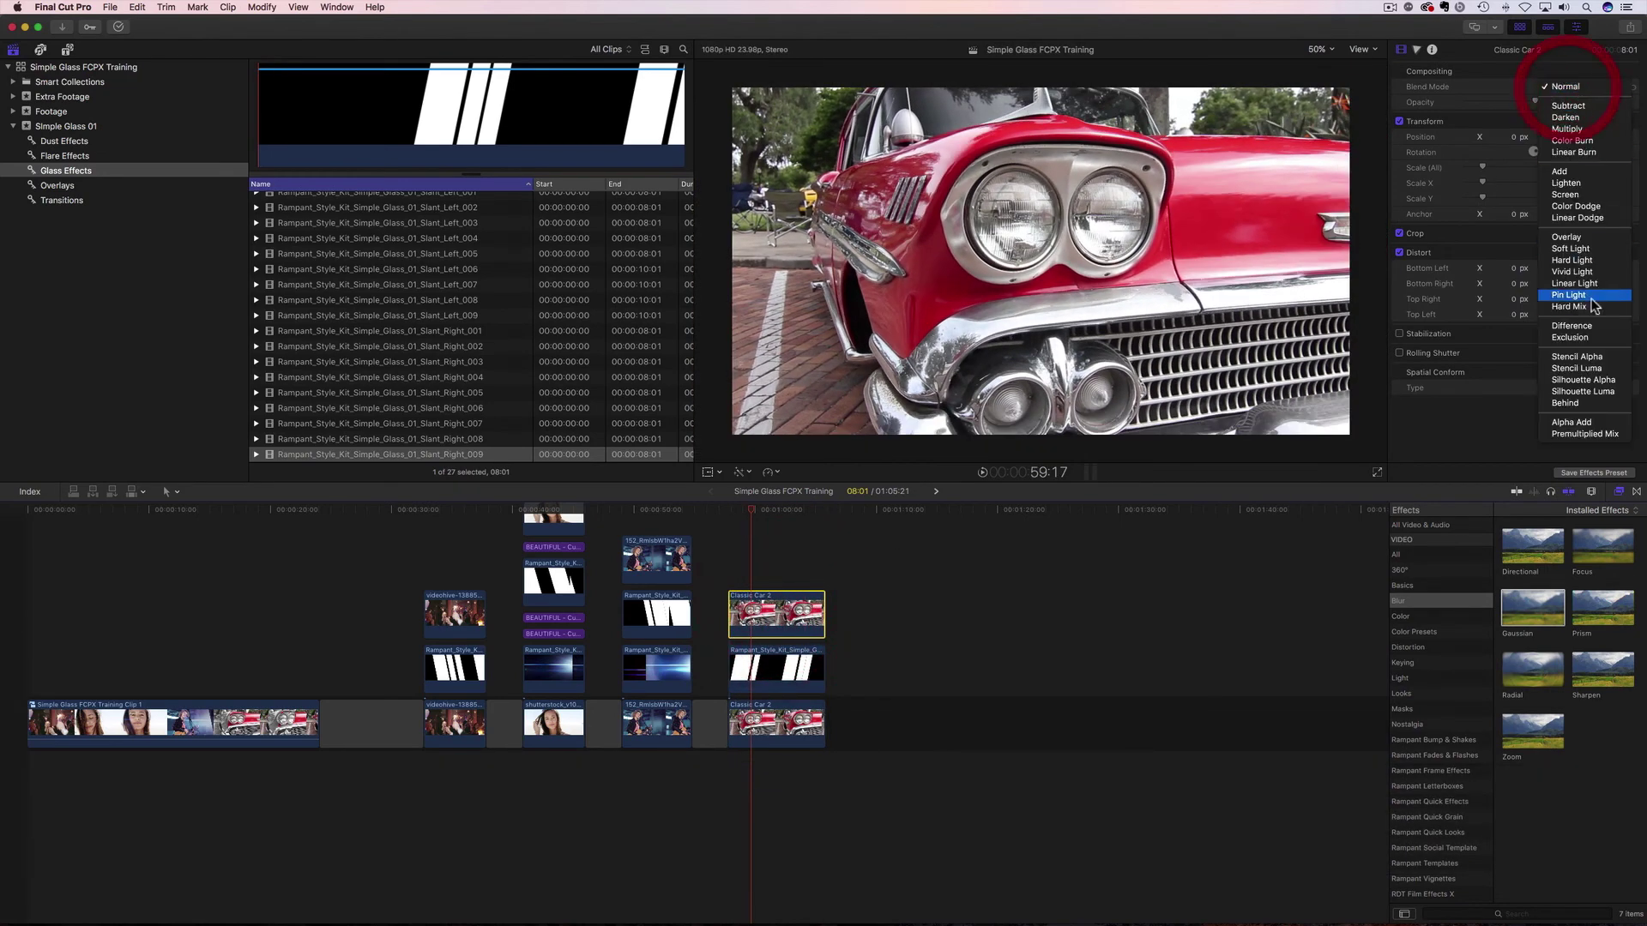
click(1577, 407)
- Scale the base Classic Car 2 clip to 119%, set its Y position to -25 px, and play back the glass effect
click(797, 724)
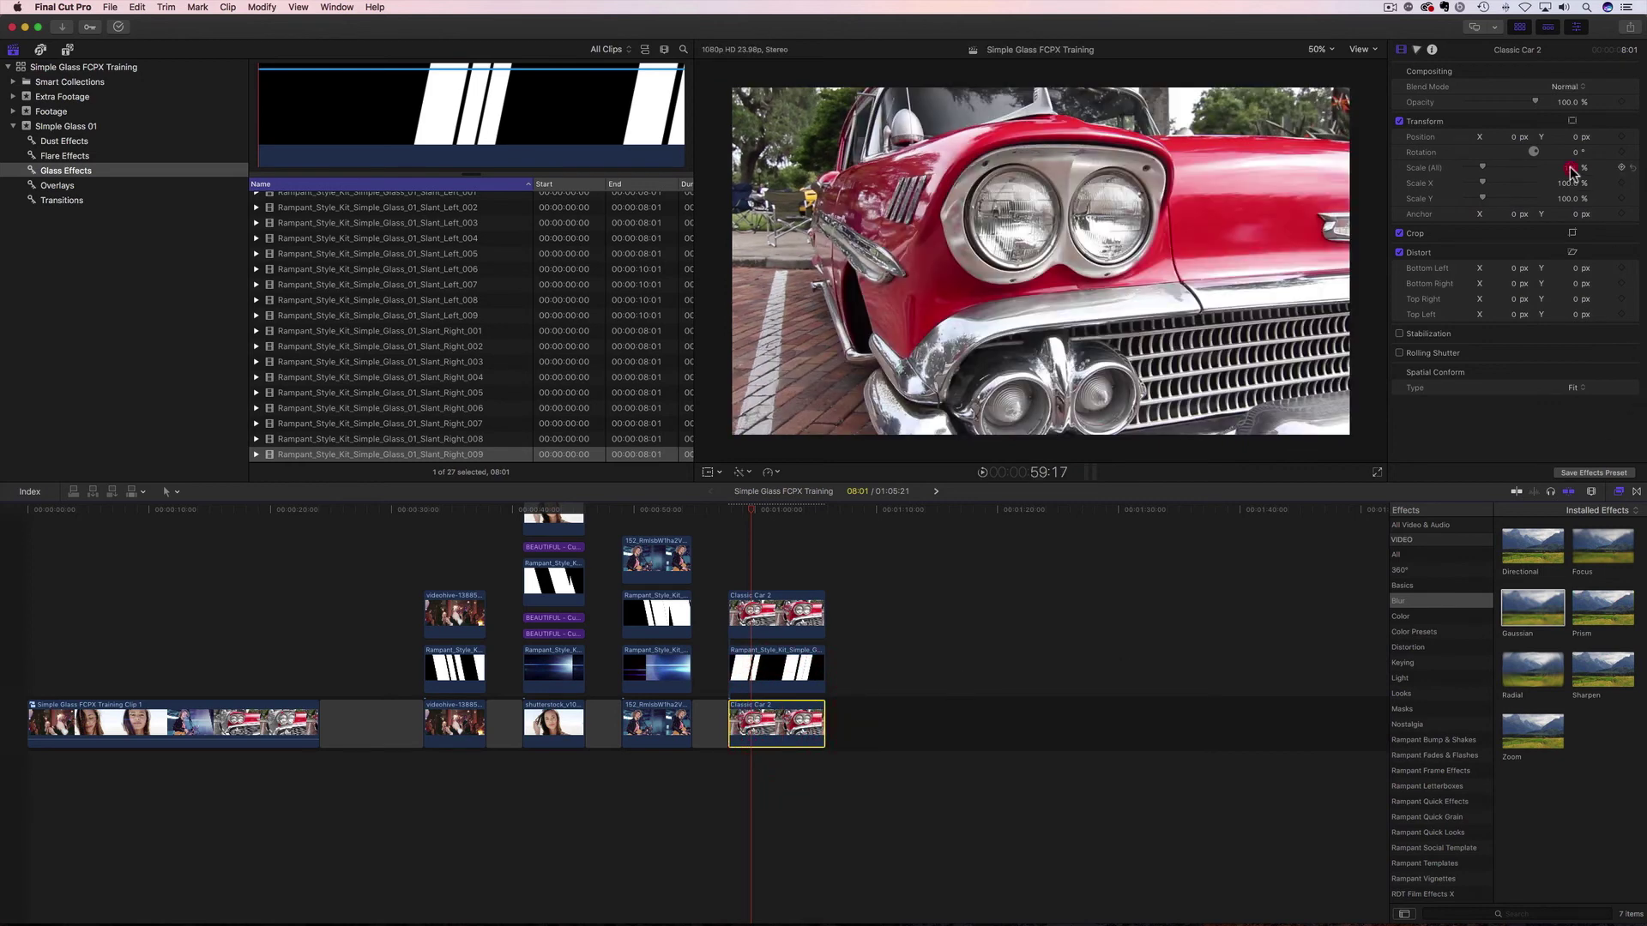
drag(1572, 171, 1586, 171)
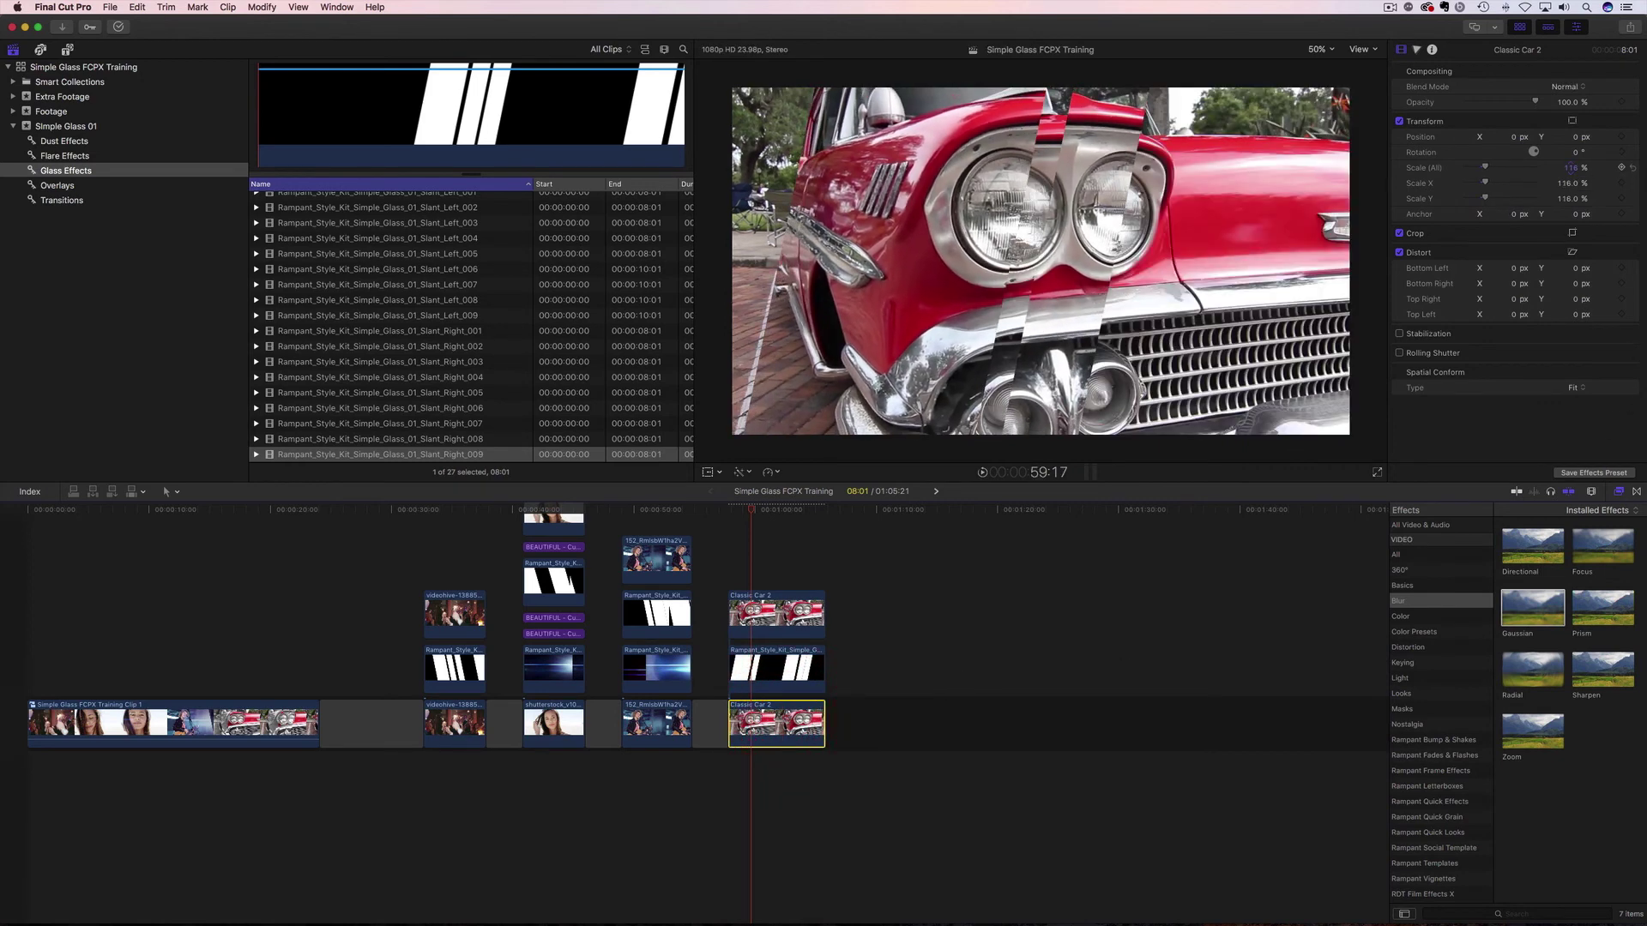
drag(1575, 142, 1575, 164)
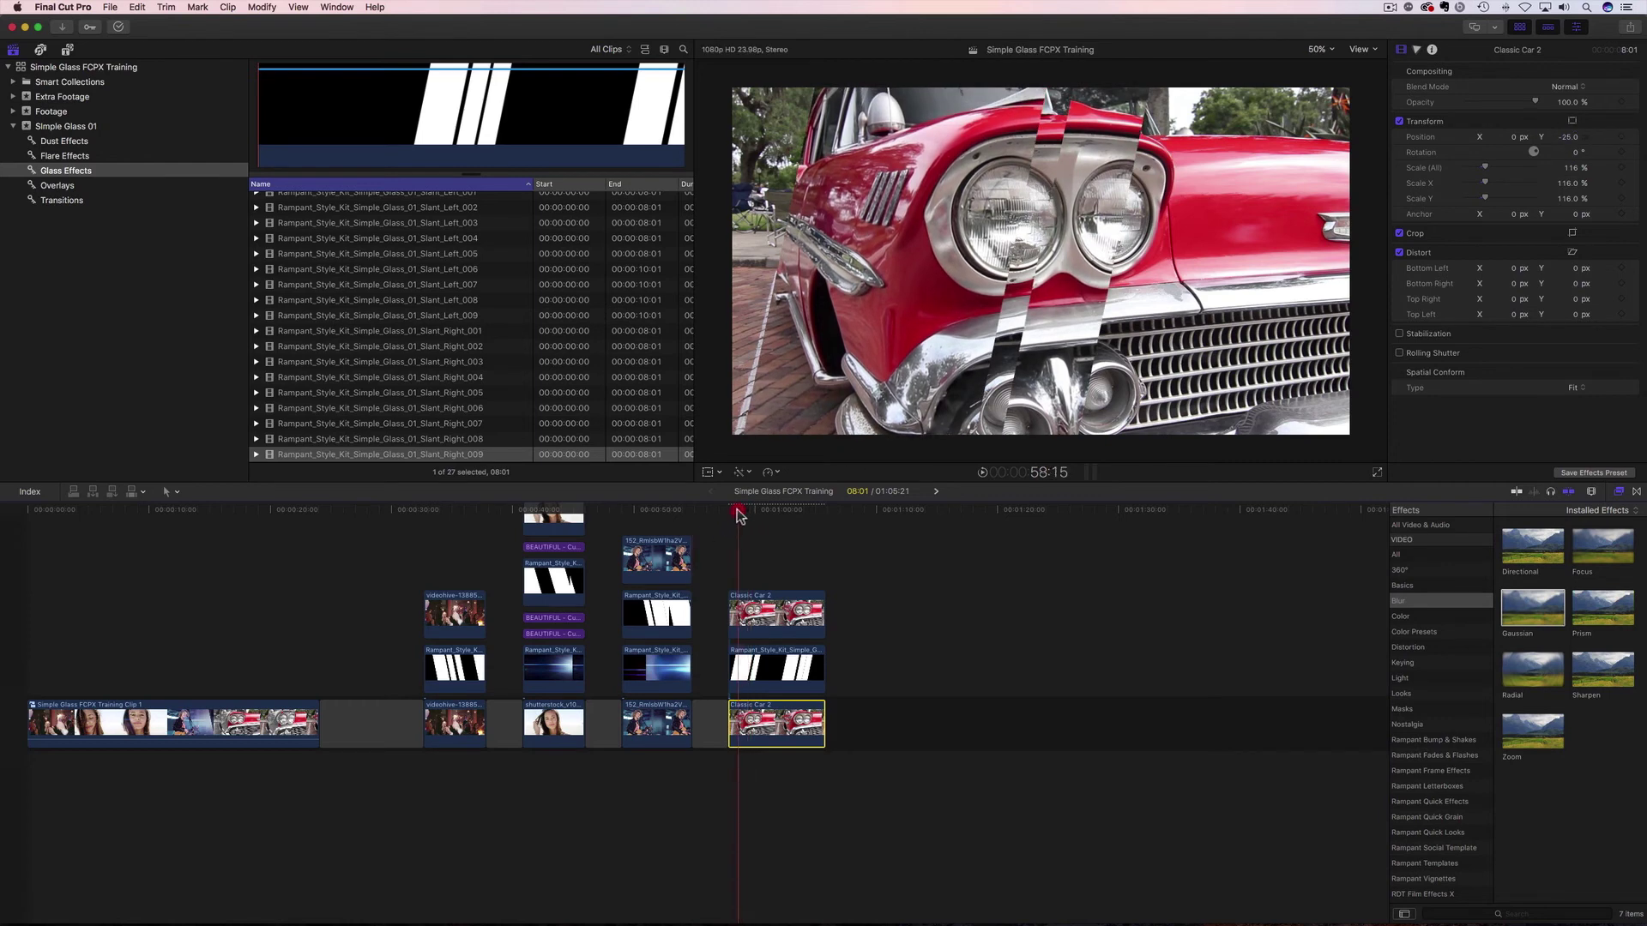
key(space)
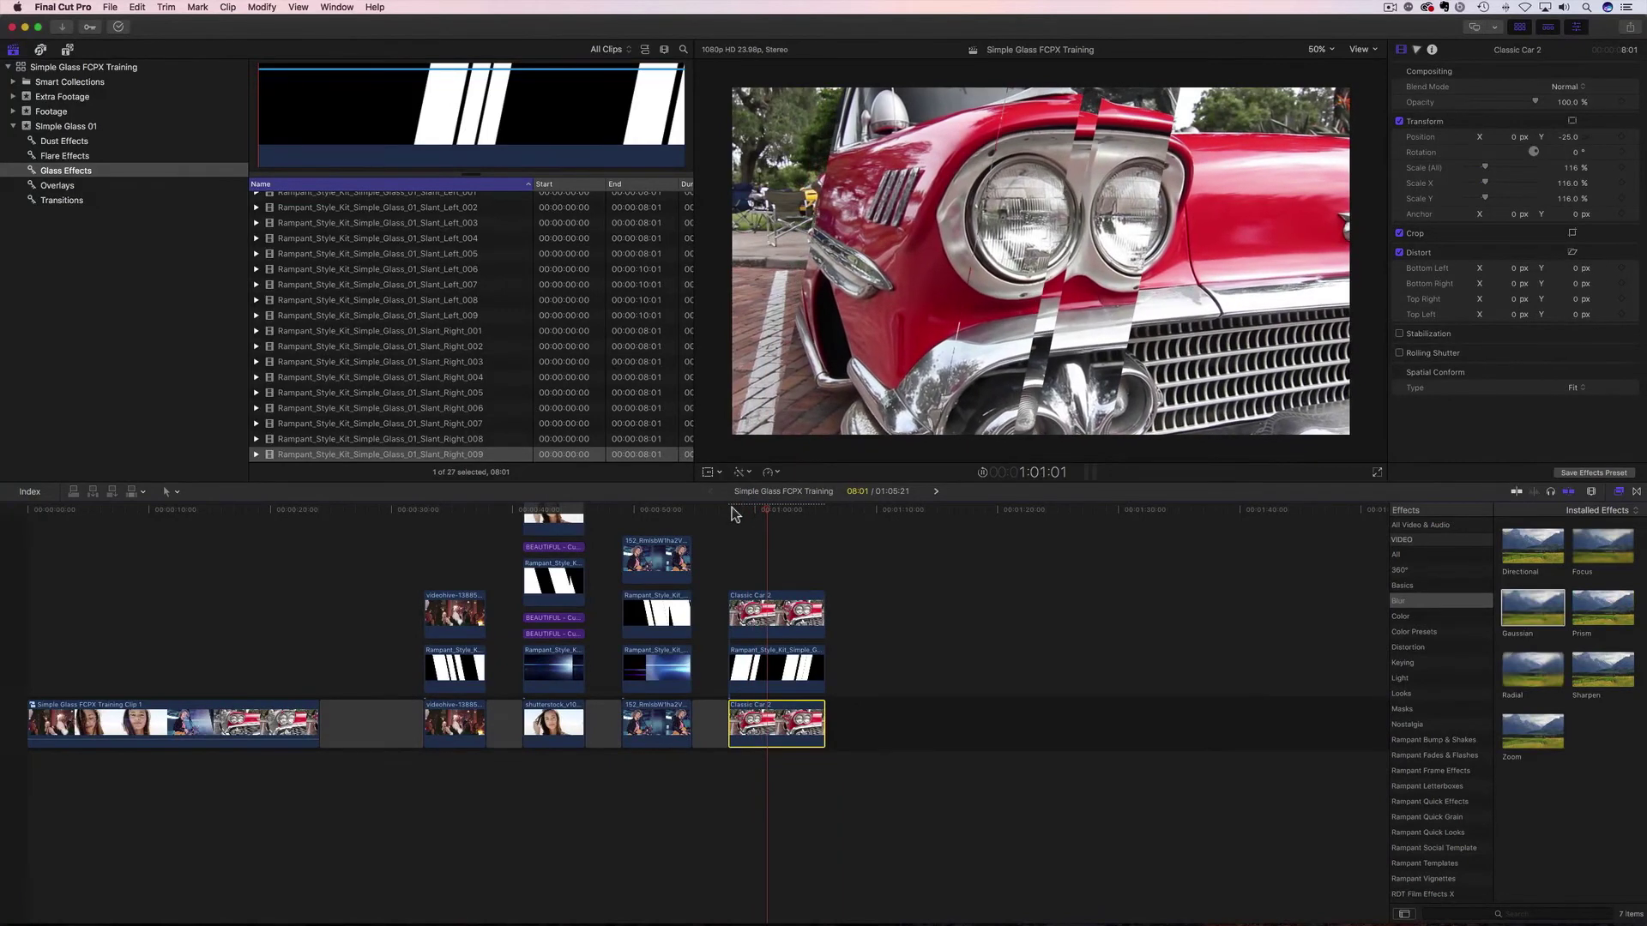
key(super+shift+f)
drag(1569, 170, 1575, 164)
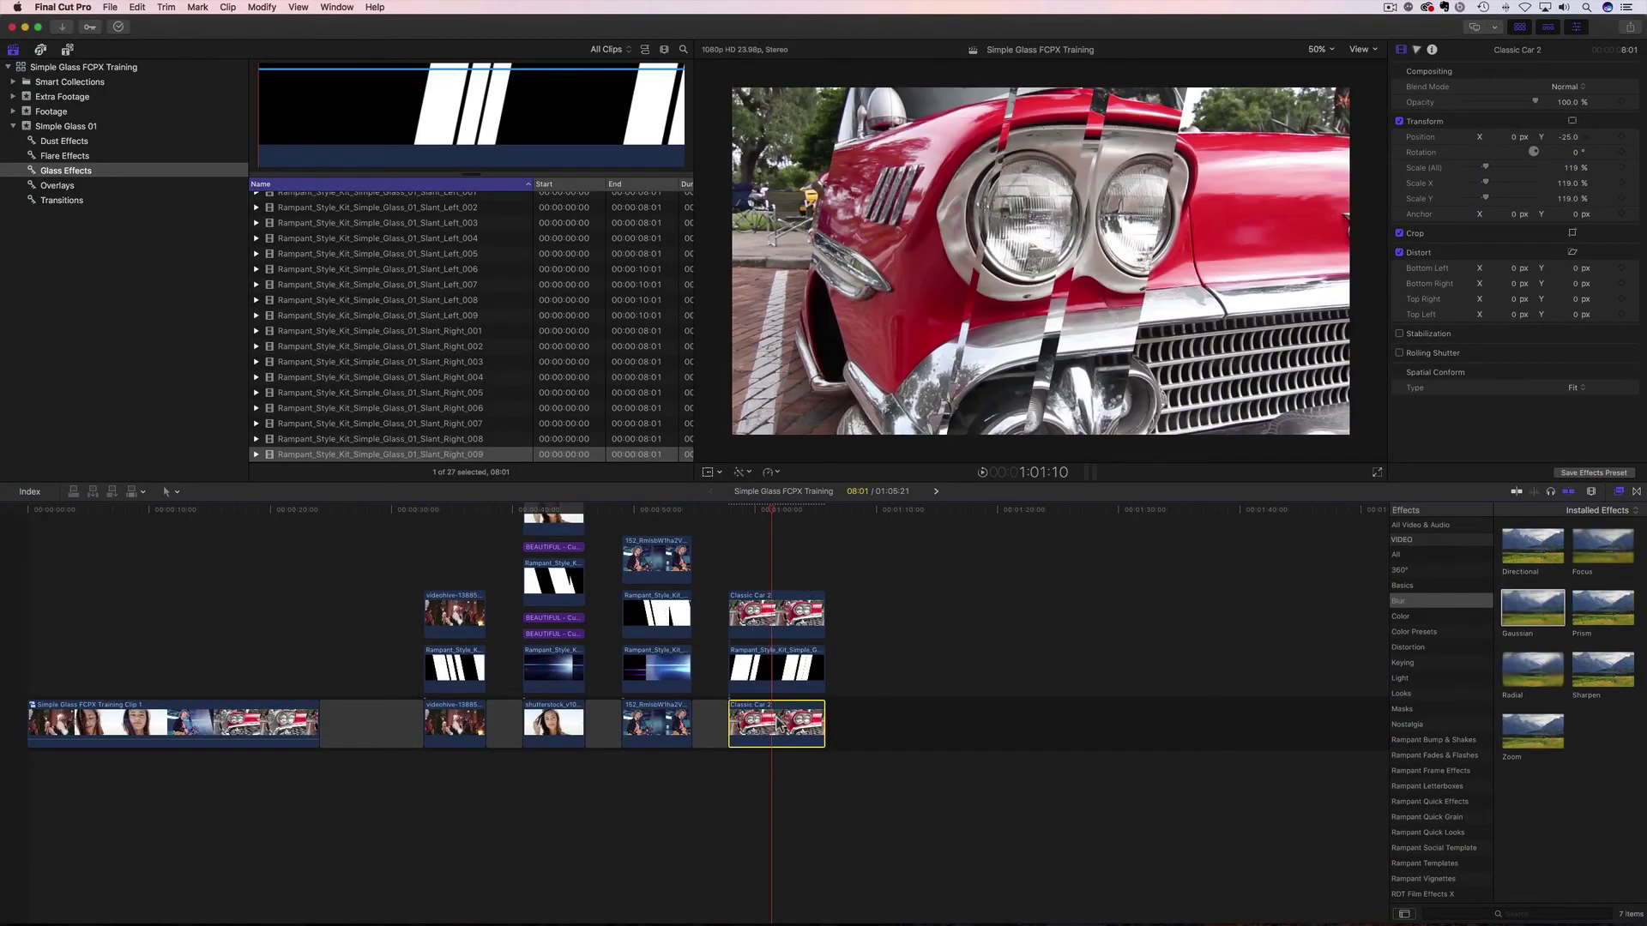
key(space)
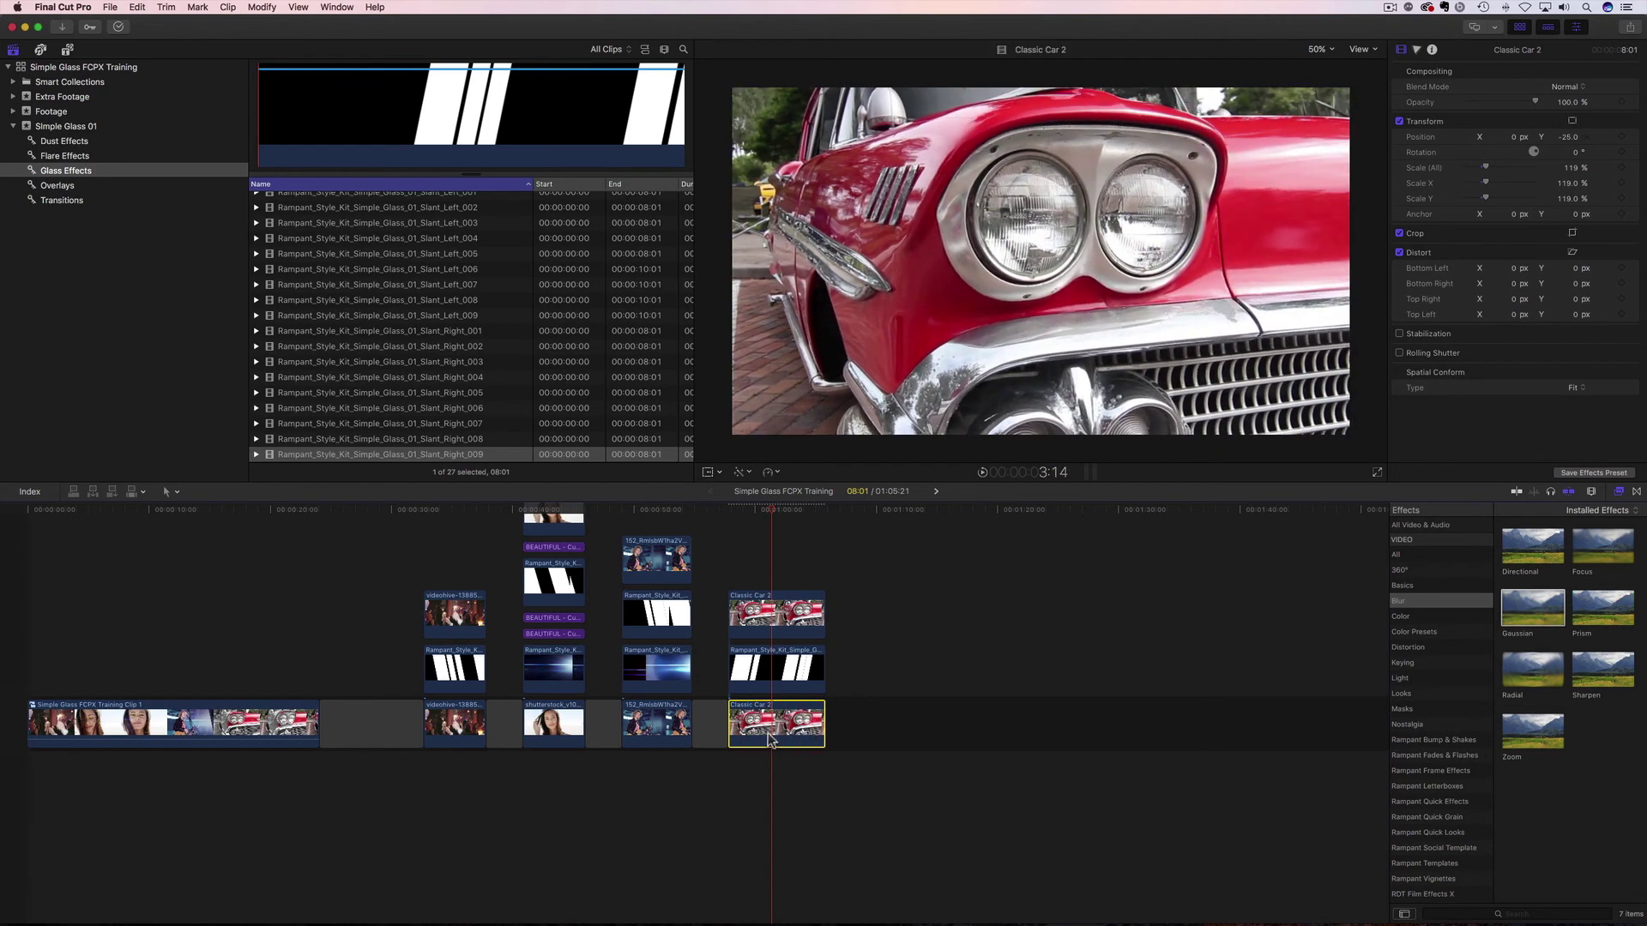
- Try the Black & White effect on the base Classic Car 2 clip, play it back, and undo the effect
click(1405, 616)
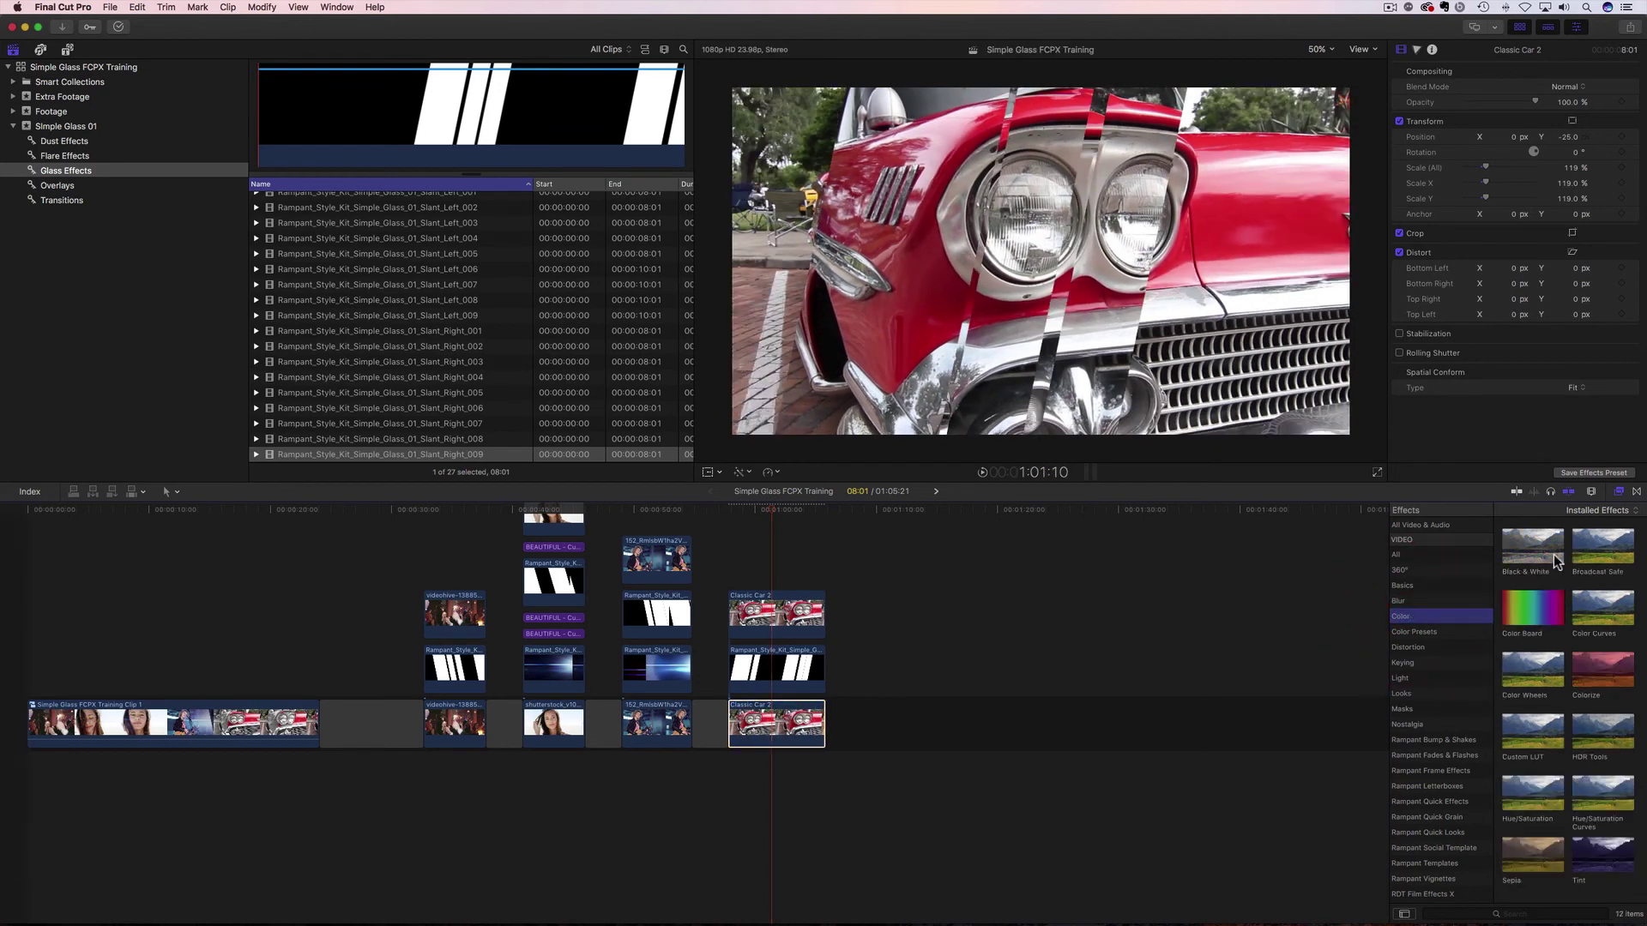
drag(1552, 554, 795, 719)
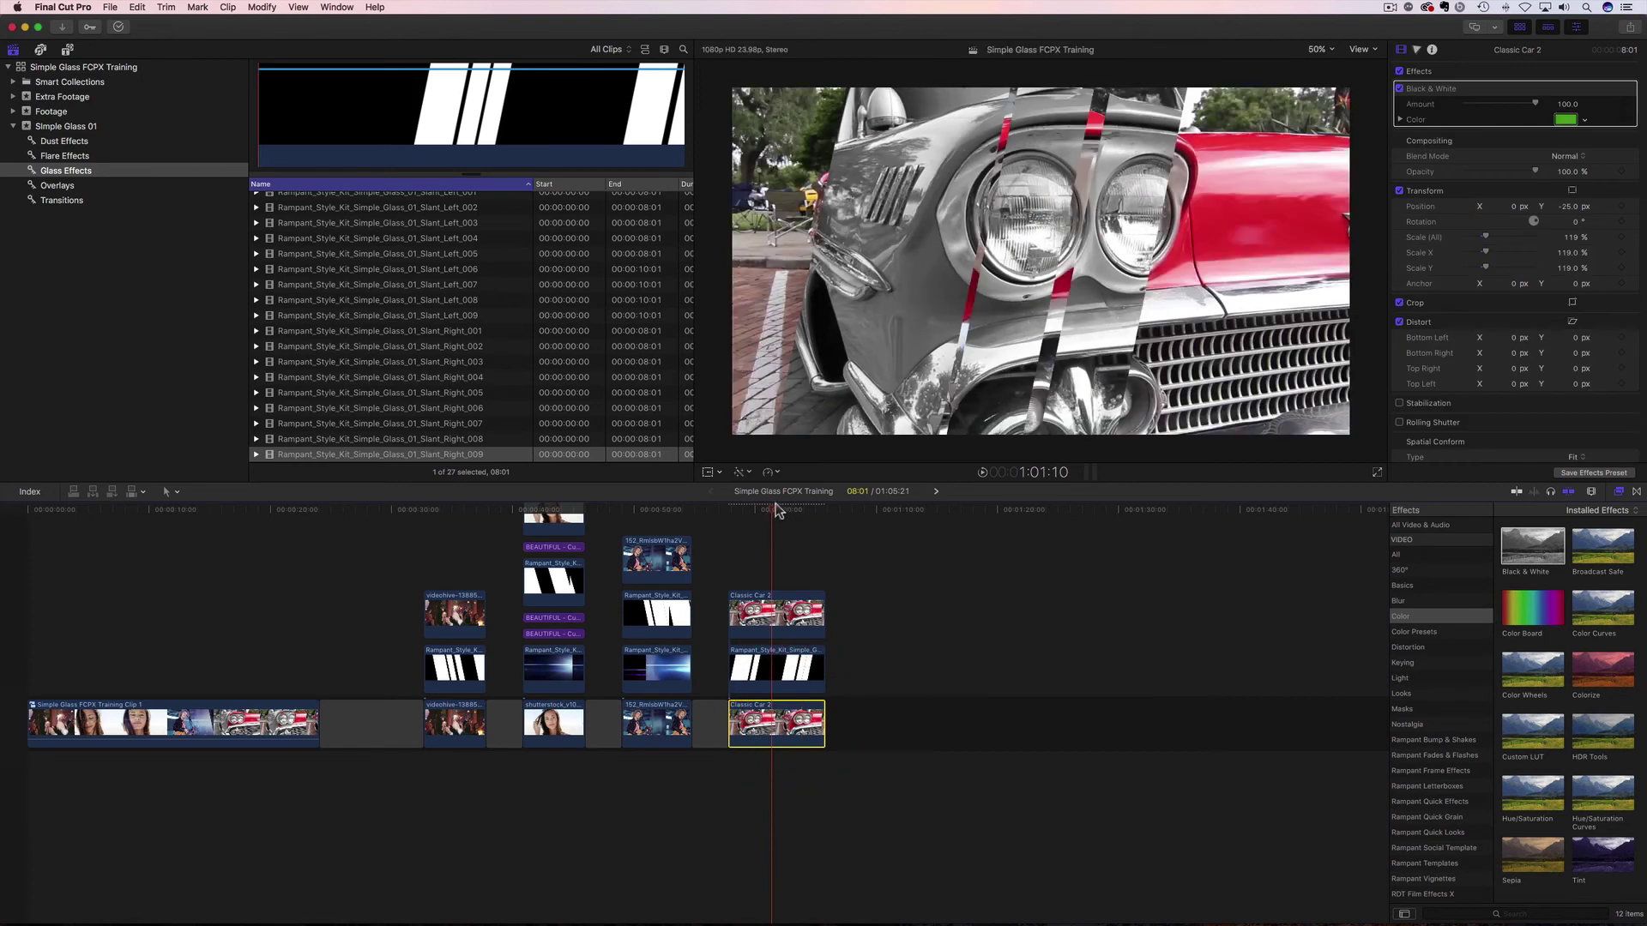
click(732, 508)
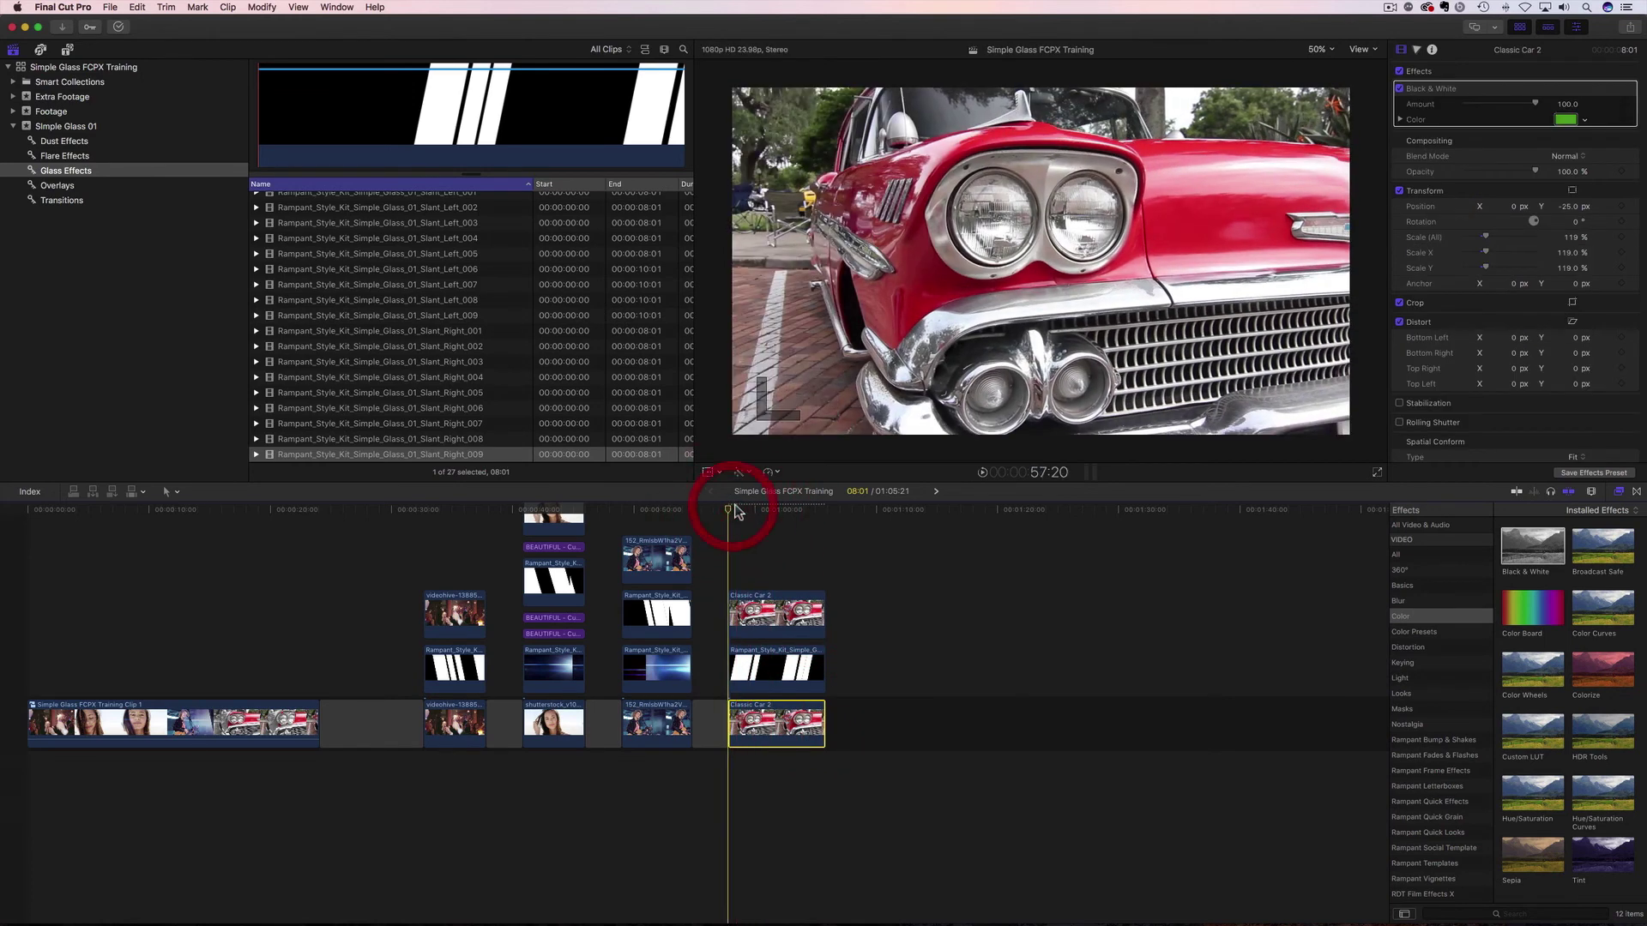
key(space)
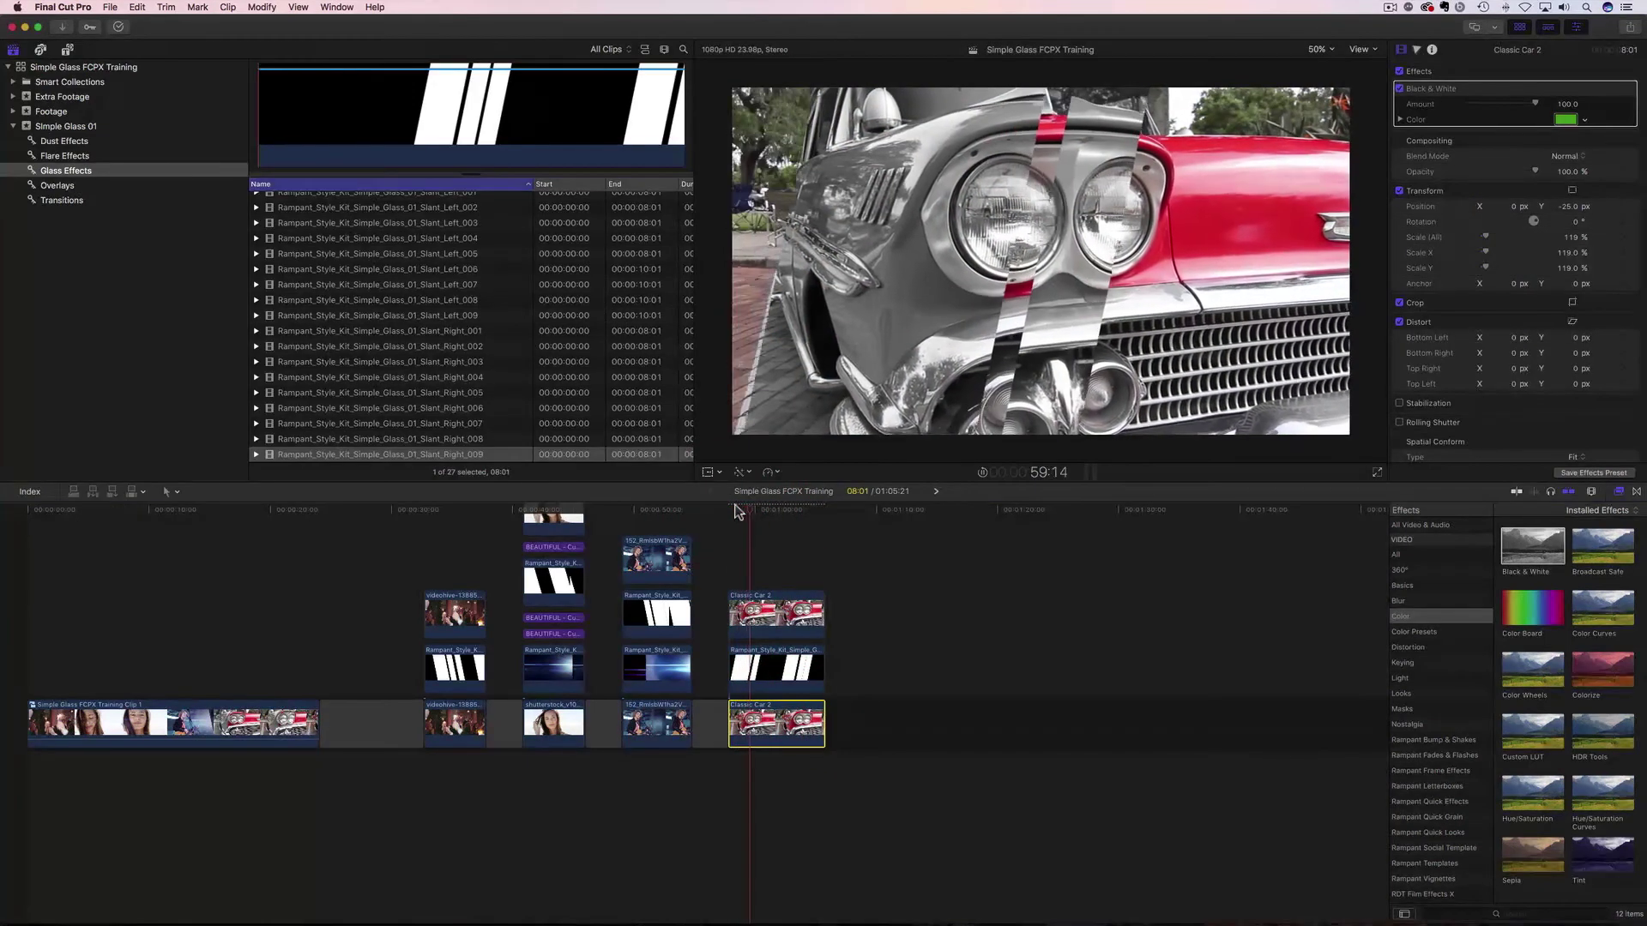
key(super+z)
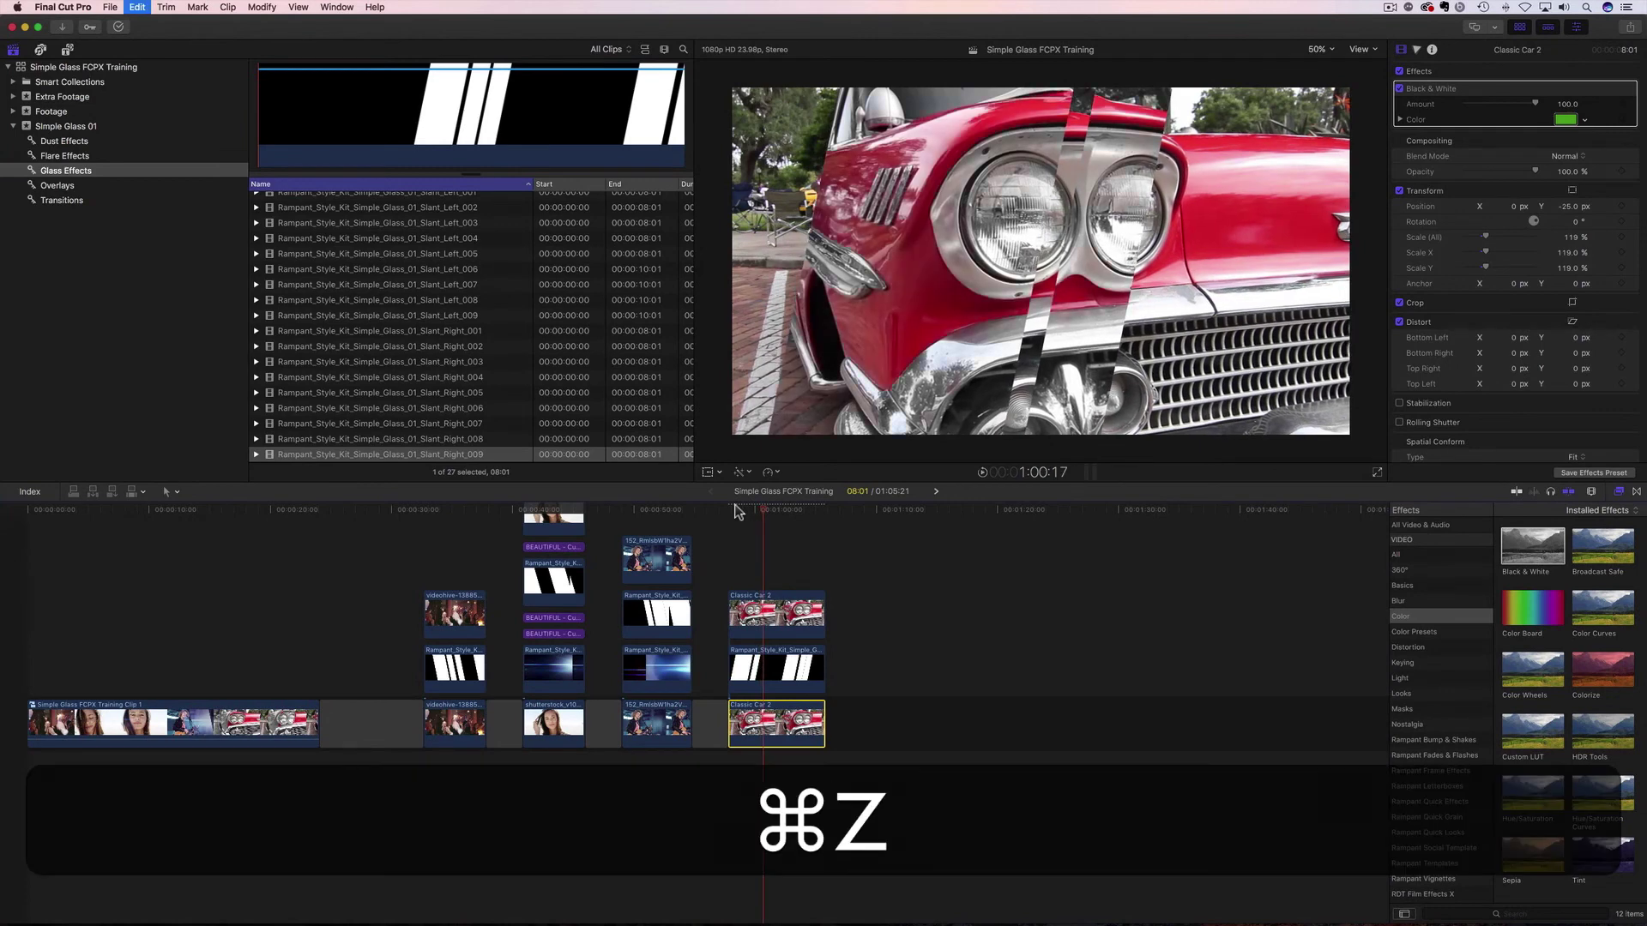
- Try the Sepia effect on the base Classic Car 2 clip, play it back, and undo the effect
drag(1531, 858, 770, 718)
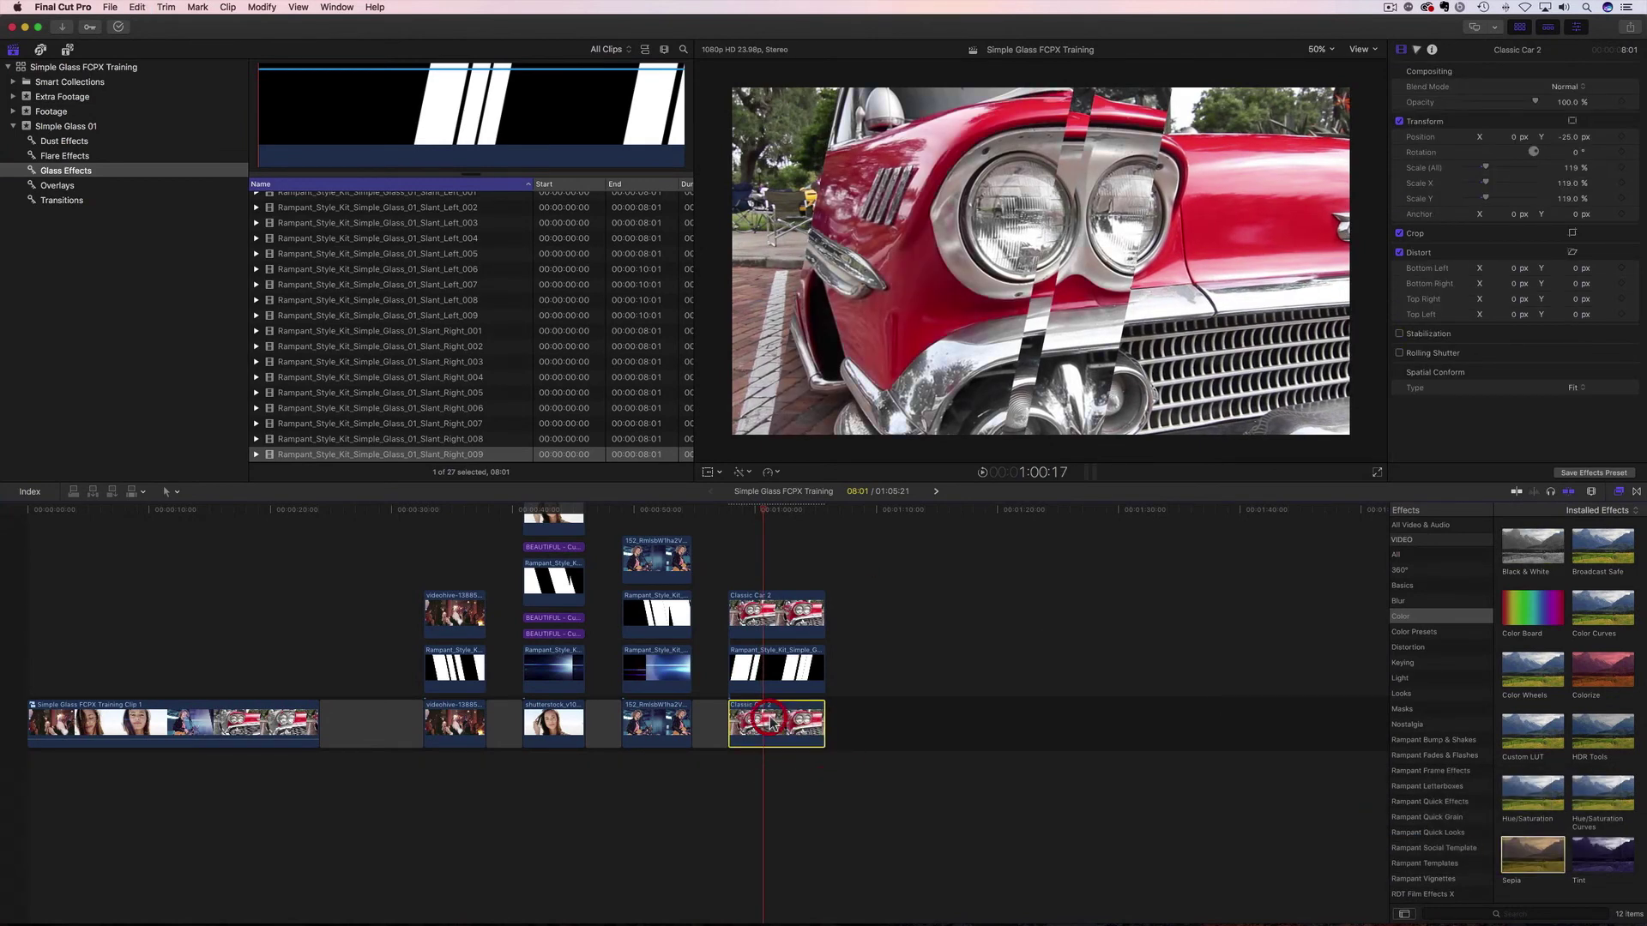
click(733, 513)
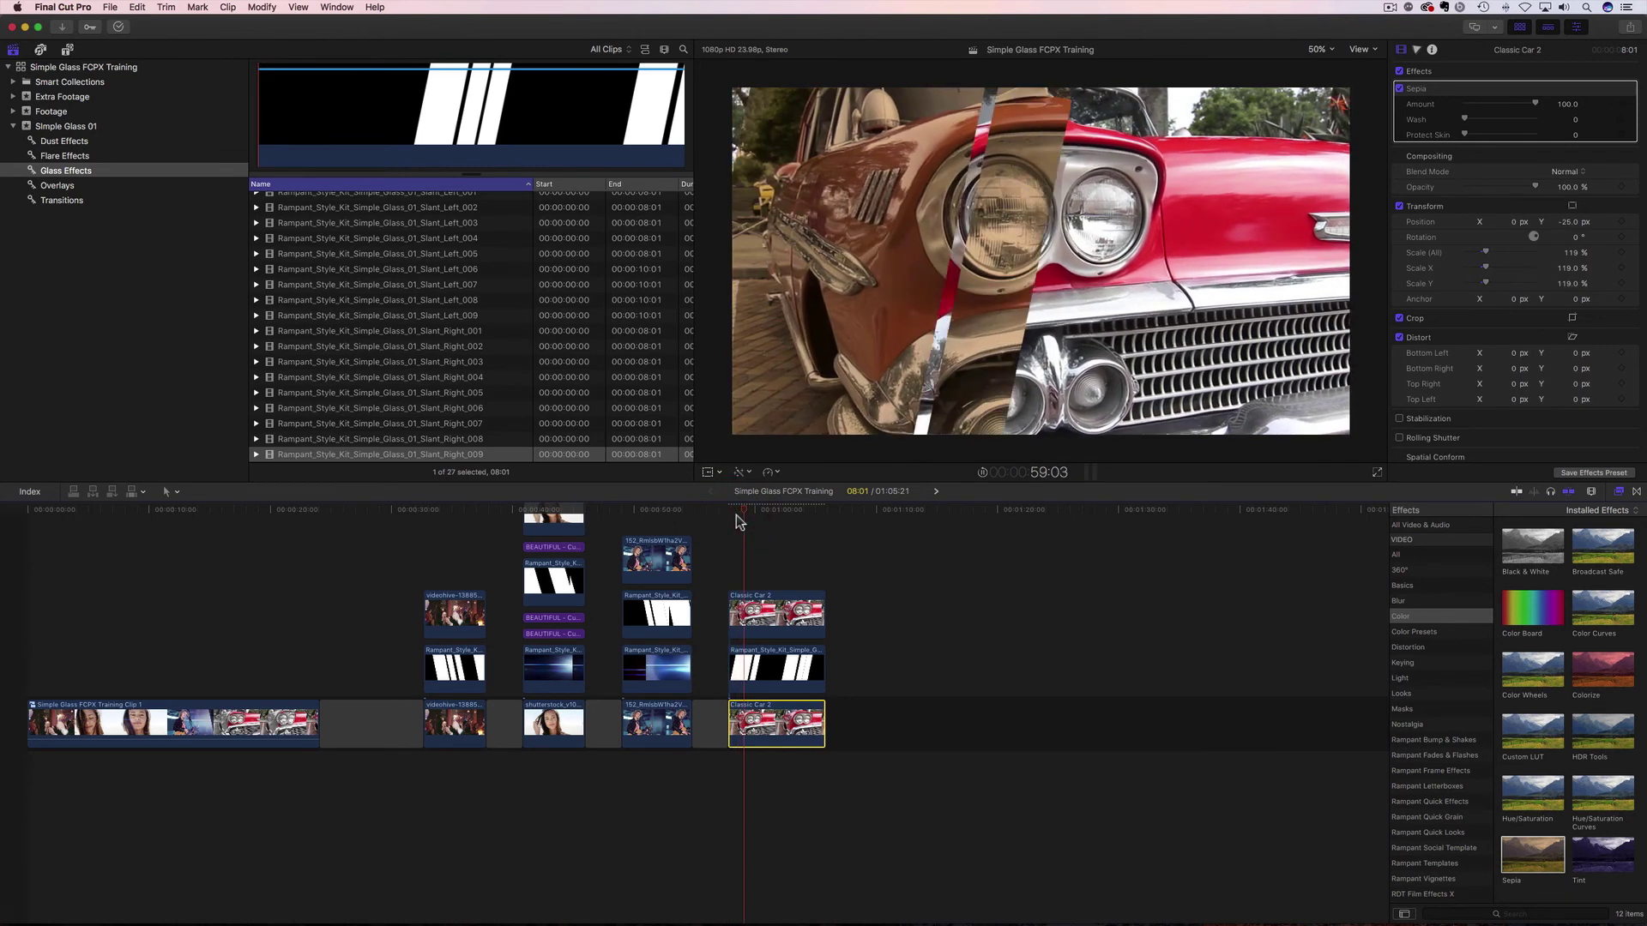
key(super+z)
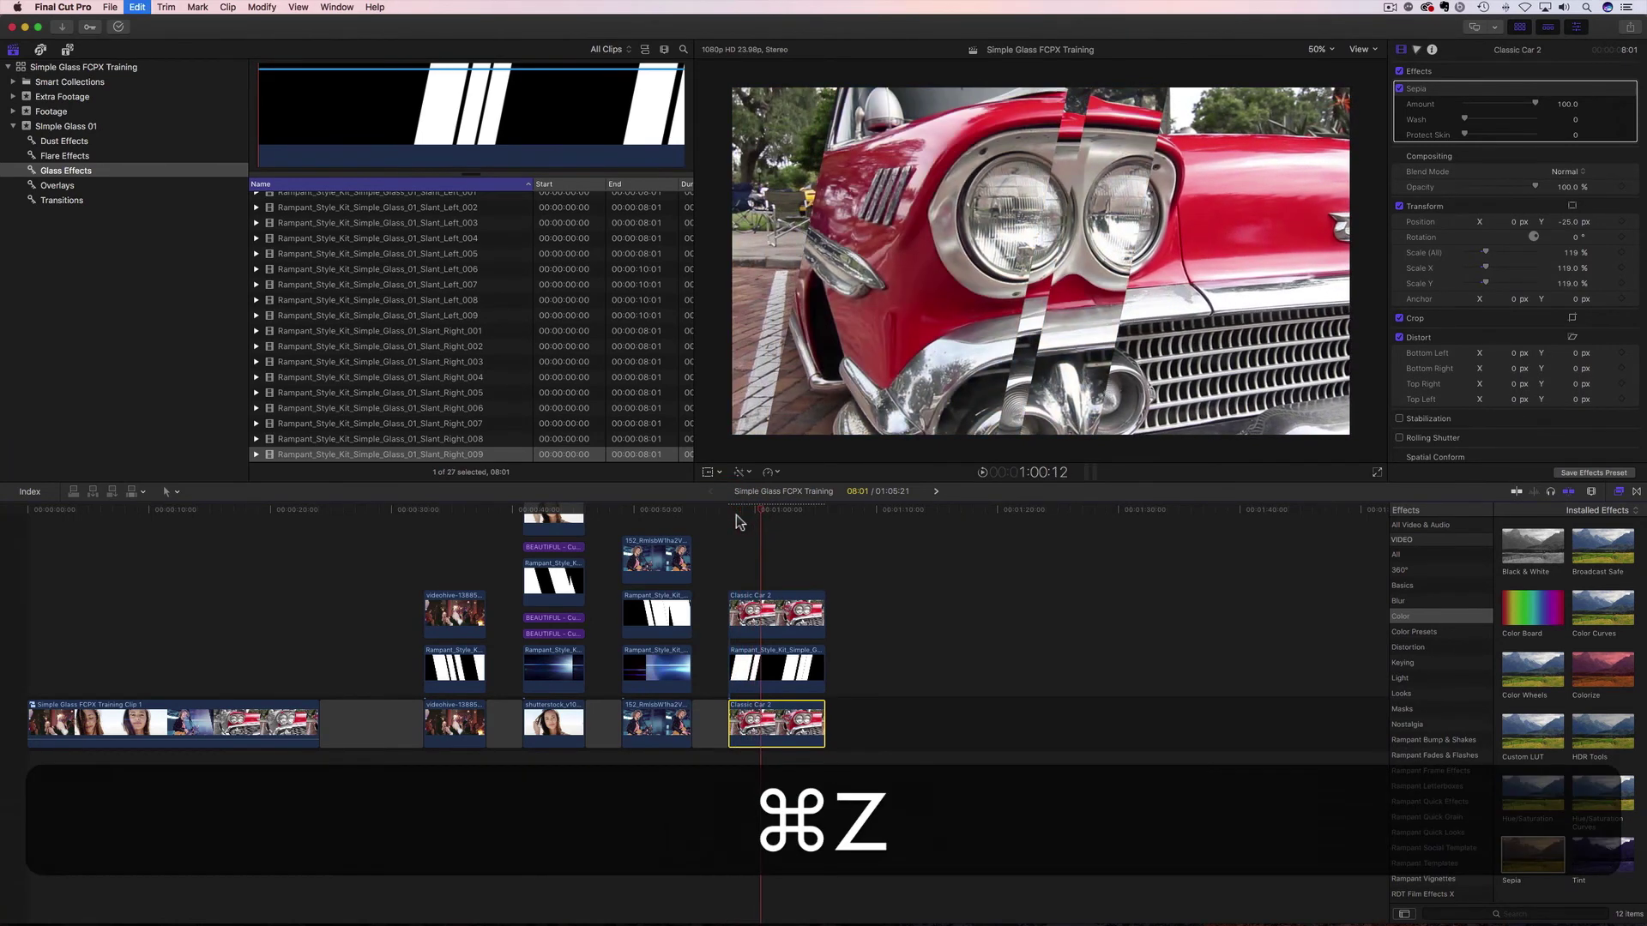
- Apply the Black & White effect to the base Classic Car 2 clip and play back the glass effect from the clip's start
drag(1520, 536, 783, 731)
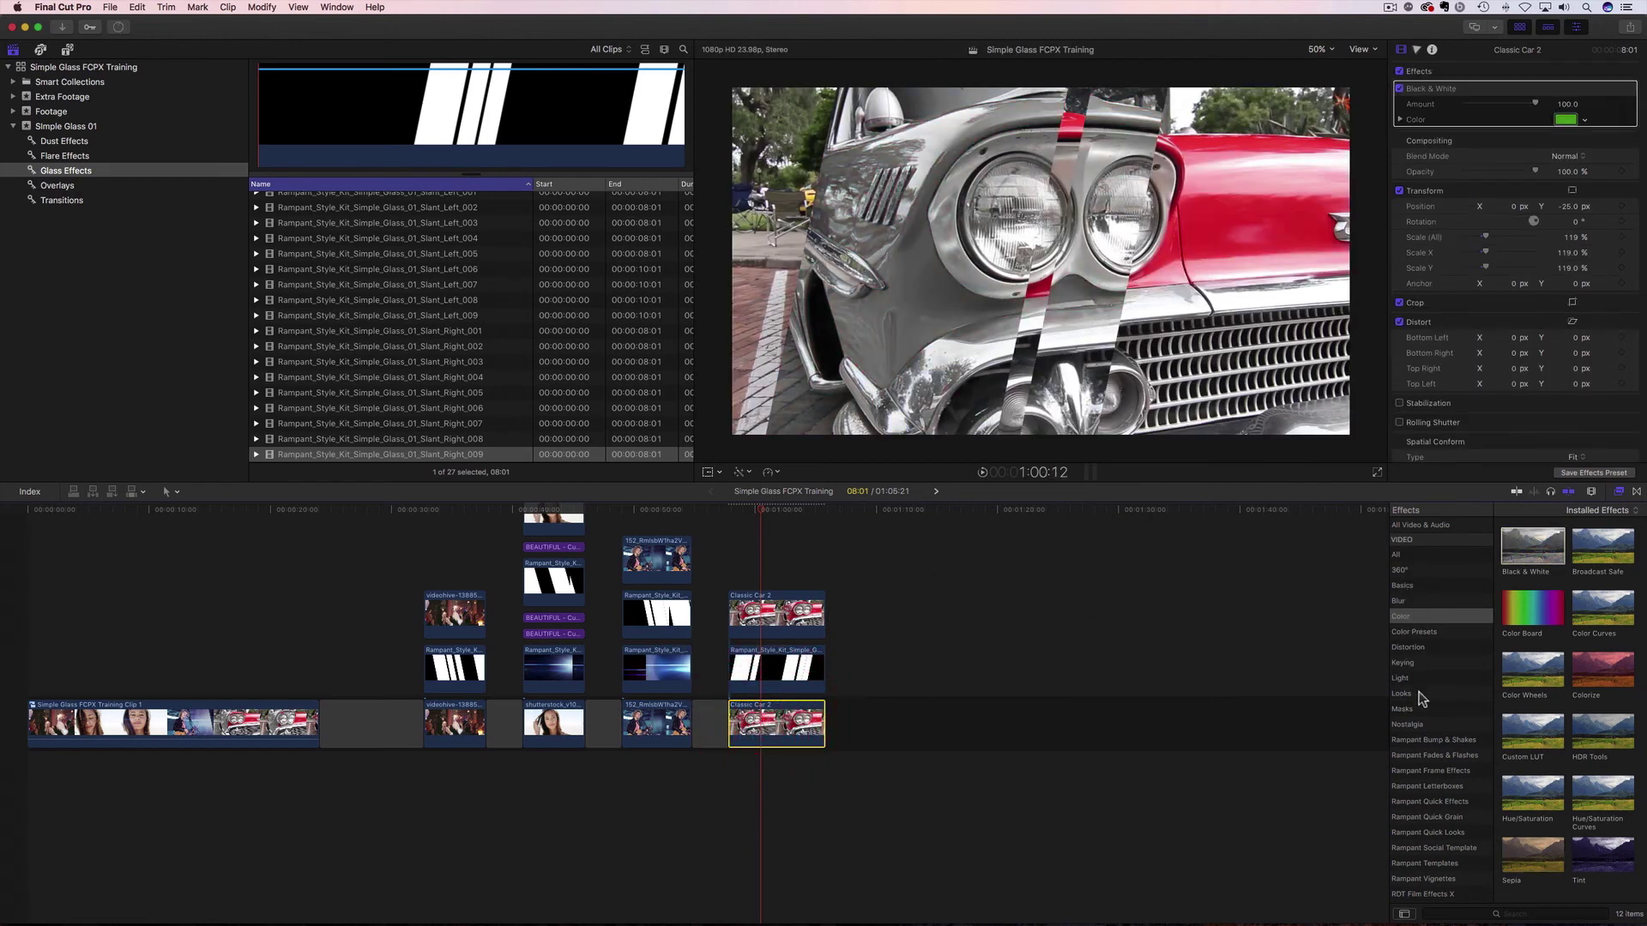
click(729, 514)
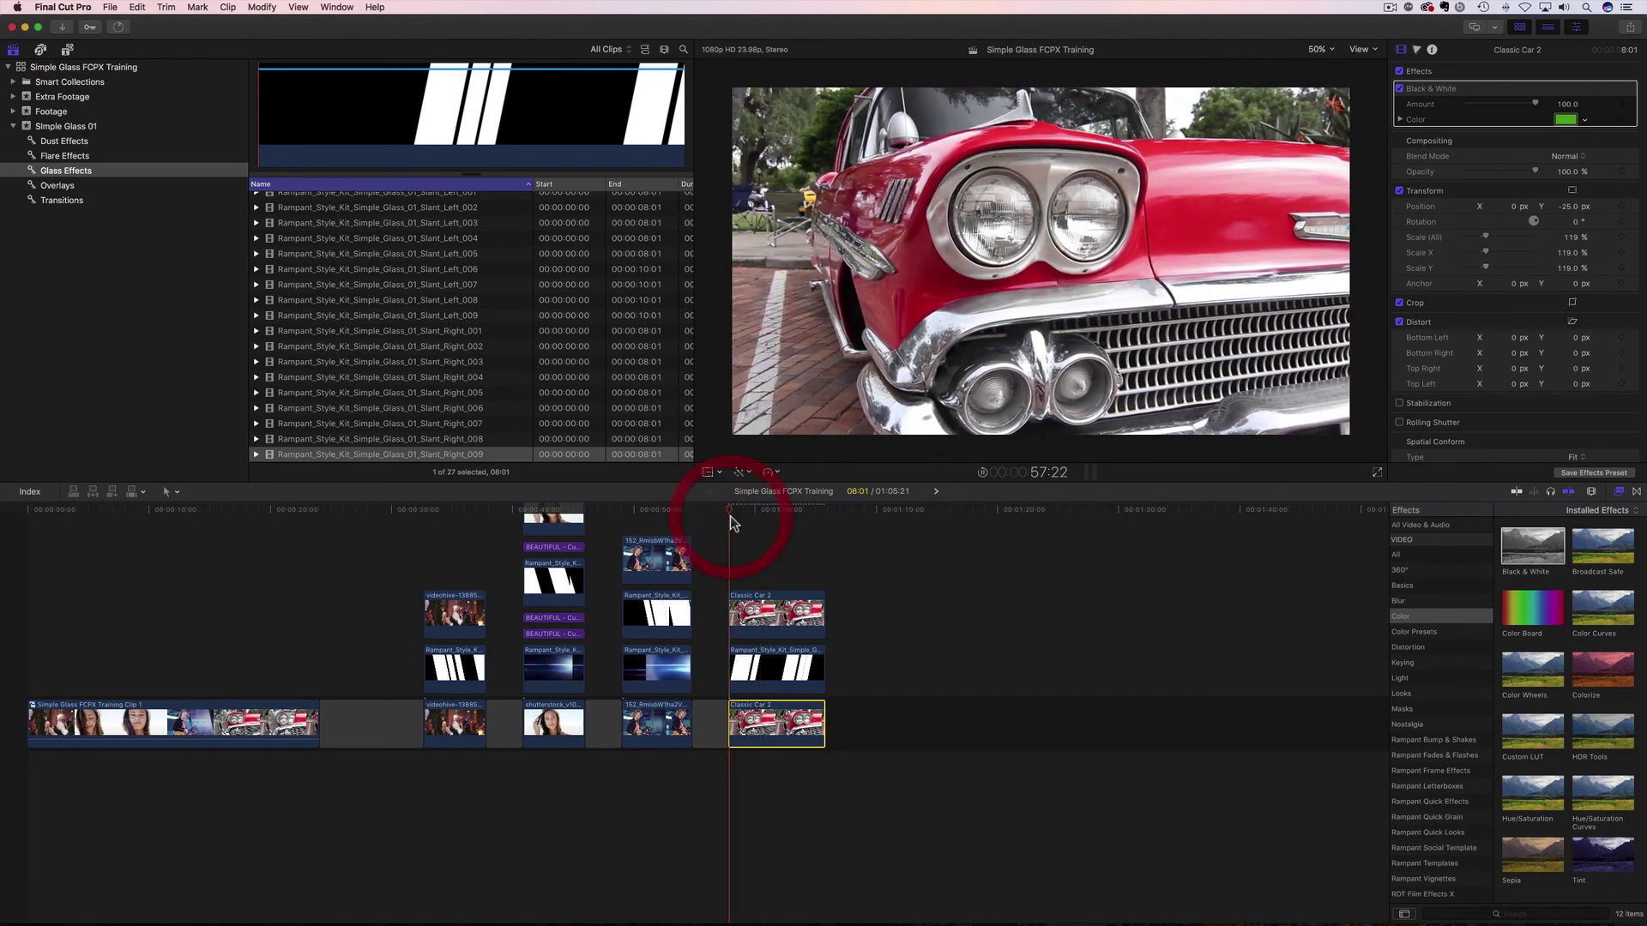
key(space)
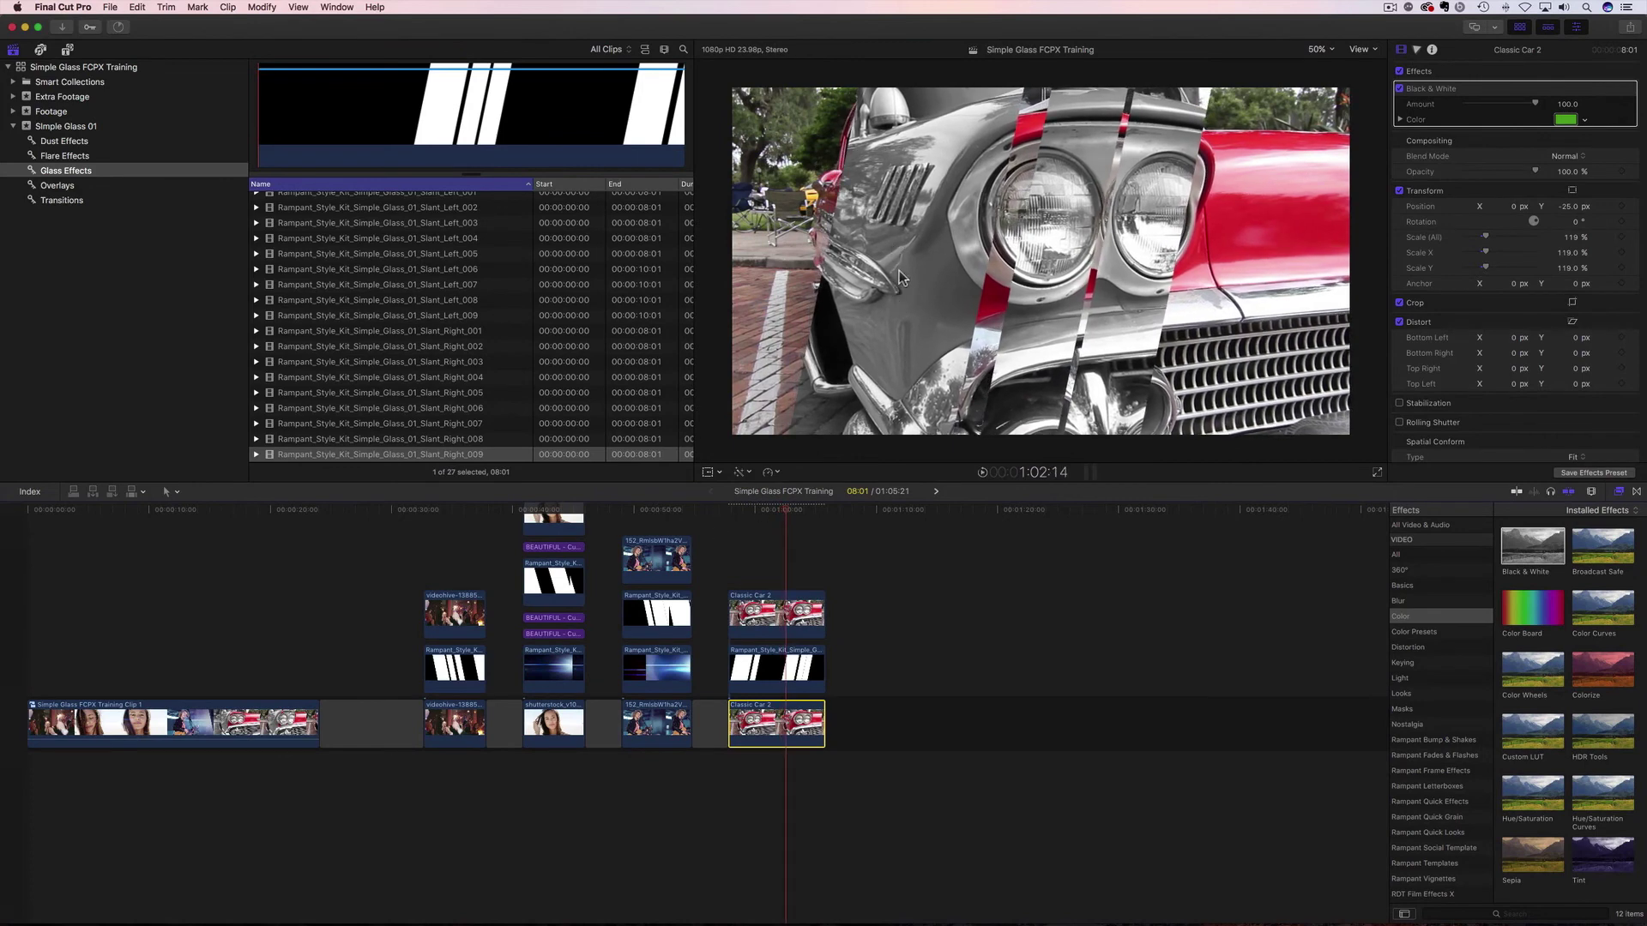
- Connect Simple Glass Dust_Effects_002 directly above the base Classic Car 2 clip and trim its end to match the car clip
click(96, 142)
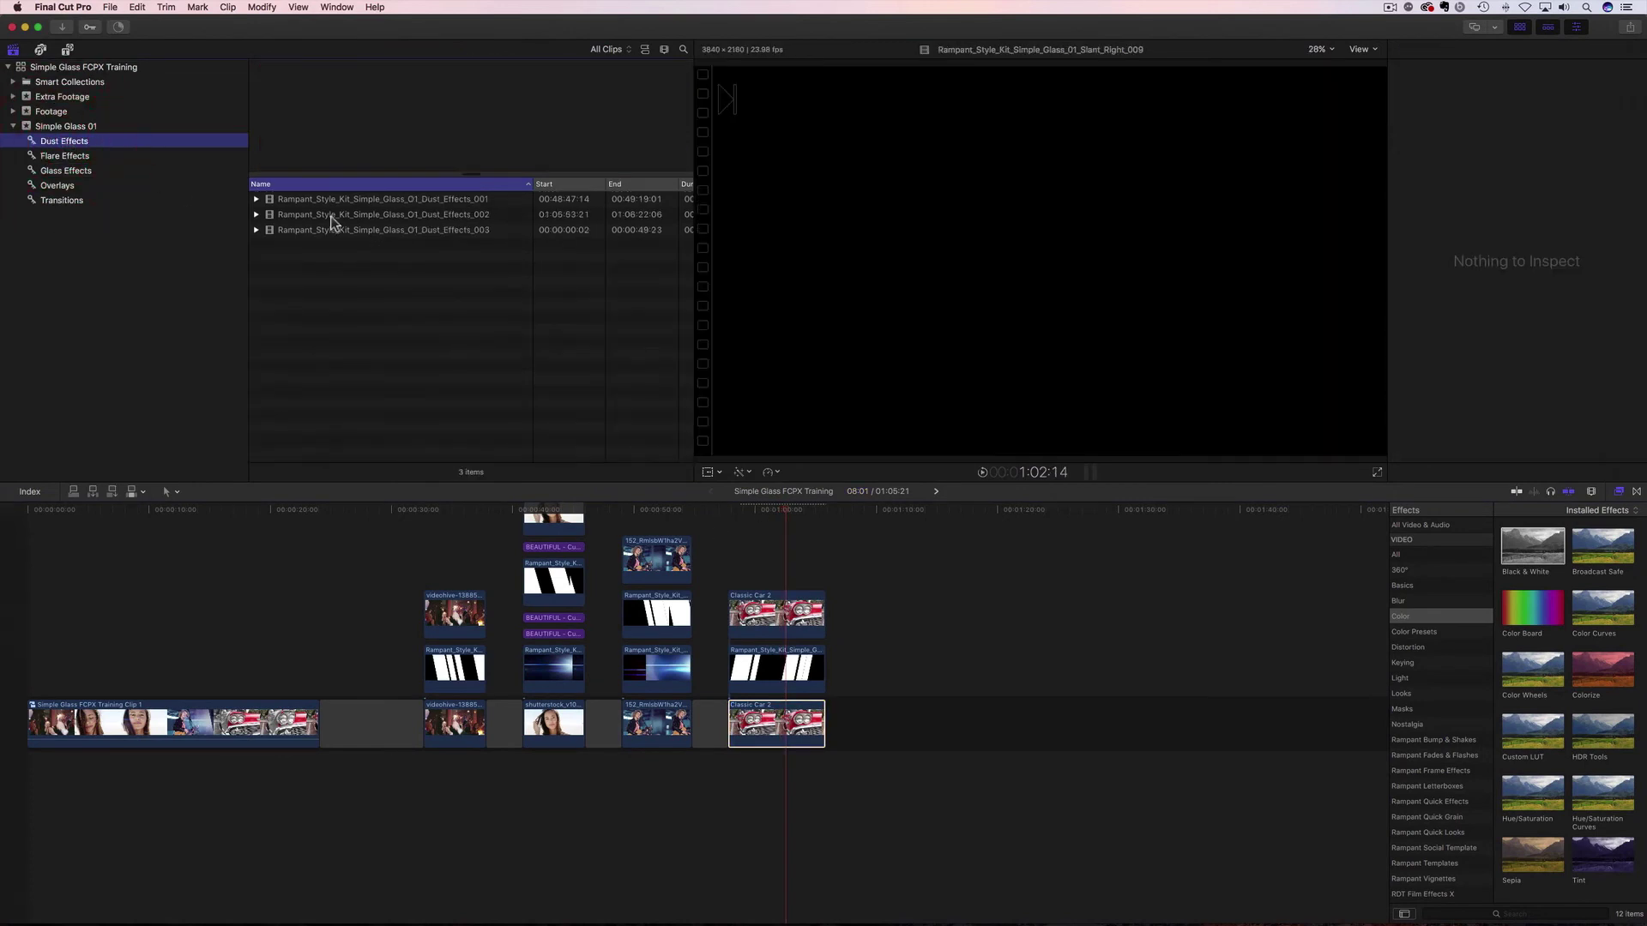
click(397, 216)
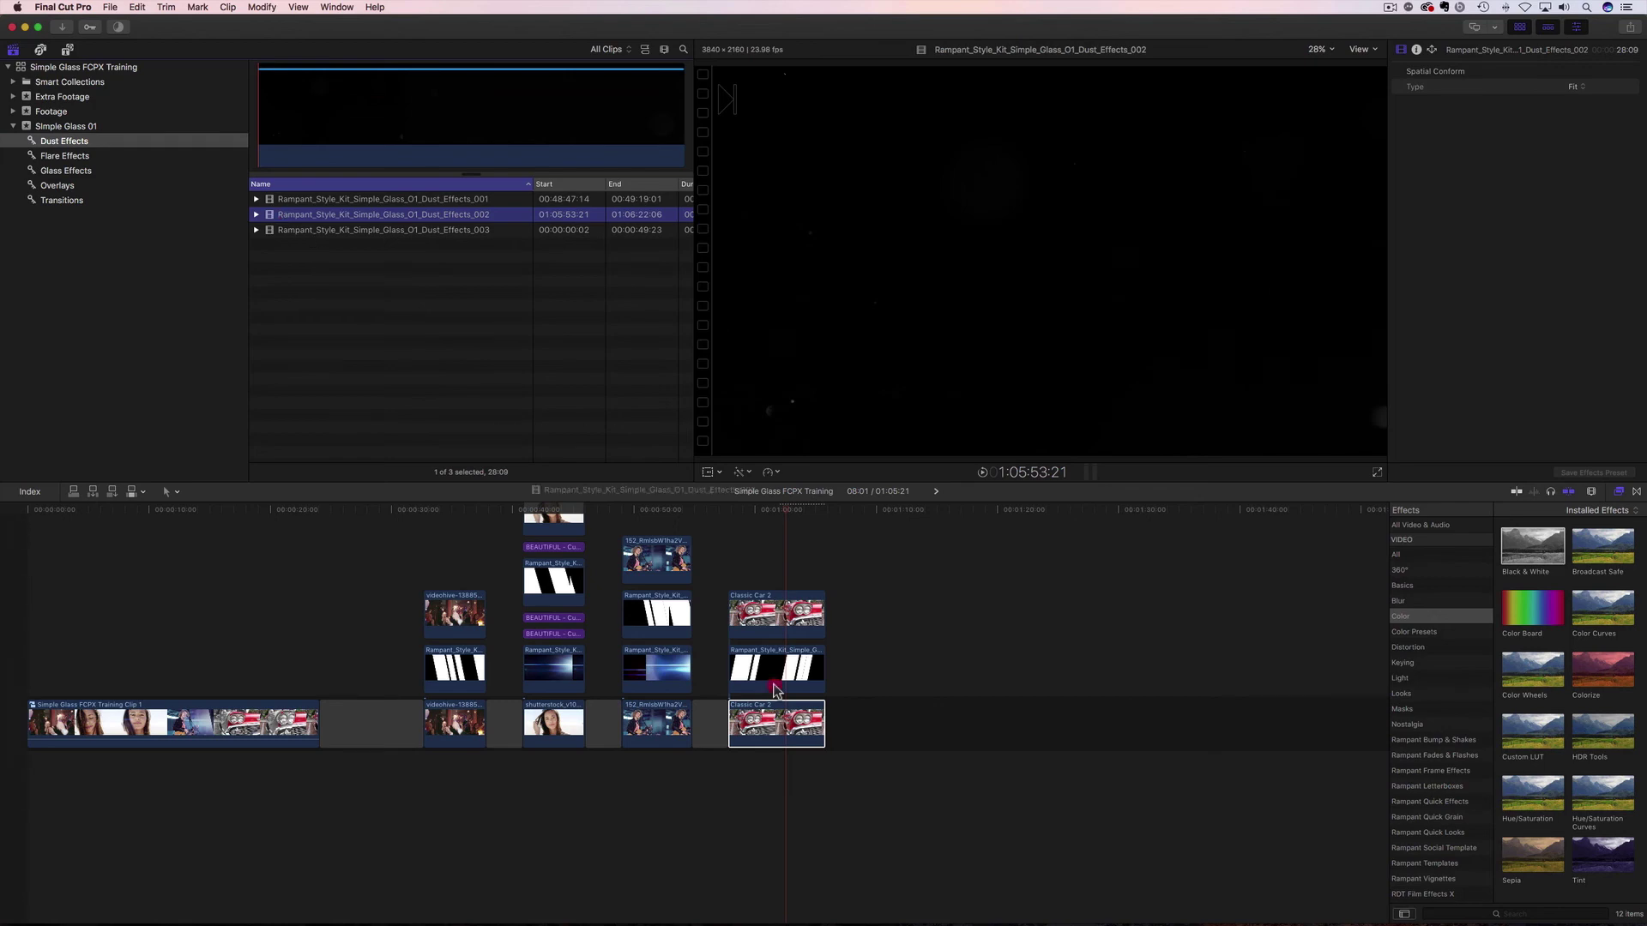
key(q)
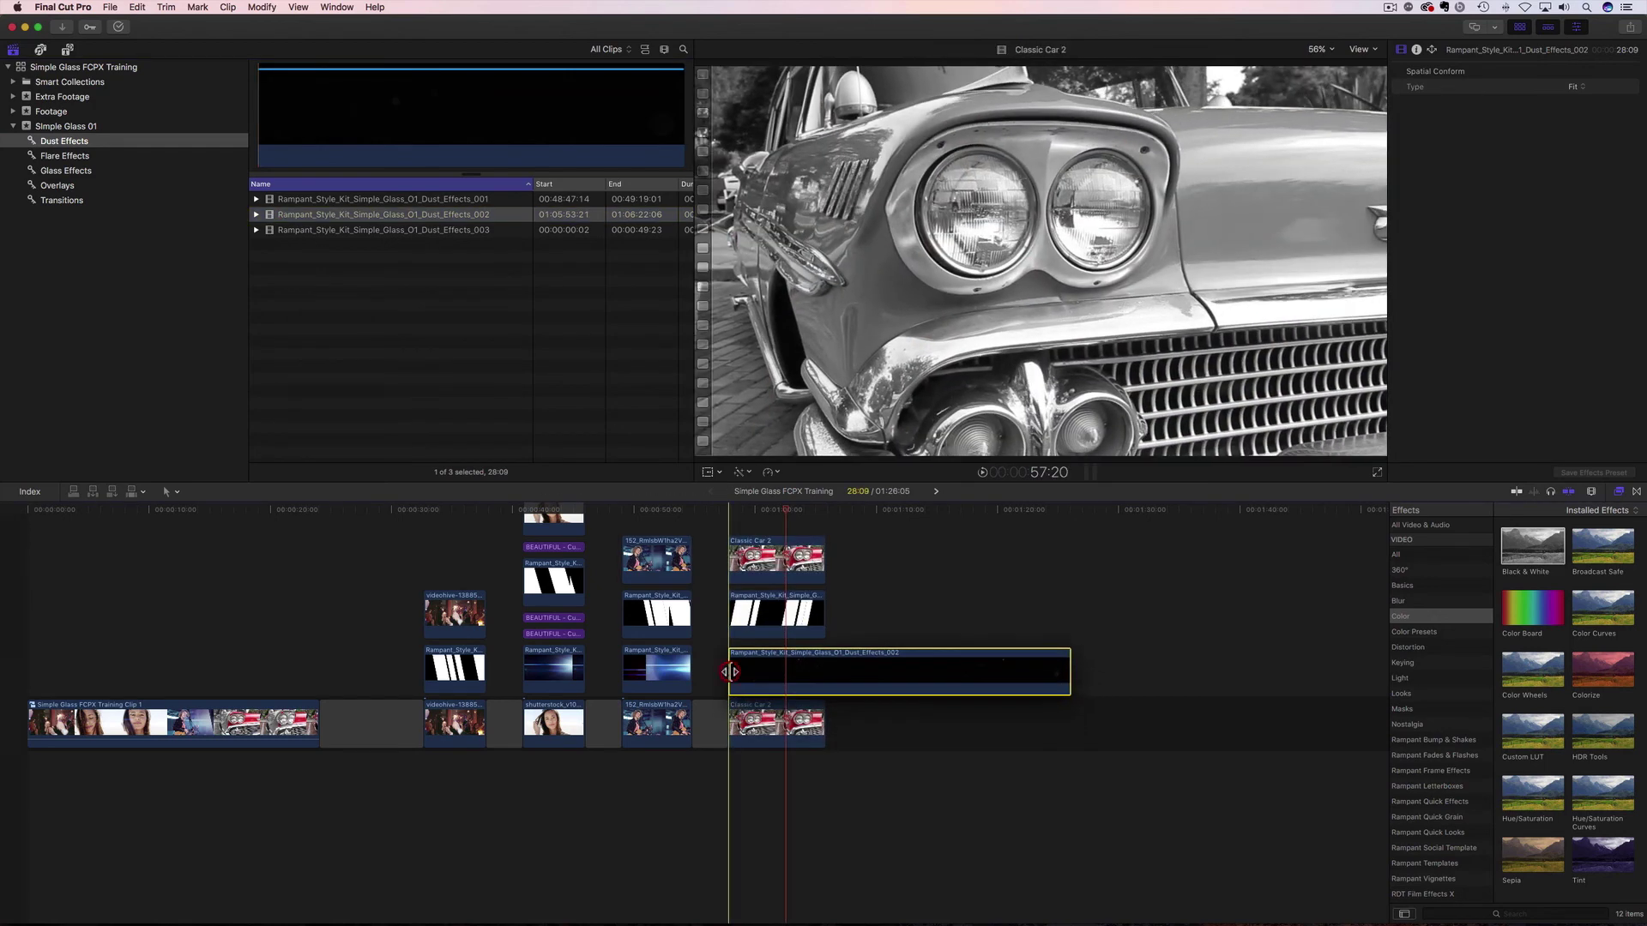
click(729, 671)
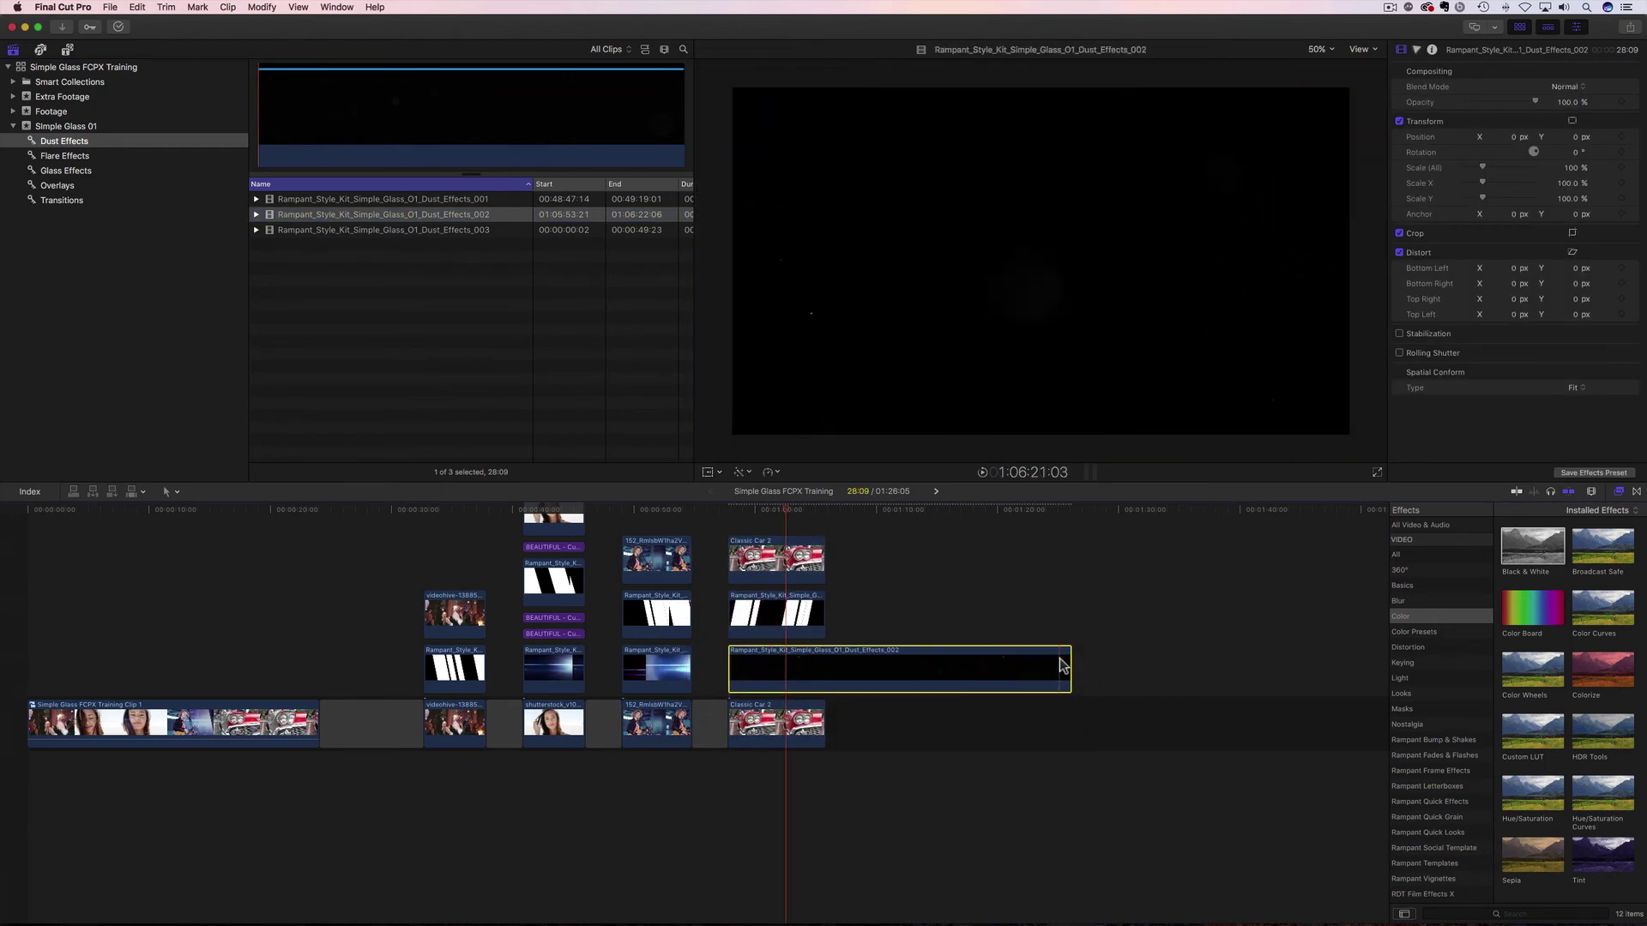
drag(1066, 659, 825, 658)
- Set the dust clip's spatial conform to Fill and its blend mode to Screen, and play back the composite
click(783, 661)
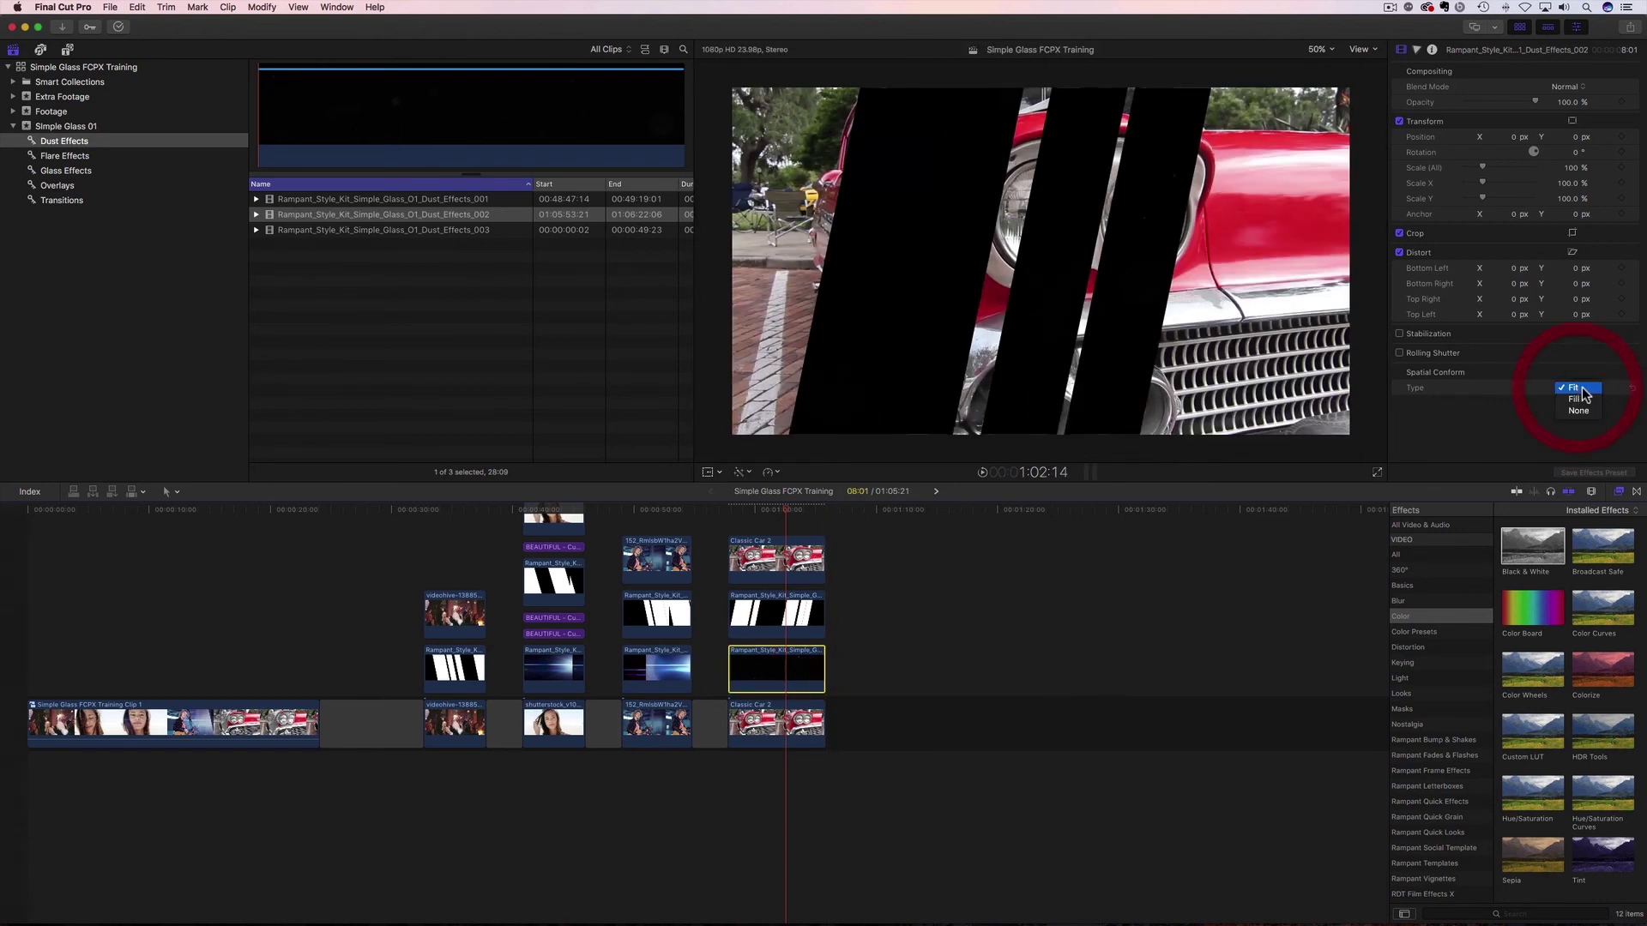
click(1576, 398)
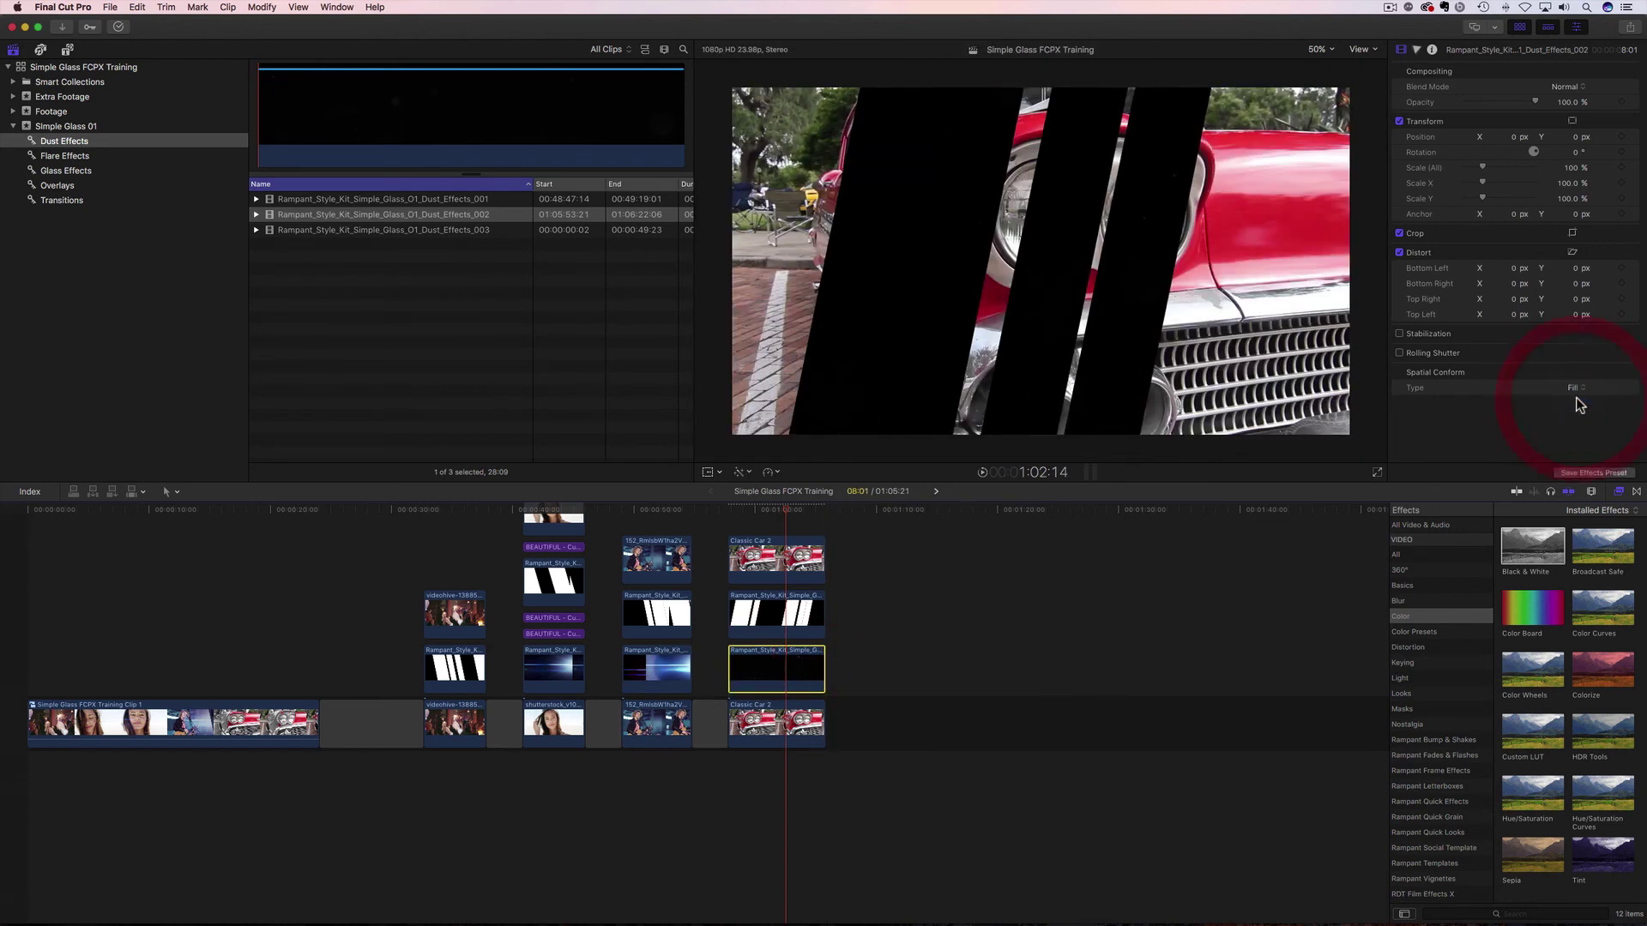
click(1566, 86)
click(1576, 197)
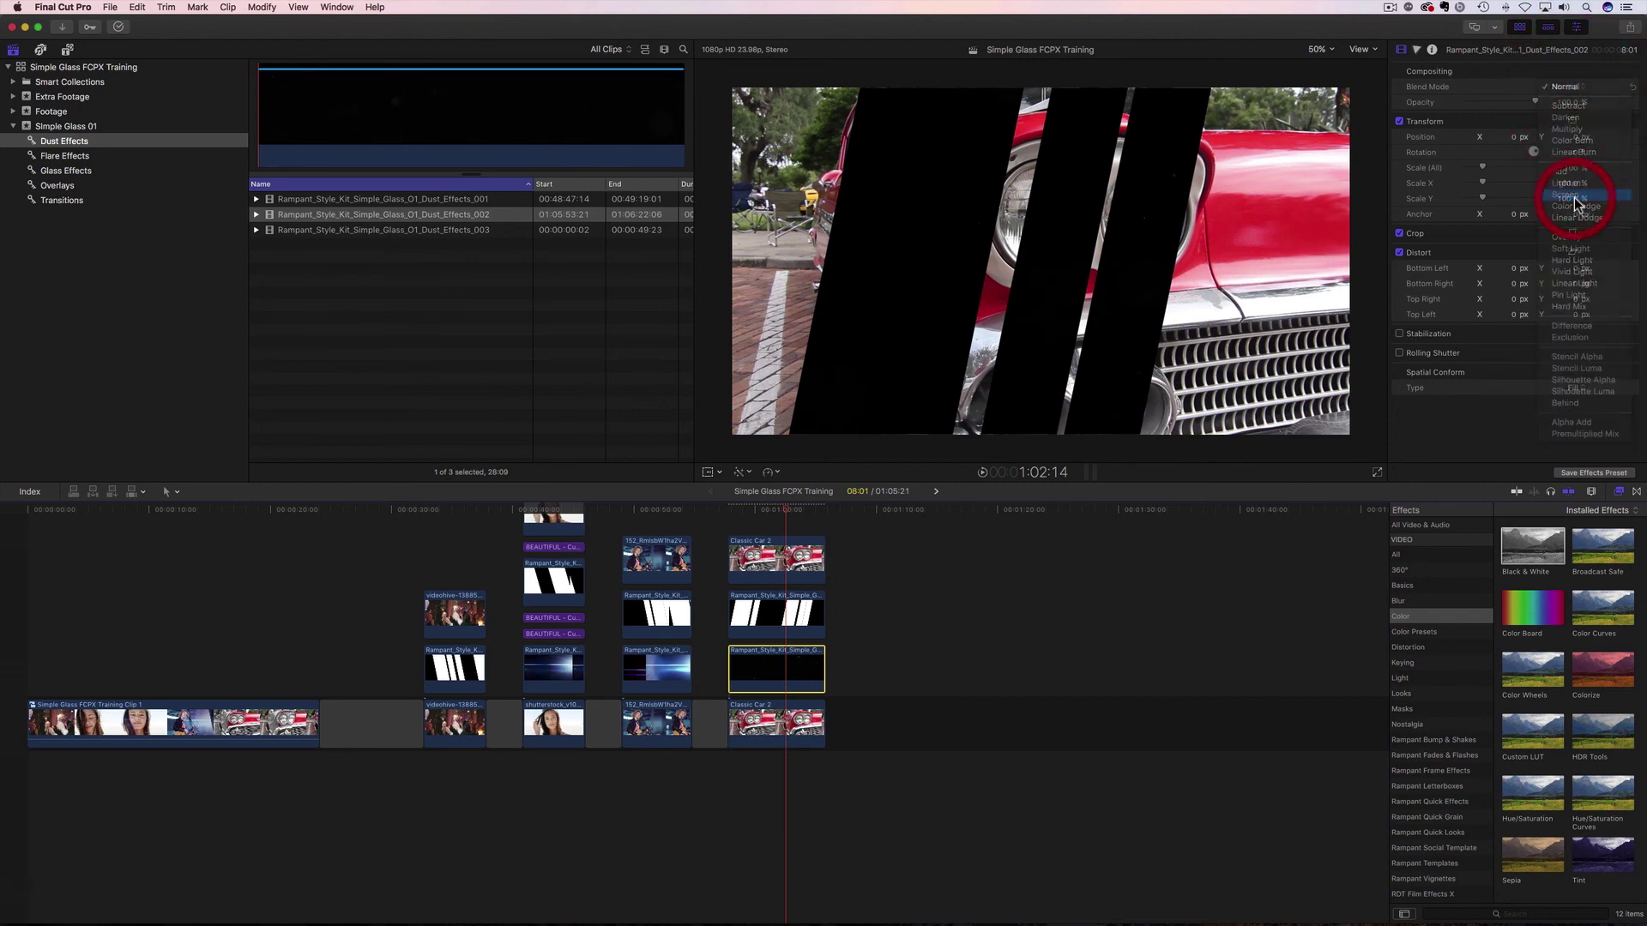
click(728, 513)
key(space)
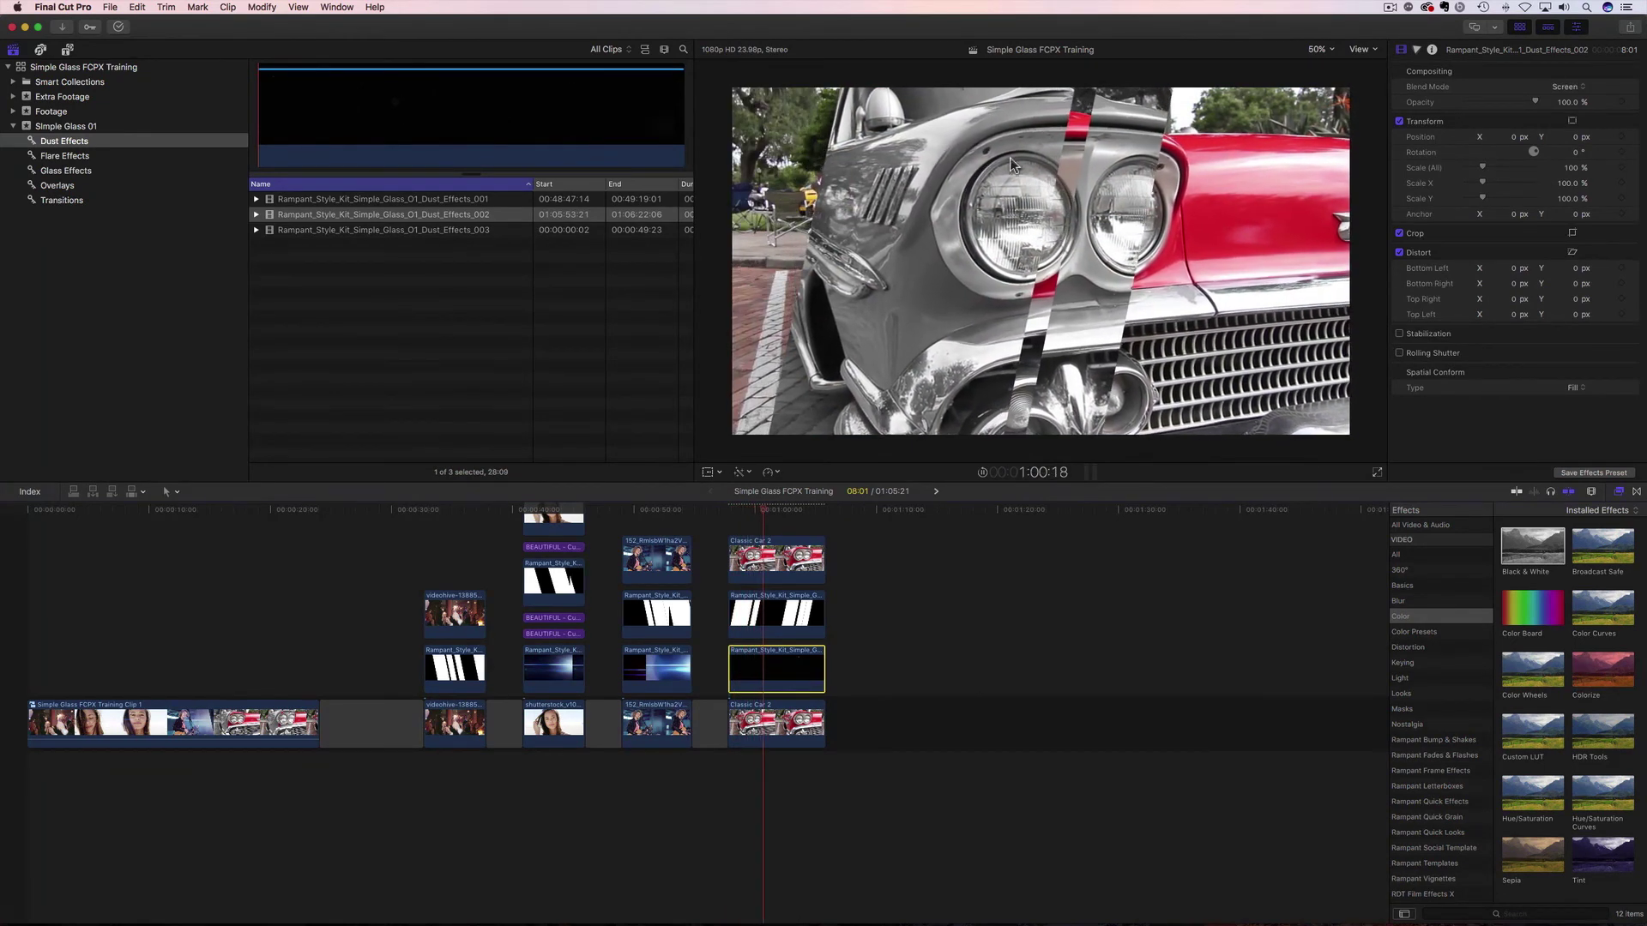
key(space)
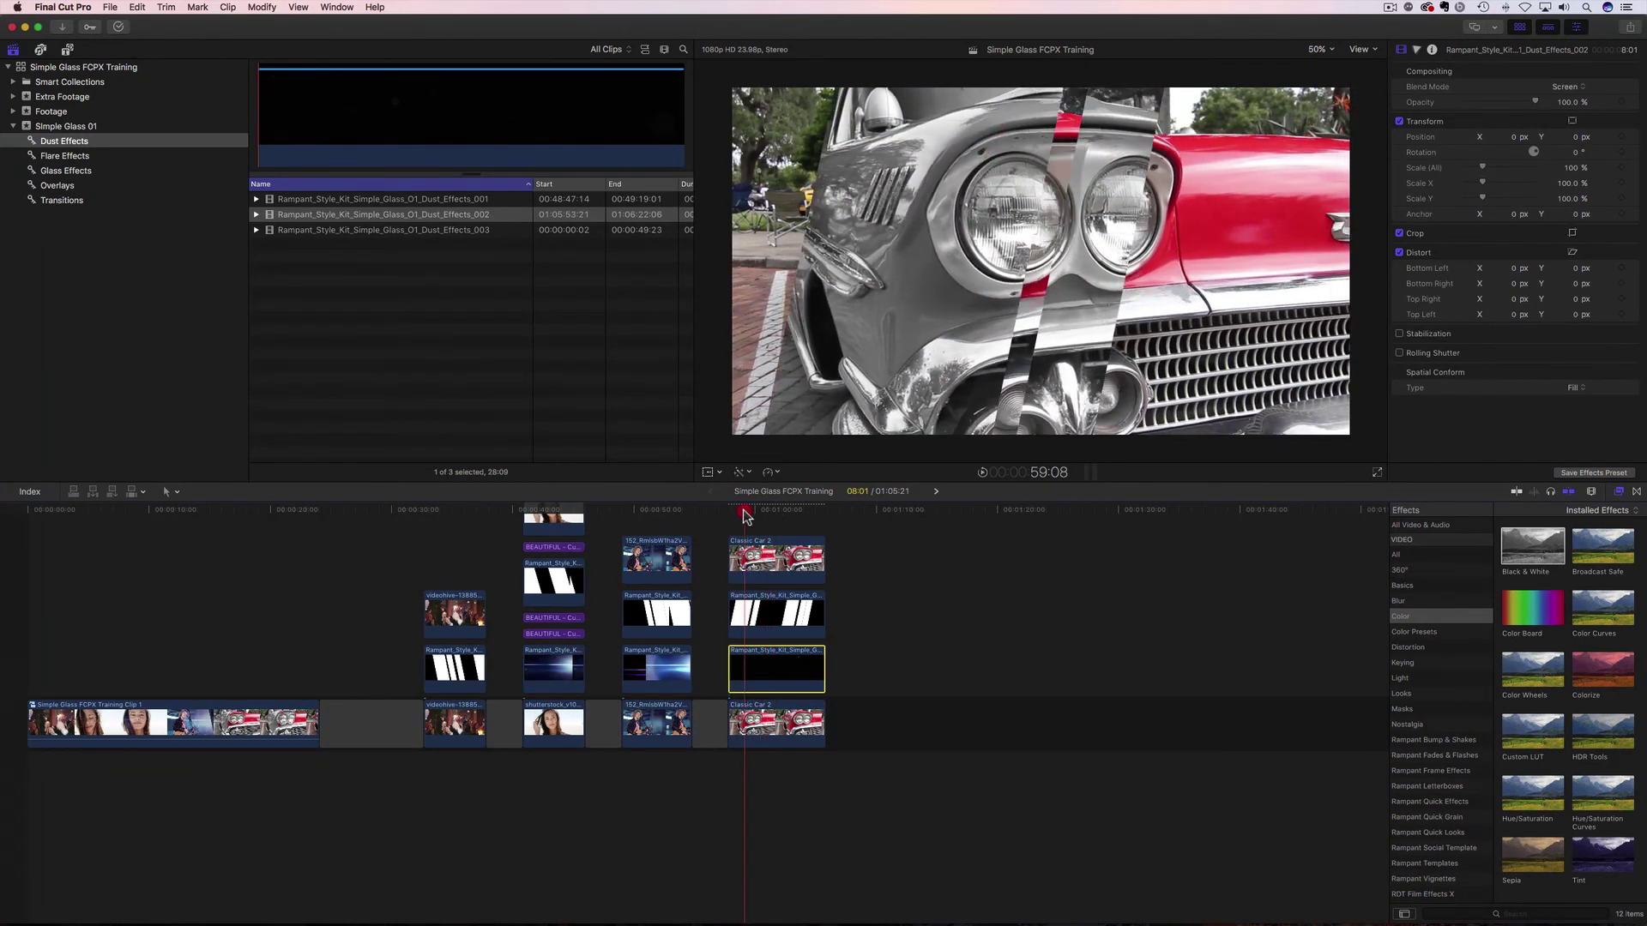
- Stack two duplicates of the Dust_Effects_002 clip directly above the original to intensify the dust
click(759, 513)
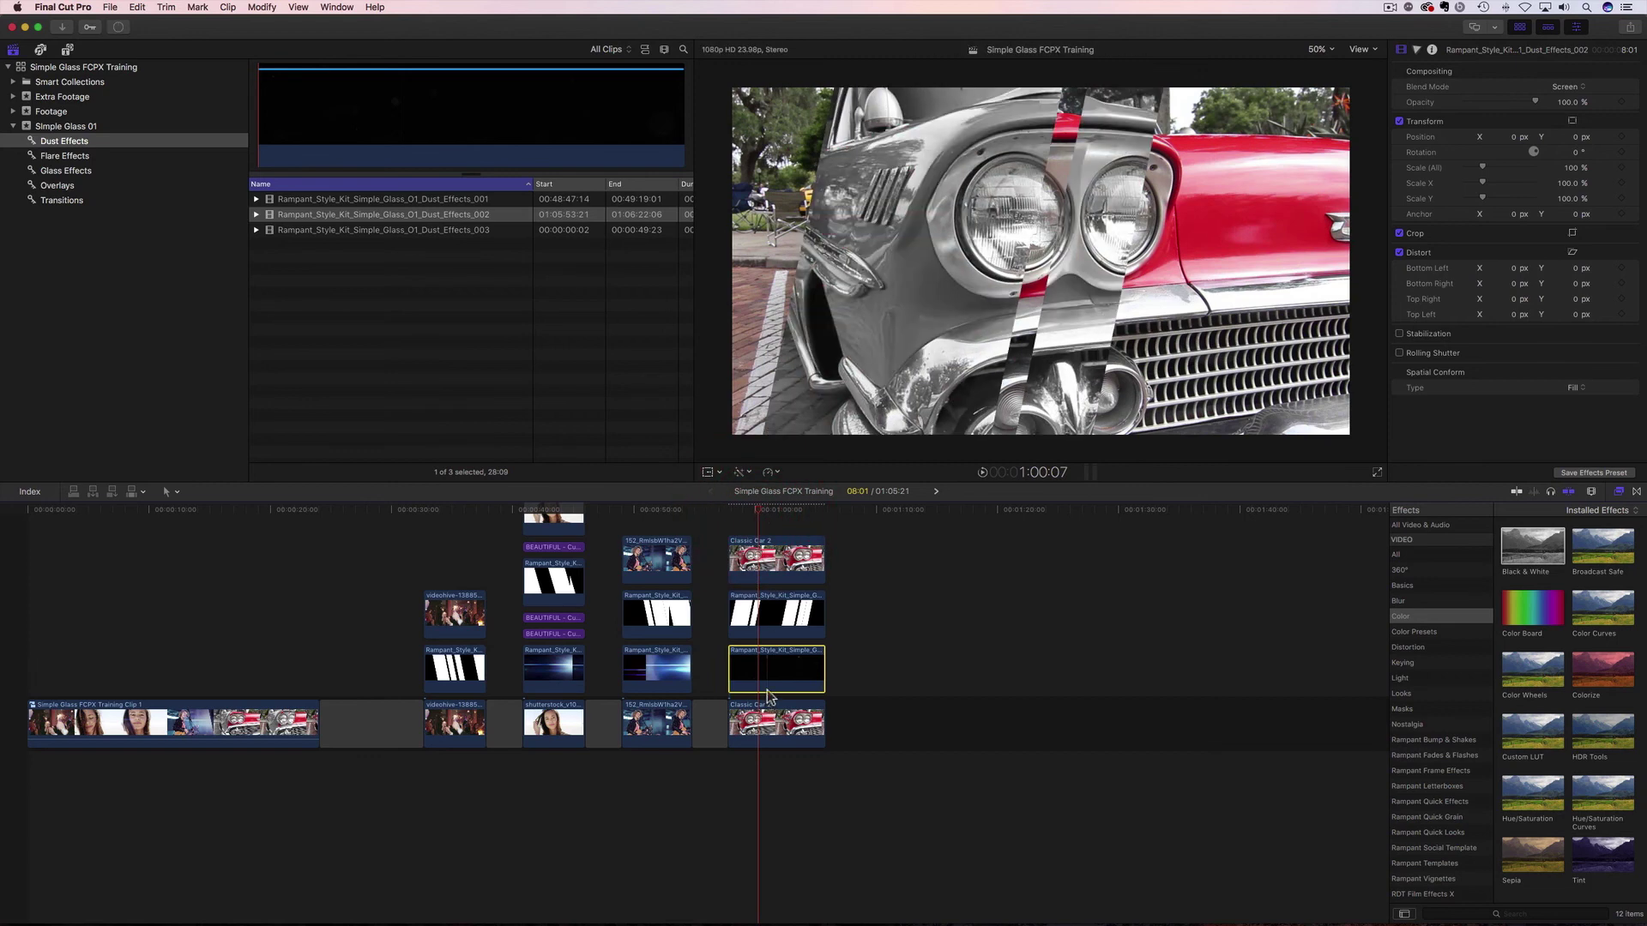
key(shift+f)
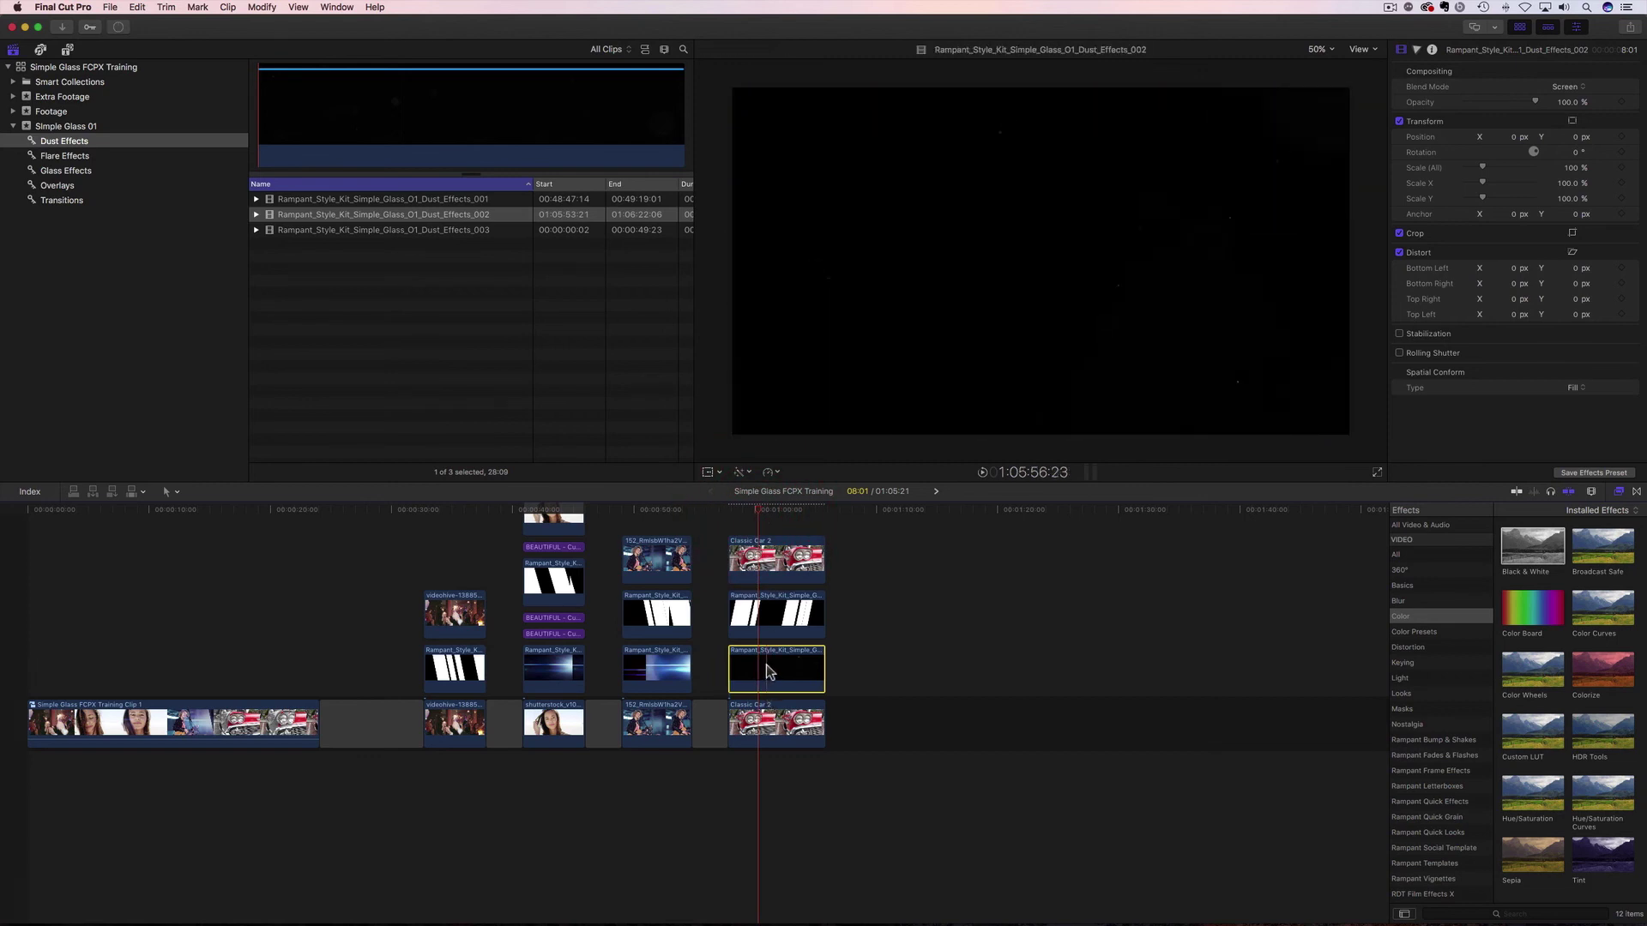
mouse_move(775, 672)
mouse_down()
mouse_move(782, 601)
mouse_move(780, 641)
mouse_up()
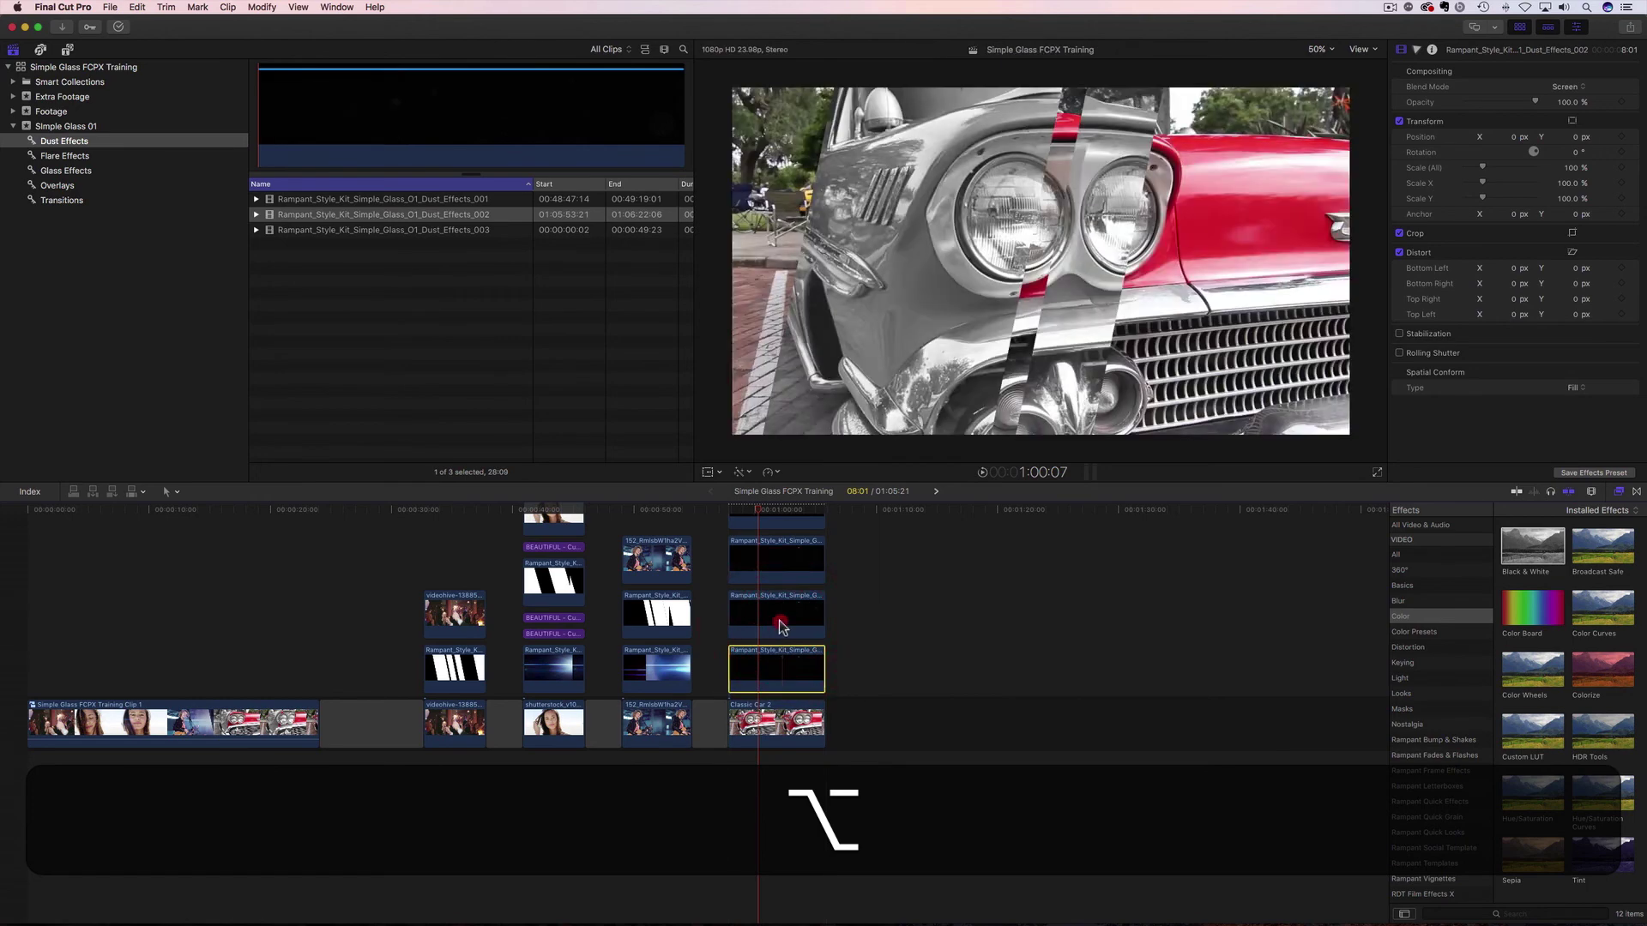
- Play back the car composite with the stacked dust layers, and move the playhead back to the start of the timeline
click(725, 507)
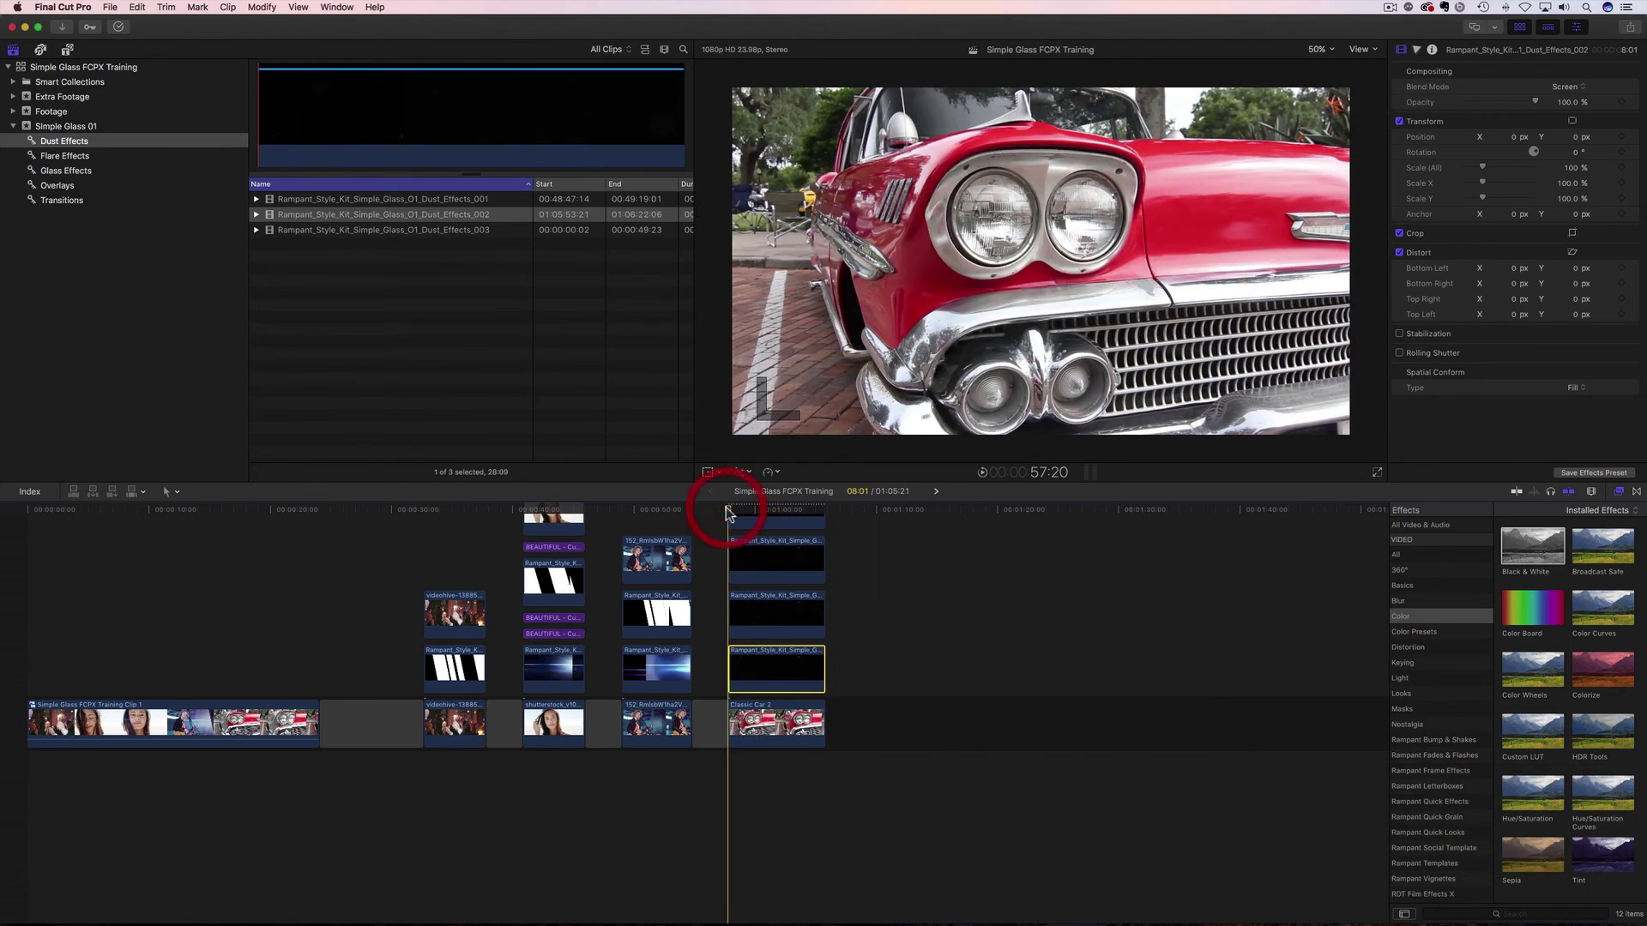
key(space)
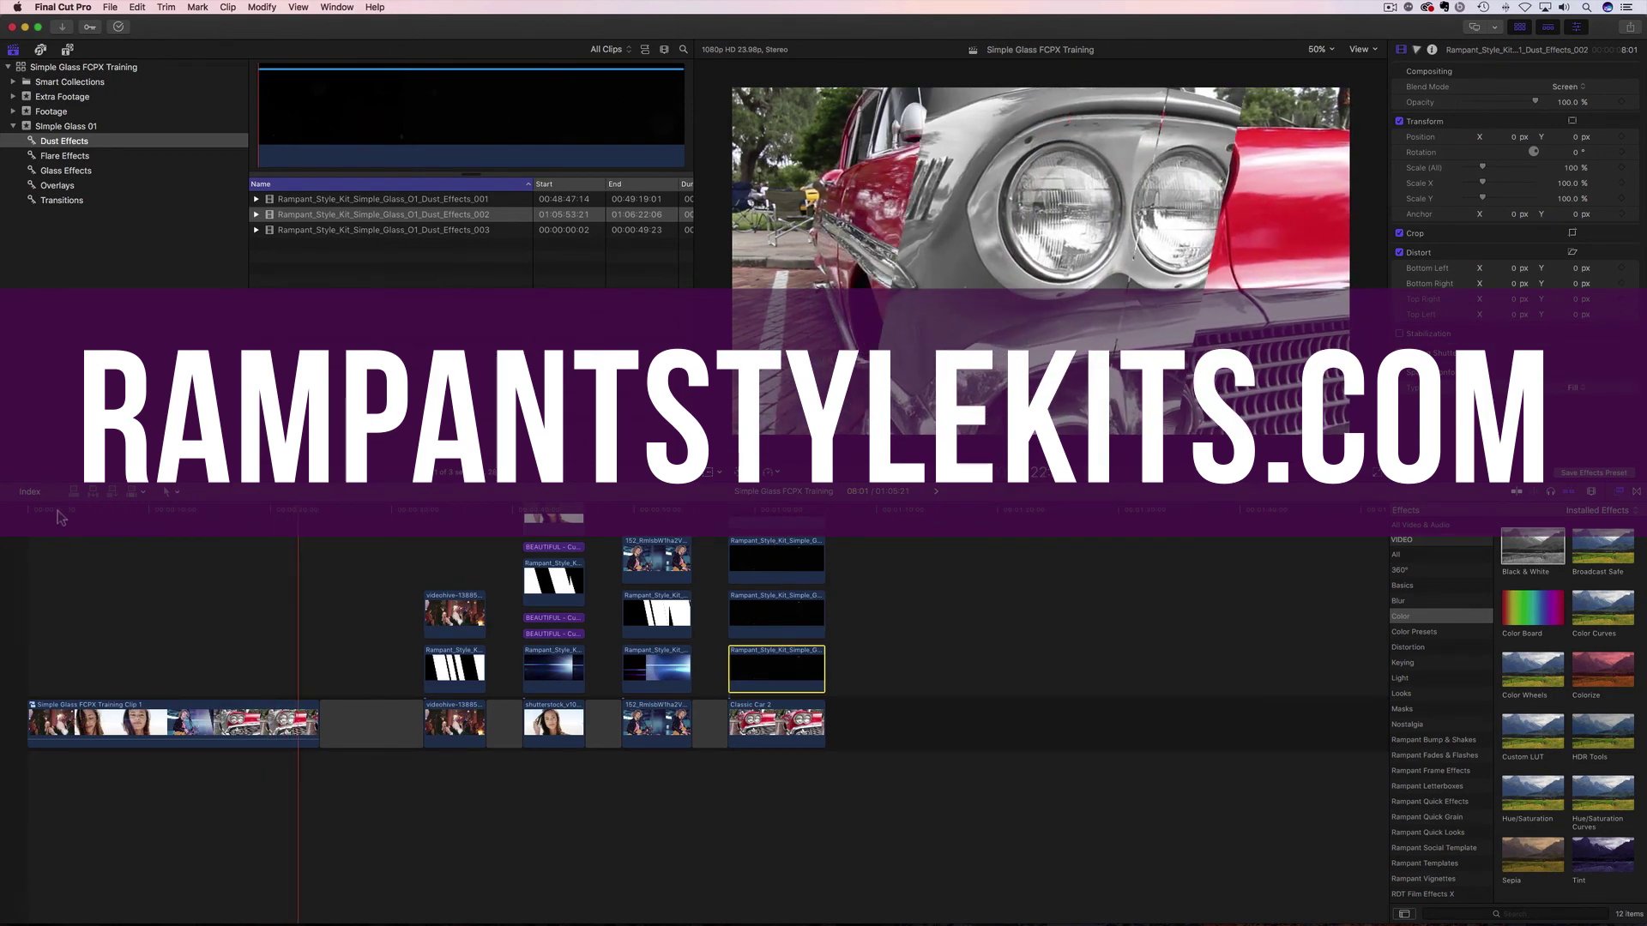
drag(36, 514, 7, 517)
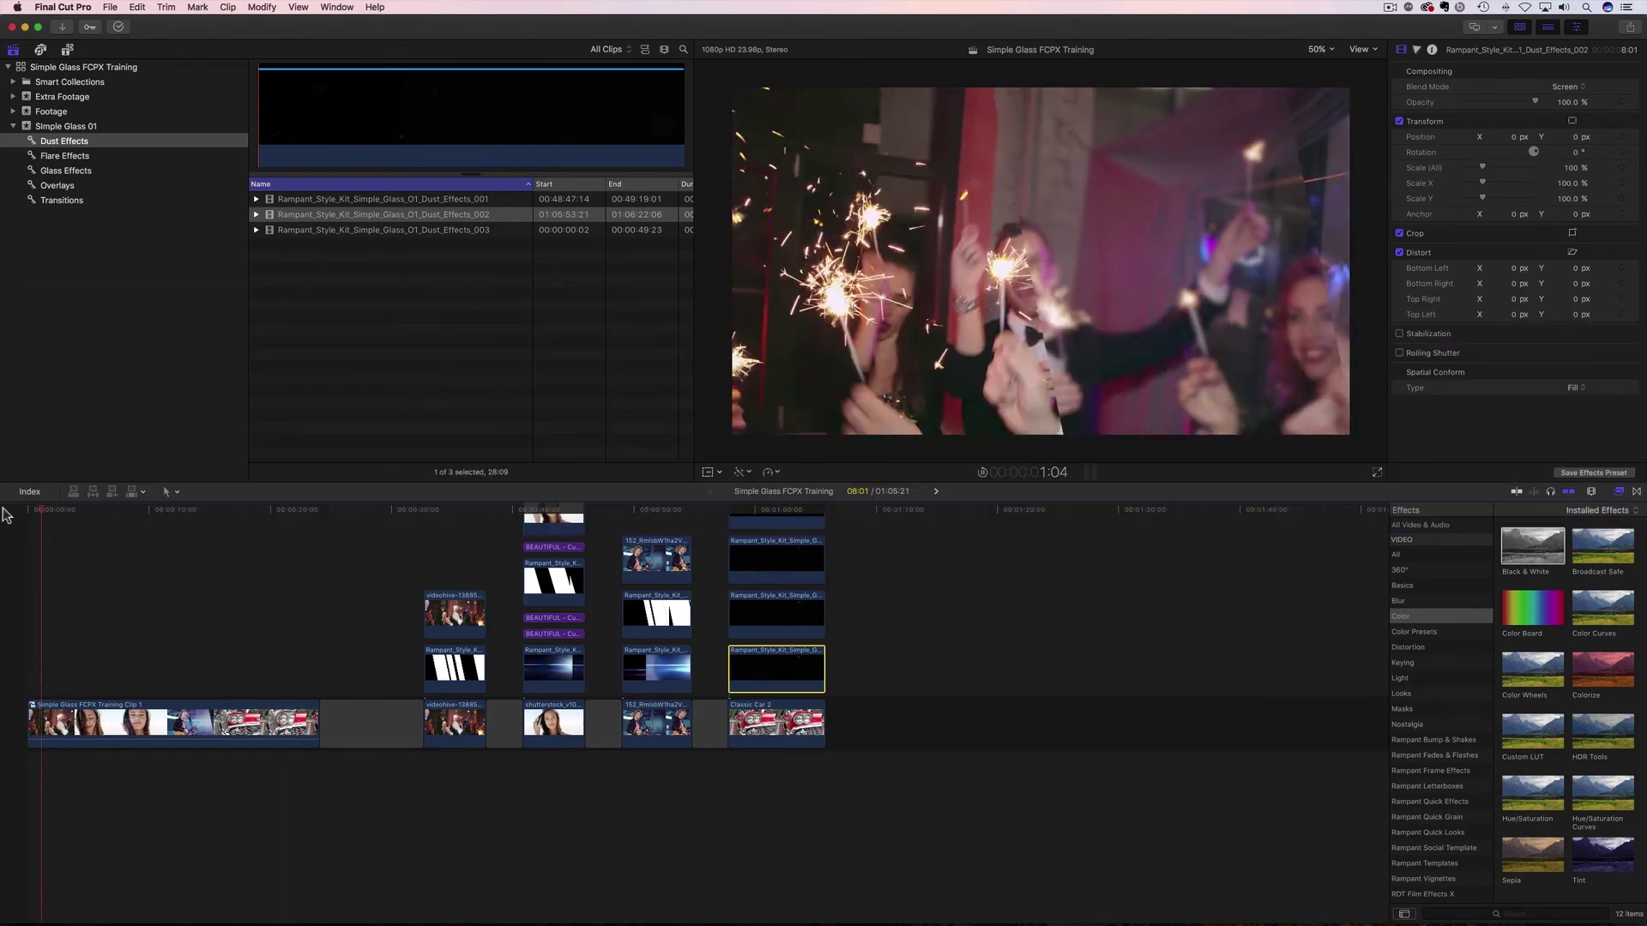